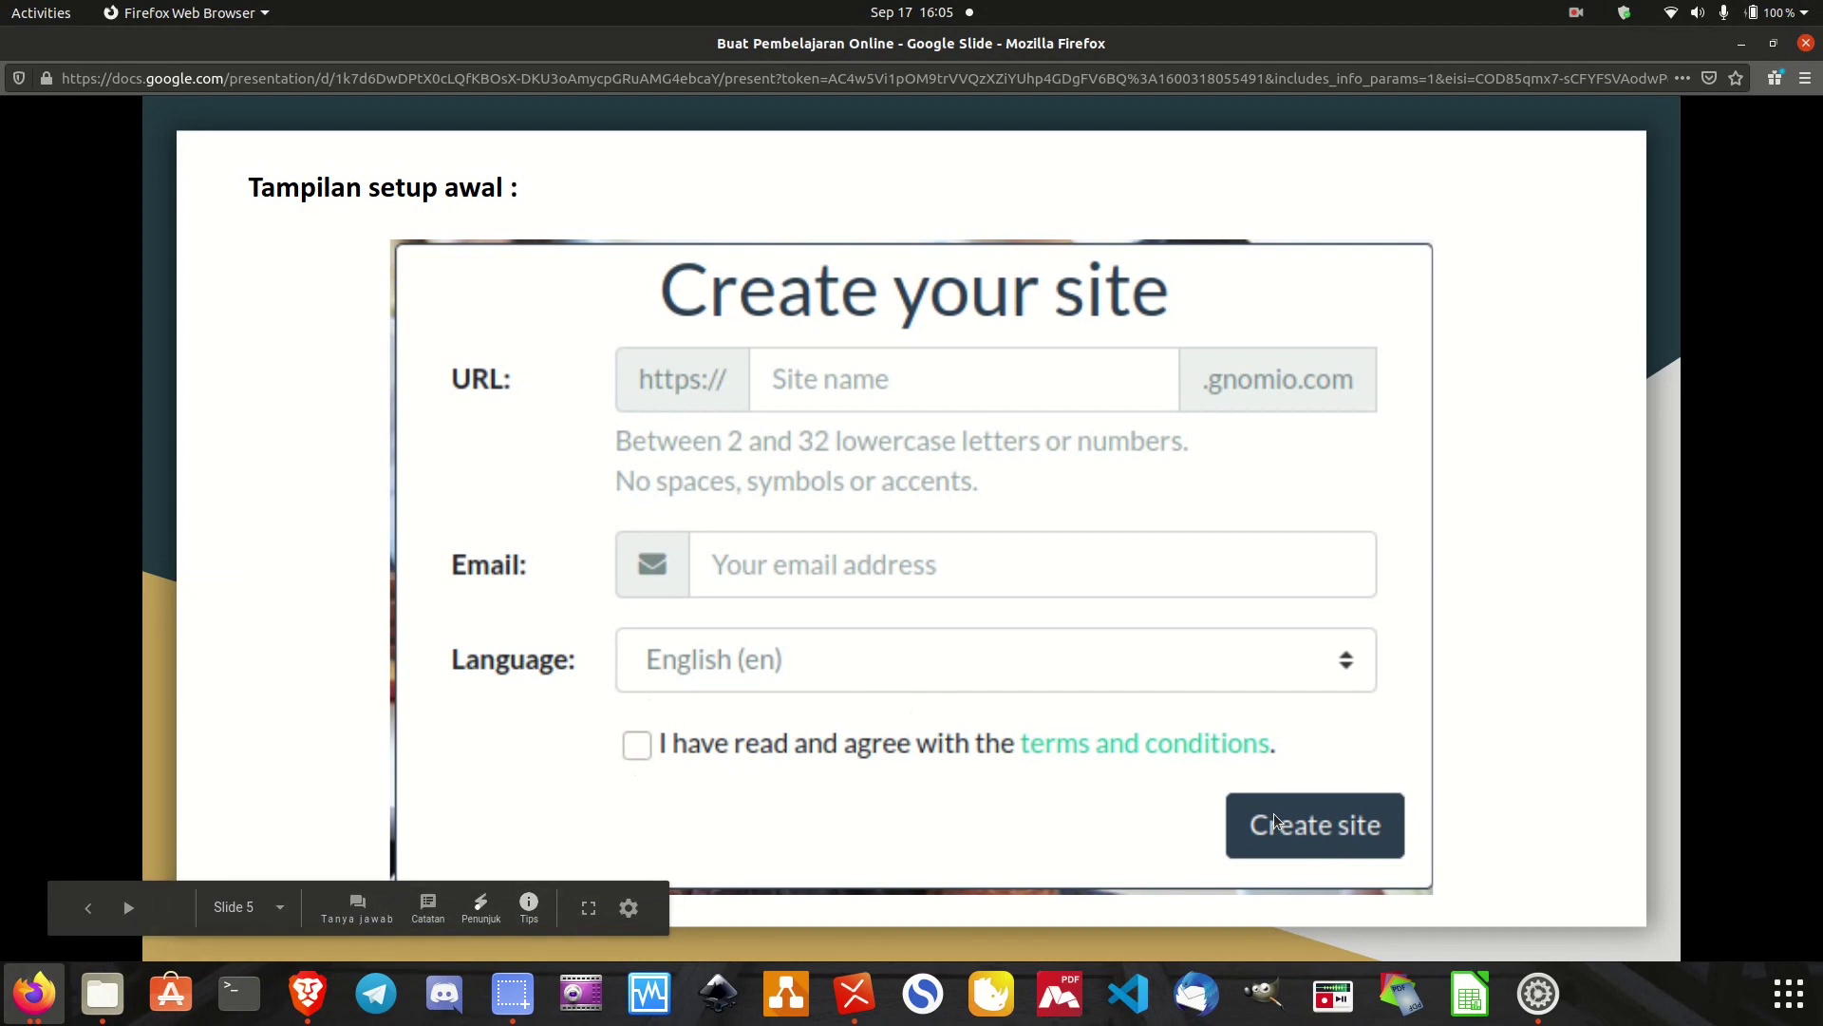
Exit the Google Slides presentation and open a new blank Firefox tab.
{"action": "key", "text": "Escape"}
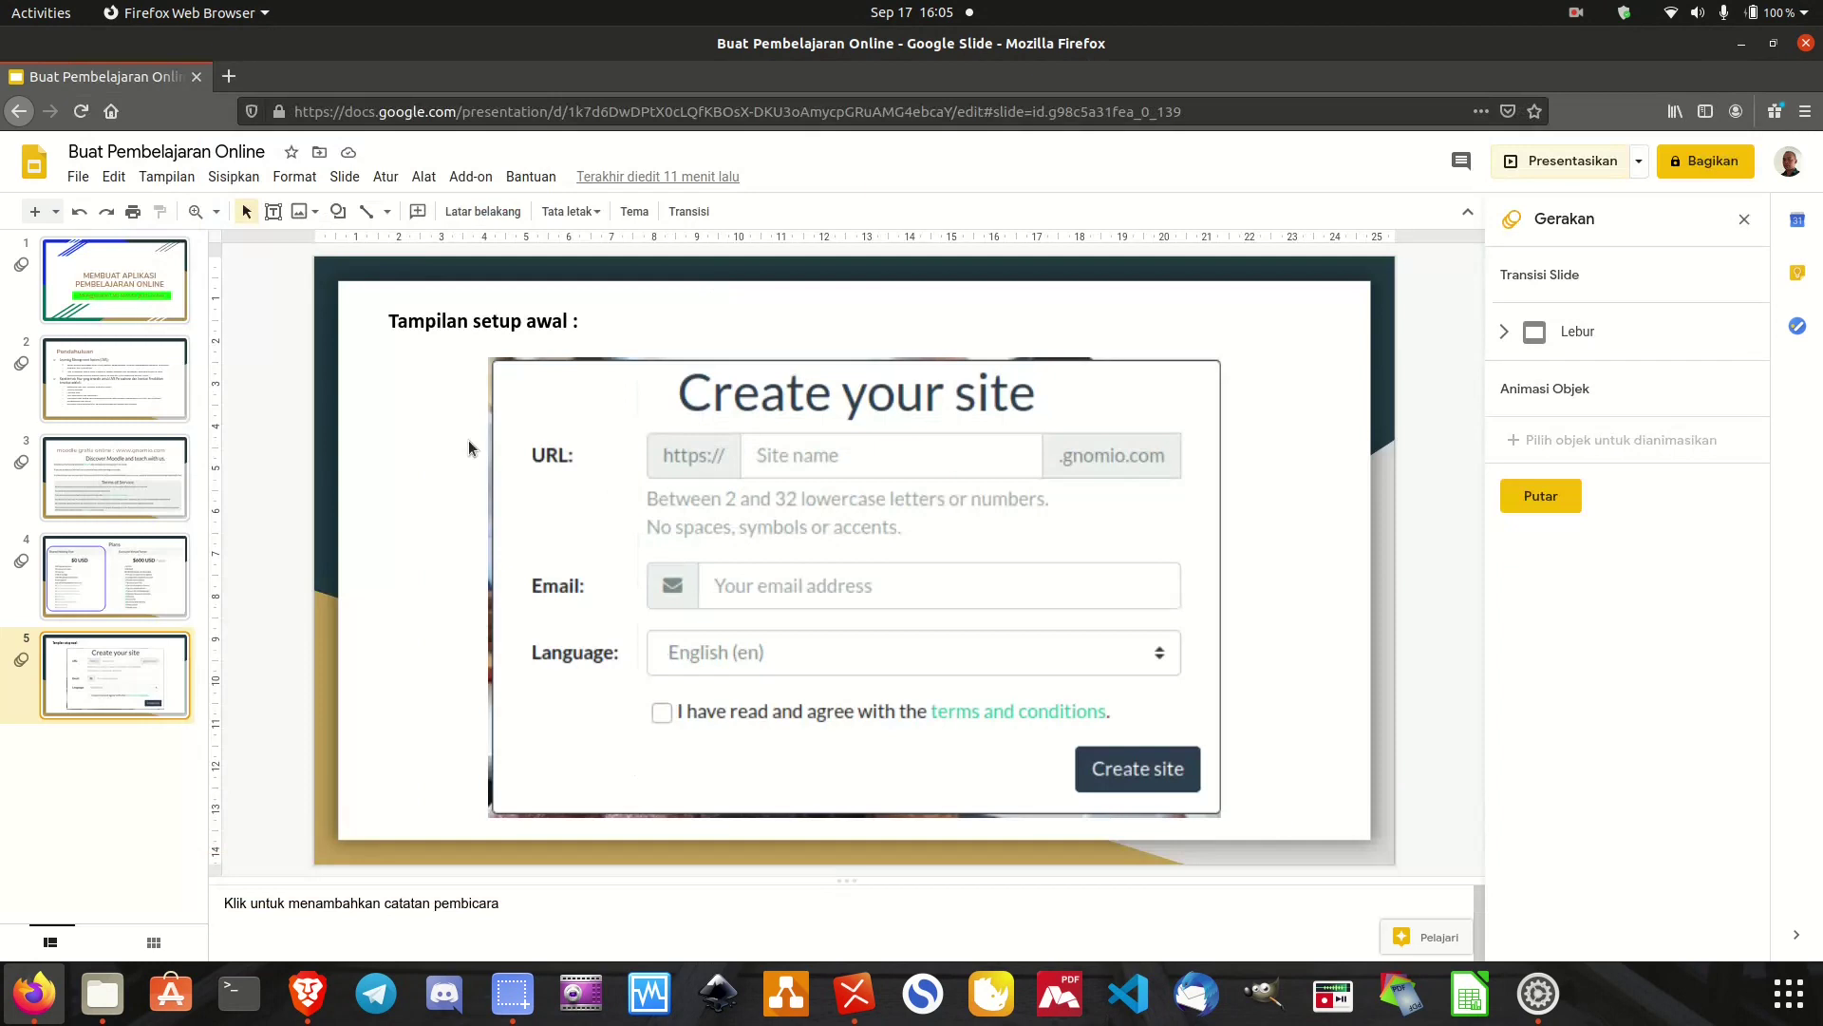
{"action": "left_click", "coordinate": [229, 77]}
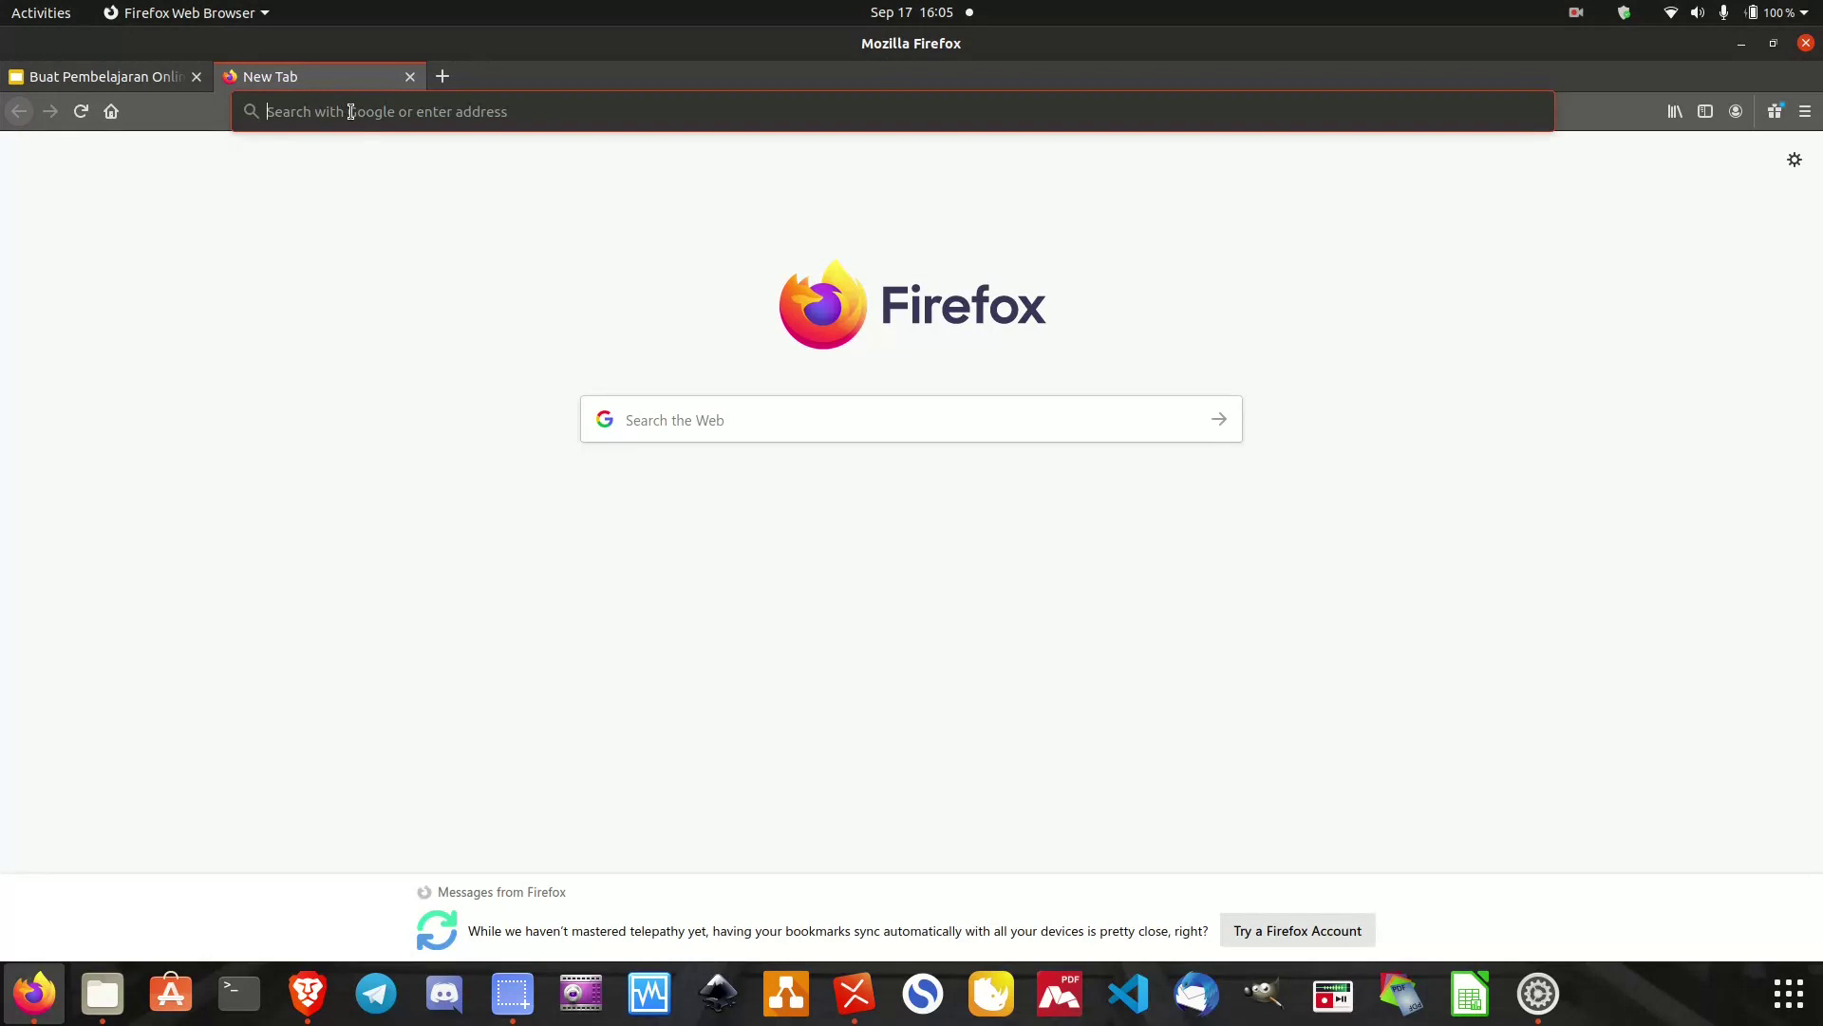
Load gnomio.com and scroll through its home page back to the Create your site form.
{"action": "type", "text": "gnomio.com"}
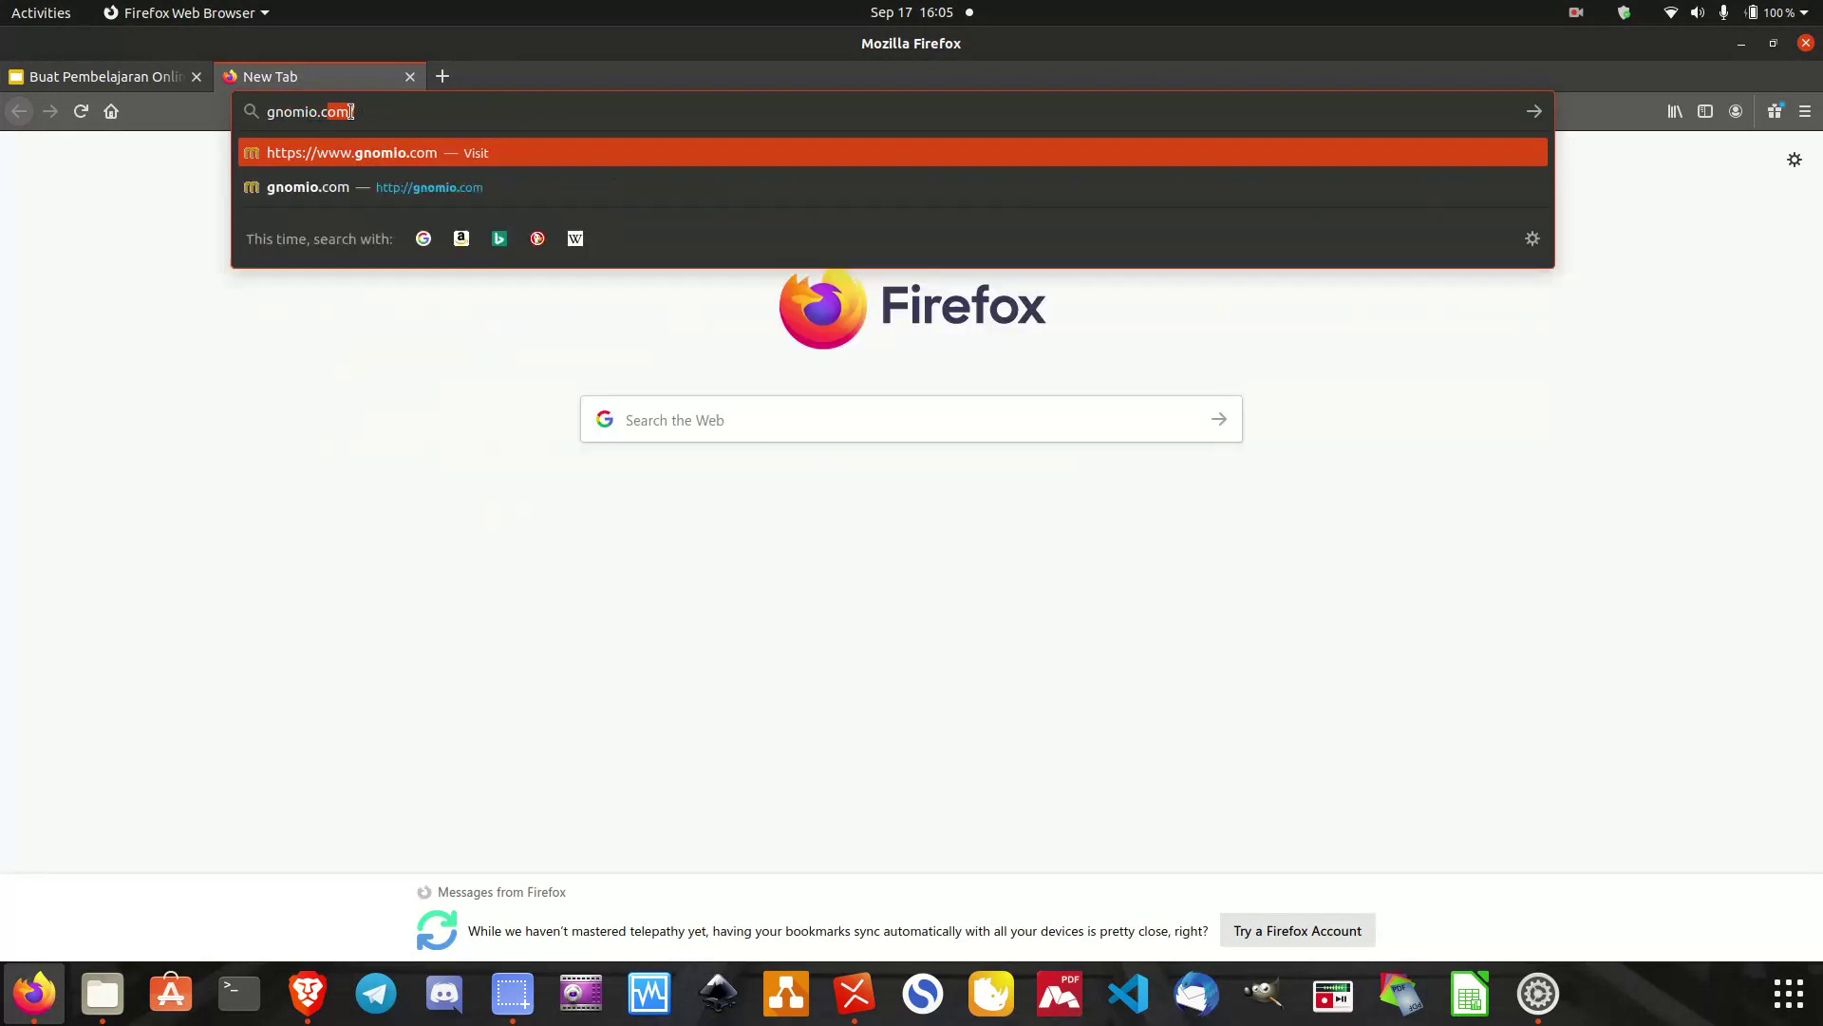
{"action": "key", "text": "Return"}
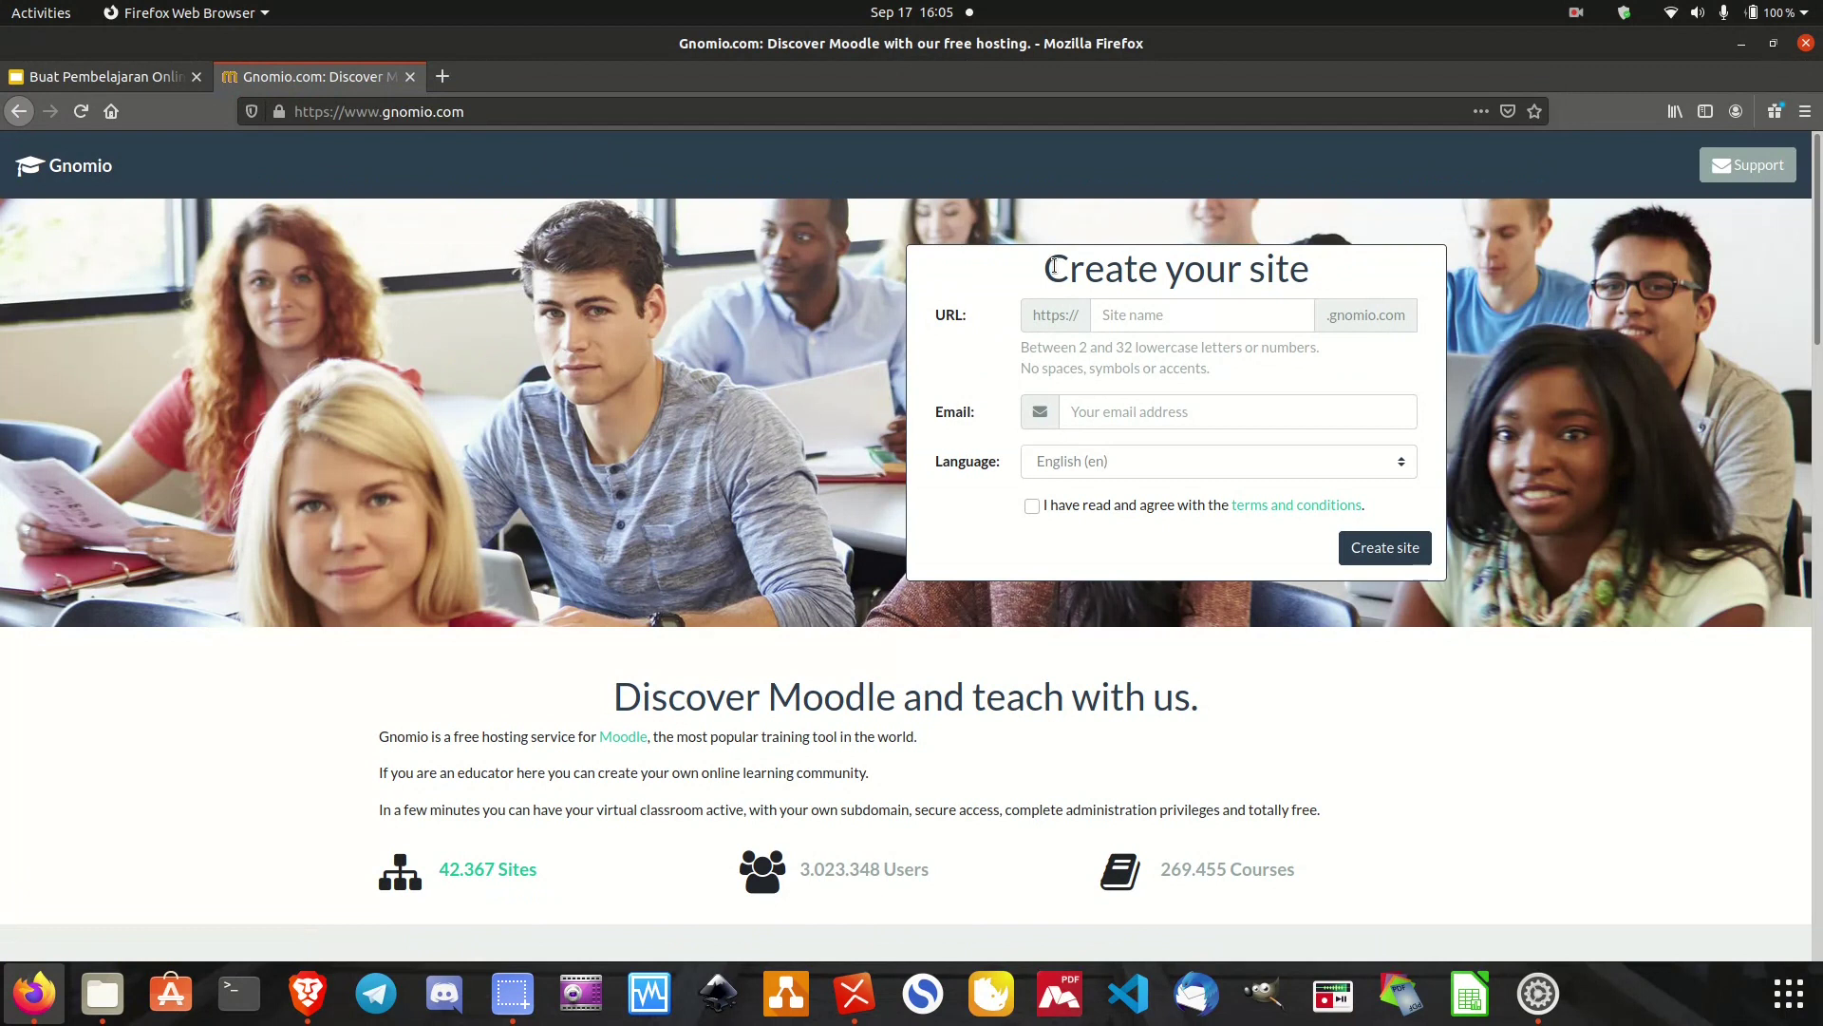
{"action": "scroll", "coordinate": [904, 707], "scroll_direction": "down", "scroll_amount": 5}
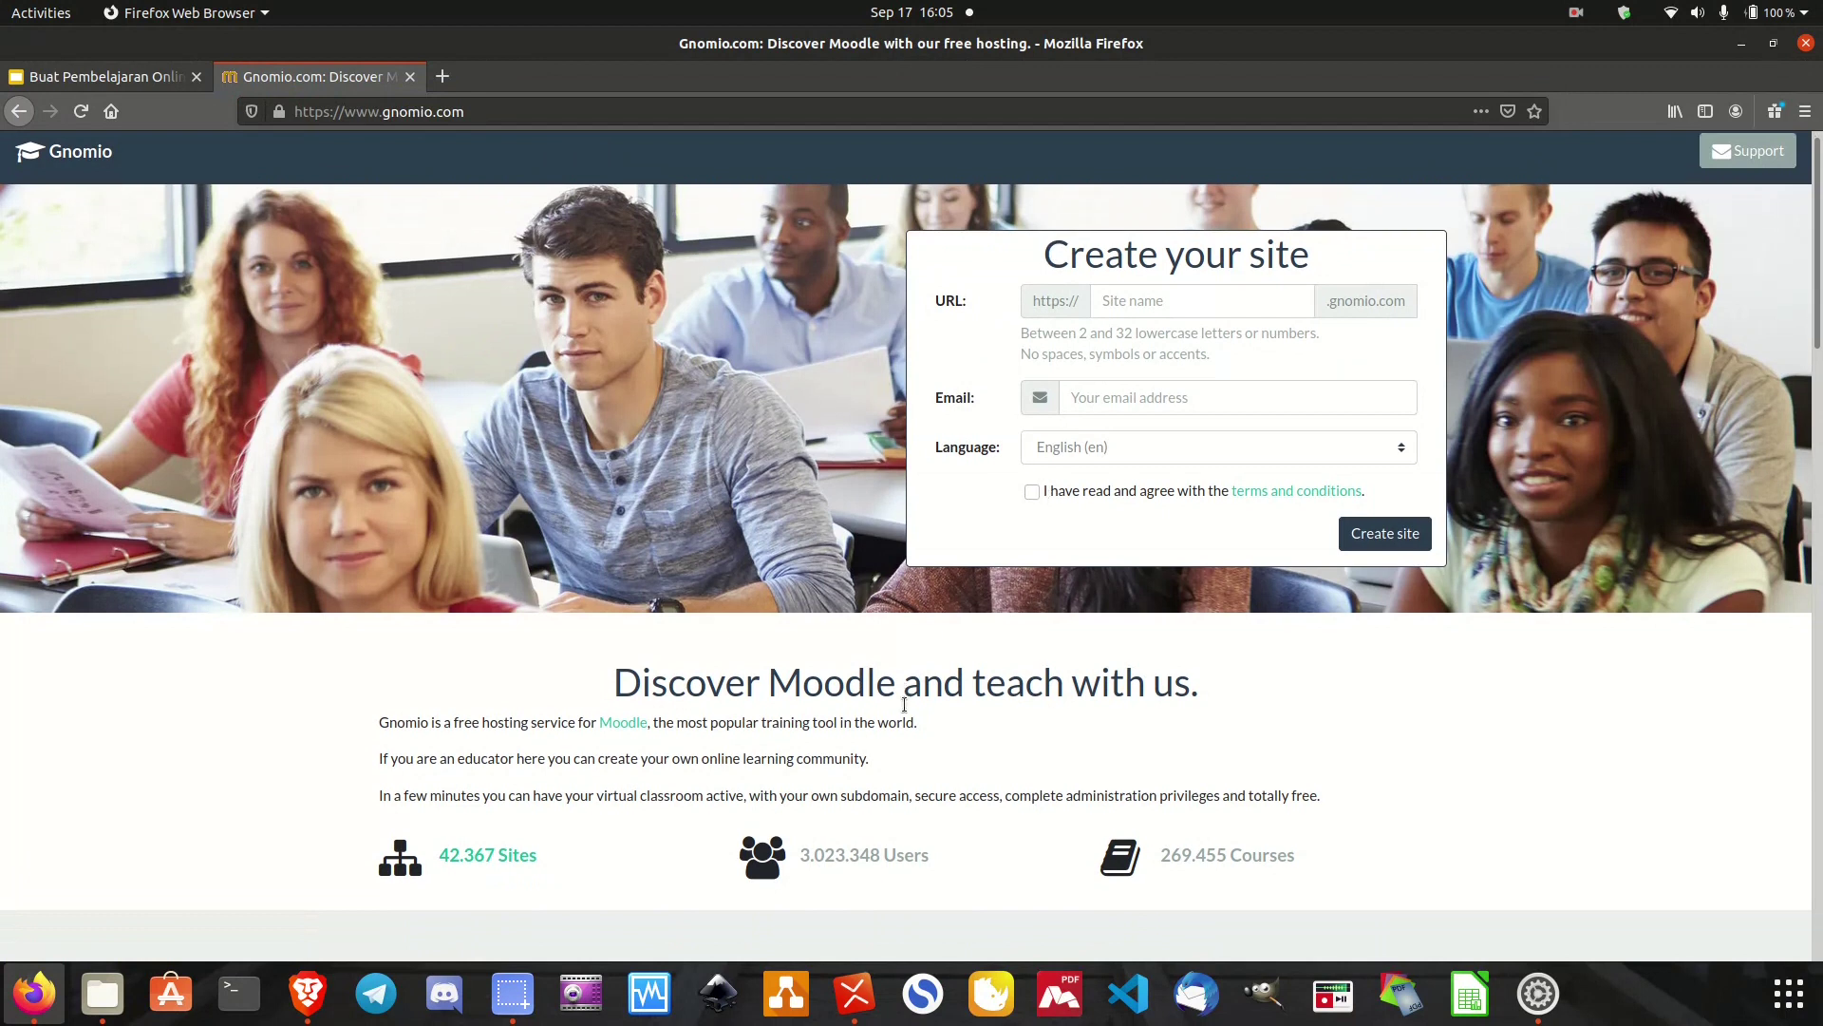
{"action": "scroll", "coordinate": [904, 707], "scroll_direction": "down", "scroll_amount": 3}
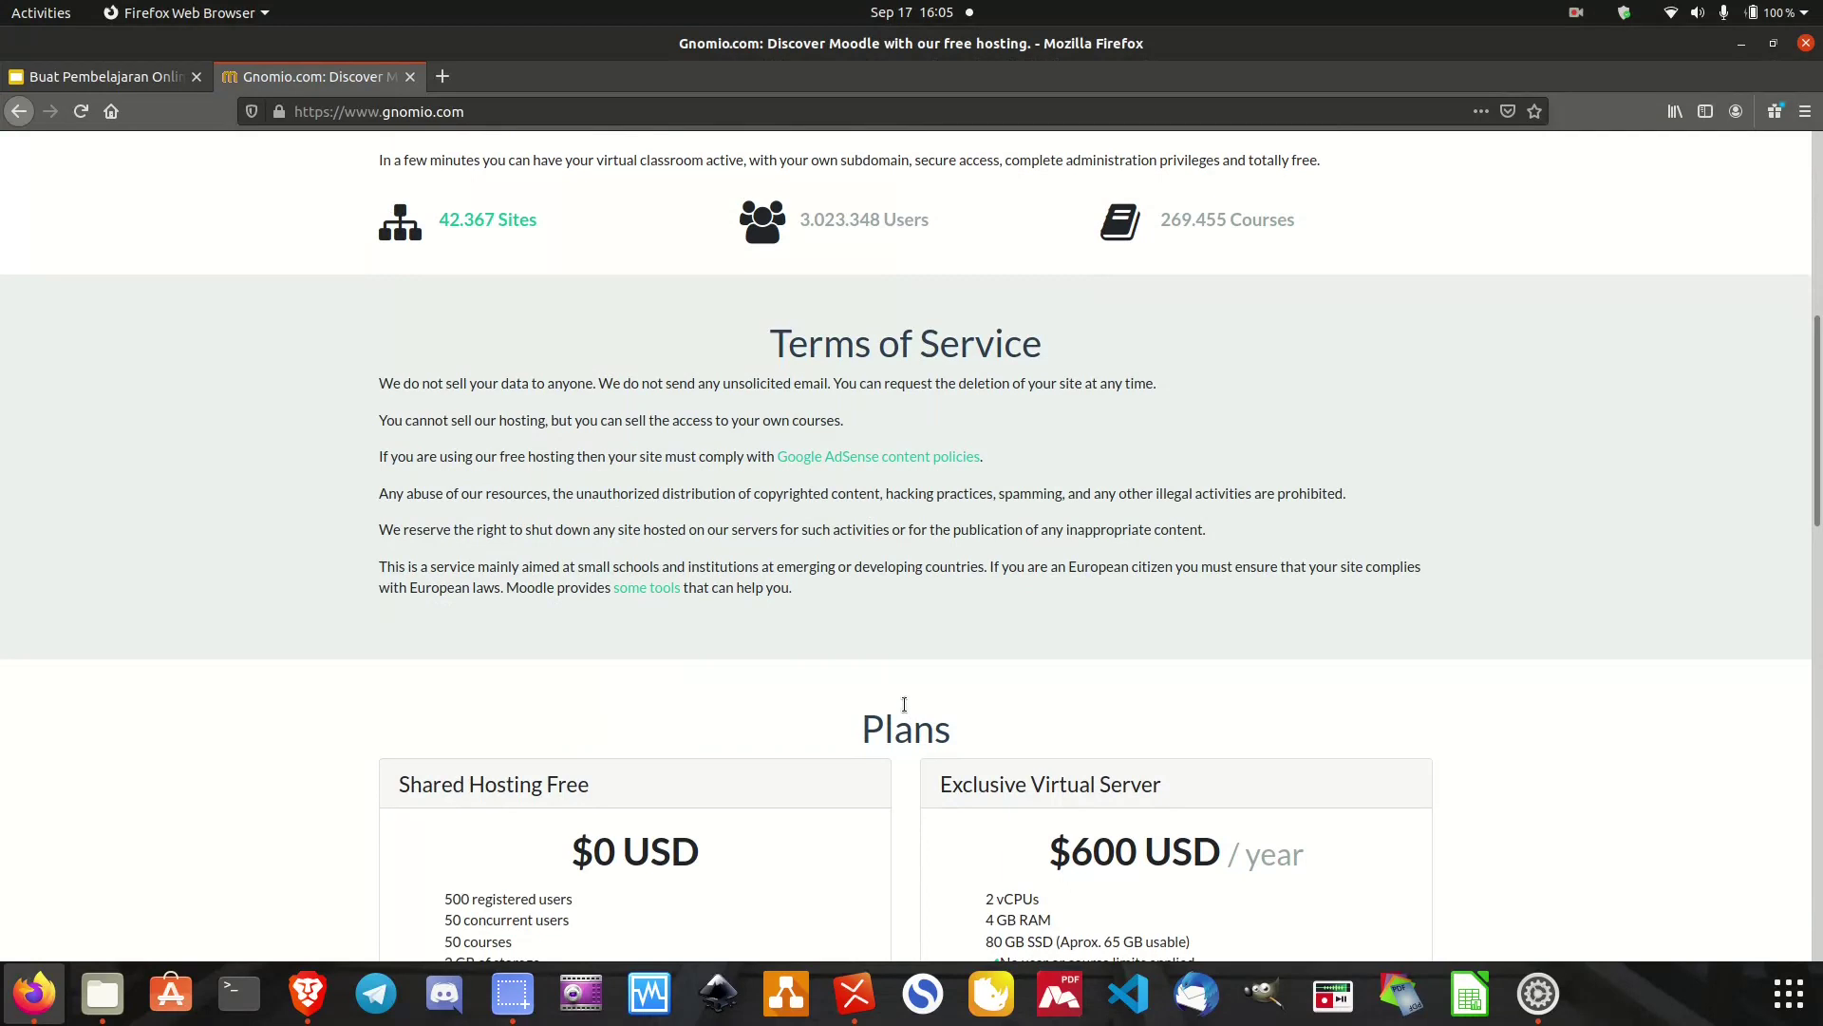
{"action": "scroll", "coordinate": [904, 707], "scroll_direction": "down", "scroll_amount": 6}
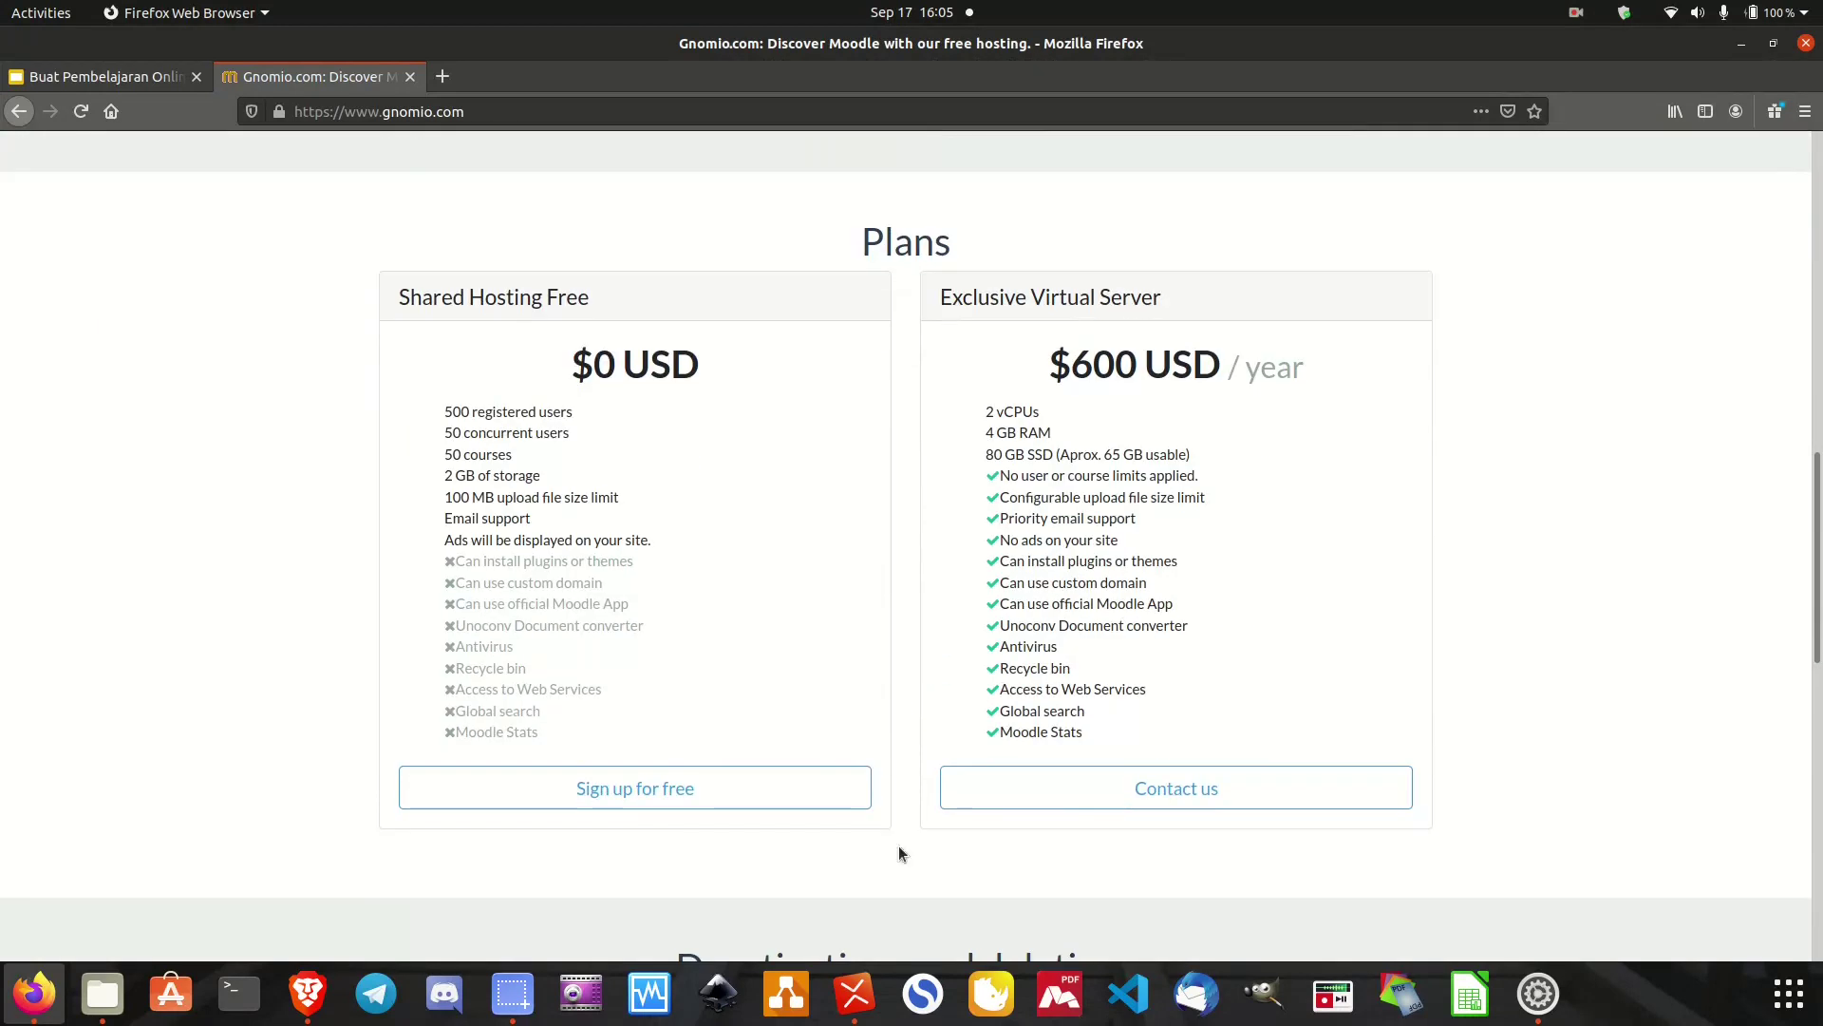
{"action": "scroll", "coordinate": [1291, 355], "scroll_direction": "up", "scroll_amount": 15}
{"action": "scroll", "coordinate": [1290, 357], "scroll_direction": "up", "scroll_amount": 2}
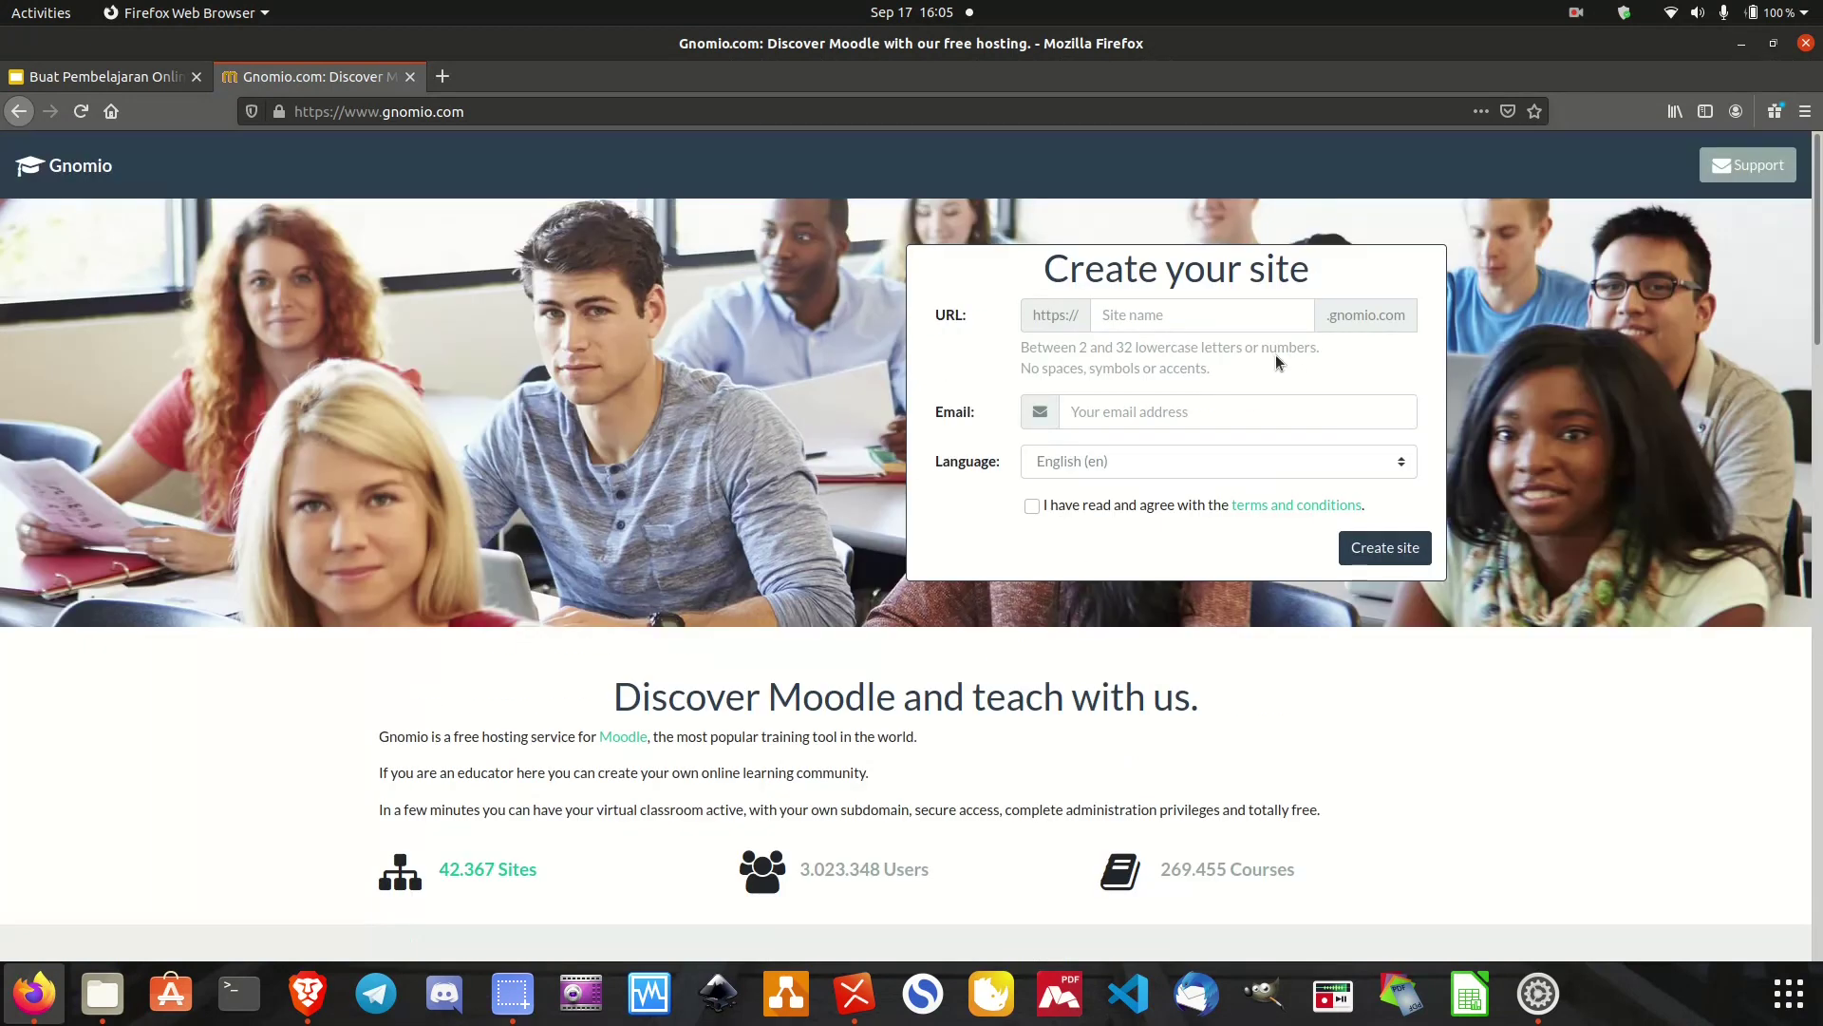
Enter smpbahari as the site name and fill in the owner's e-mail address.
{"action": "left_click", "coordinate": [1174, 316]}
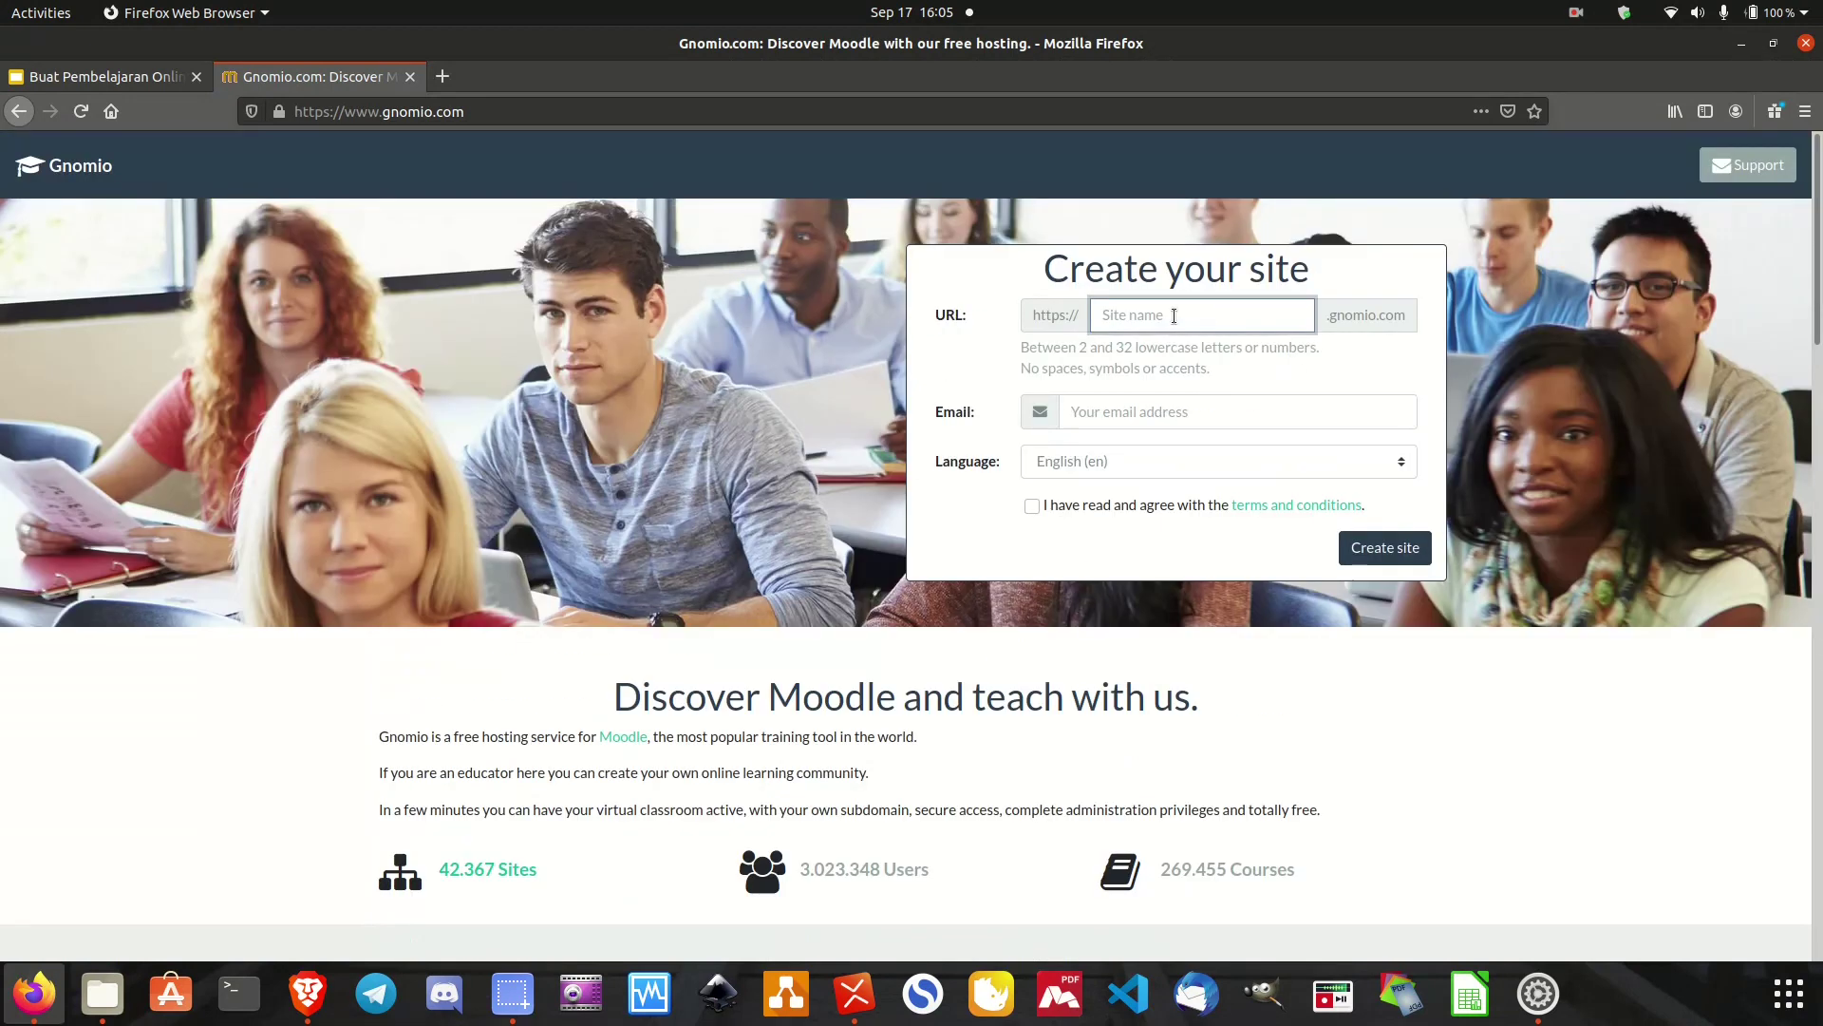
{"action": "type", "text": "smpbahari"}
{"action": "left_click", "coordinate": [1110, 415]}
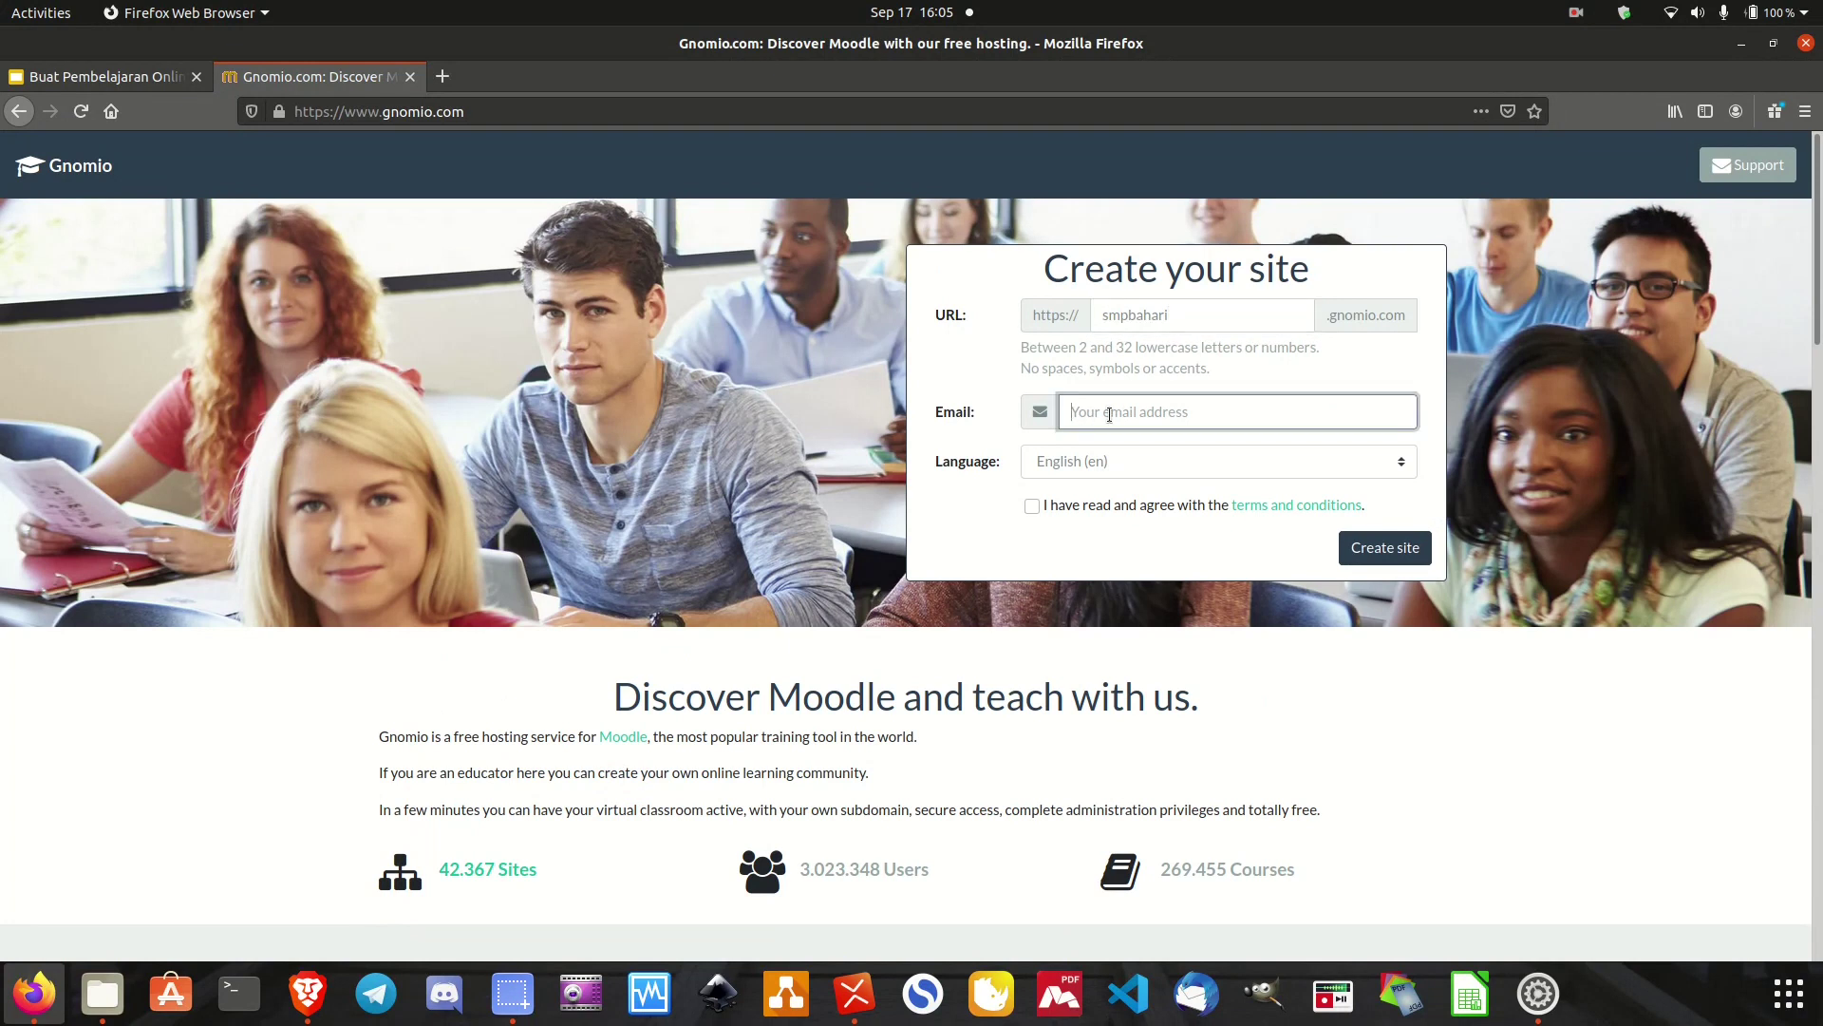
Keep English (en) as the site language and agree to the terms and conditions.
{"action": "left_click", "coordinate": [1104, 456]}
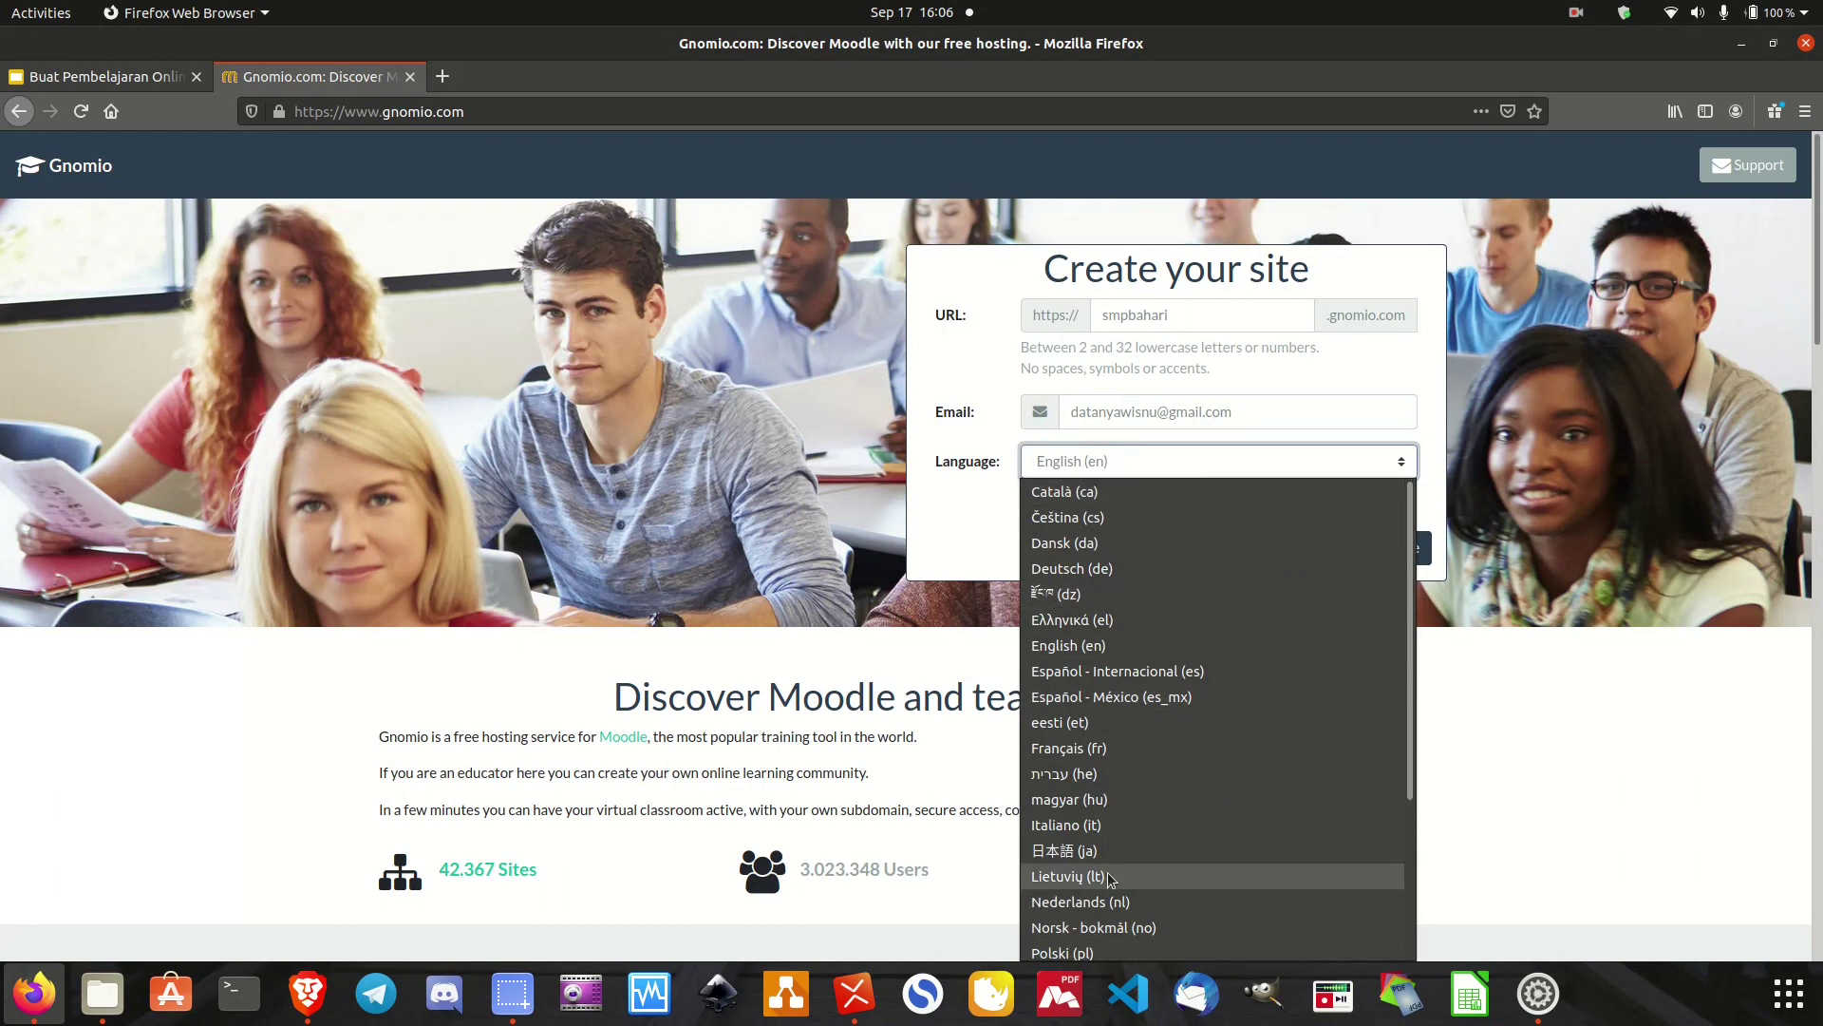
{"action": "key", "text": "Escape"}
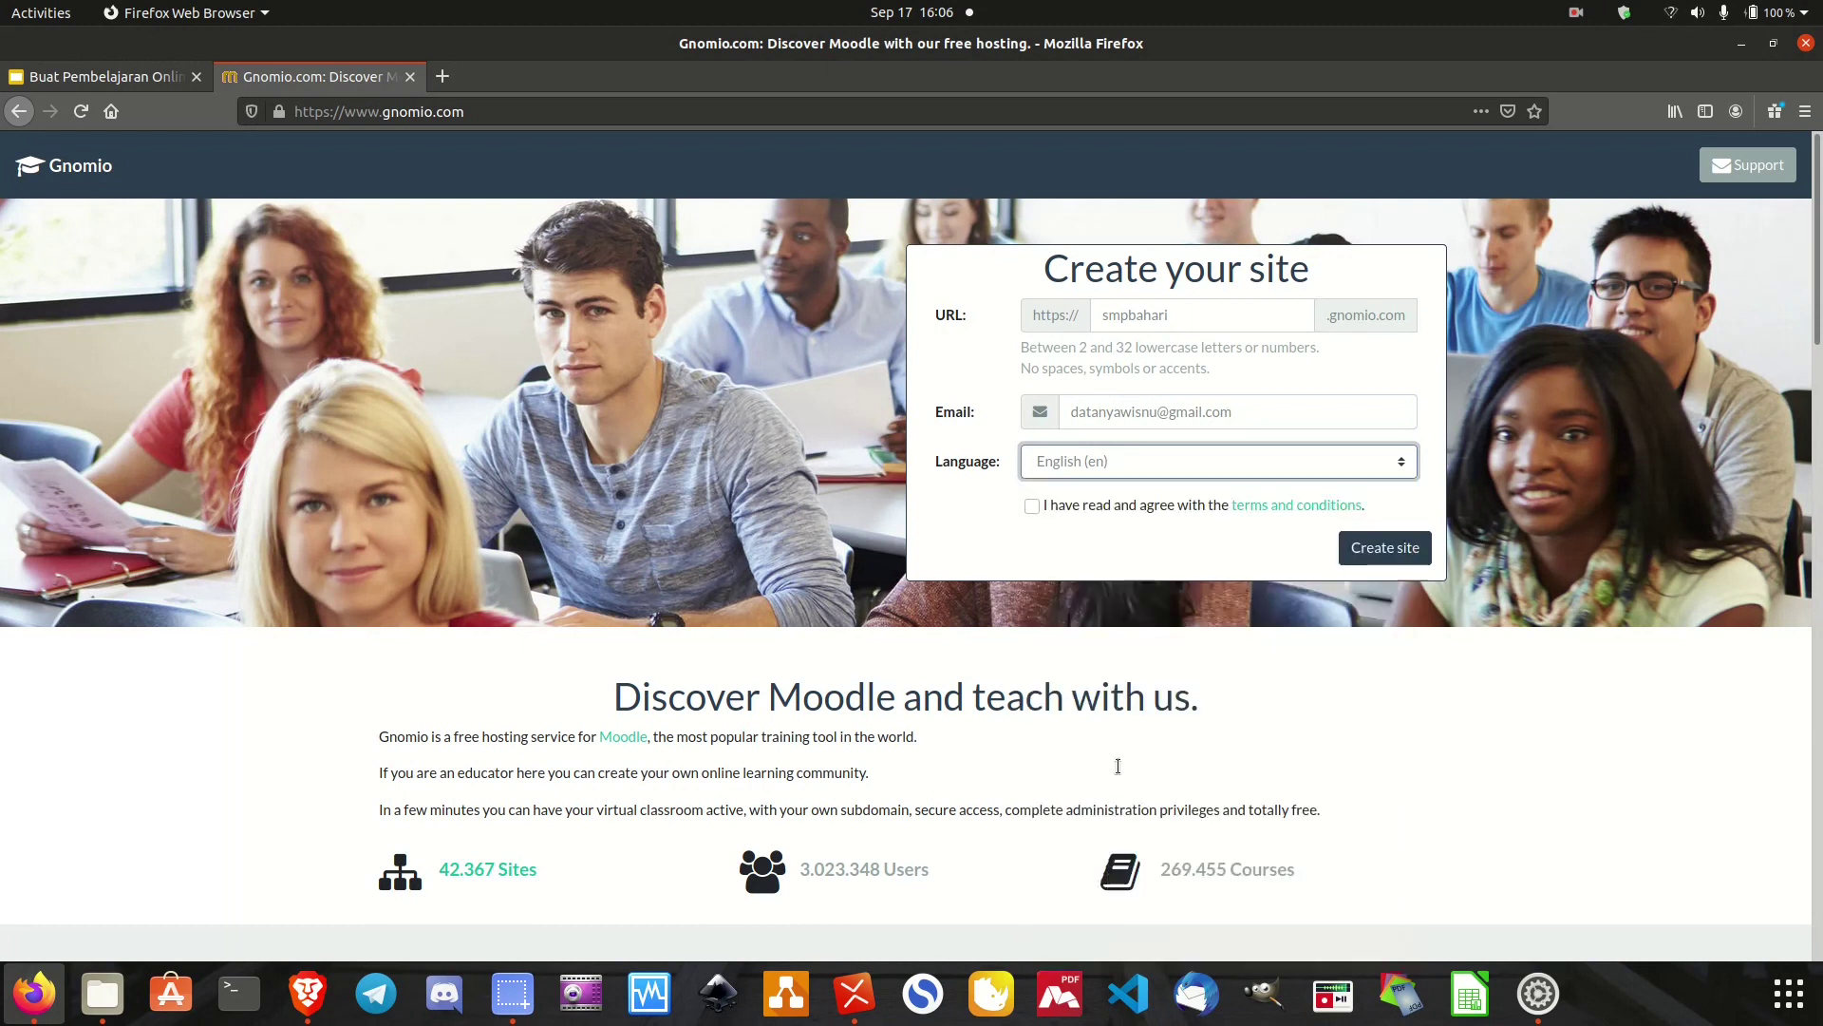
{"action": "left_click", "coordinate": [1034, 513]}
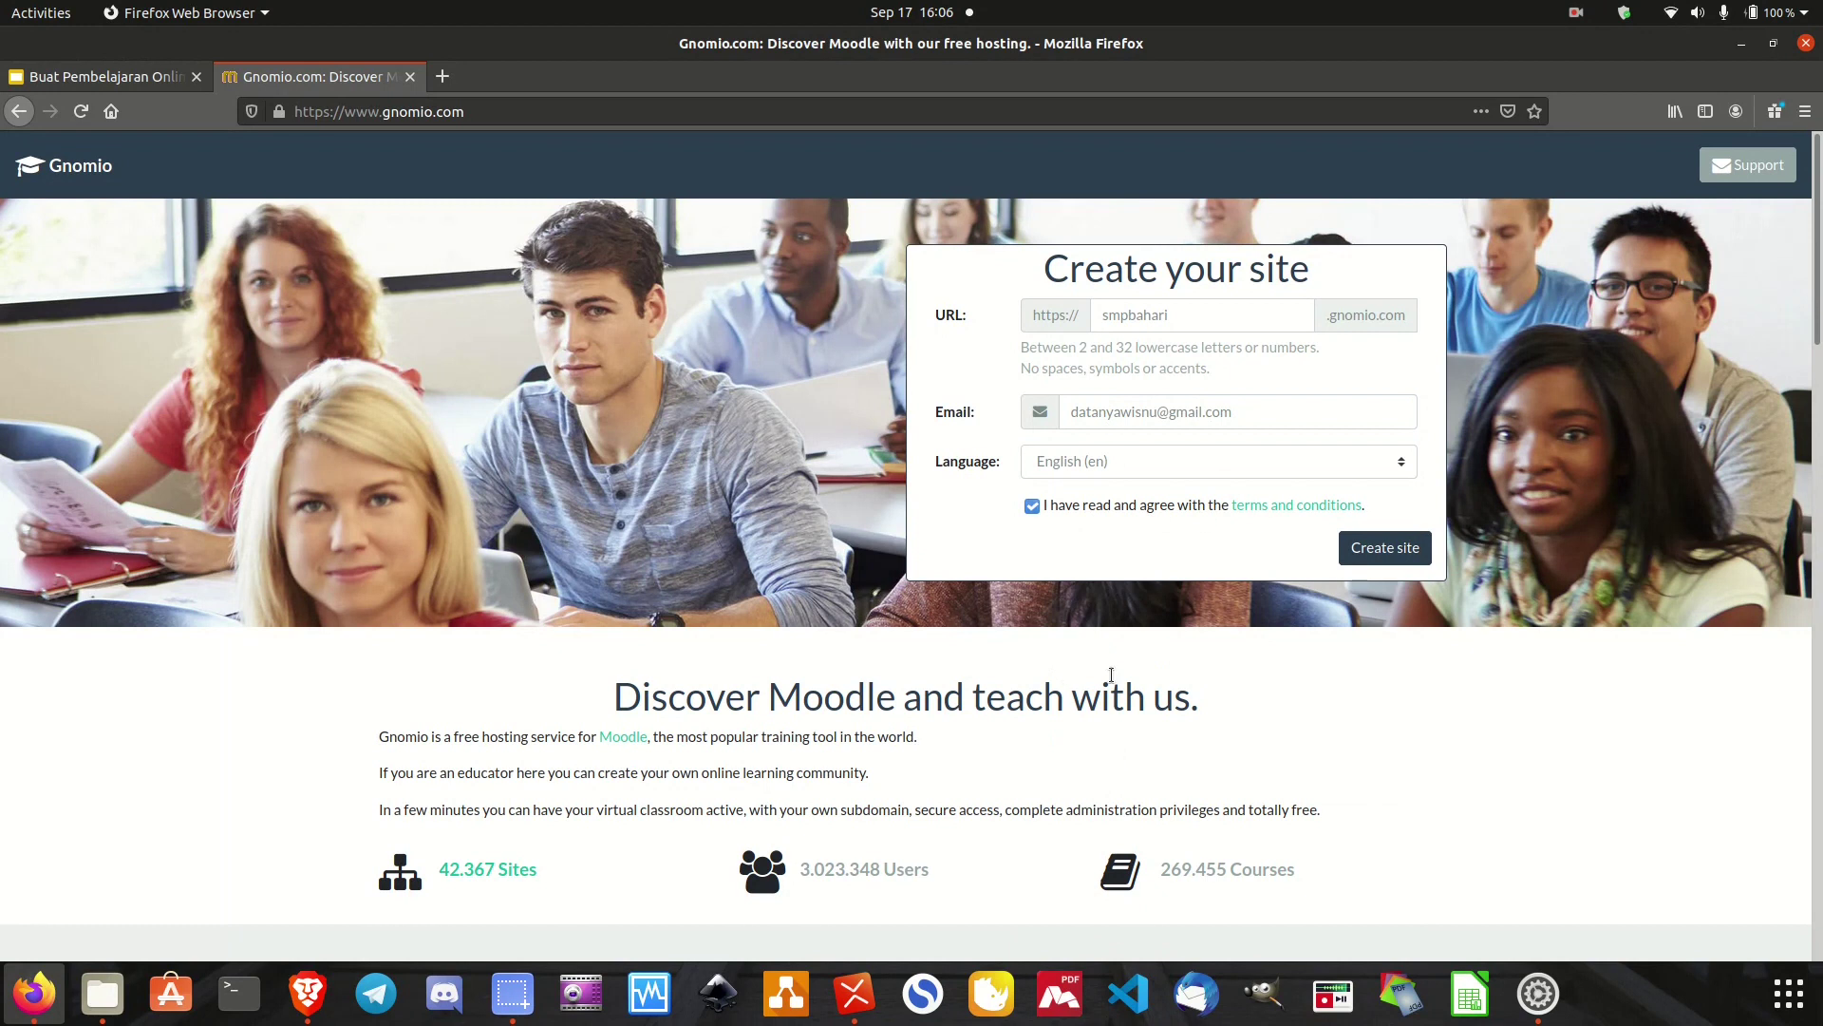
{"action": "scroll", "coordinate": [1111, 674], "scroll_direction": "down", "scroll_amount": 10}
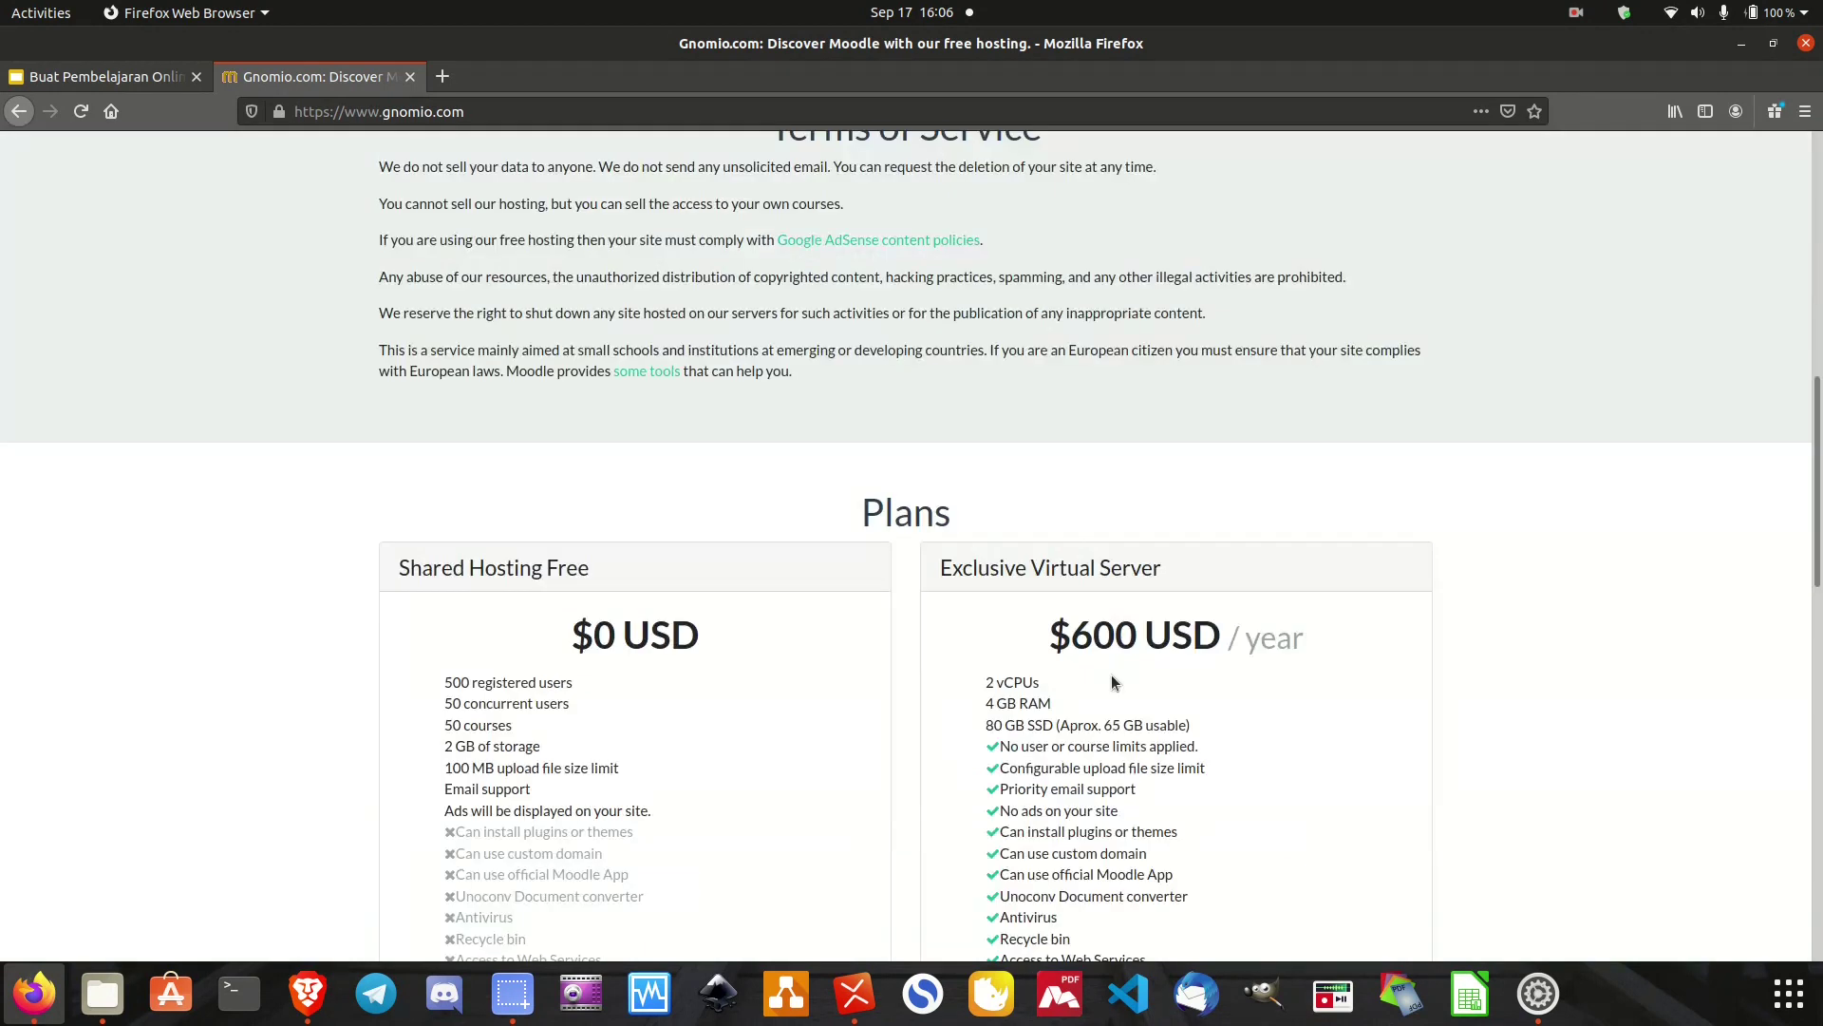
{"action": "scroll", "coordinate": [994, 514], "scroll_direction": "up", "scroll_amount": 3}
{"action": "scroll", "coordinate": [1062, 469], "scroll_direction": "up", "scroll_amount": 2}
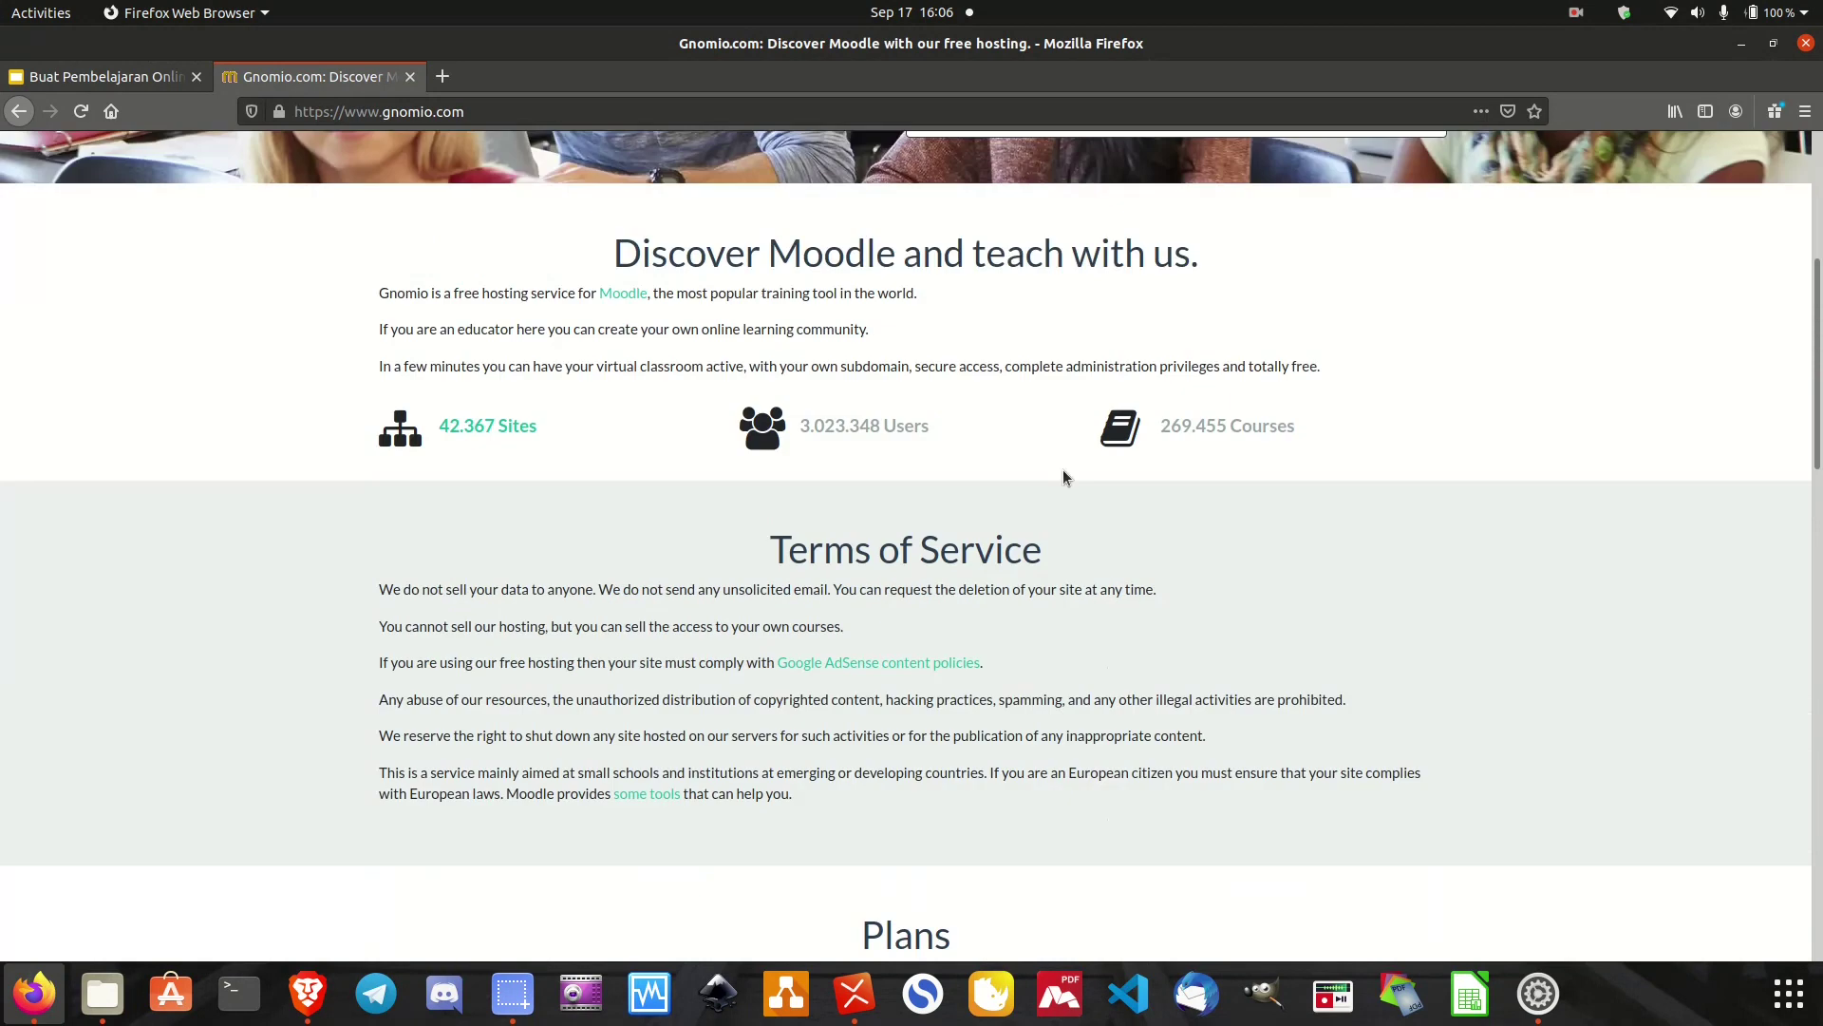
{"action": "scroll", "coordinate": [1062, 469], "scroll_direction": "up", "scroll_amount": 6}
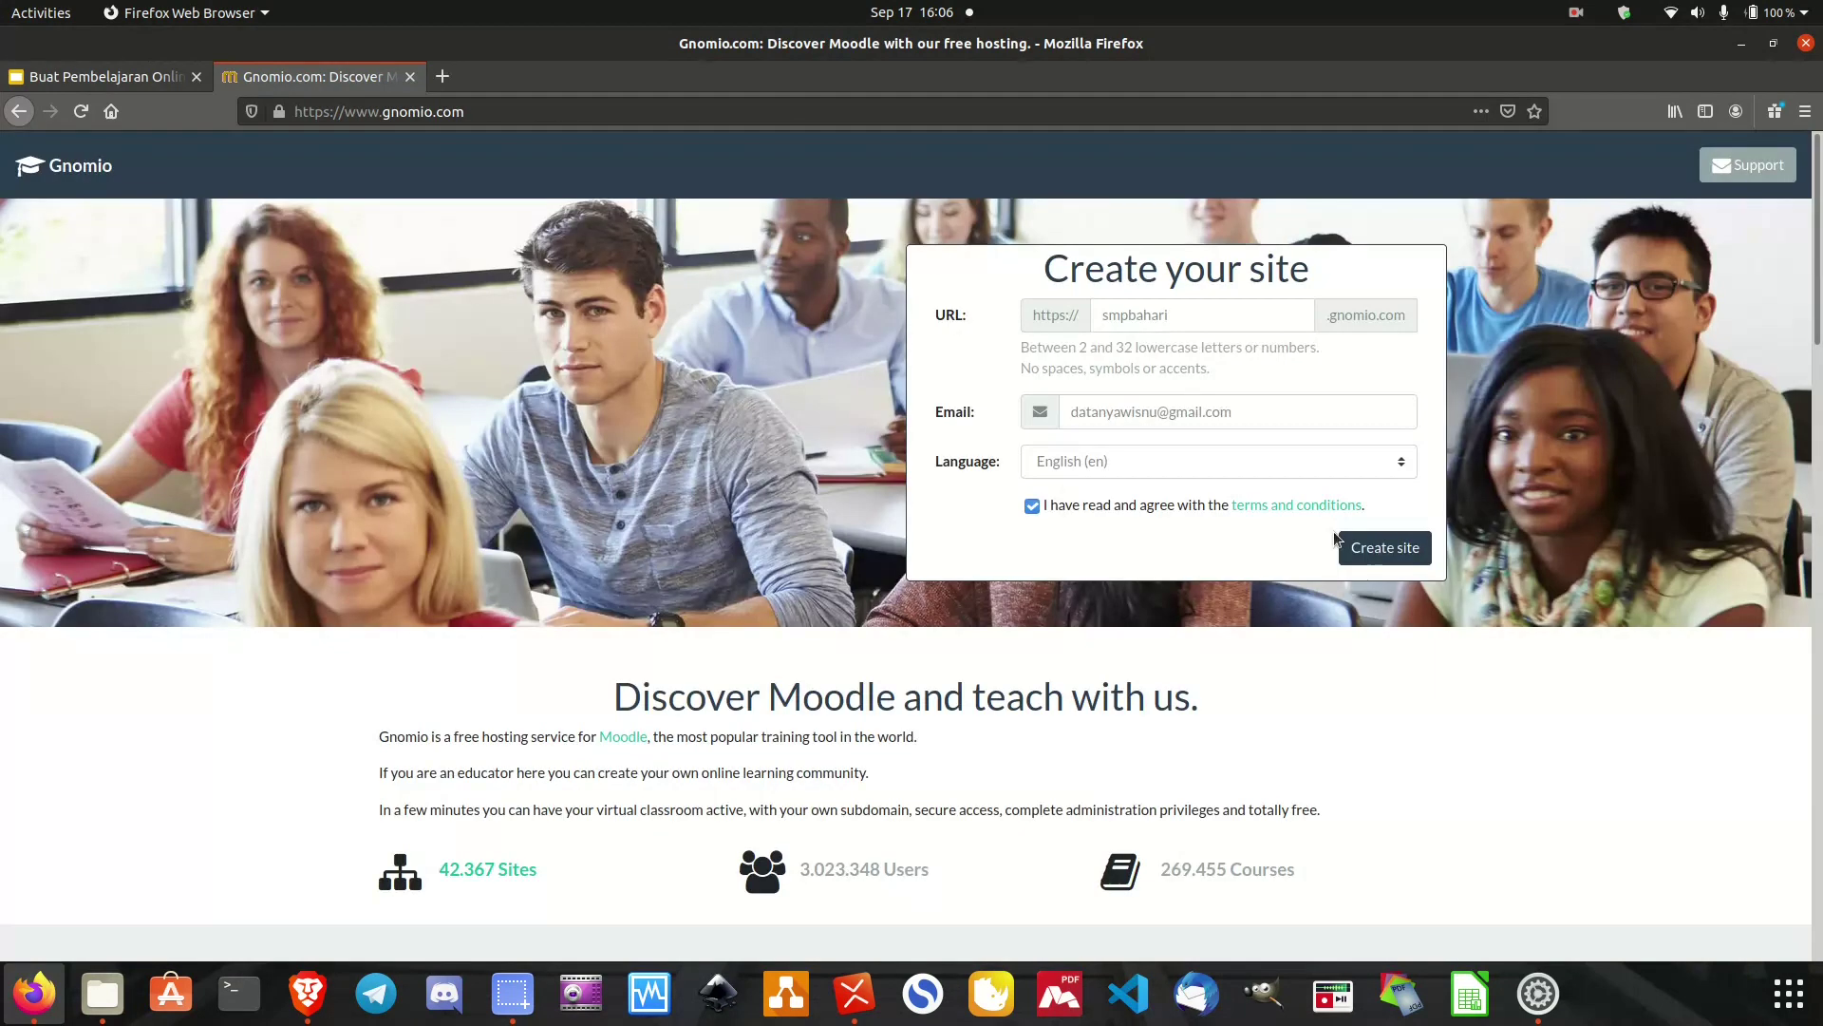
{"action": "left_click", "coordinate": [1257, 505]}
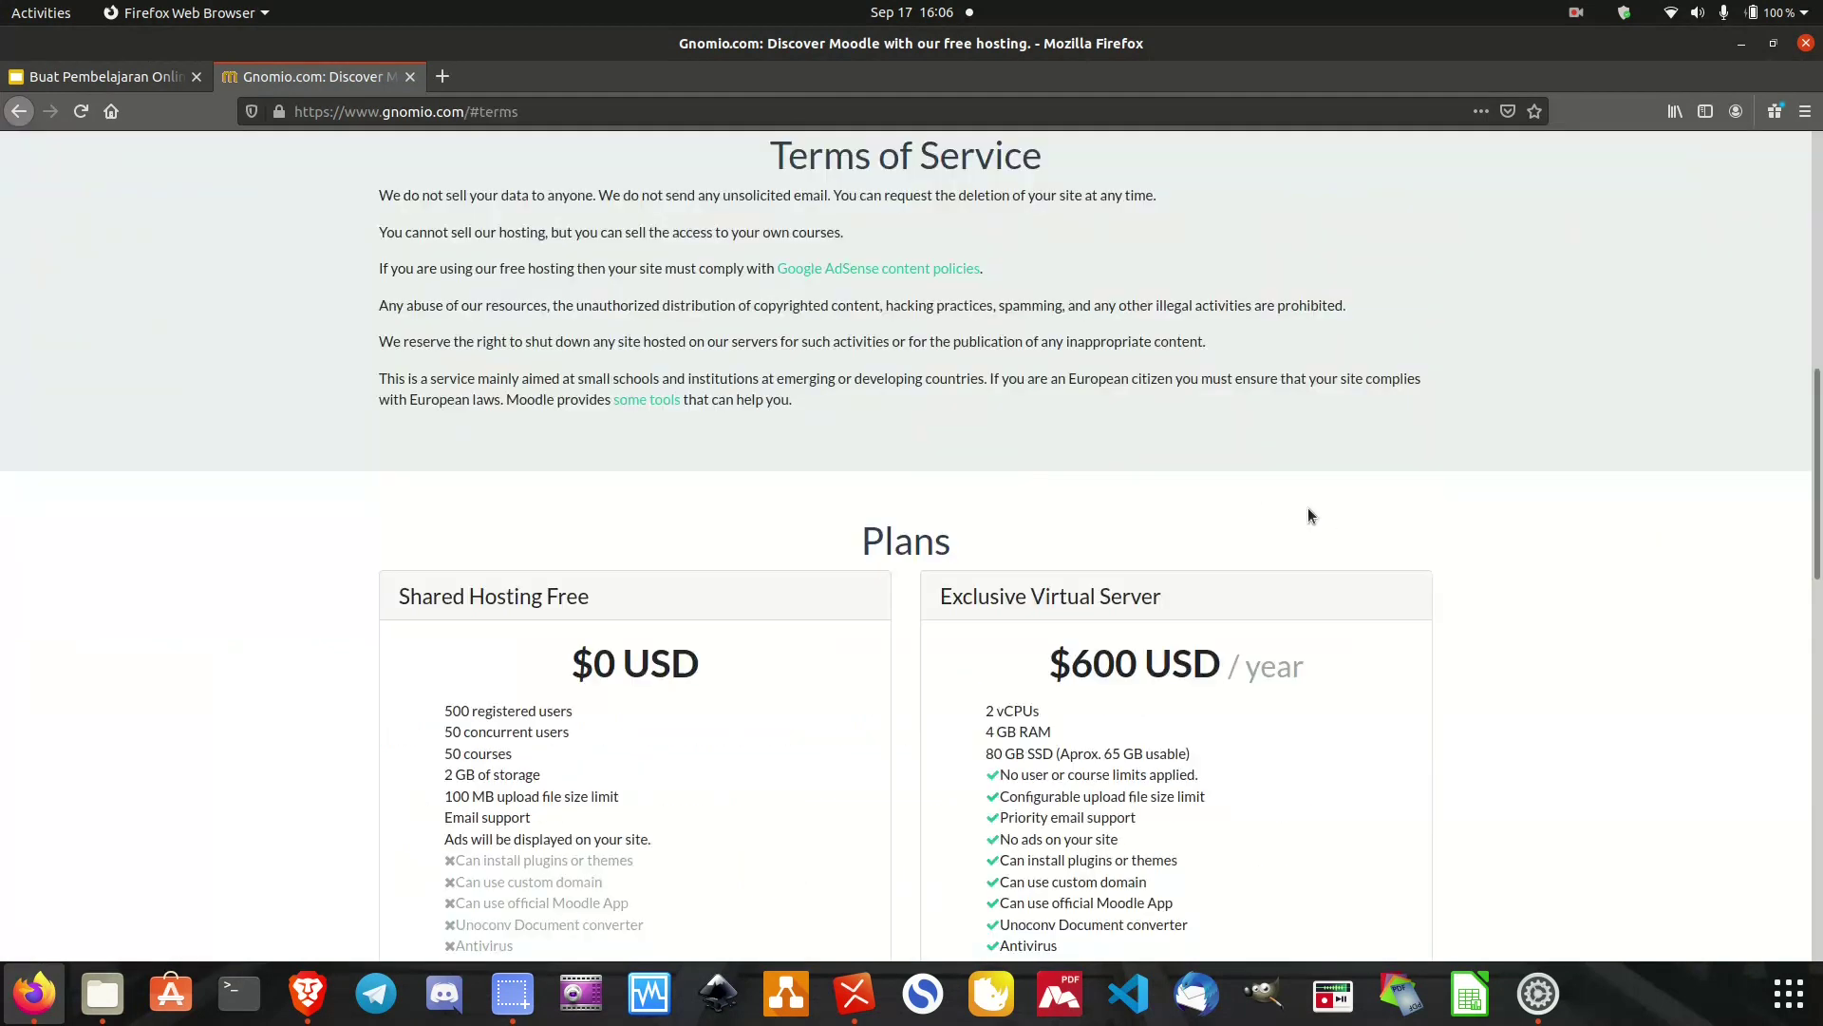
{"action": "scroll", "coordinate": [1308, 509], "scroll_direction": "up", "scroll_amount": 8}
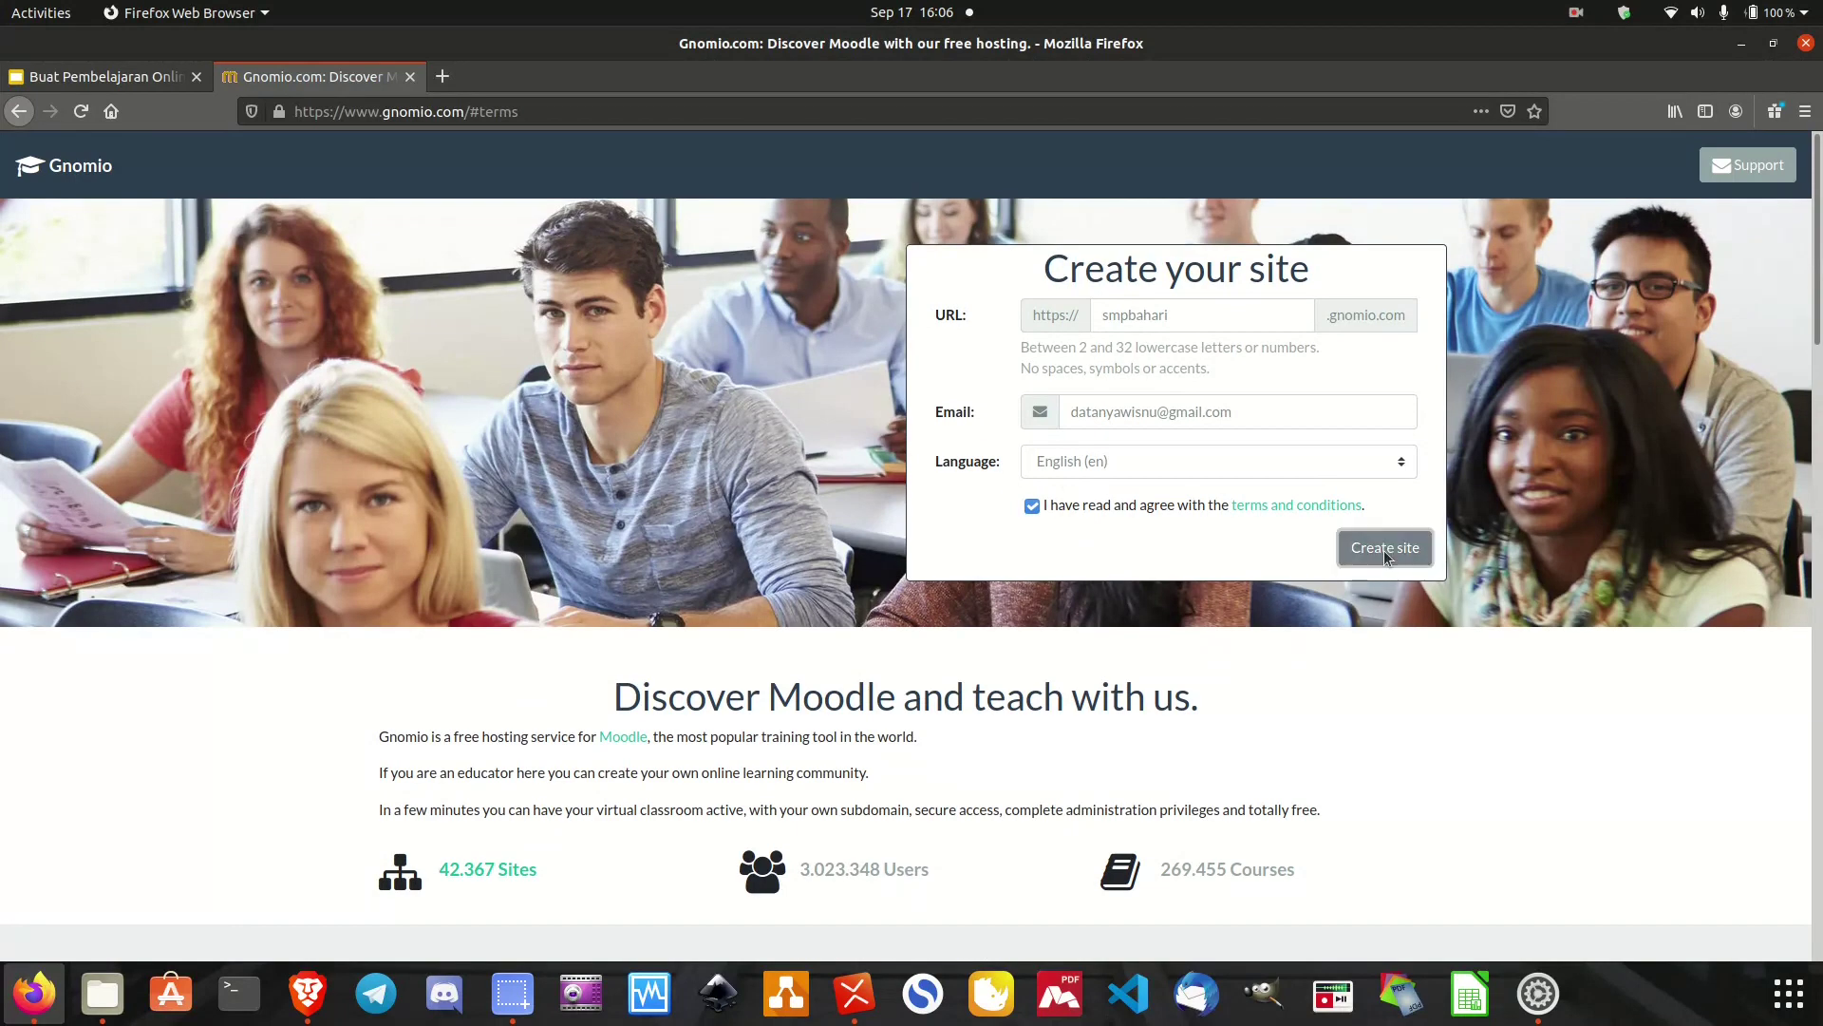
Submit the Gnomio form to start creating the smpbahari site.
{"action": "left_click", "coordinate": [1383, 549]}
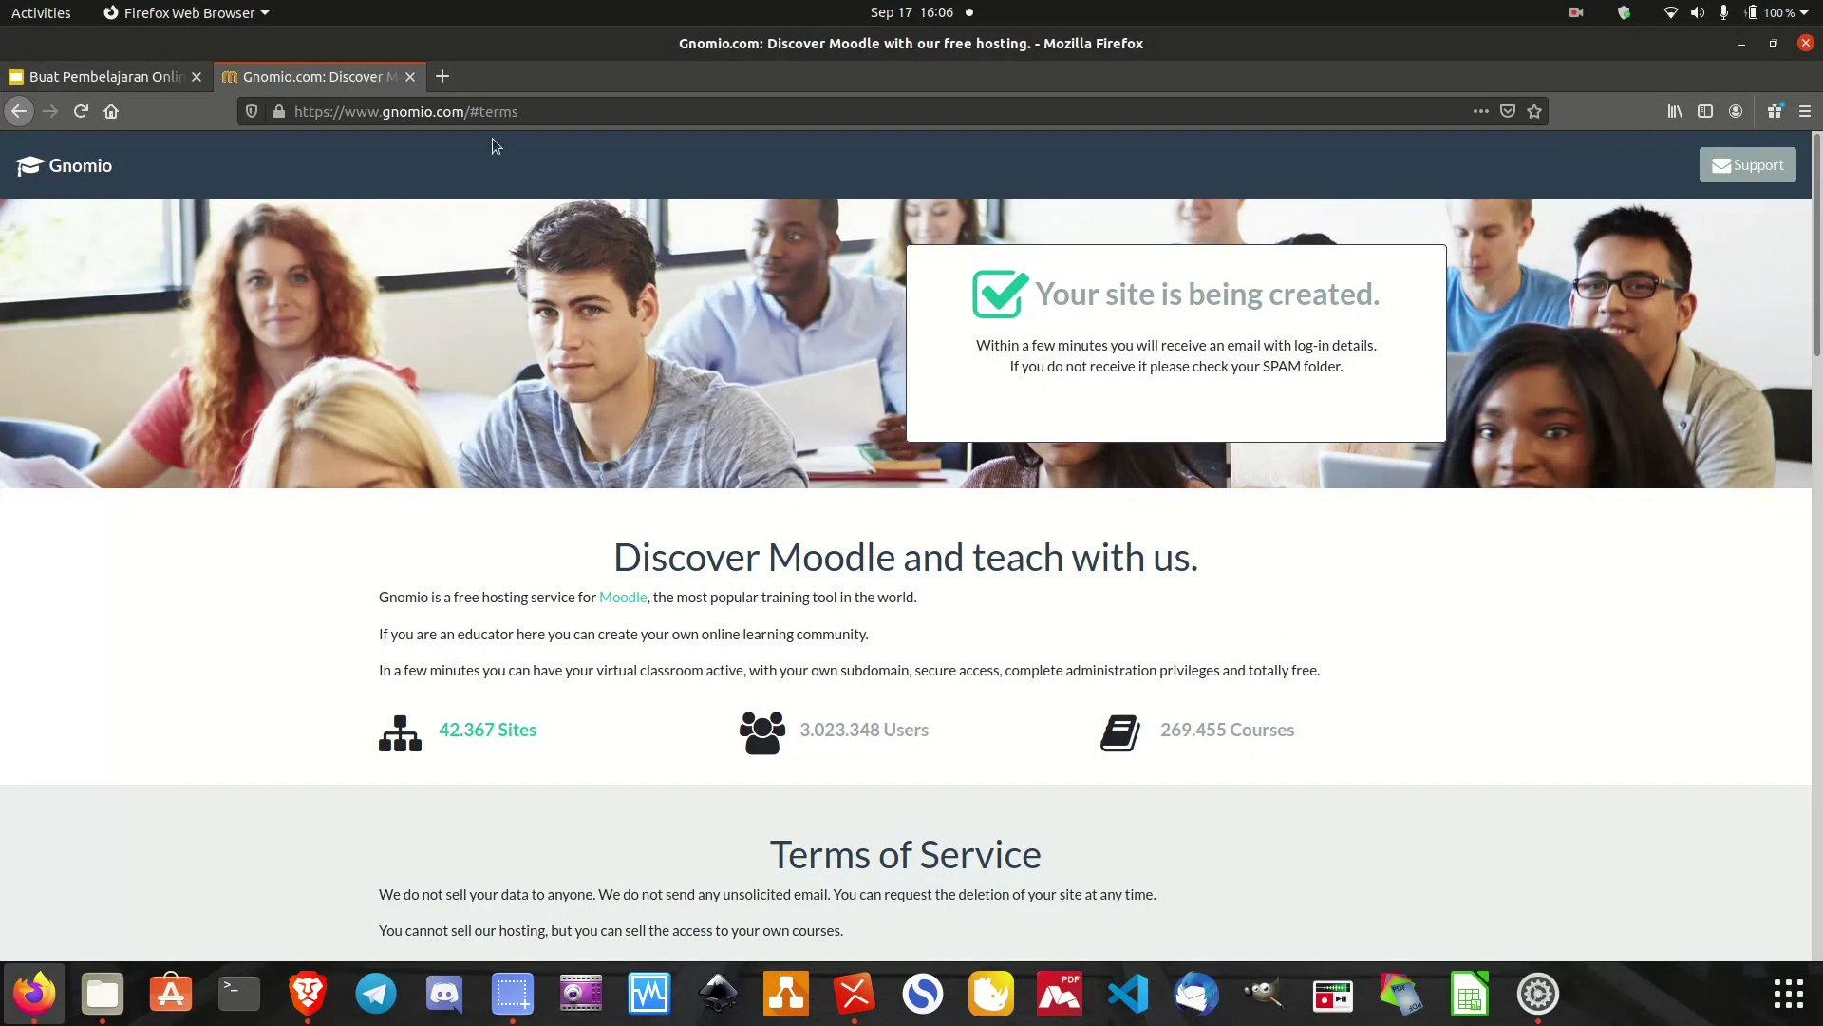
In a new tab on google.com, switch to the second Google account and open its Gmail.
{"action": "left_click", "coordinate": [435, 83]}
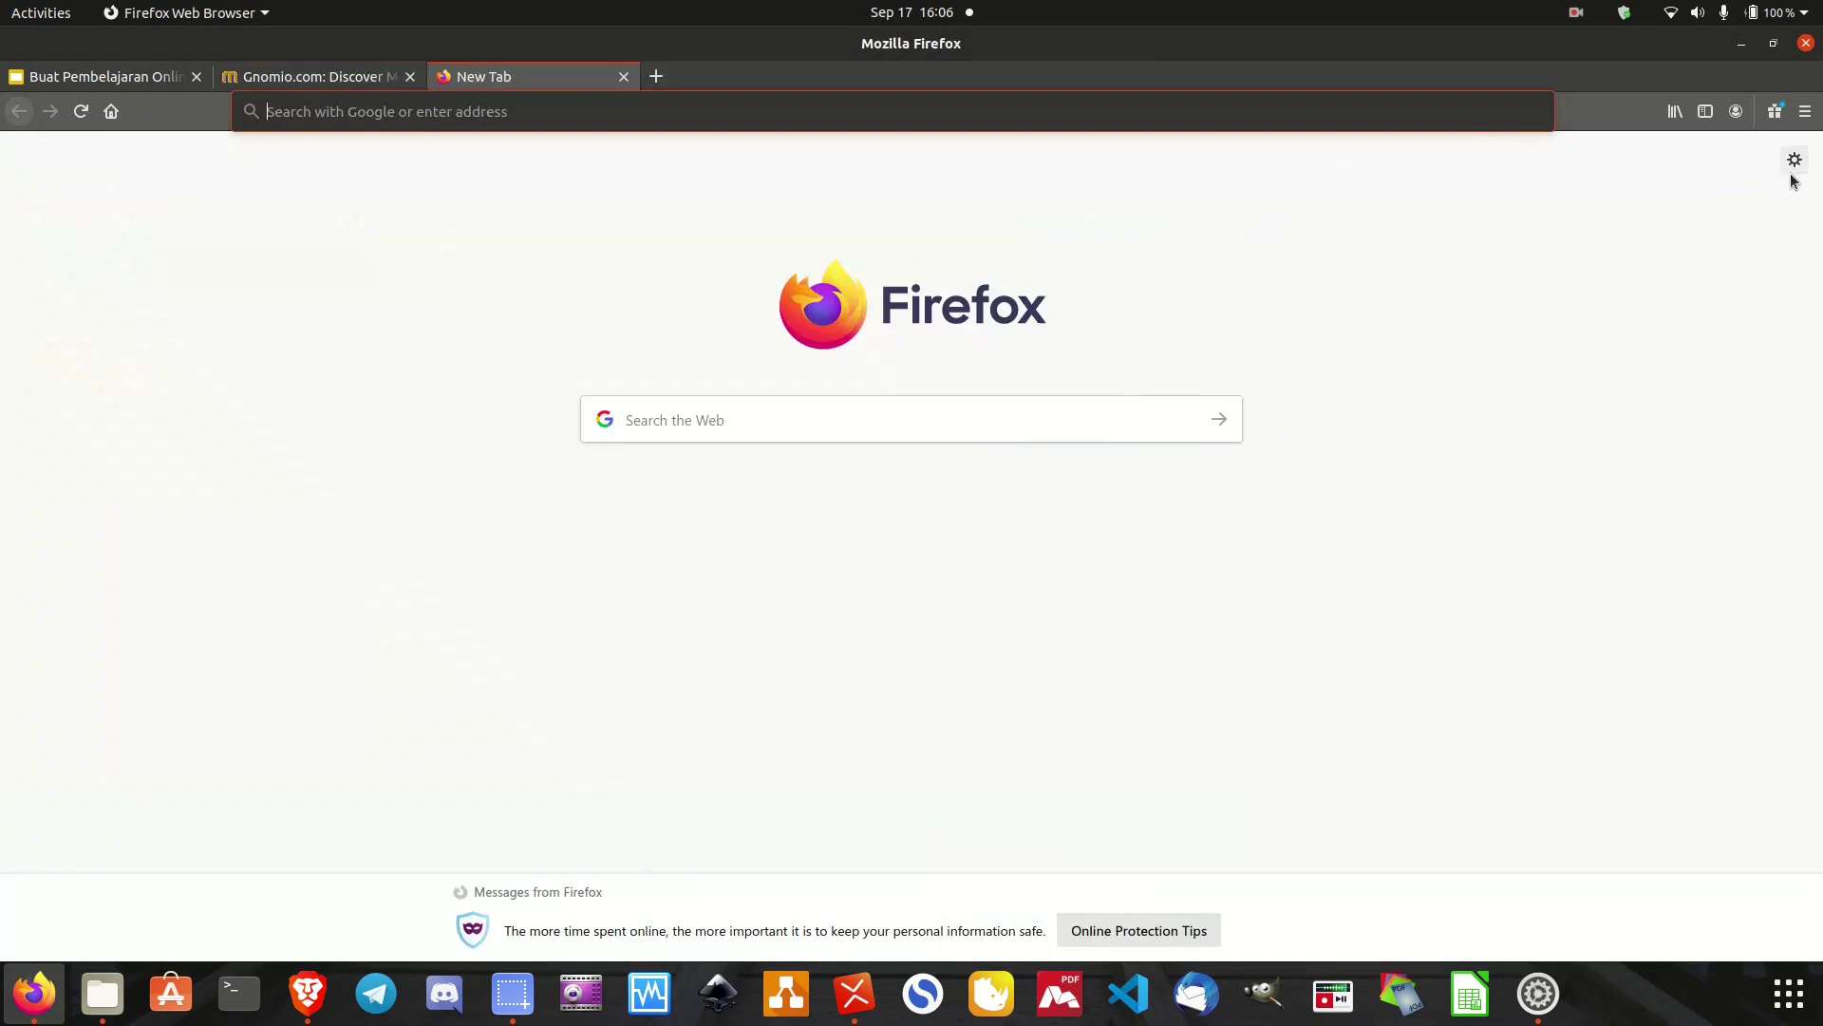
{"action": "type", "text": "google.com/"}
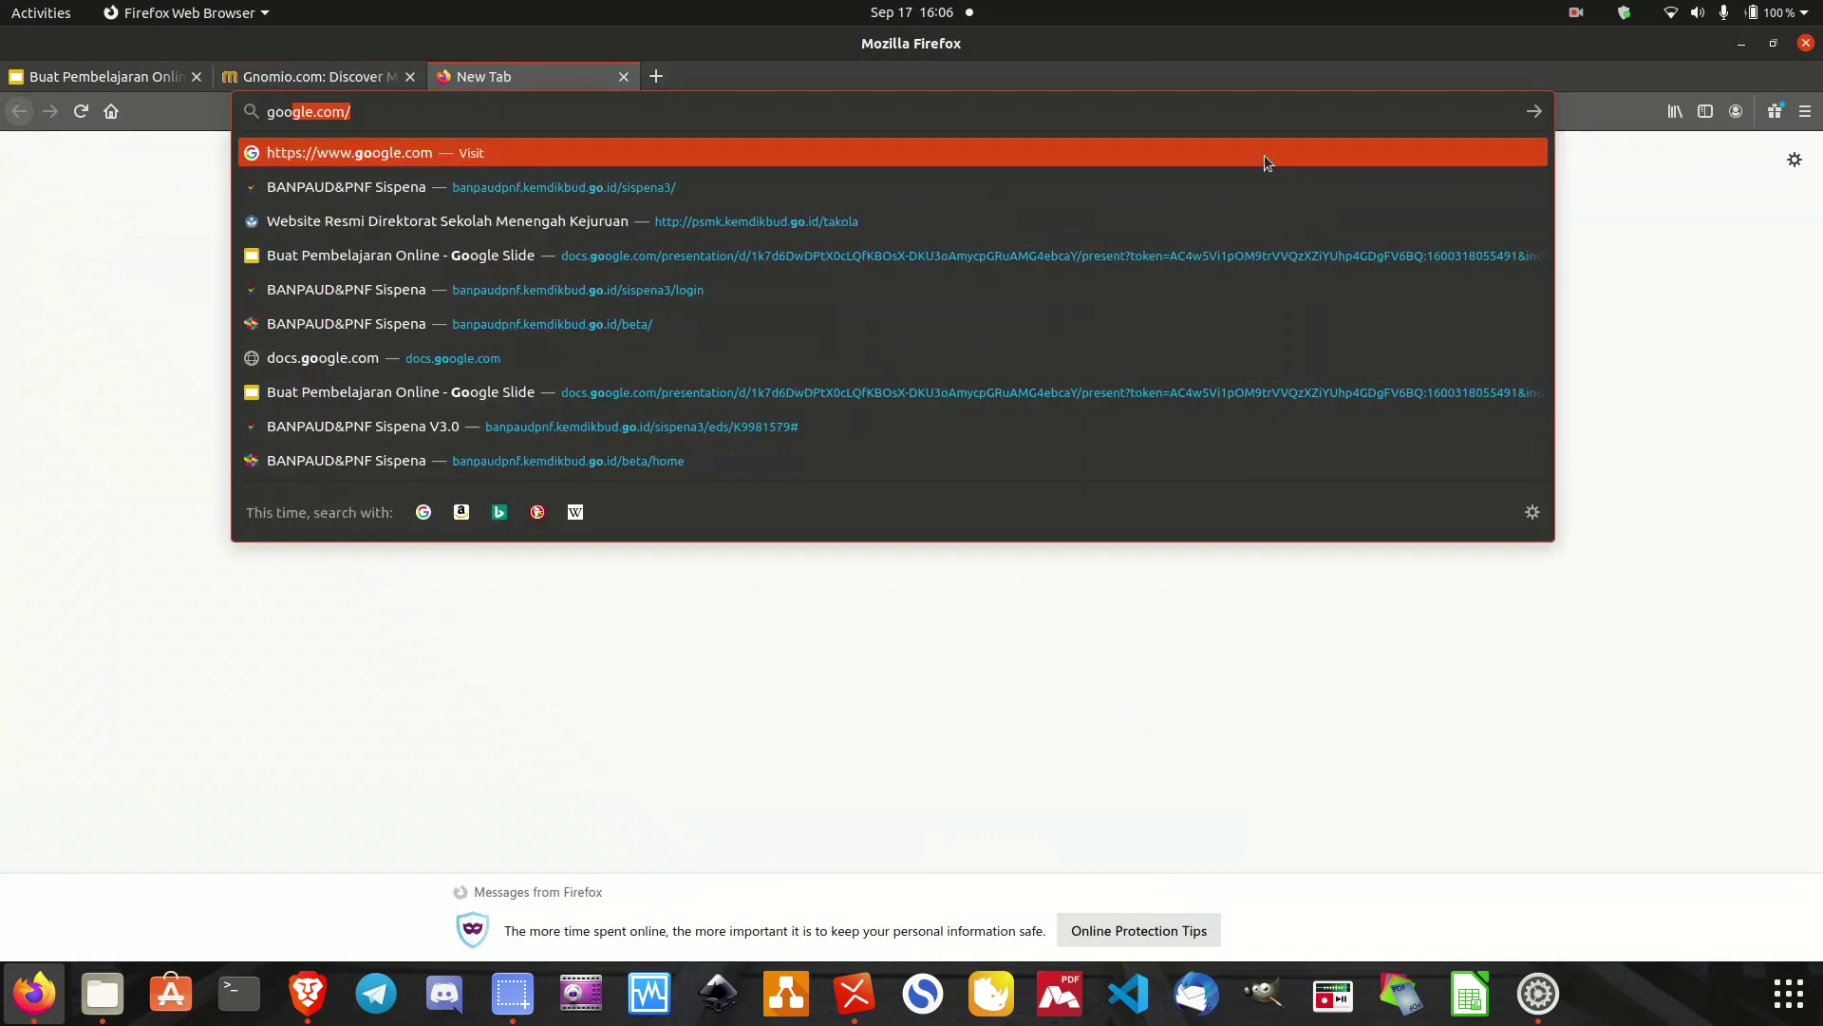
{"action": "key", "text": "Return"}
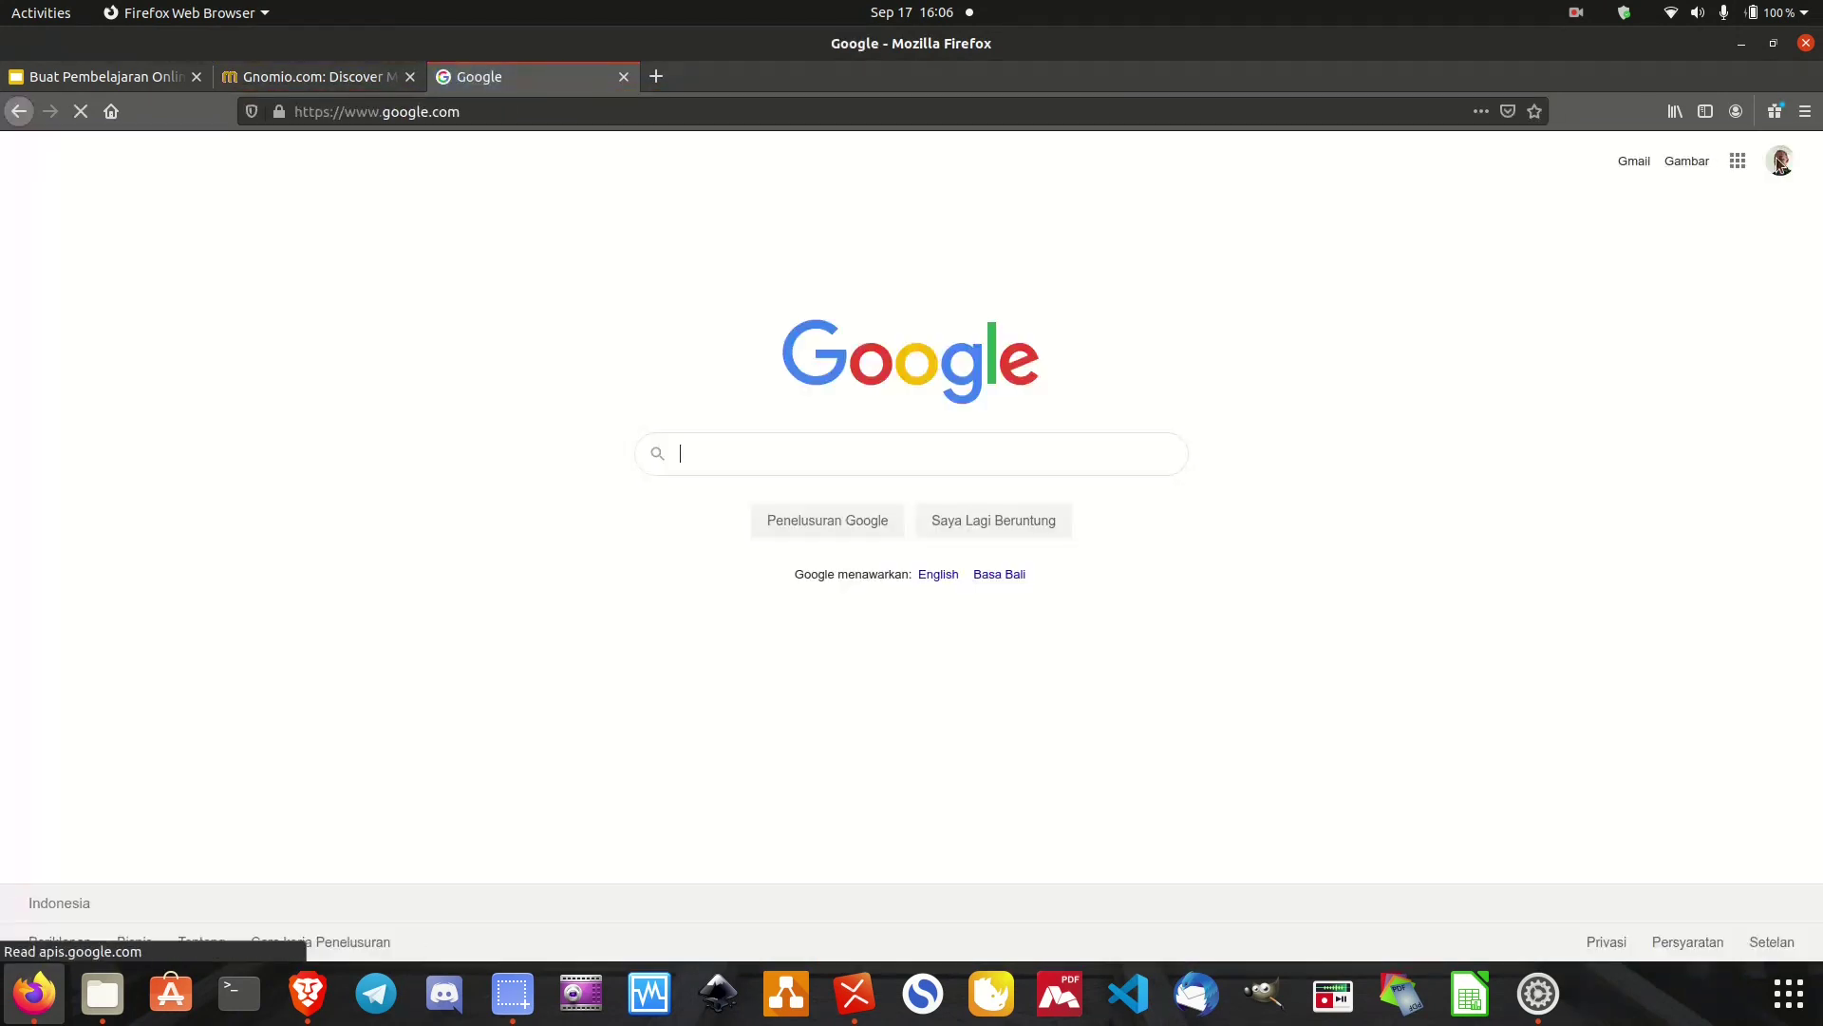
{"action": "left_click", "coordinate": [1780, 161]}
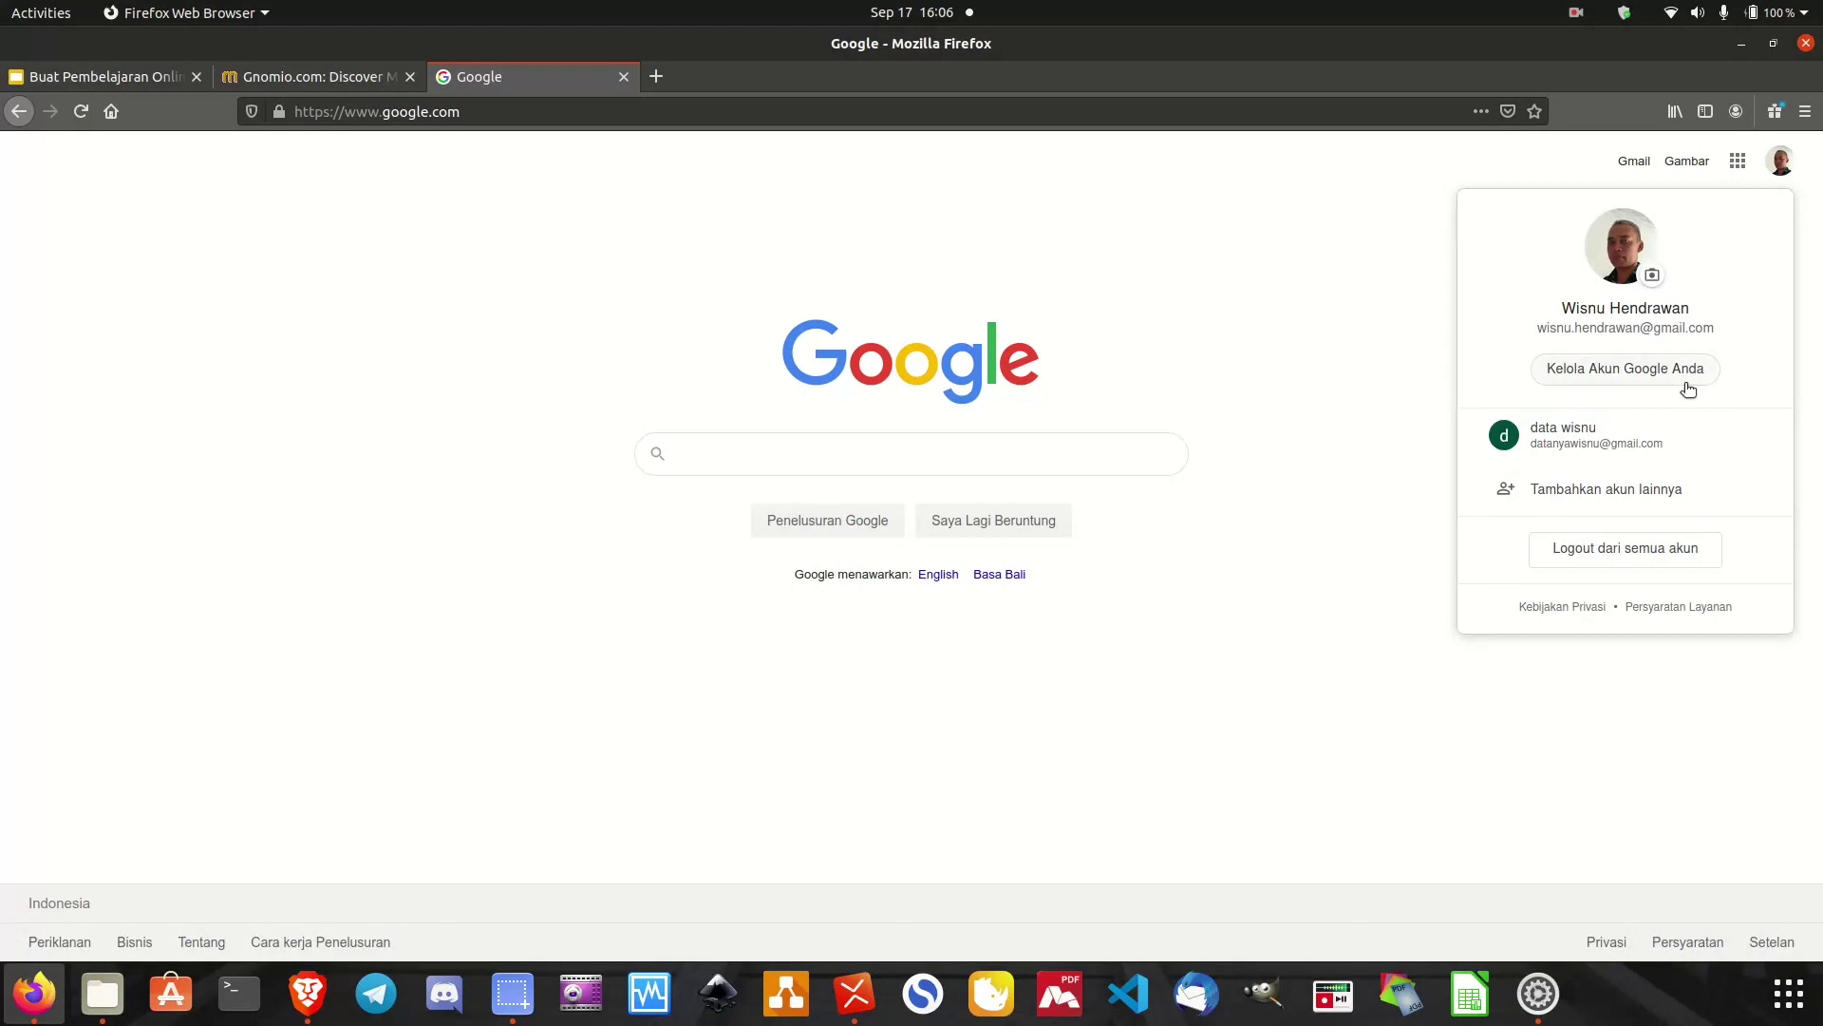
{"action": "left_click", "coordinate": [1591, 448]}
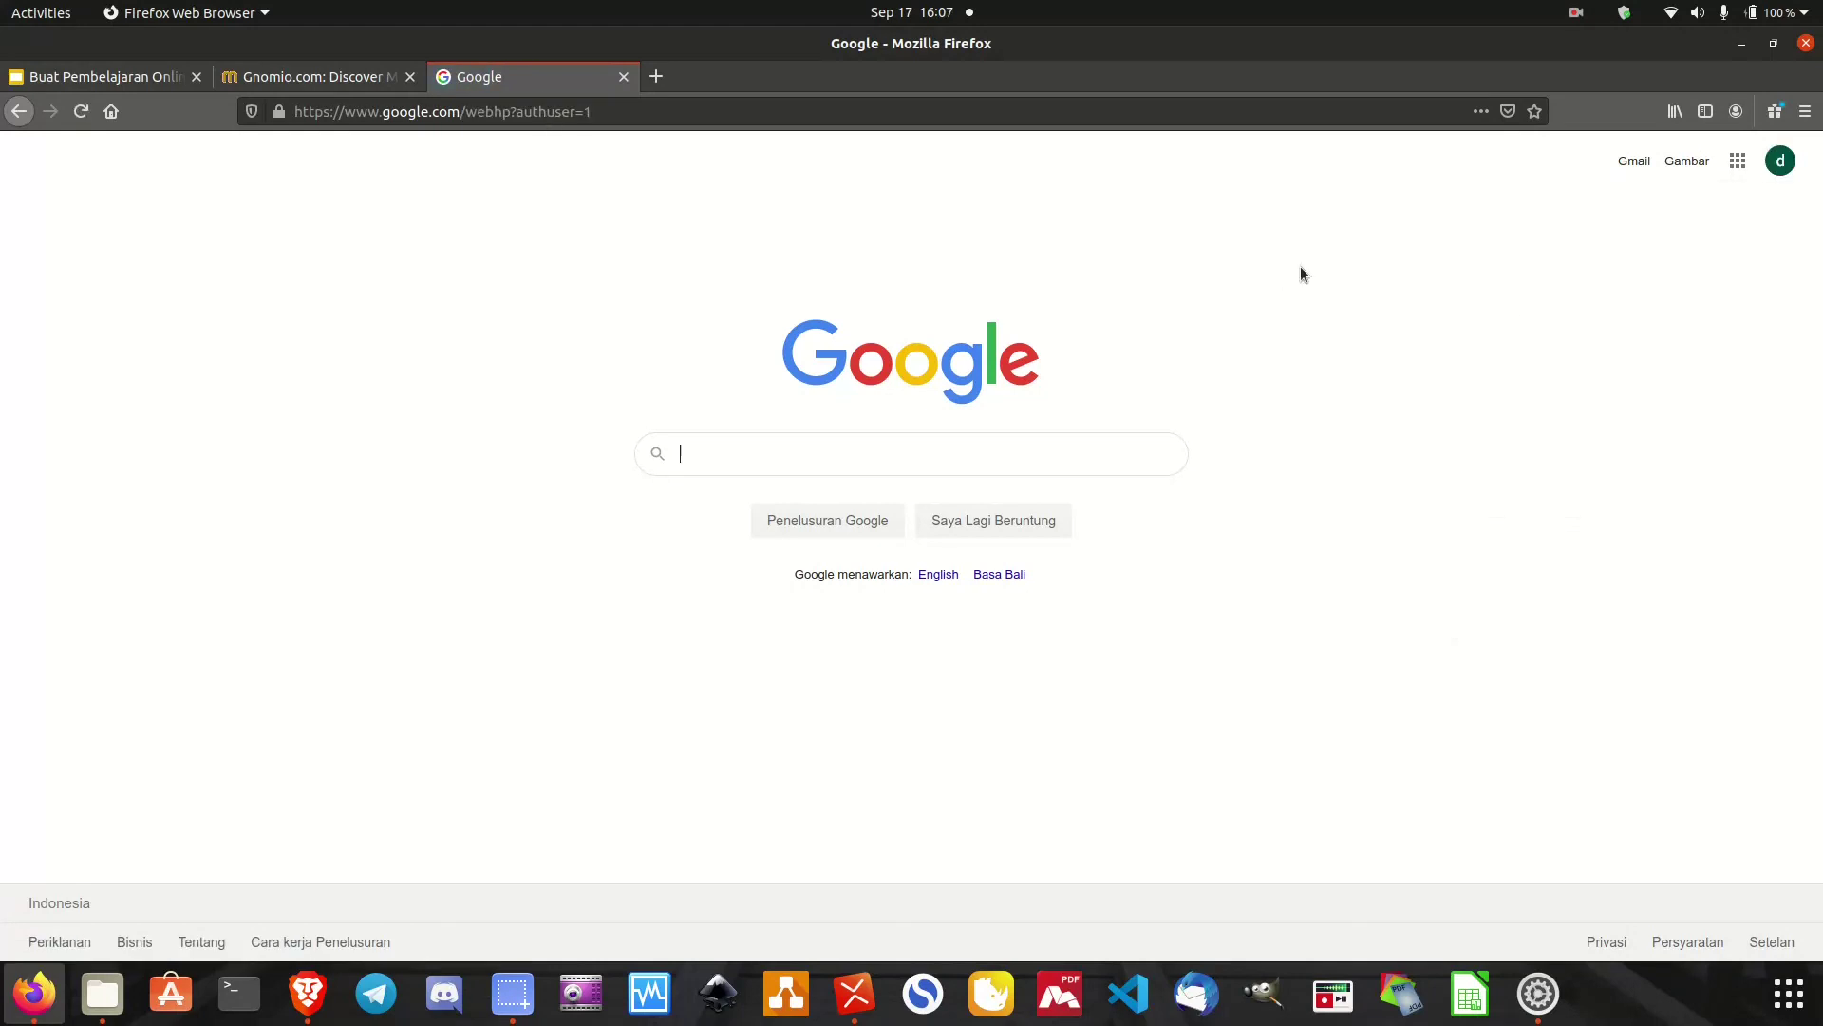
{"action": "left_click", "coordinate": [1633, 162]}
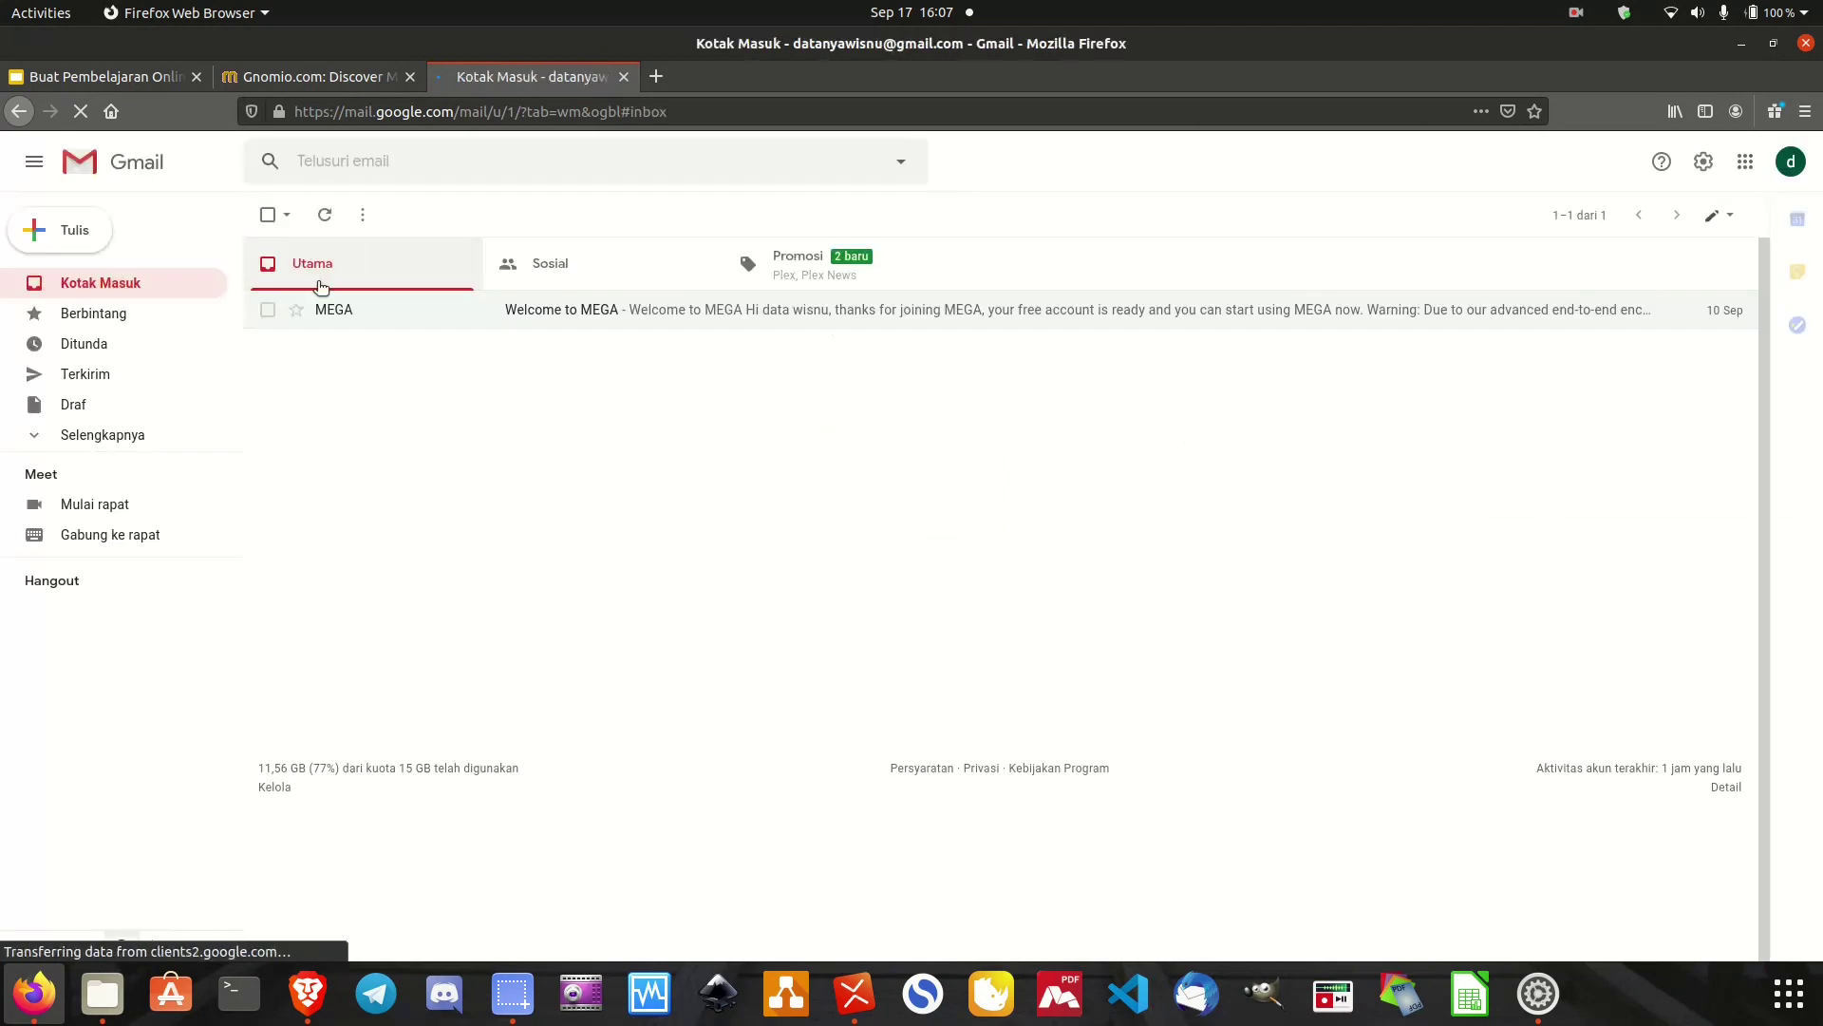
Check Semua Email and Kotak Masuk for the Gnomio site email, then return to the Gnomio tab.
{"action": "left_click", "coordinate": [57, 441]}
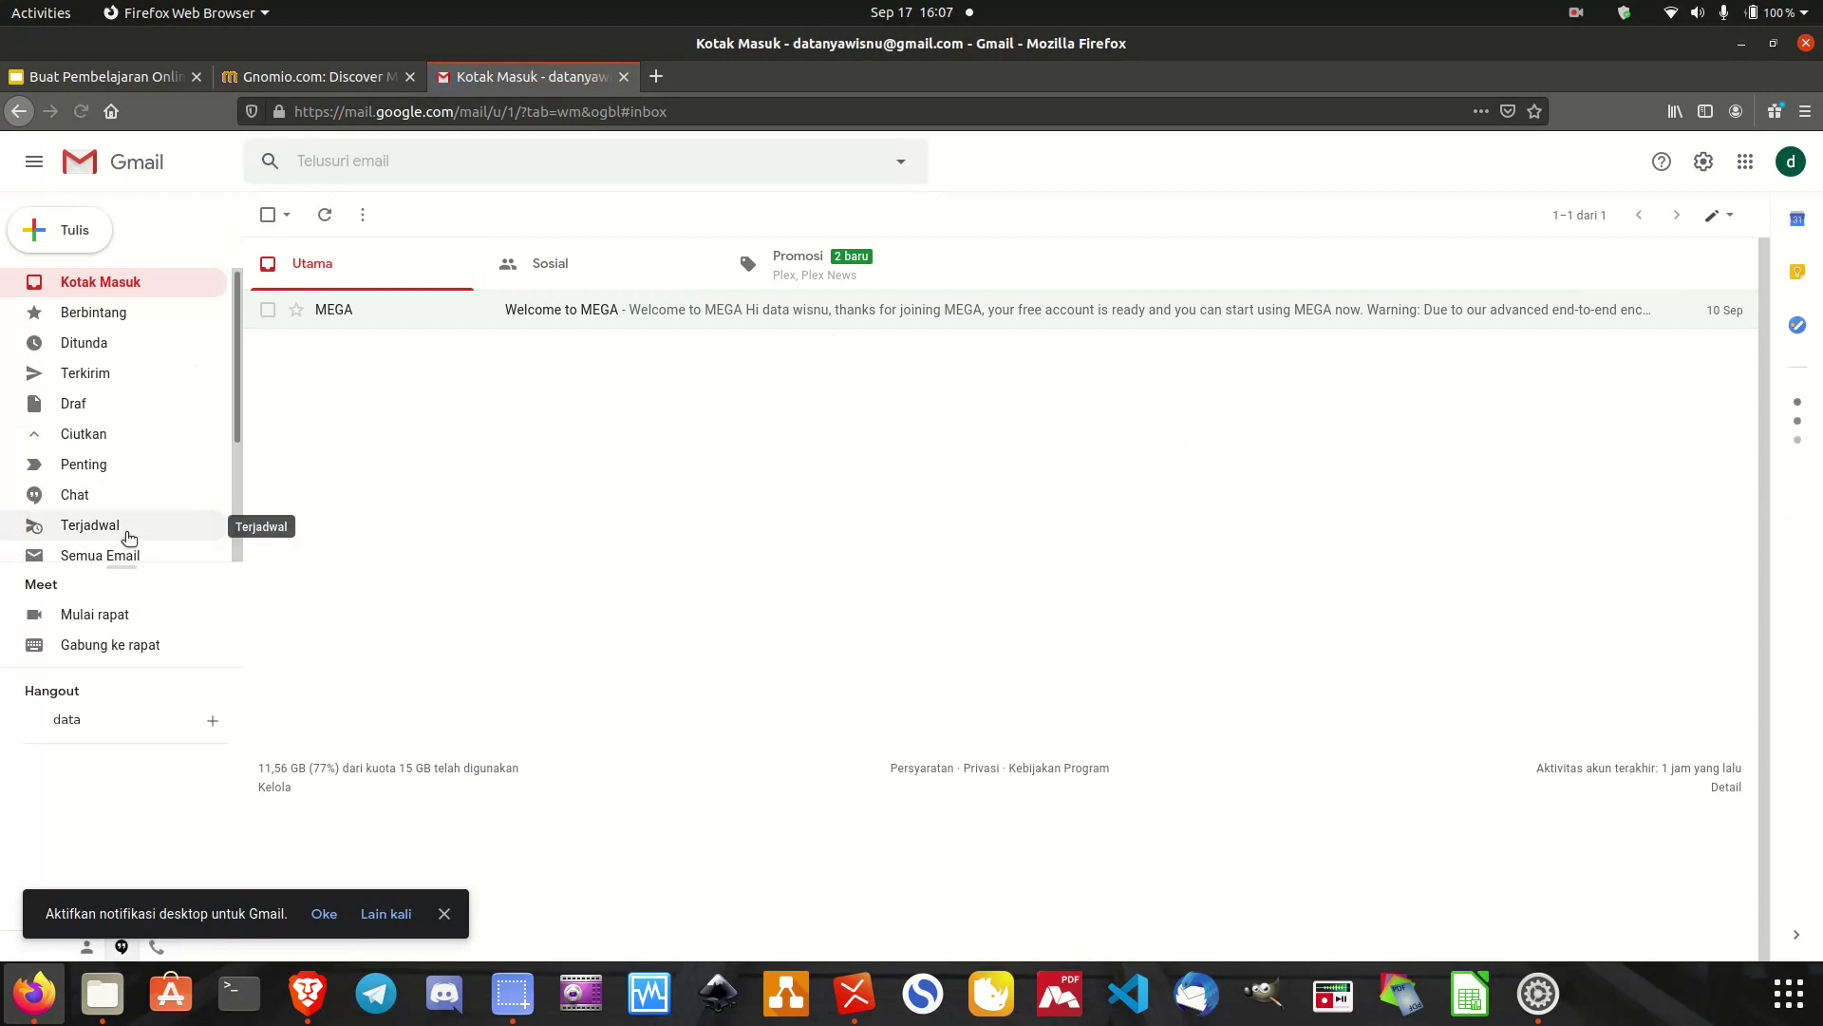
{"action": "scroll", "coordinate": [123, 530], "scroll_direction": "down", "scroll_amount": 3}
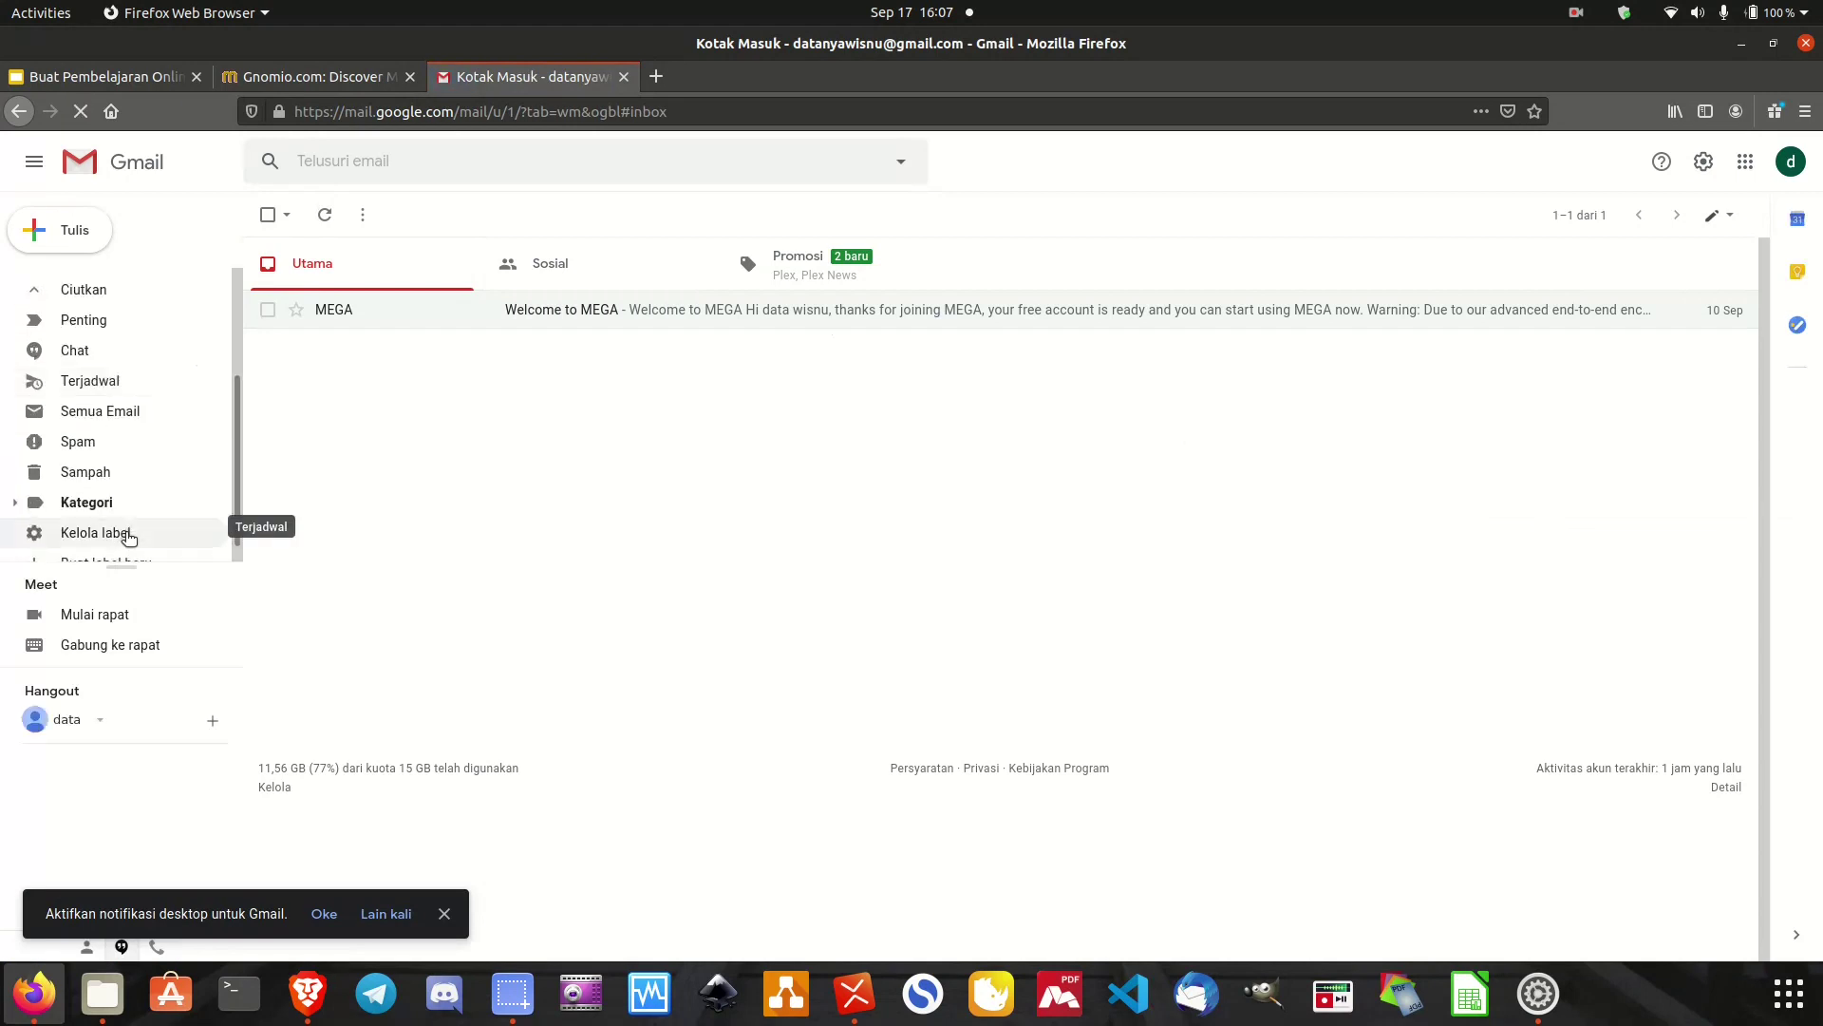
{"action": "left_click", "coordinate": [126, 414]}
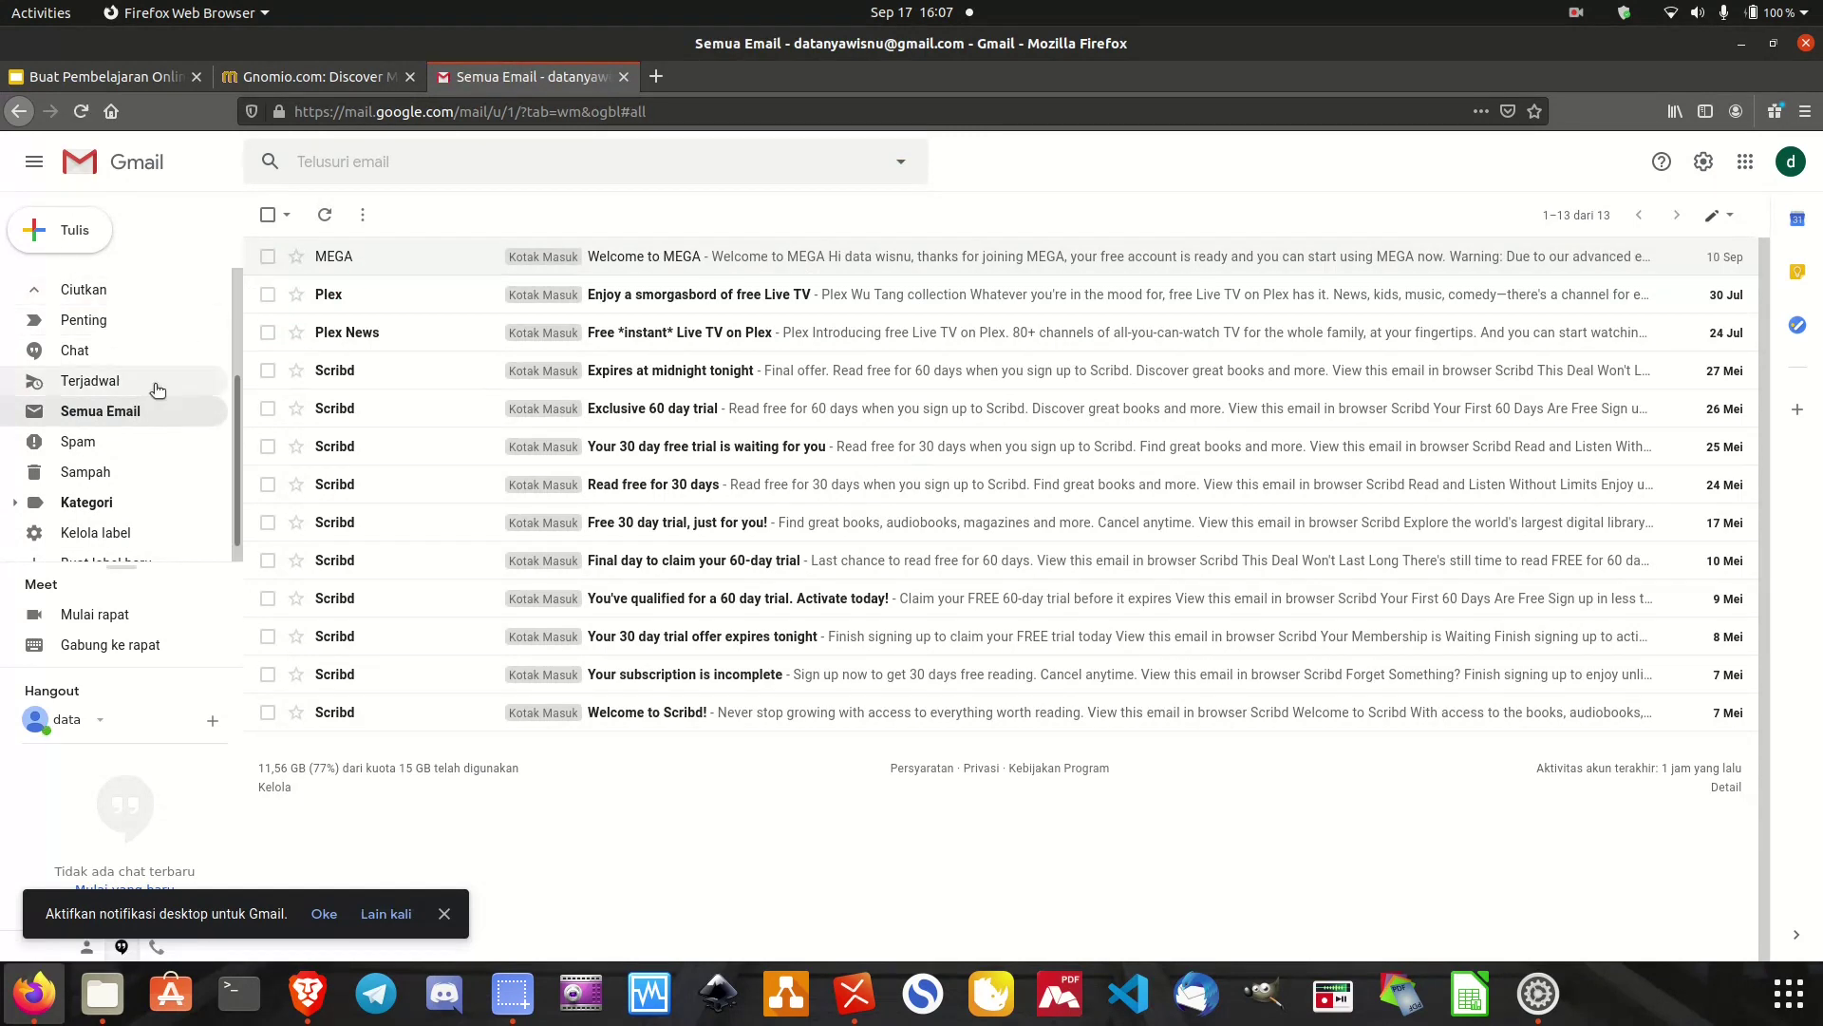
{"action": "scroll", "coordinate": [157, 389], "scroll_direction": "up", "scroll_amount": 3}
{"action": "left_click", "coordinate": [133, 283]}
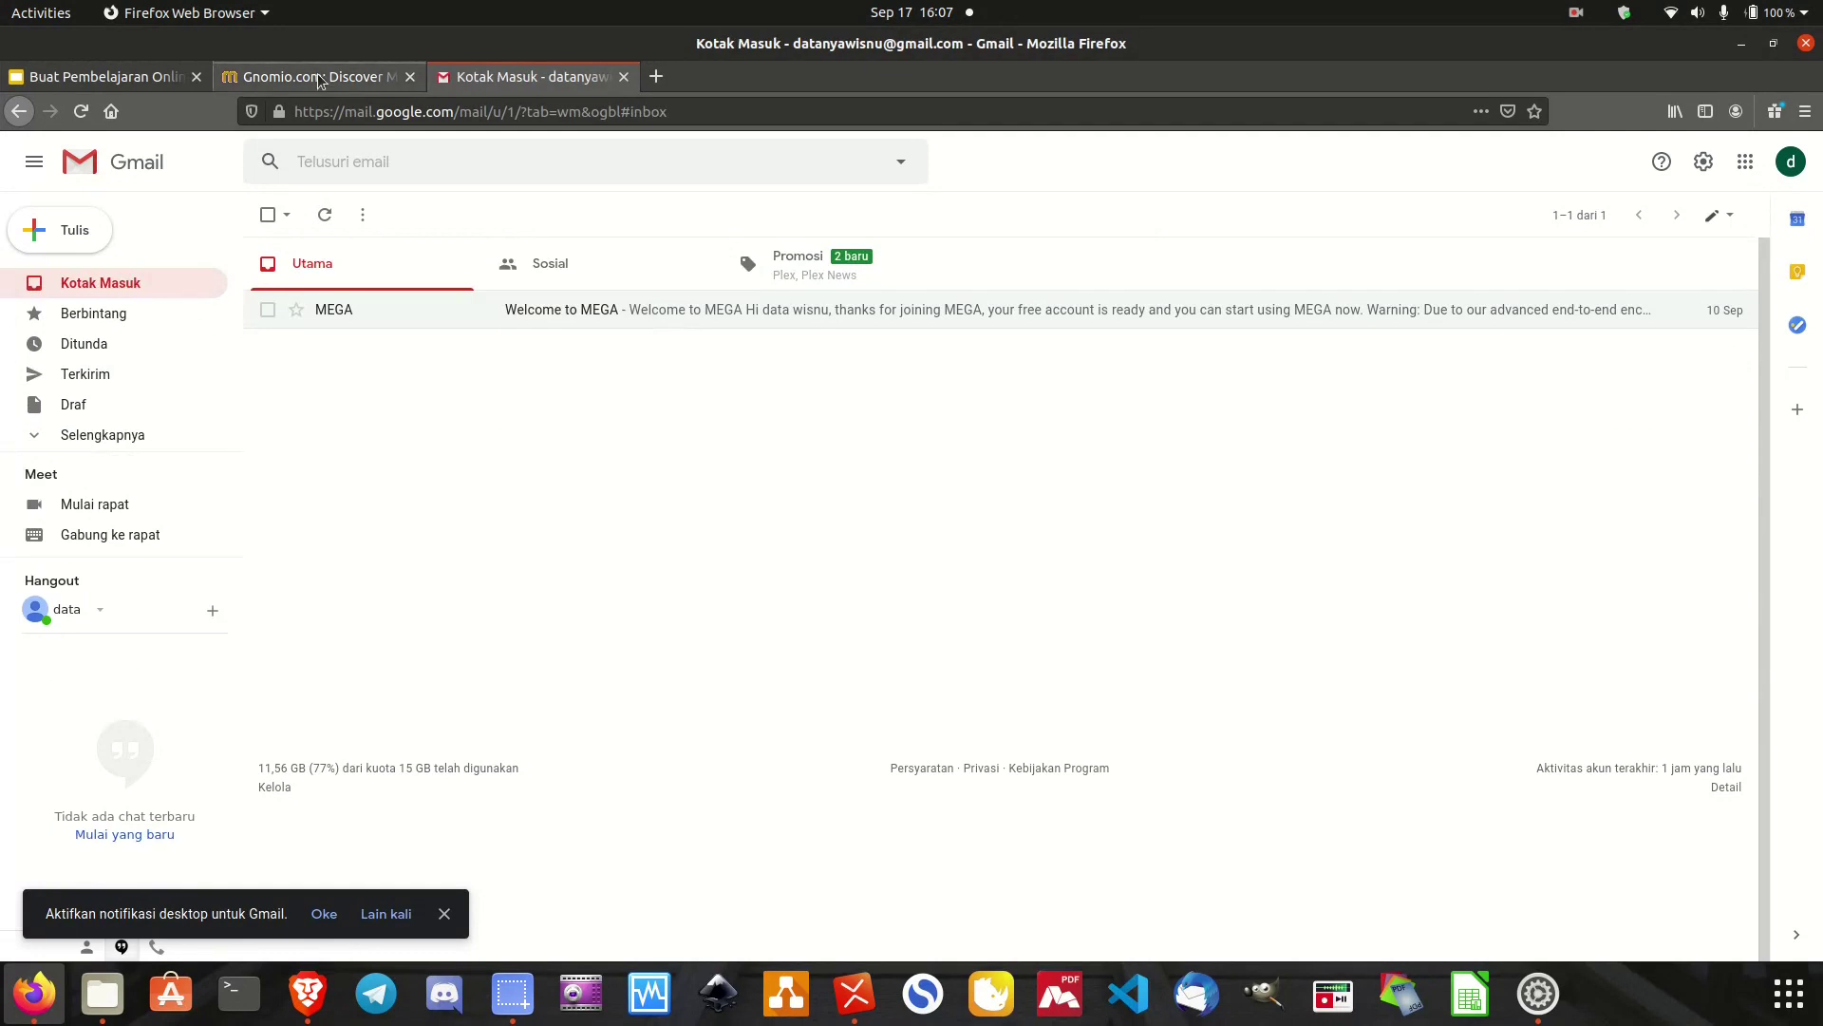
{"action": "left_click", "coordinate": [313, 77]}
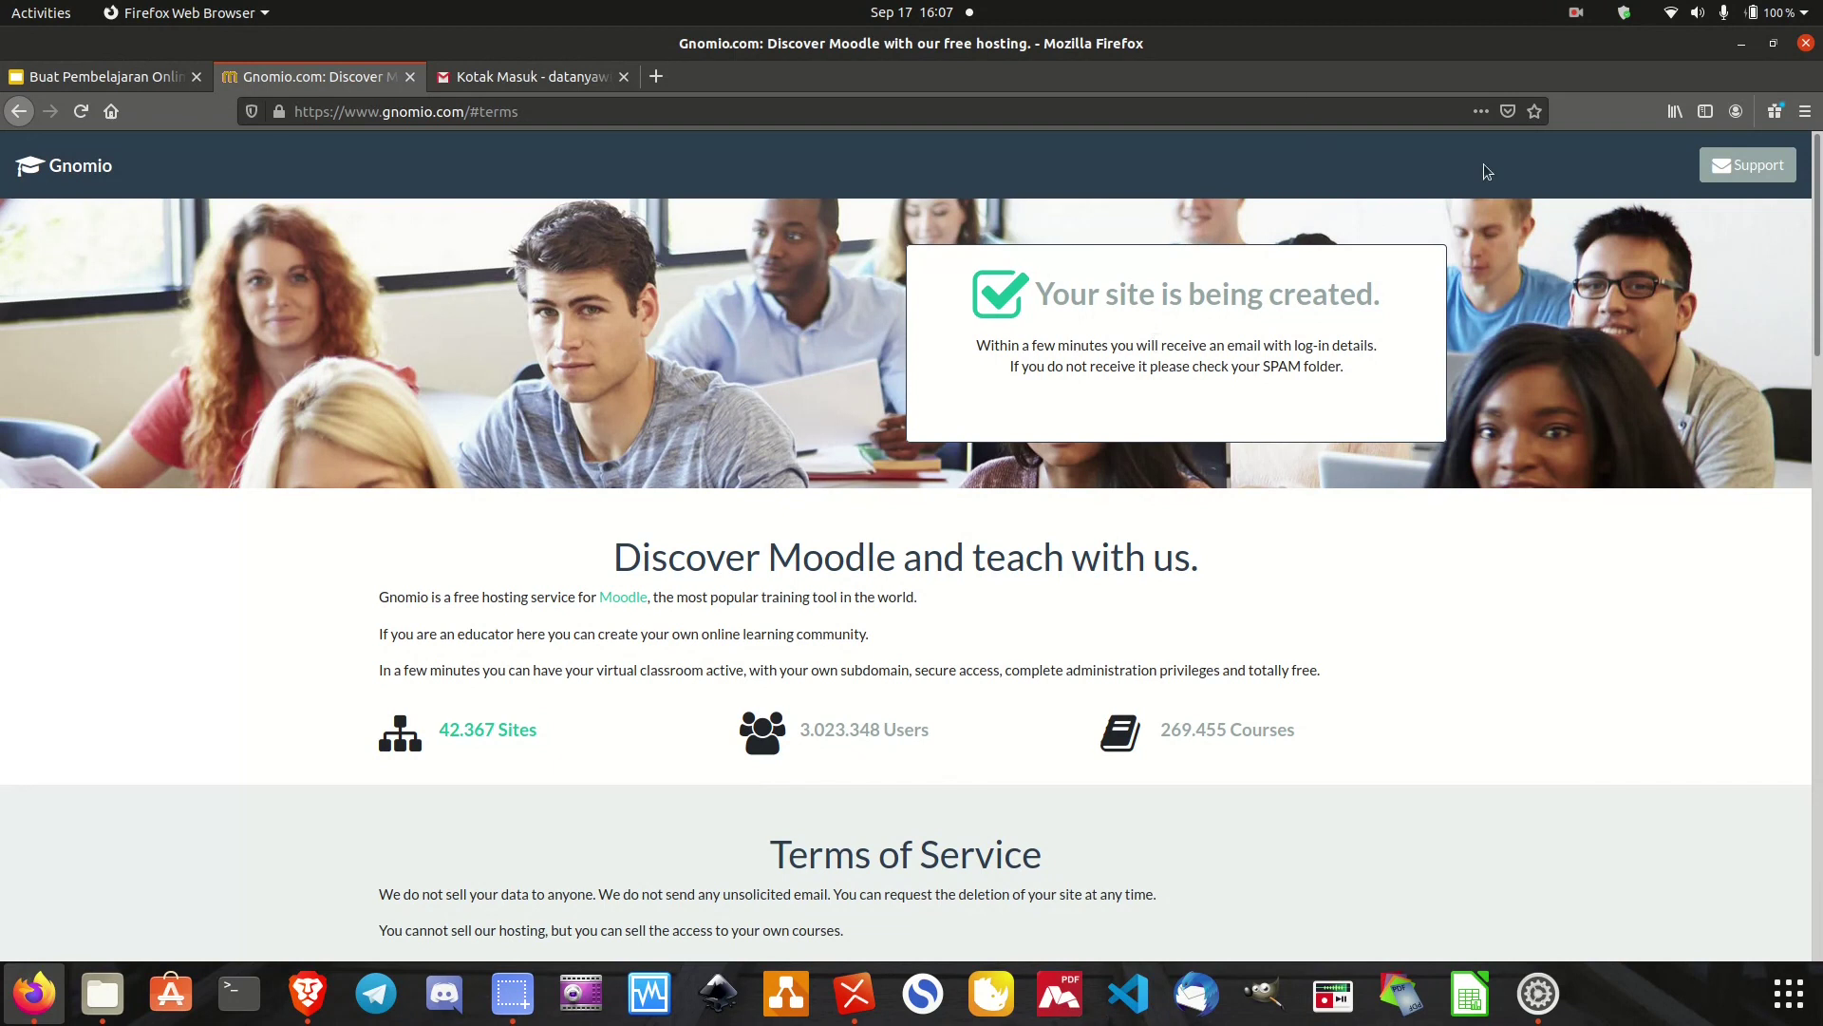
Back in the Gmail inbox, open the 'Welcome to Gnomio' message from Gnomio Support.
{"action": "left_click", "coordinate": [1576, 19]}
{"action": "left_click", "coordinate": [1560, 131]}
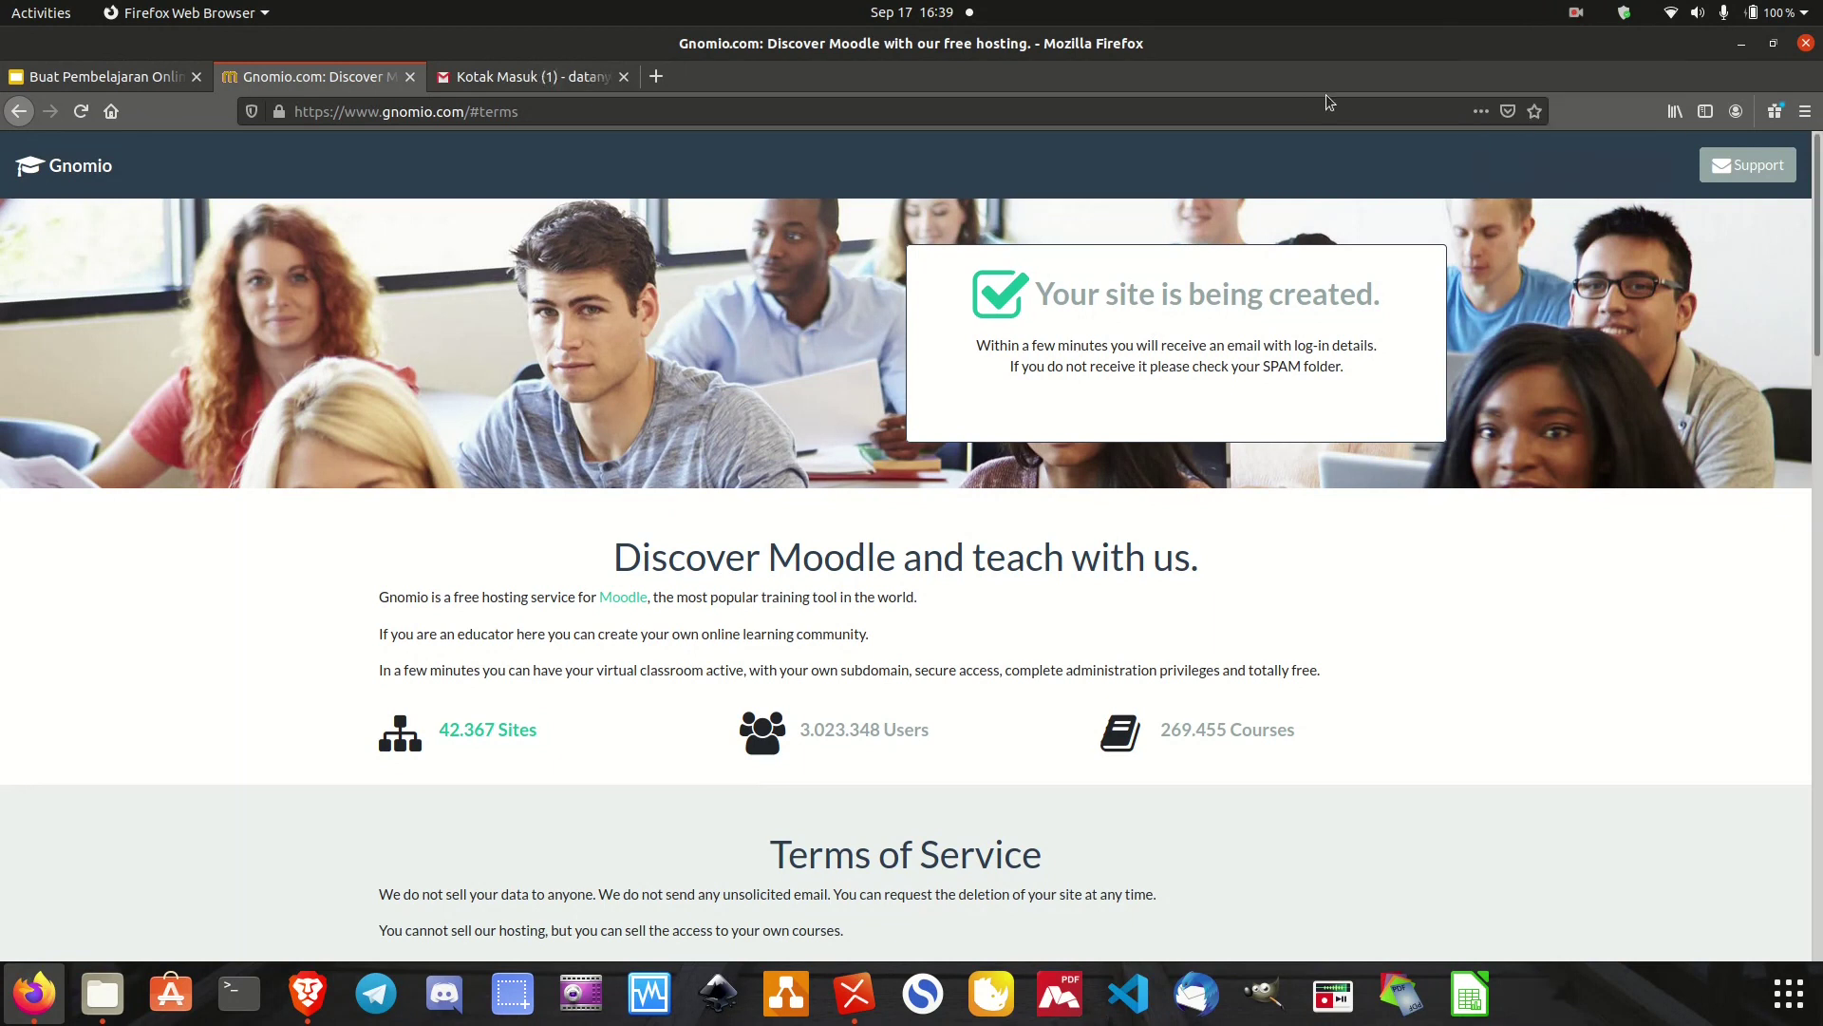
{"action": "left_click", "coordinate": [486, 81]}
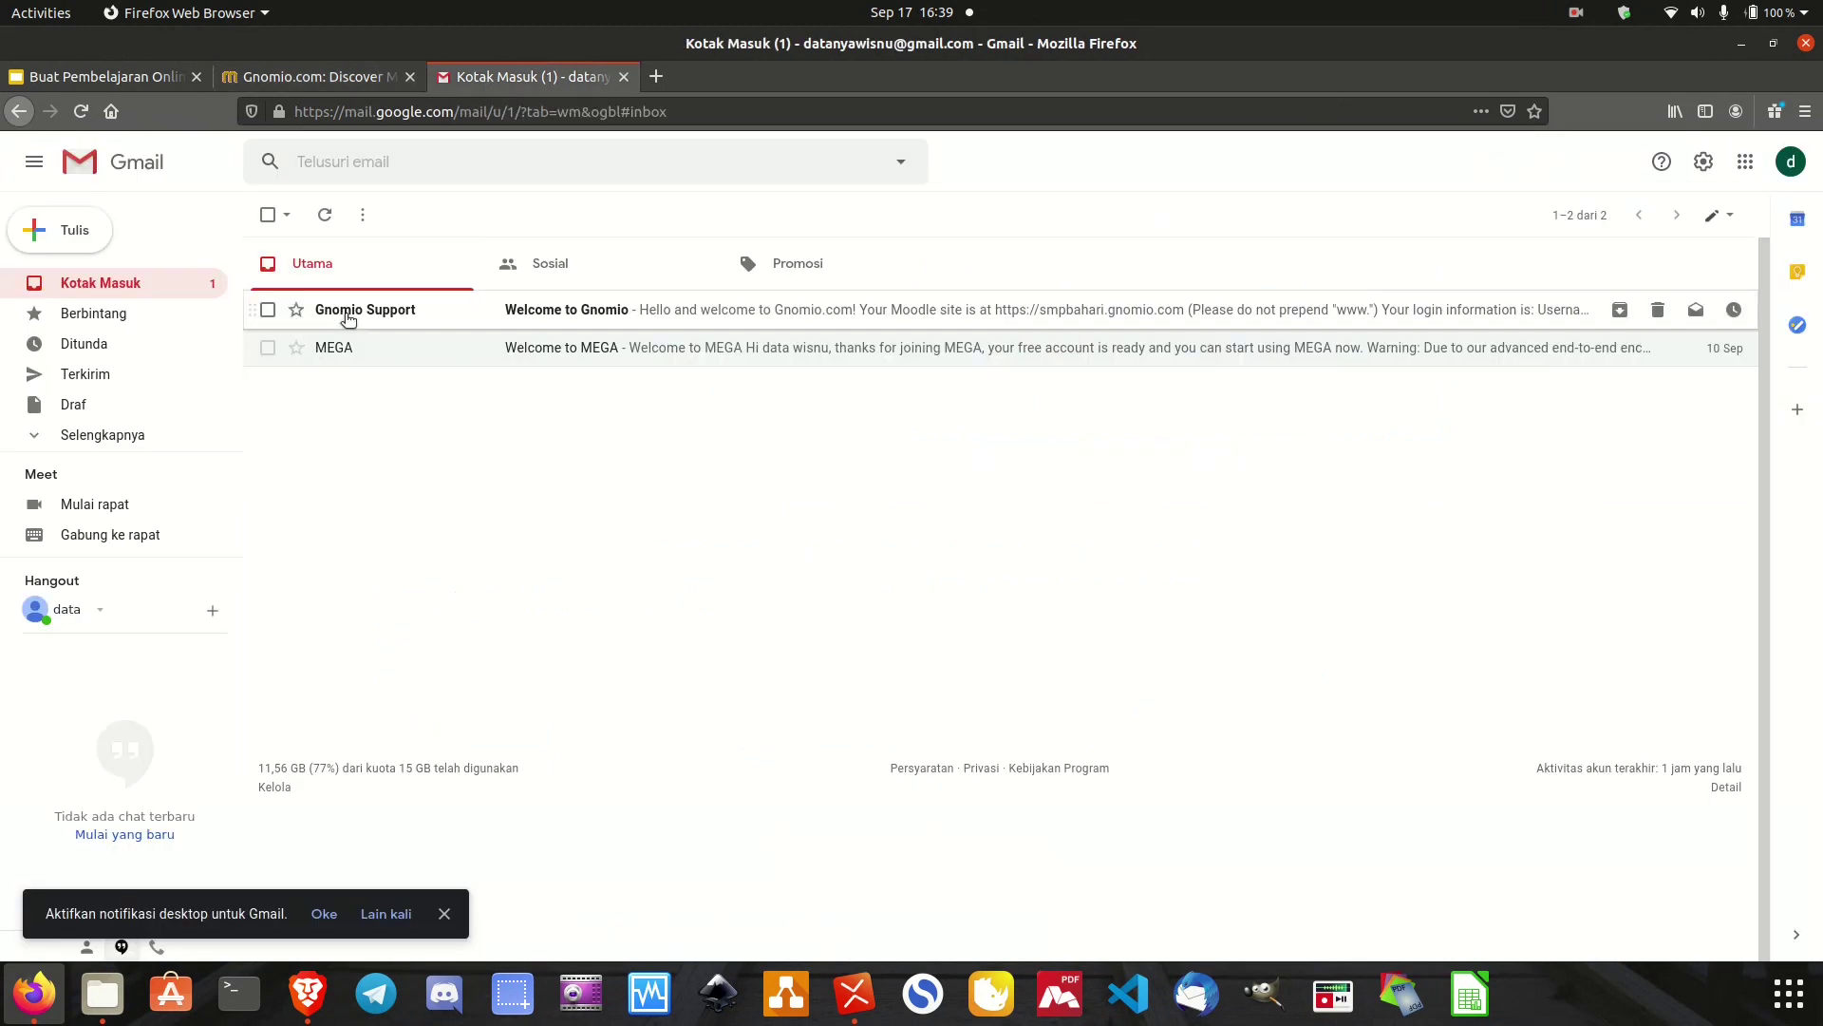
{"action": "mouse_move", "coordinate": [349, 321]}
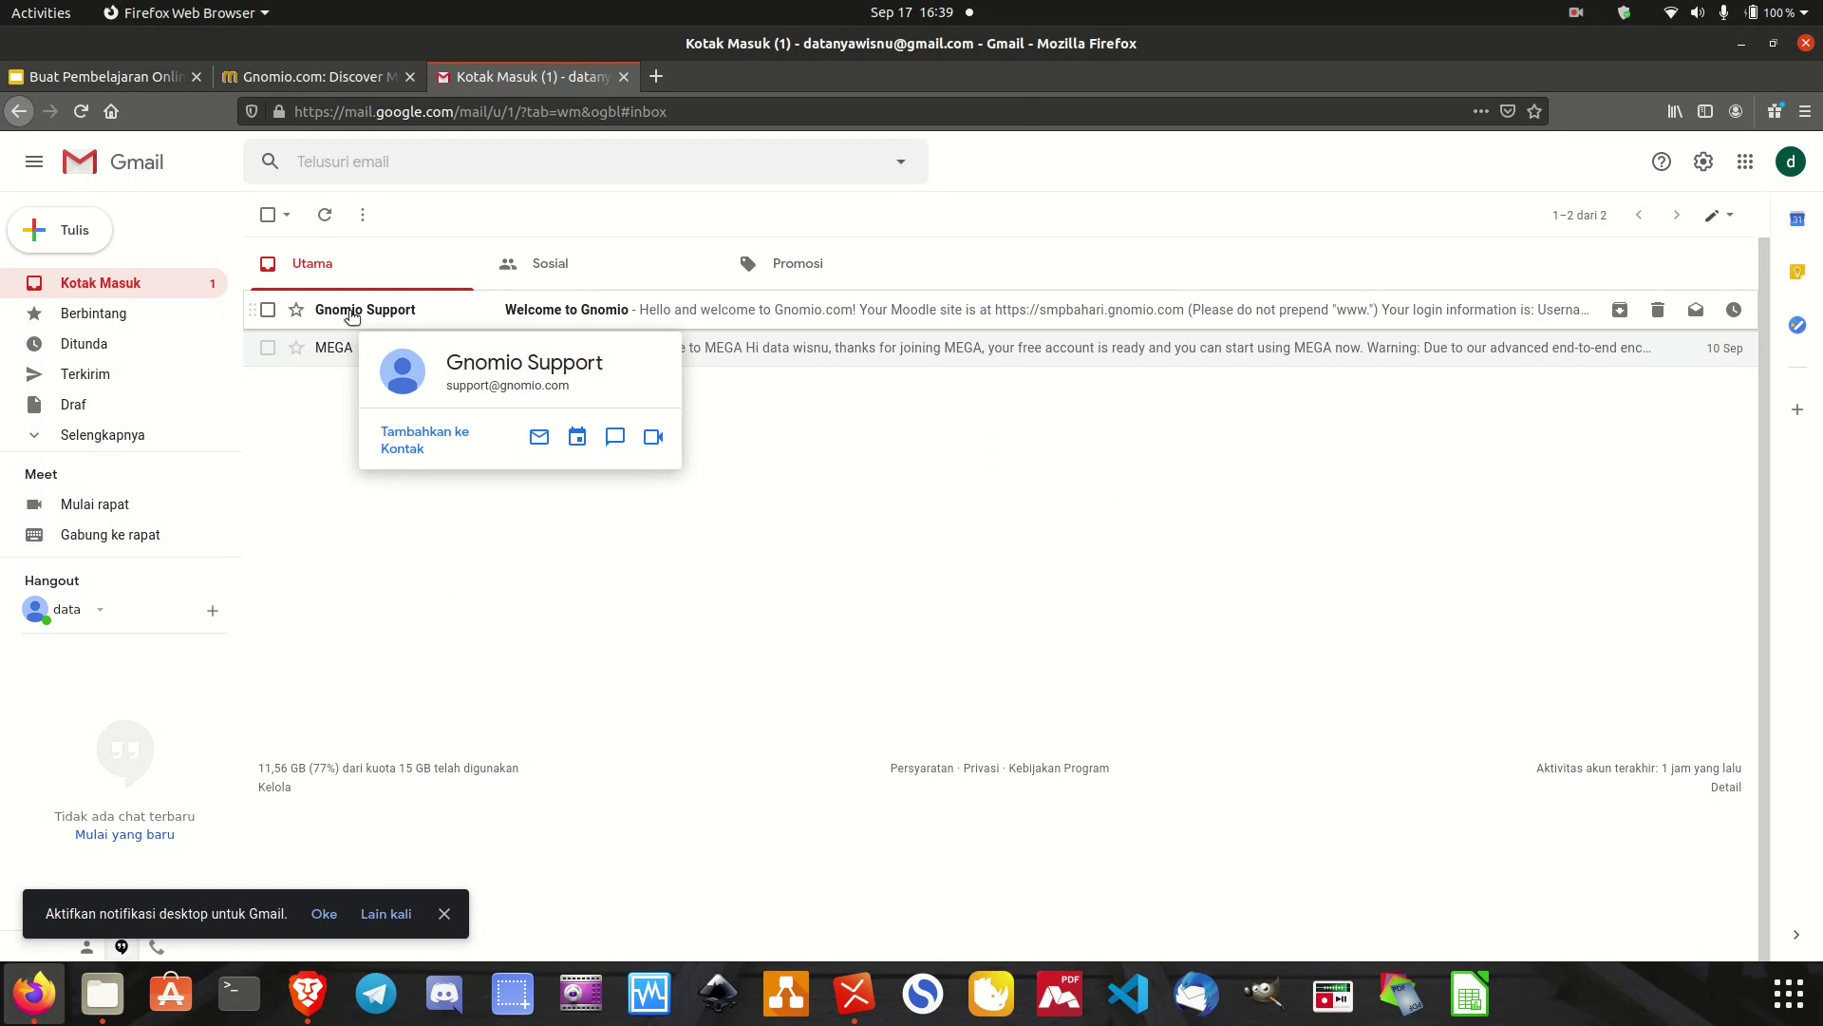
{"action": "left_click", "coordinate": [351, 316]}
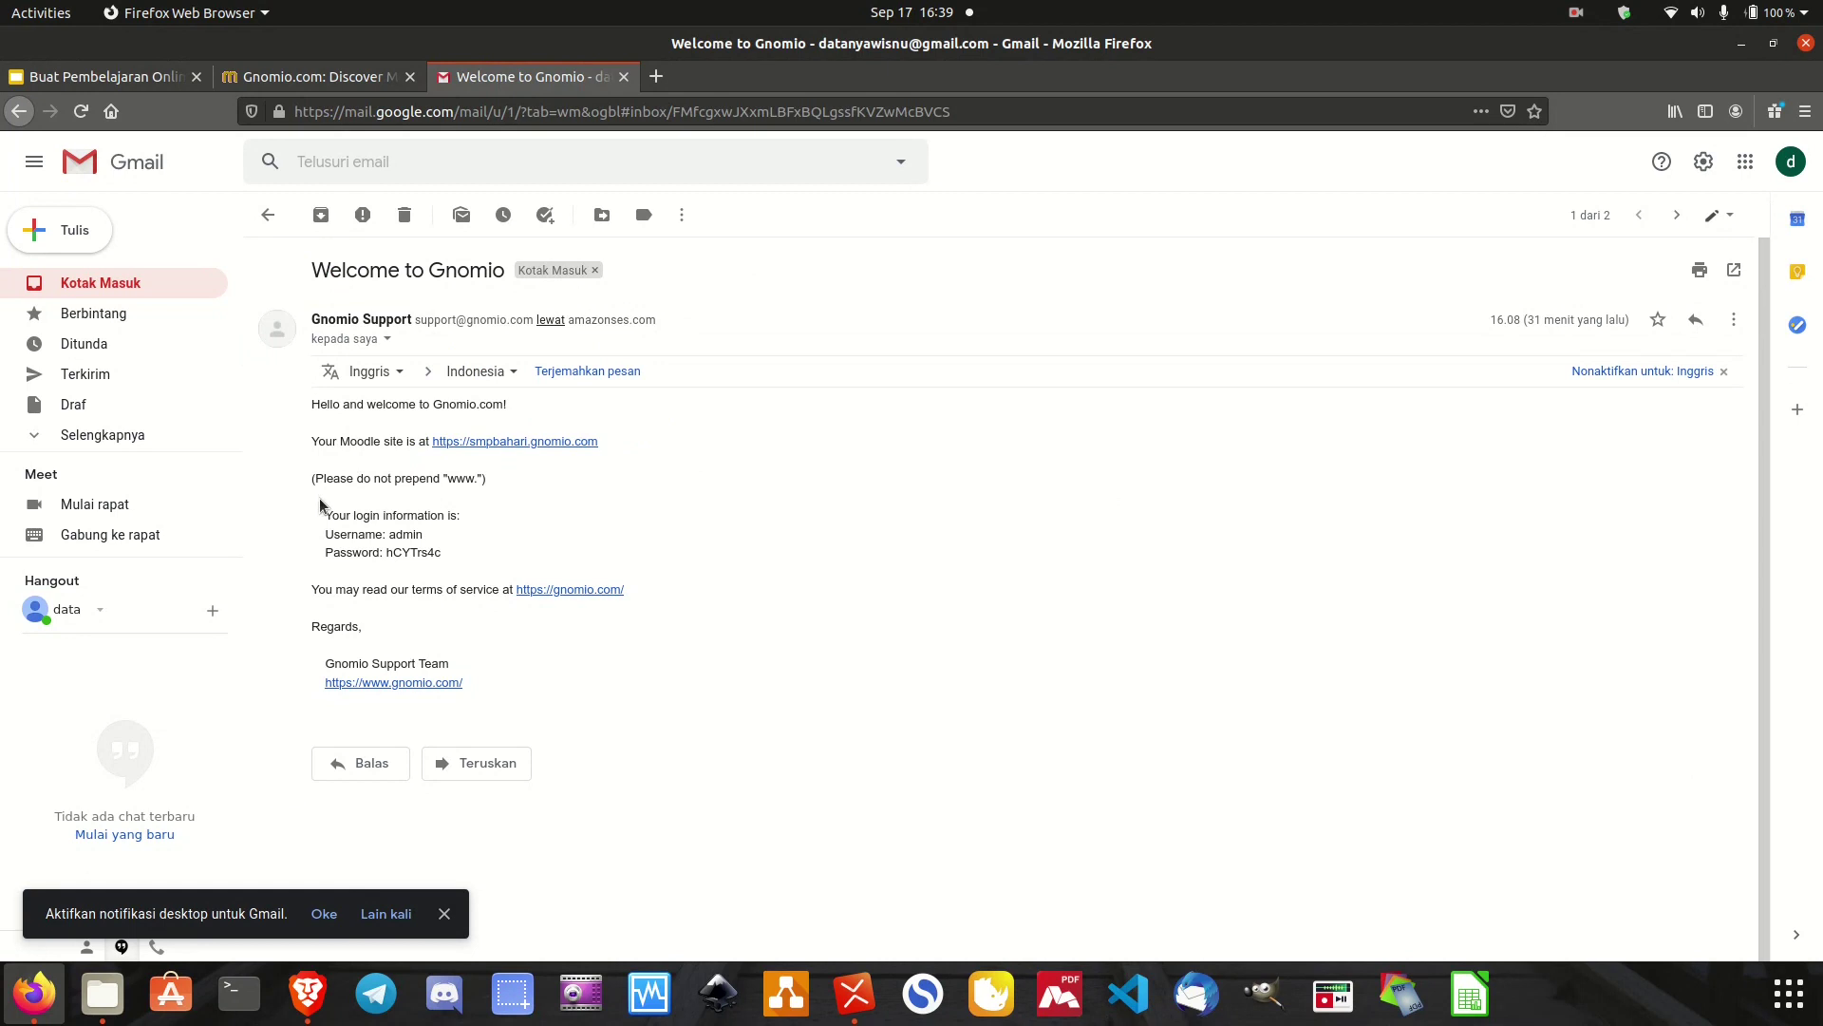
{"action": "left_click_drag", "start_coordinate": [332, 538], "coordinate": [472, 560]}
{"action": "left_click", "coordinate": [398, 531]}
{"action": "left_click", "coordinate": [533, 507]}
{"action": "left_click_drag", "start_coordinate": [326, 441], "coordinate": [390, 442]}
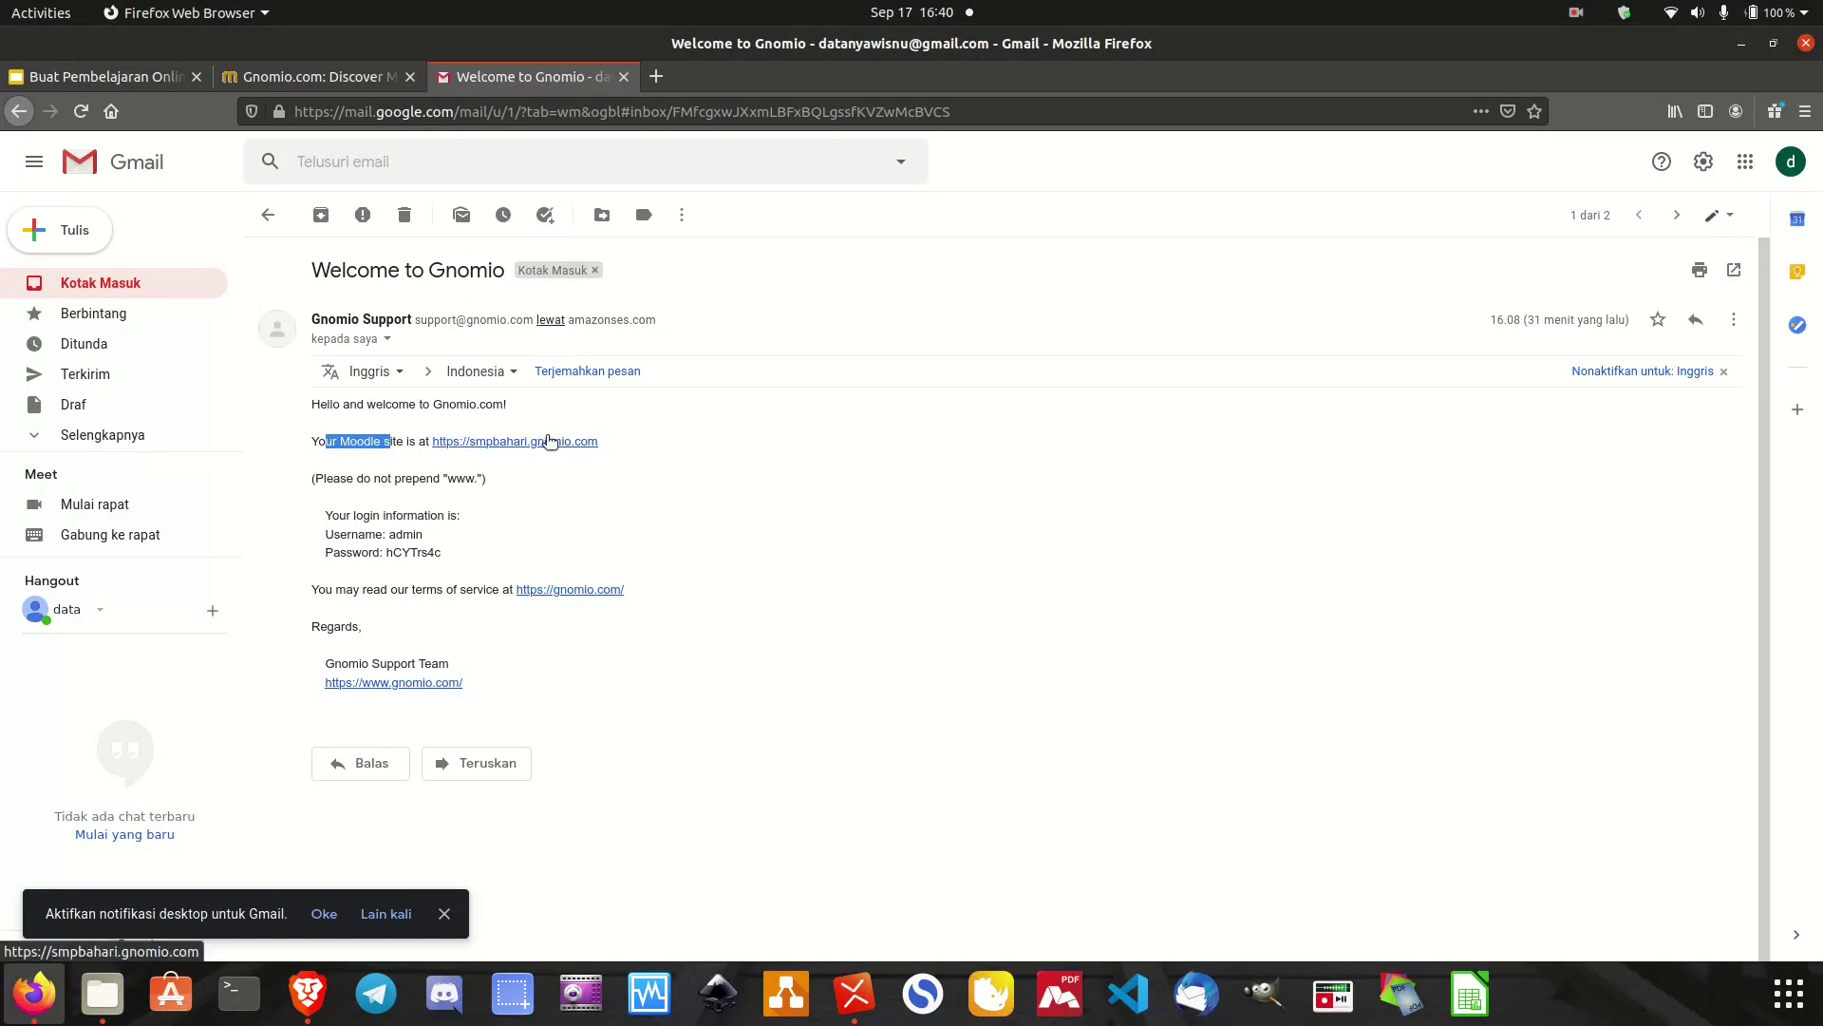
{"action": "left_click", "coordinate": [549, 440]}
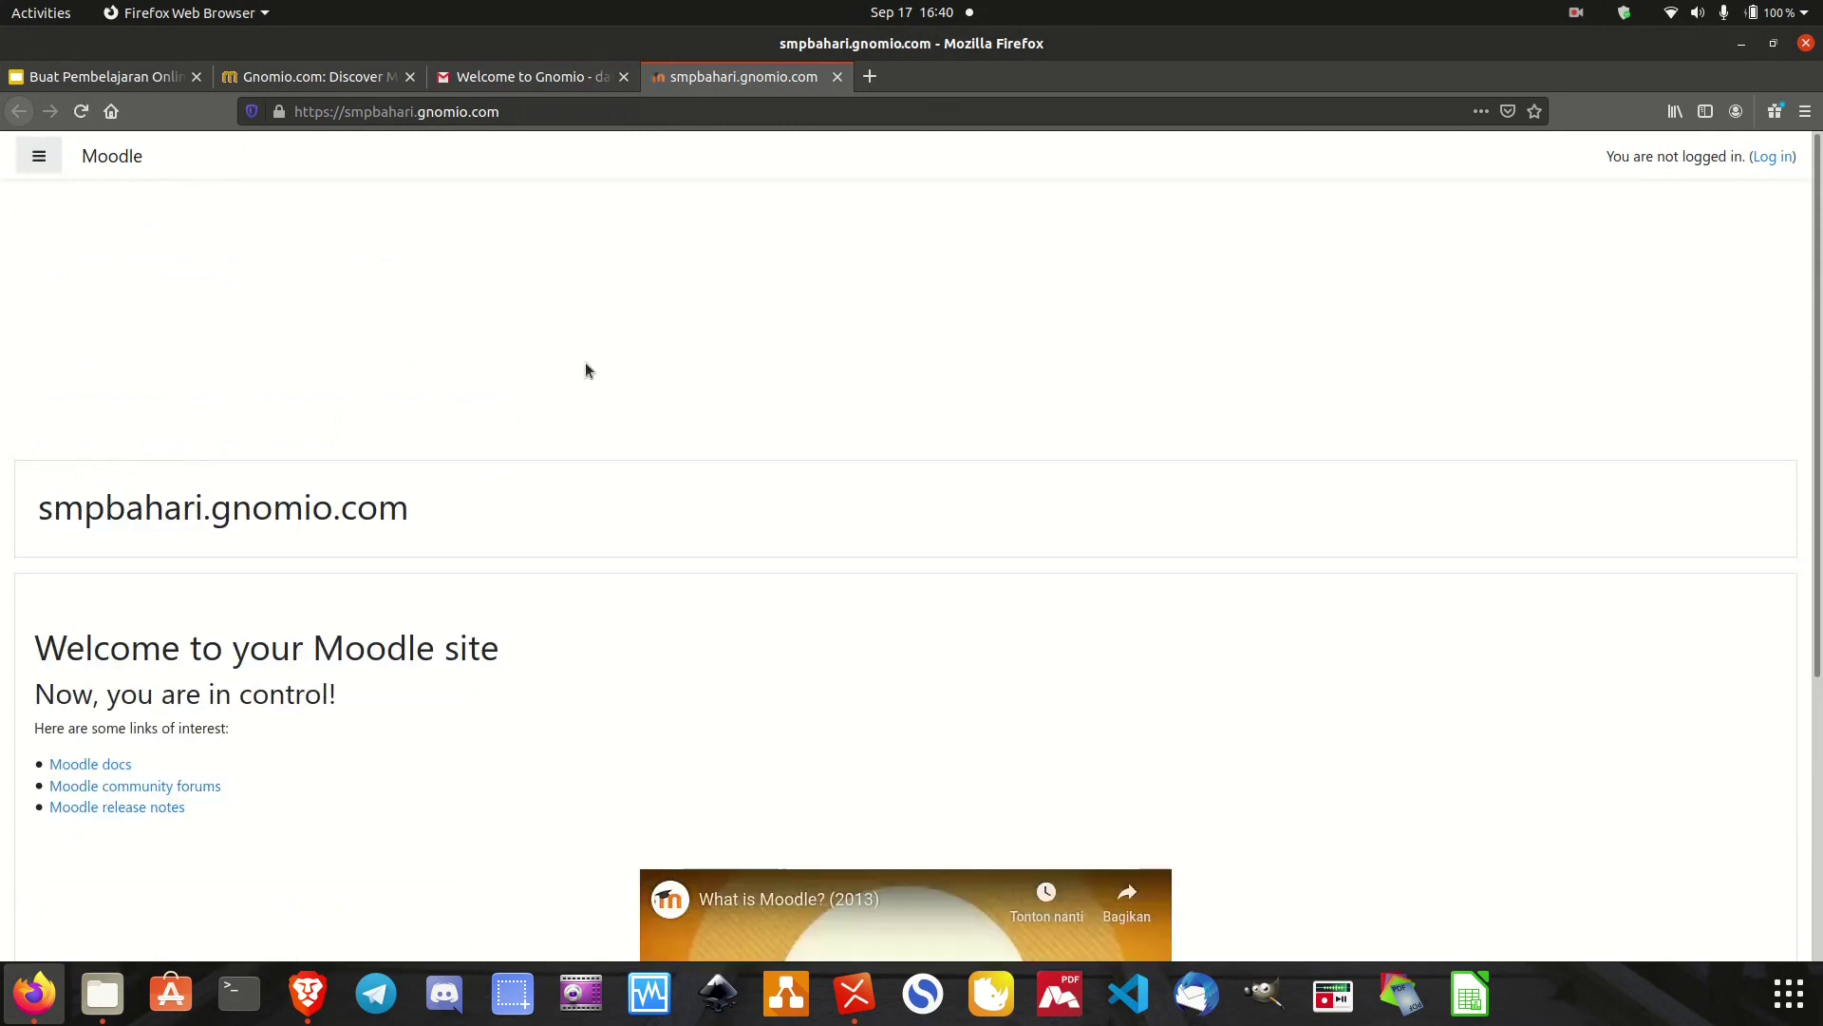
Look over the smpbahari.gnomio.com front page and its navigation drawer, then go to Log in.
{"action": "scroll", "coordinate": [1099, 565], "scroll_direction": "down", "scroll_amount": 5}
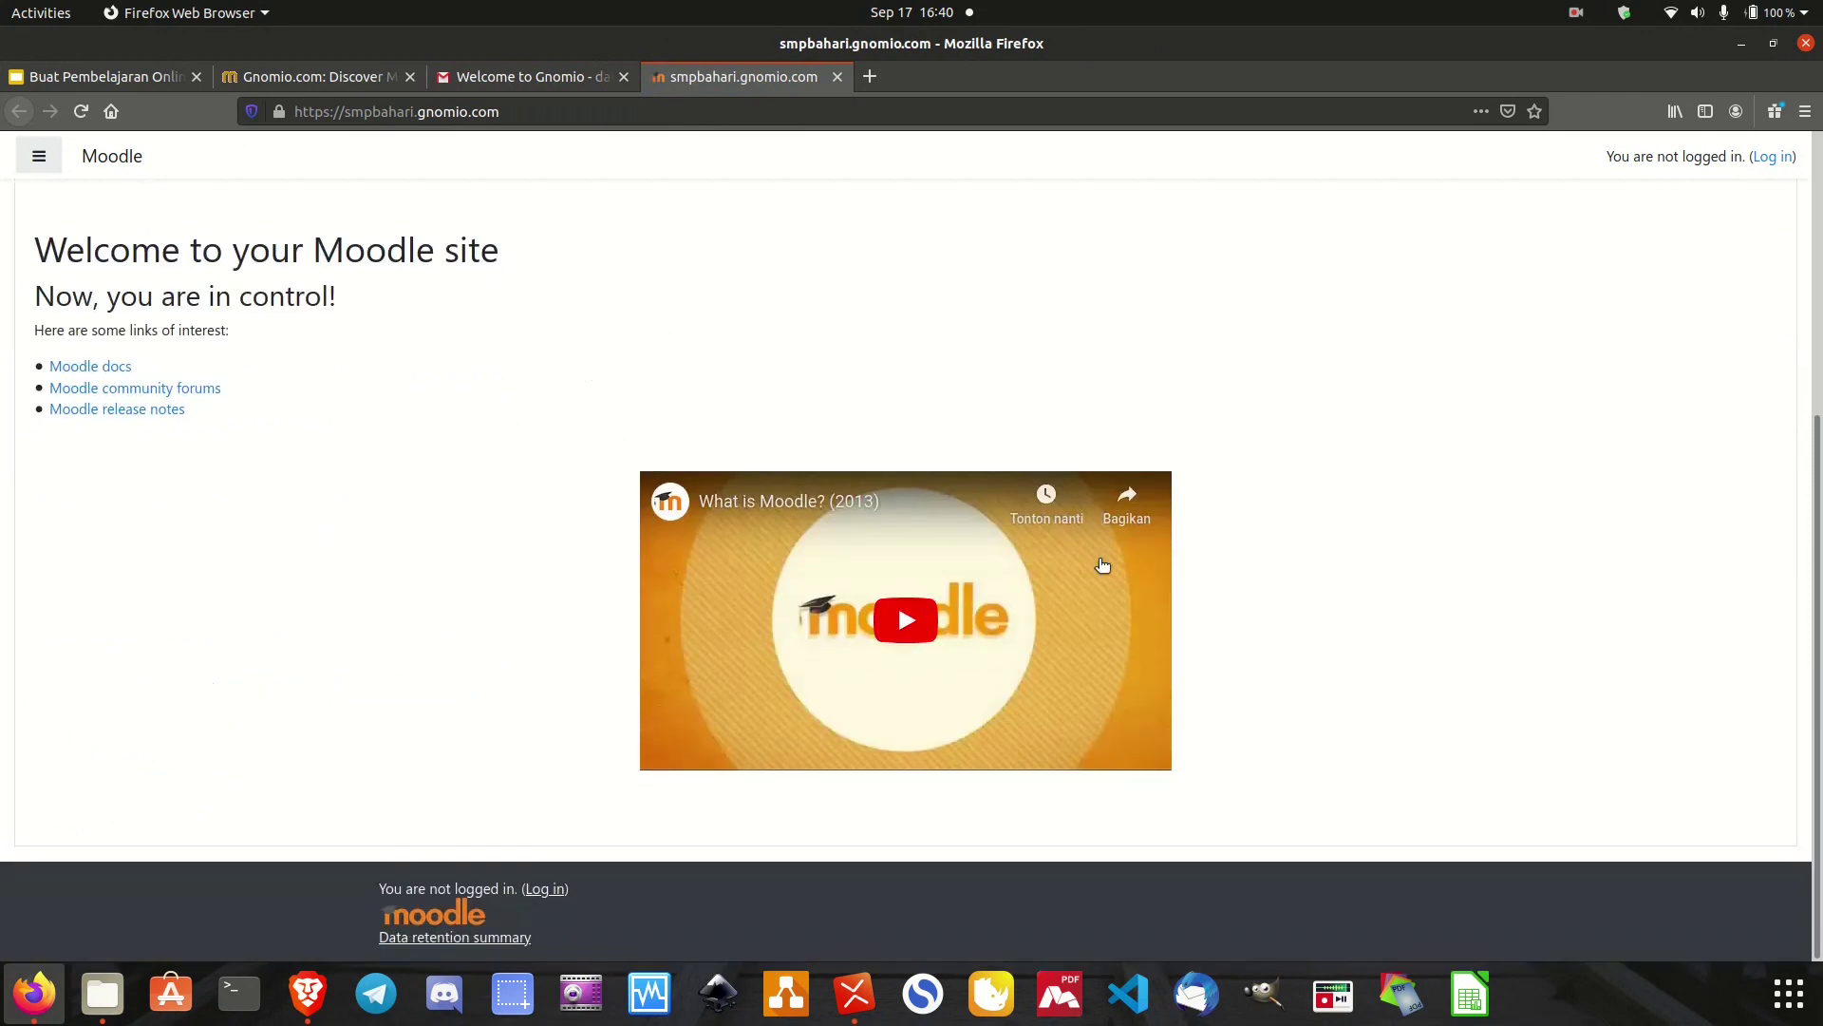
{"action": "scroll", "coordinate": [1099, 570], "scroll_direction": "up", "scroll_amount": 5}
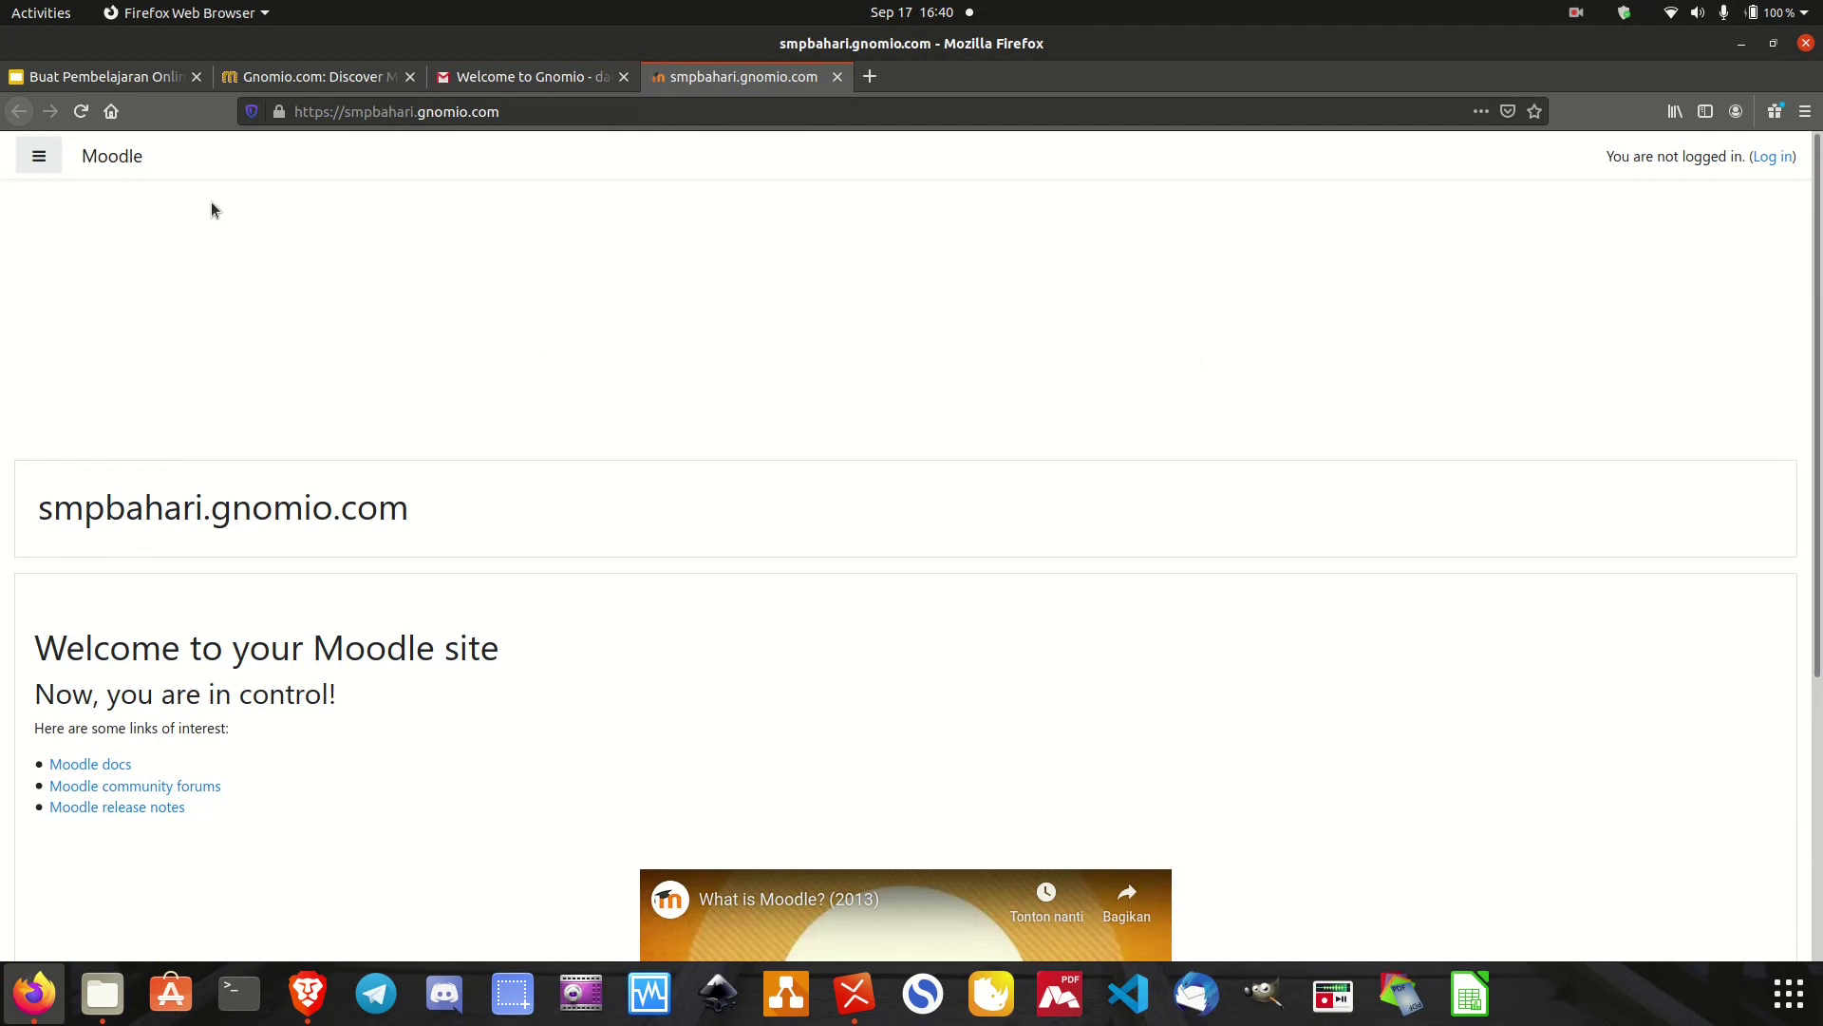
{"action": "left_click", "coordinate": [39, 157]}
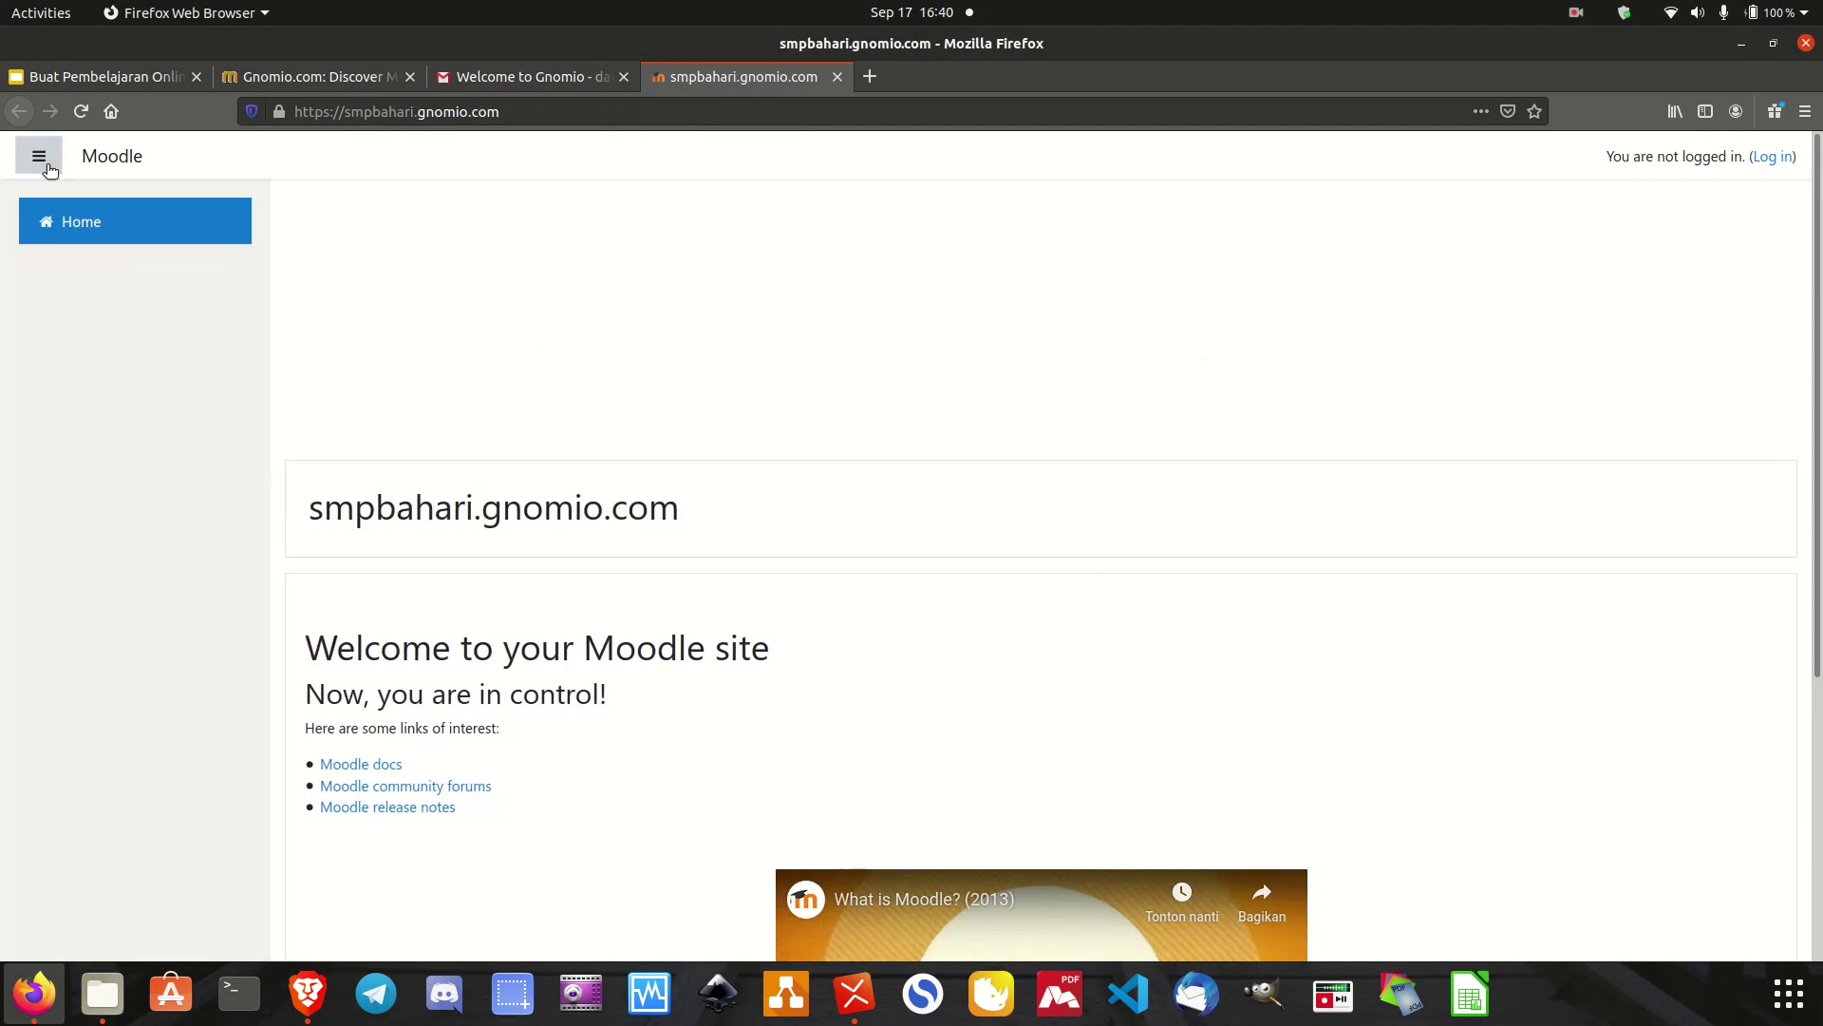
{"action": "left_click", "coordinate": [39, 158]}
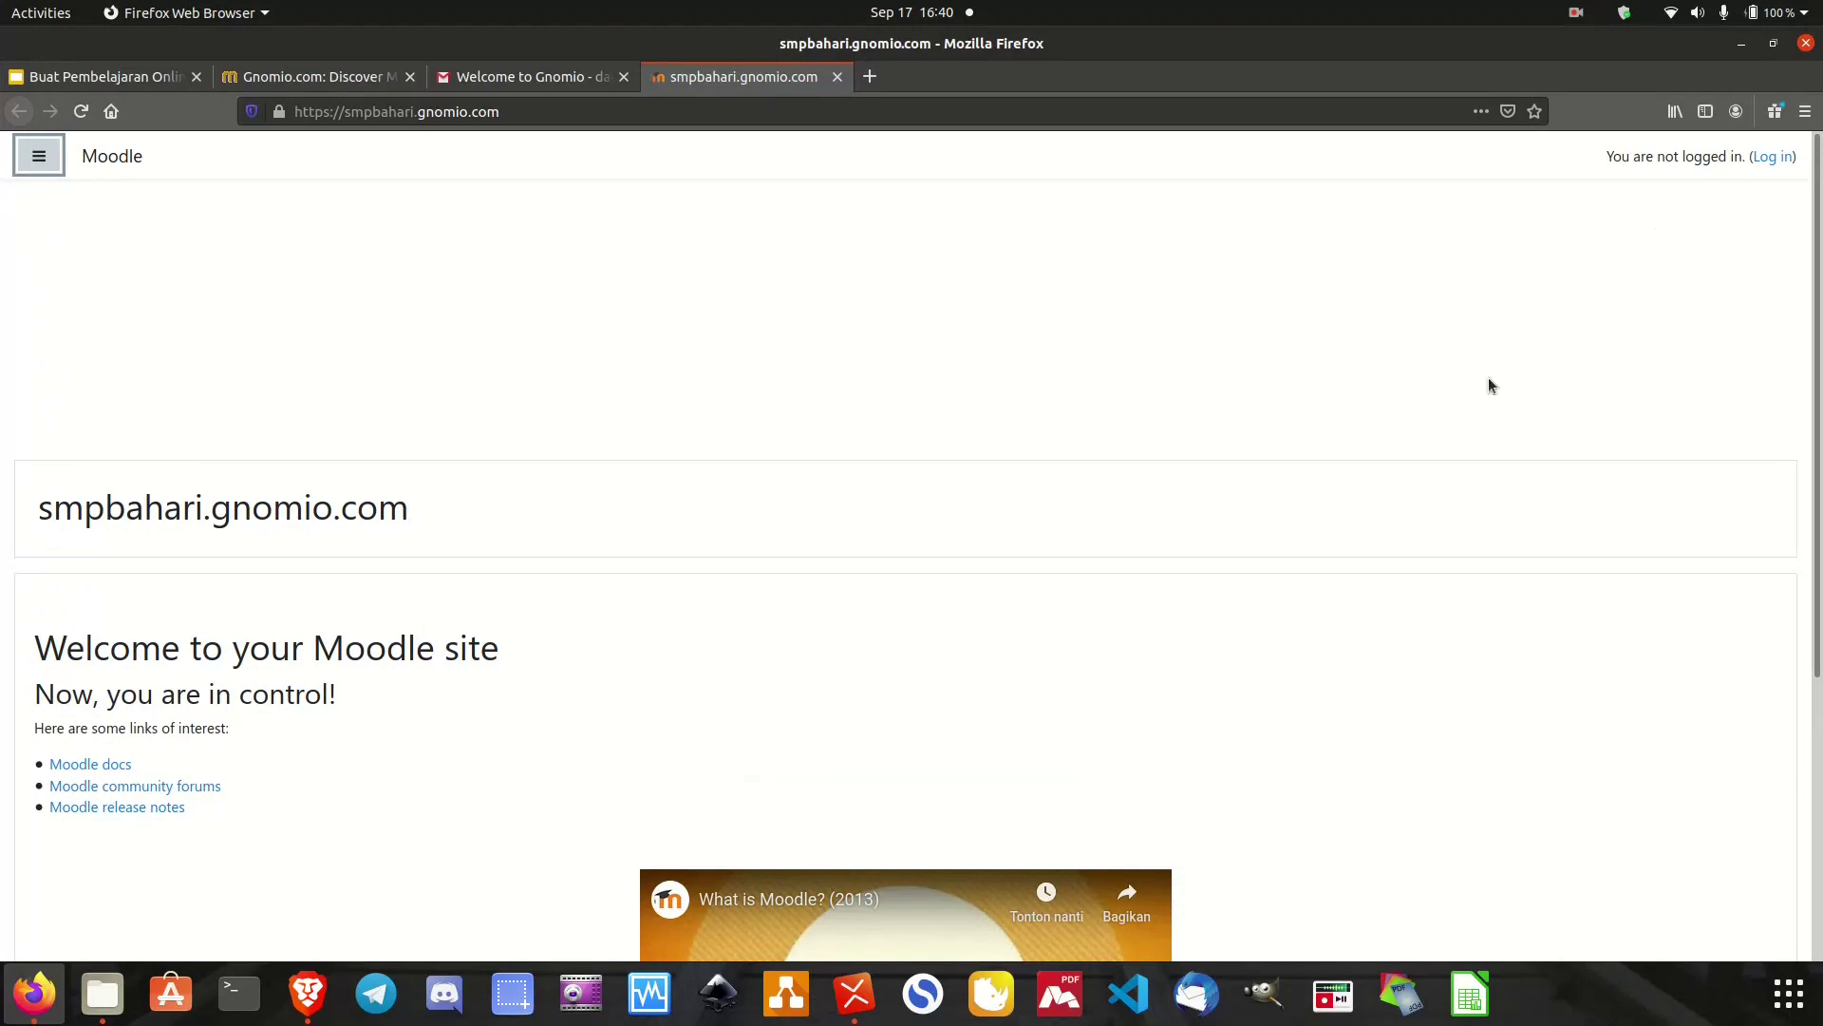
{"action": "scroll", "coordinate": [1489, 378], "scroll_direction": "down", "scroll_amount": 4}
{"action": "scroll", "coordinate": [1489, 378], "scroll_direction": "up", "scroll_amount": 4}
{"action": "left_click", "coordinate": [1770, 158]}
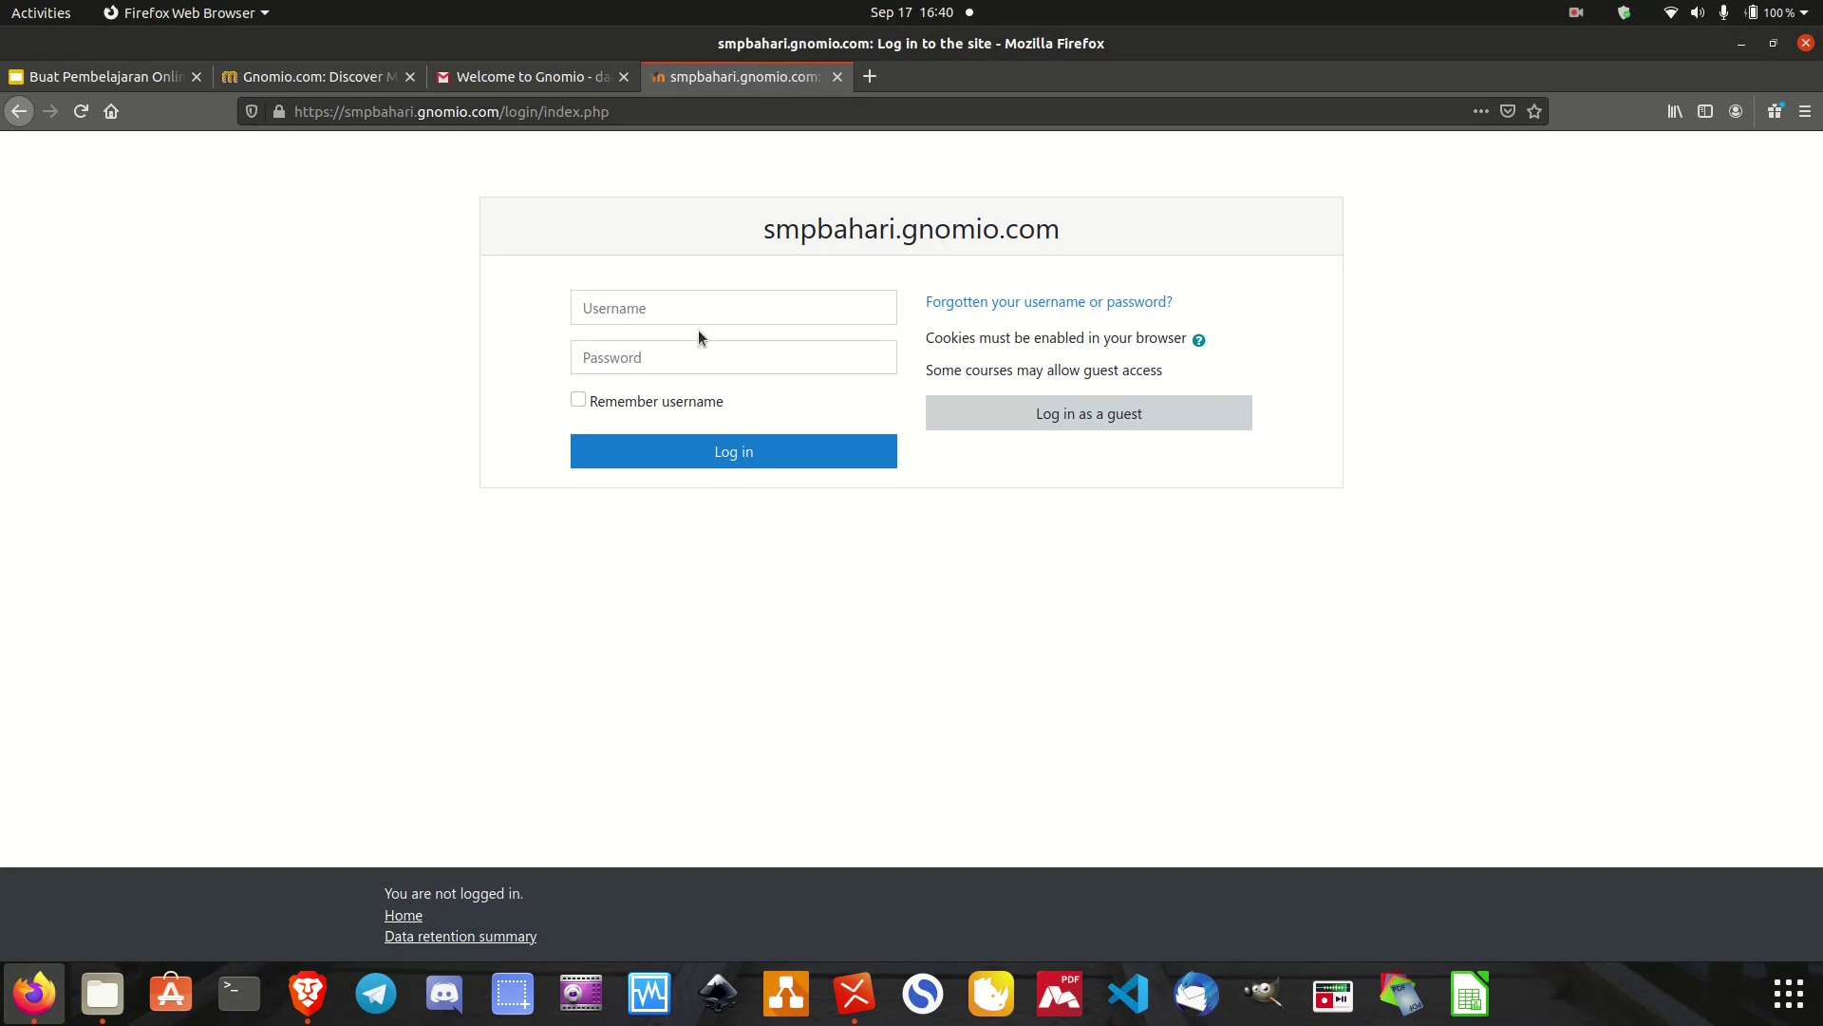
Log in as admin with the password copied from the welcome email, declining to save it.
{"action": "left_click", "coordinate": [707, 309]}
{"action": "type", "text": "admin"}
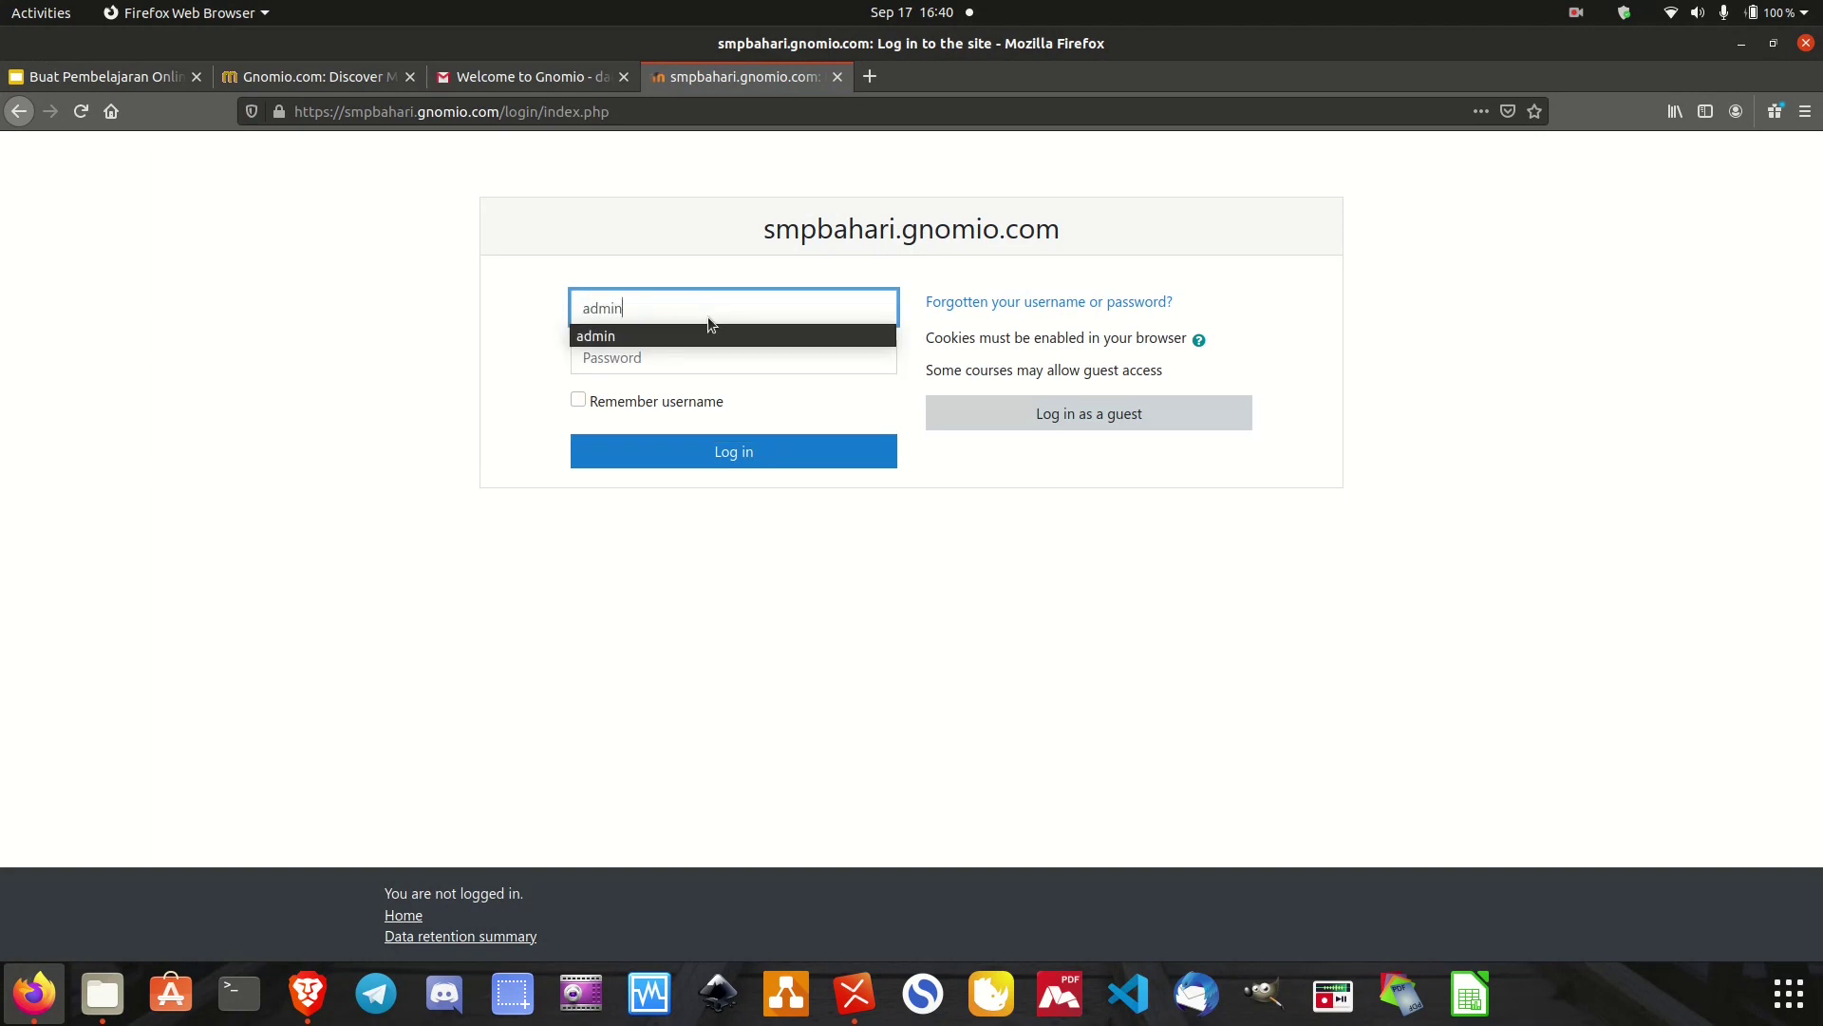
{"action": "left_click", "coordinate": [488, 363]}
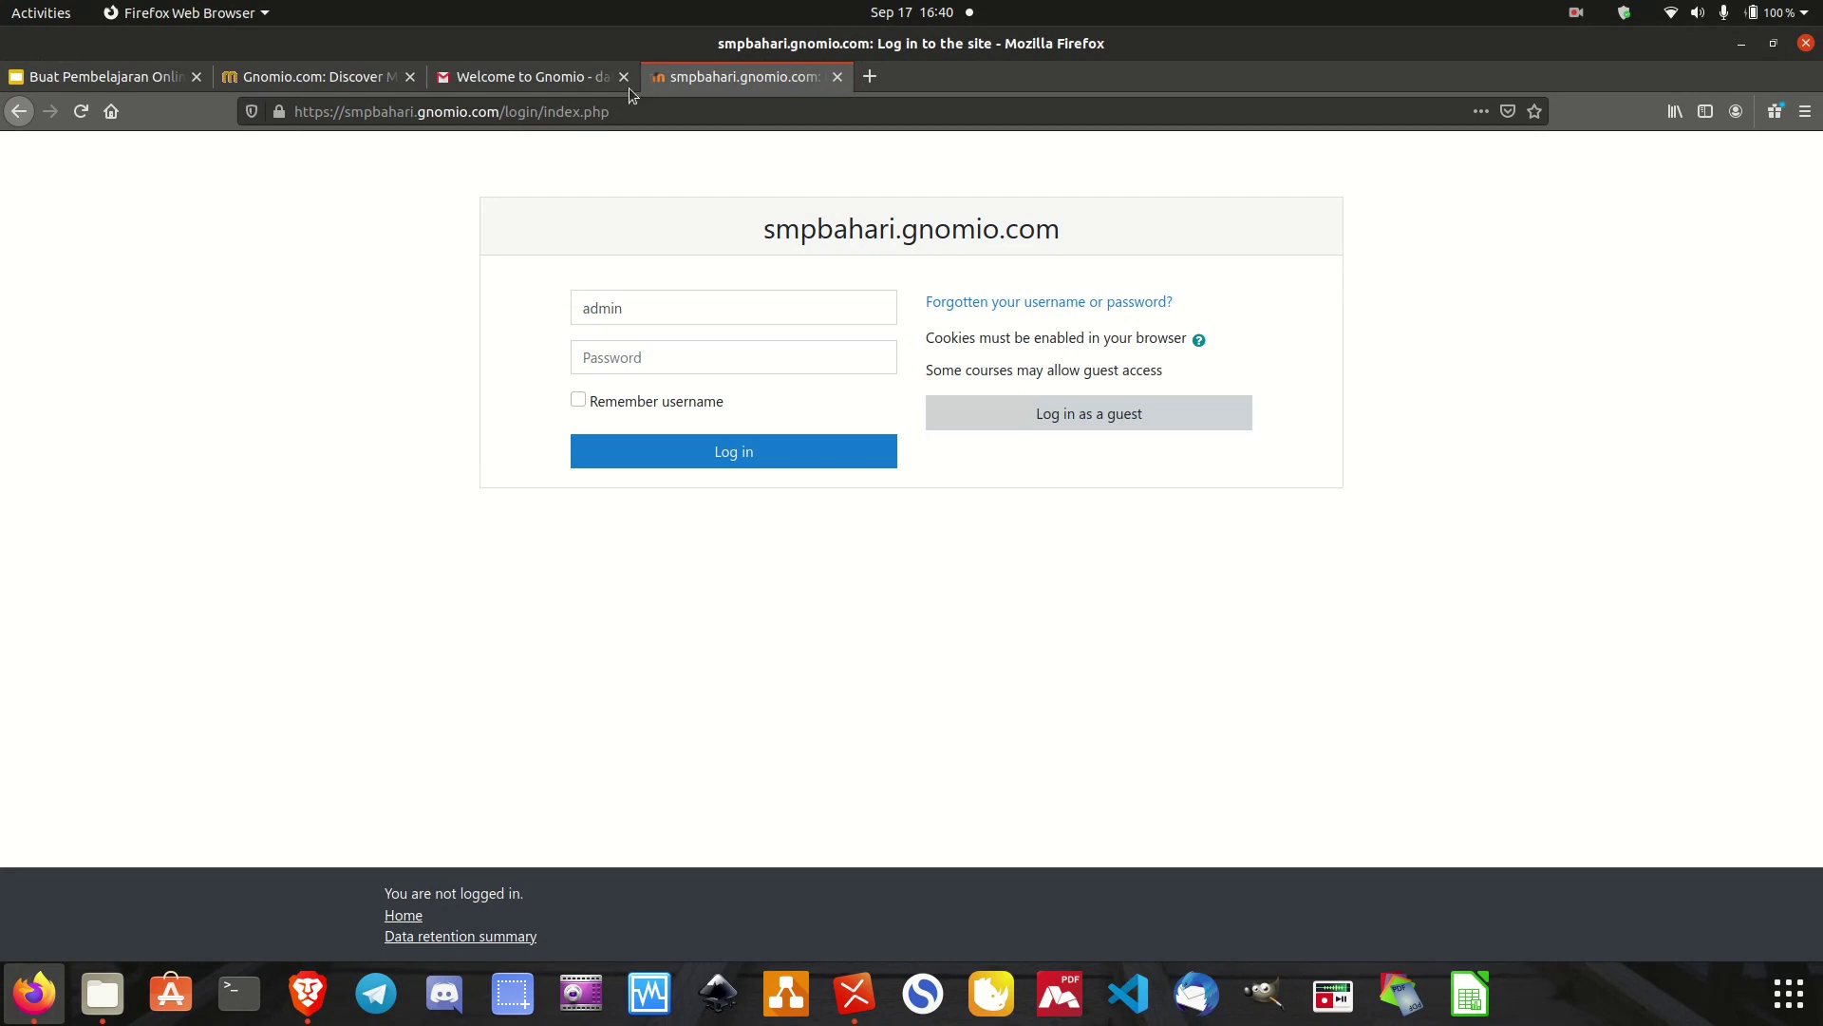
{"action": "left_click", "coordinate": [545, 82]}
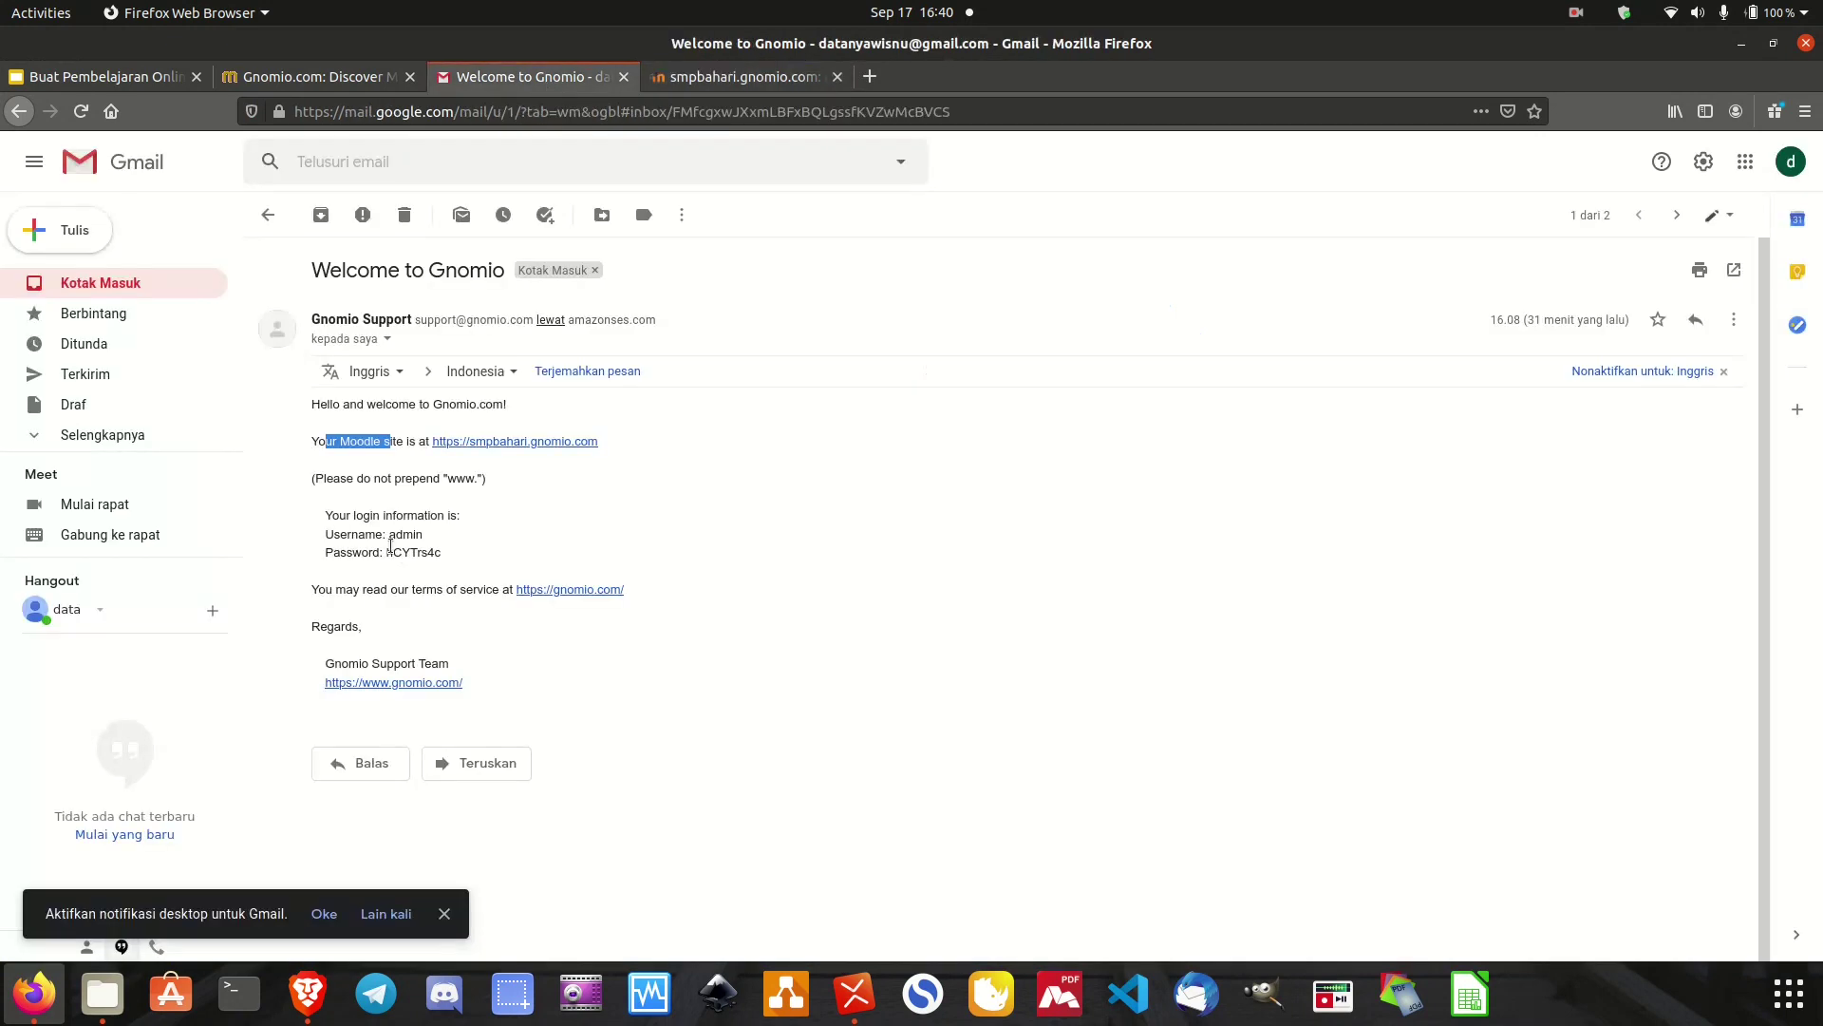
{"action": "mouse_move", "coordinate": [392, 552]}
{"action": "left_mouse_down"}
{"action": "mouse_move", "coordinate": [456, 555]}
{"action": "mouse_move", "coordinate": [388, 557]}
{"action": "left_mouse_up"}
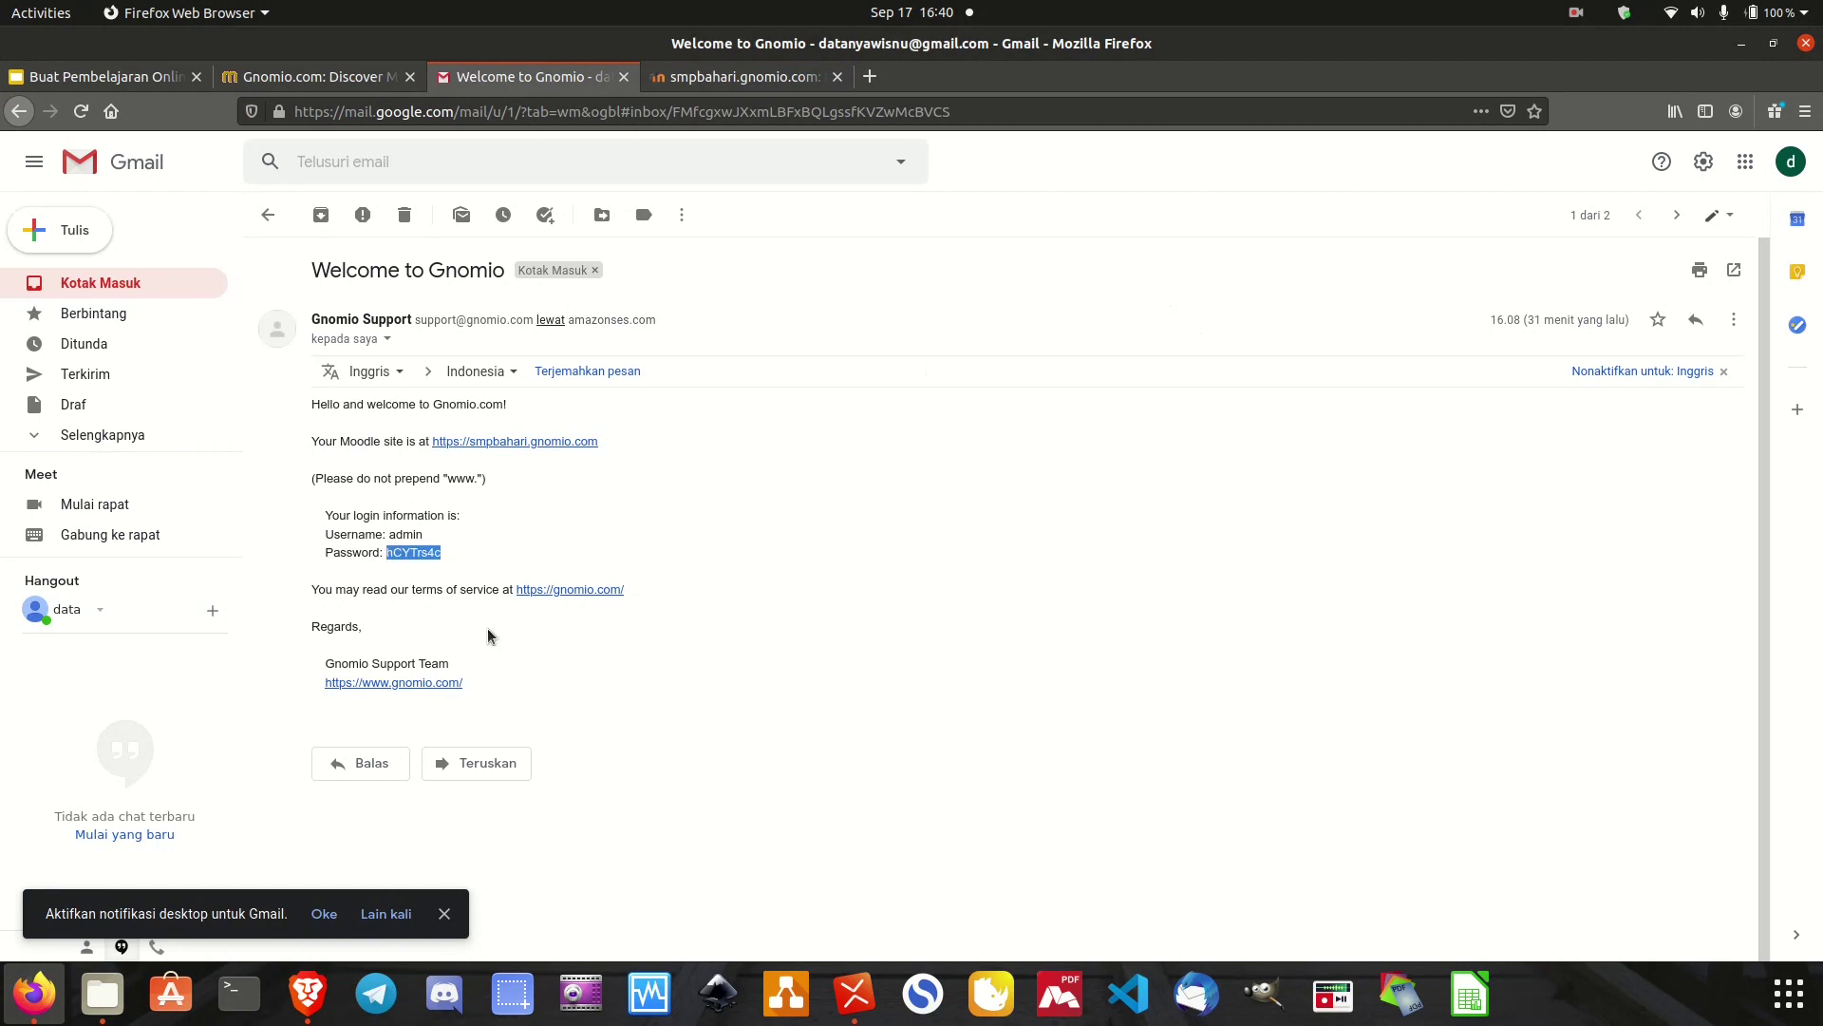
{"action": "left_click", "coordinate": [756, 82]}
{"action": "left_click", "coordinate": [780, 354]}
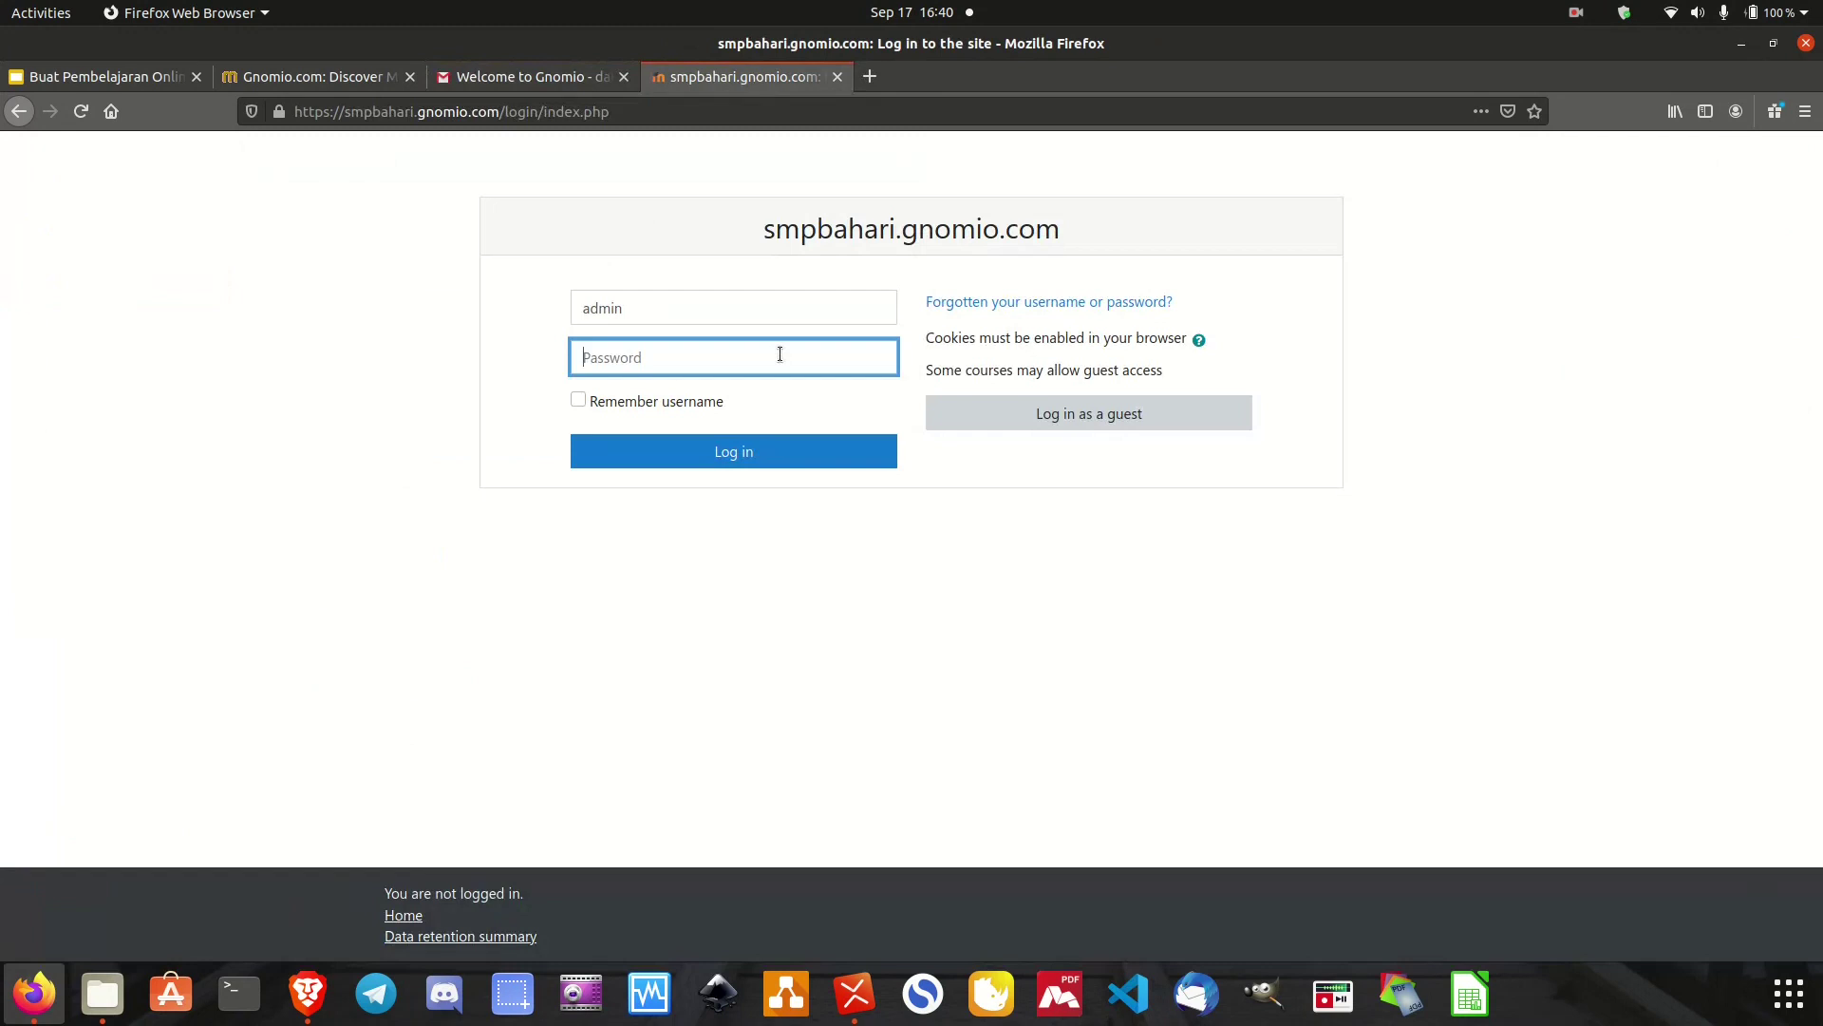
{"action": "key", "text": "ctrl+v"}
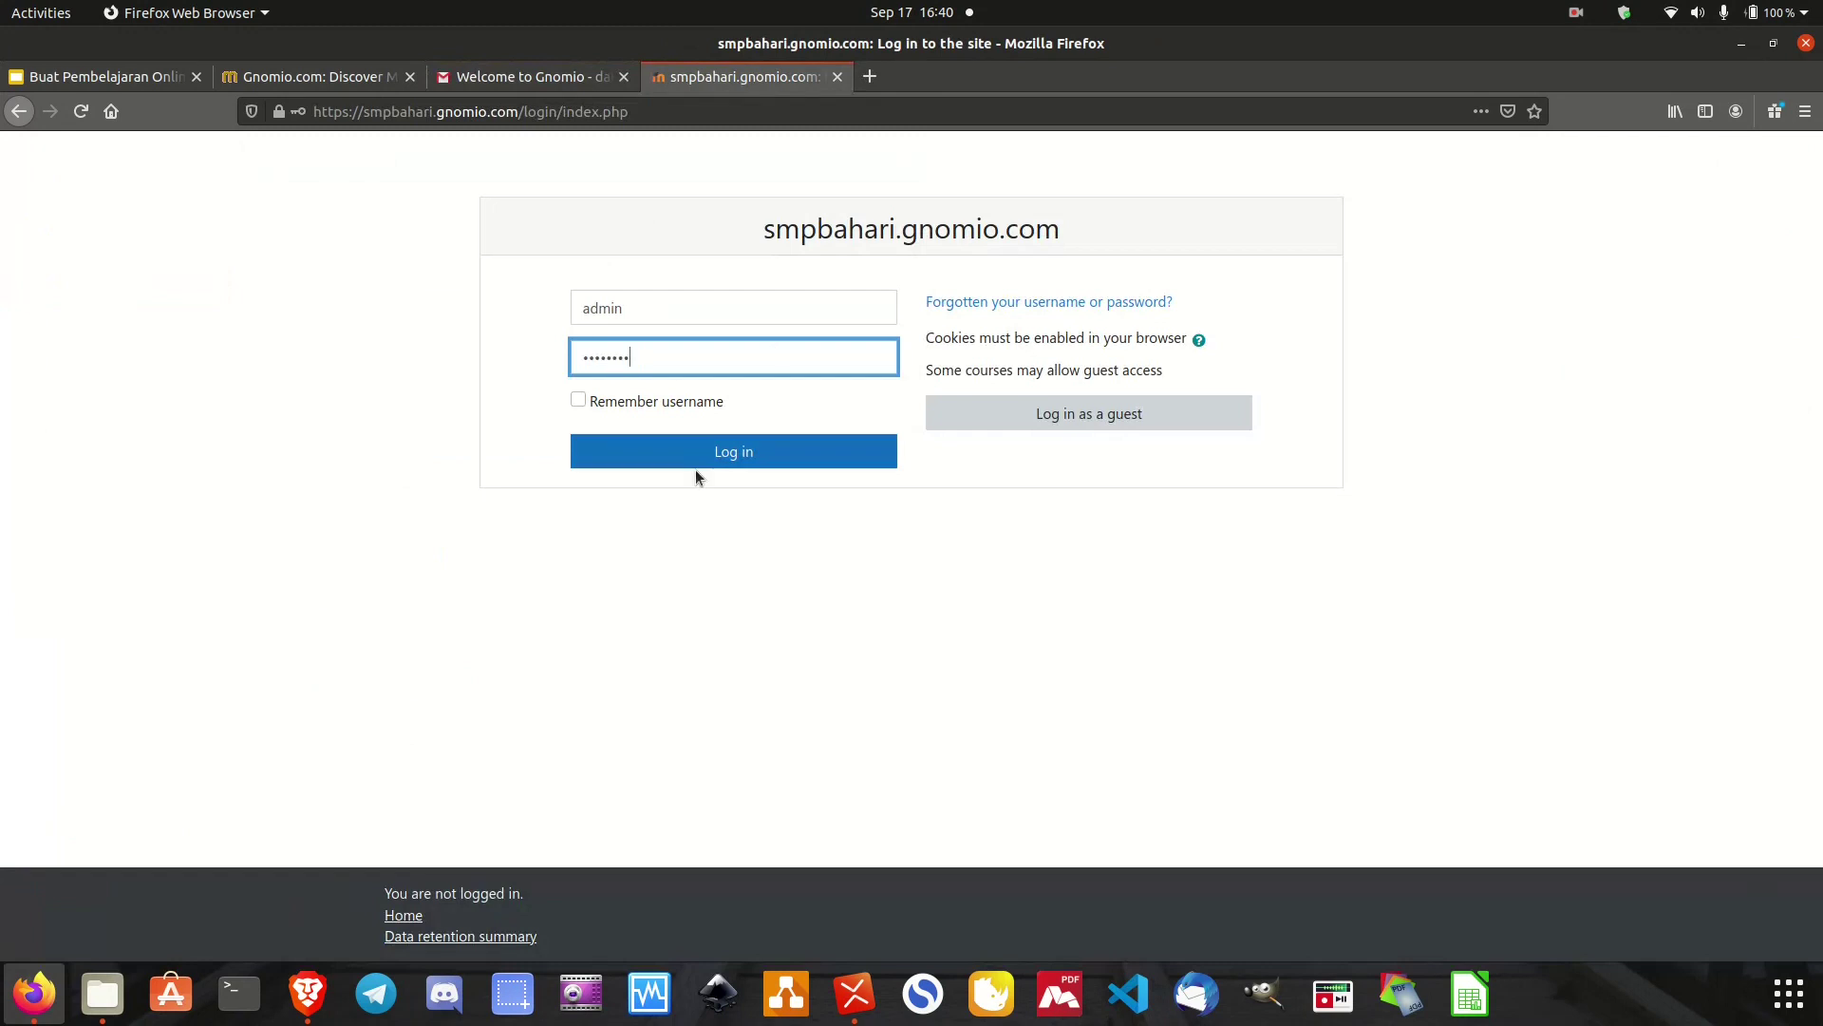
{"action": "left_click", "coordinate": [715, 453]}
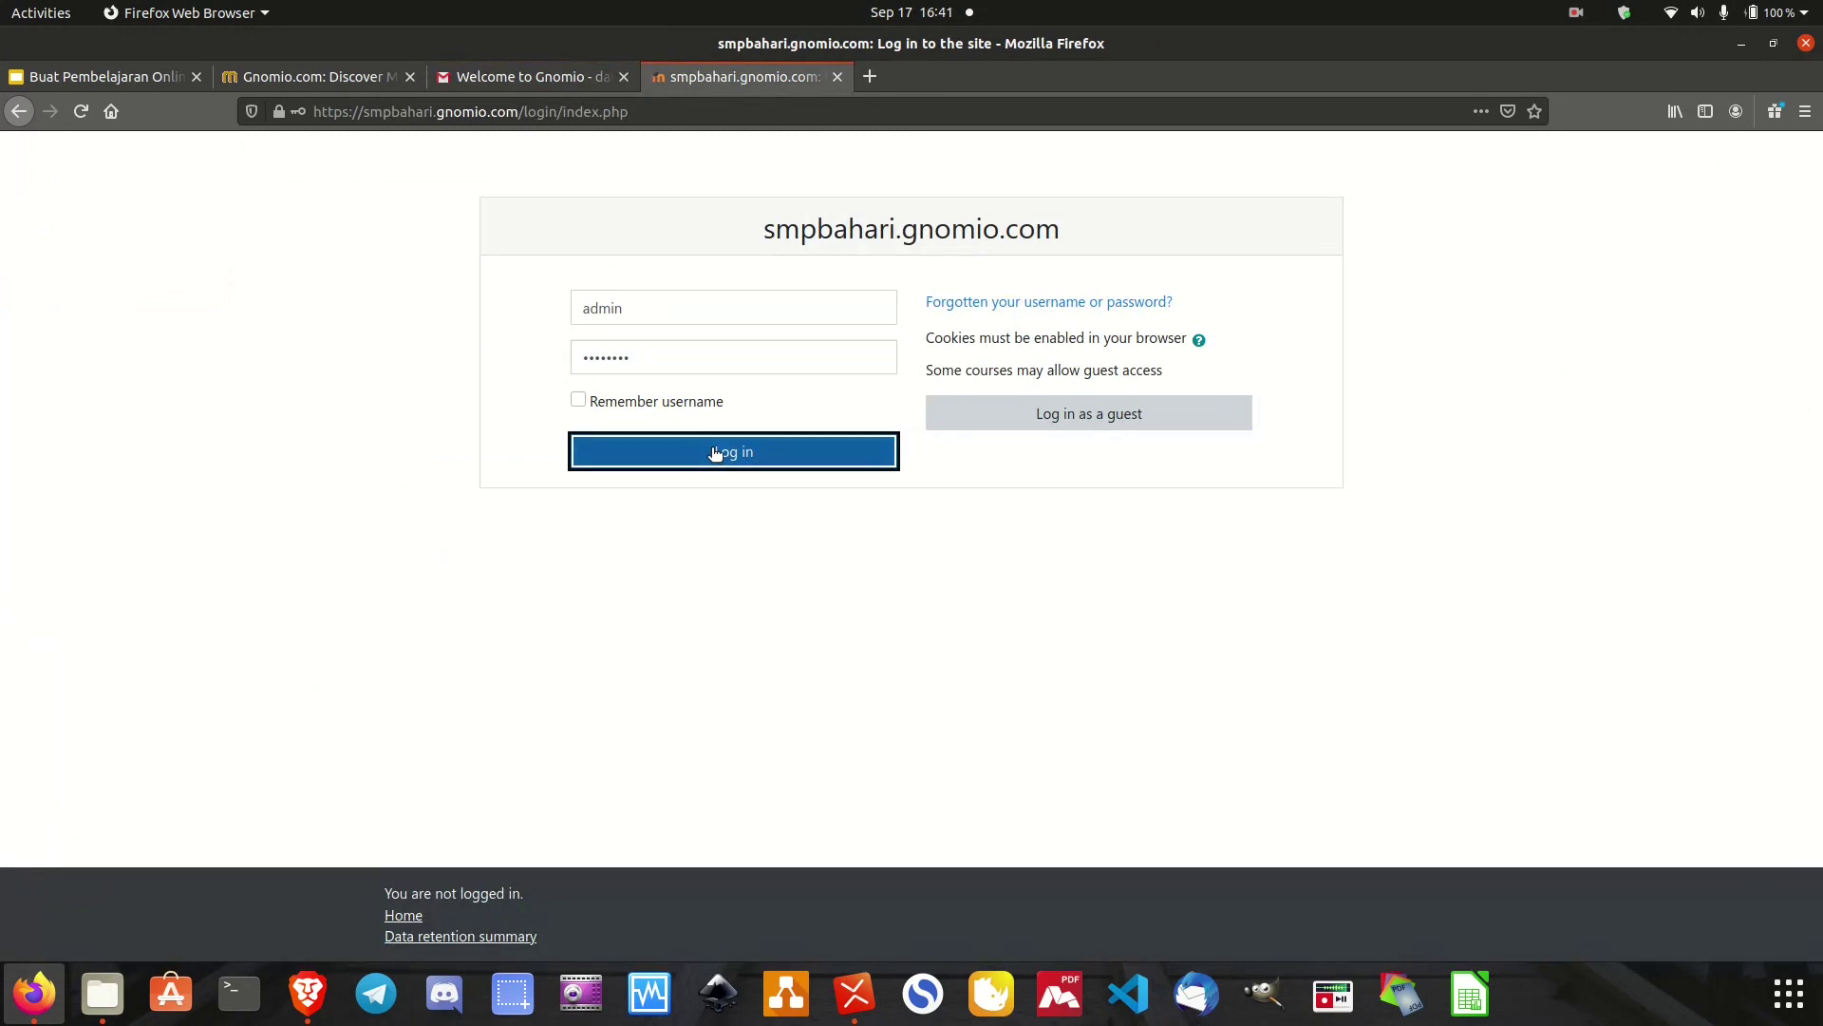
{"action": "left_click", "coordinate": [418, 313]}
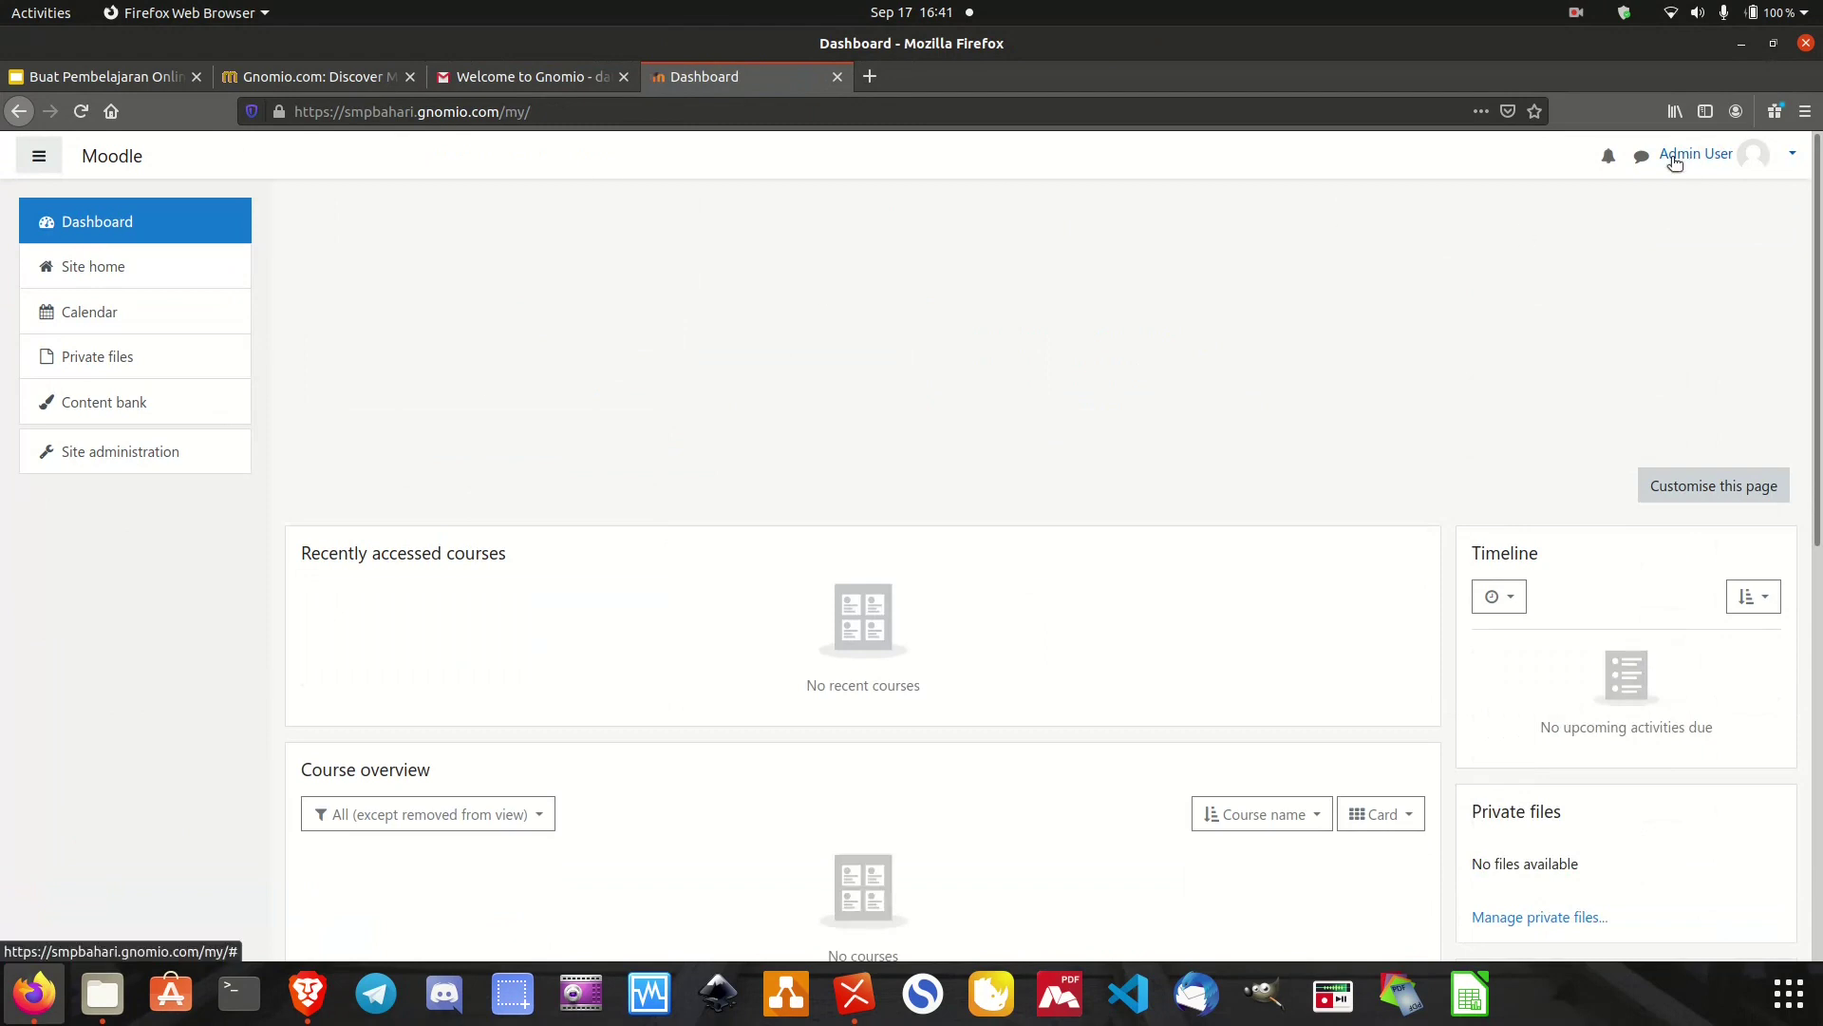
Scroll over the empty Dashboard, then go to Site administration from the navigation drawer.
{"action": "scroll", "coordinate": [501, 323], "scroll_direction": "down", "scroll_amount": 5}
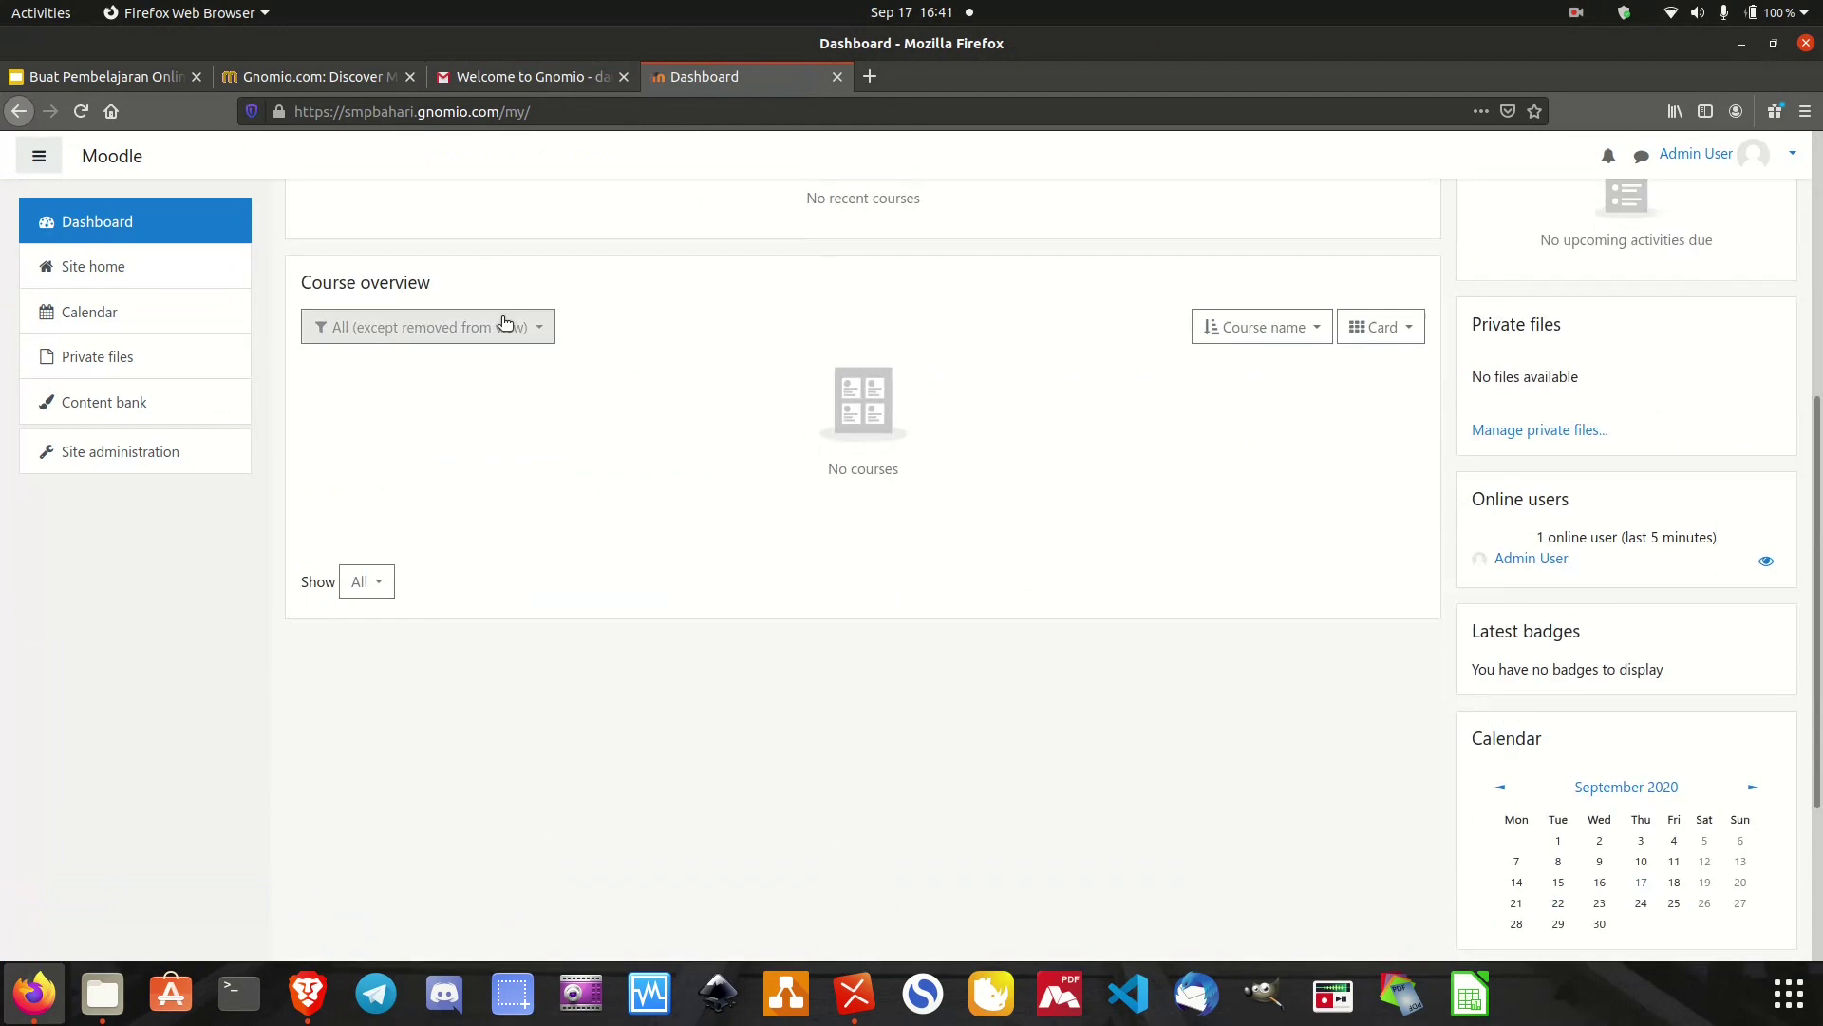
{"action": "scroll", "coordinate": [502, 323], "scroll_direction": "up", "scroll_amount": 4}
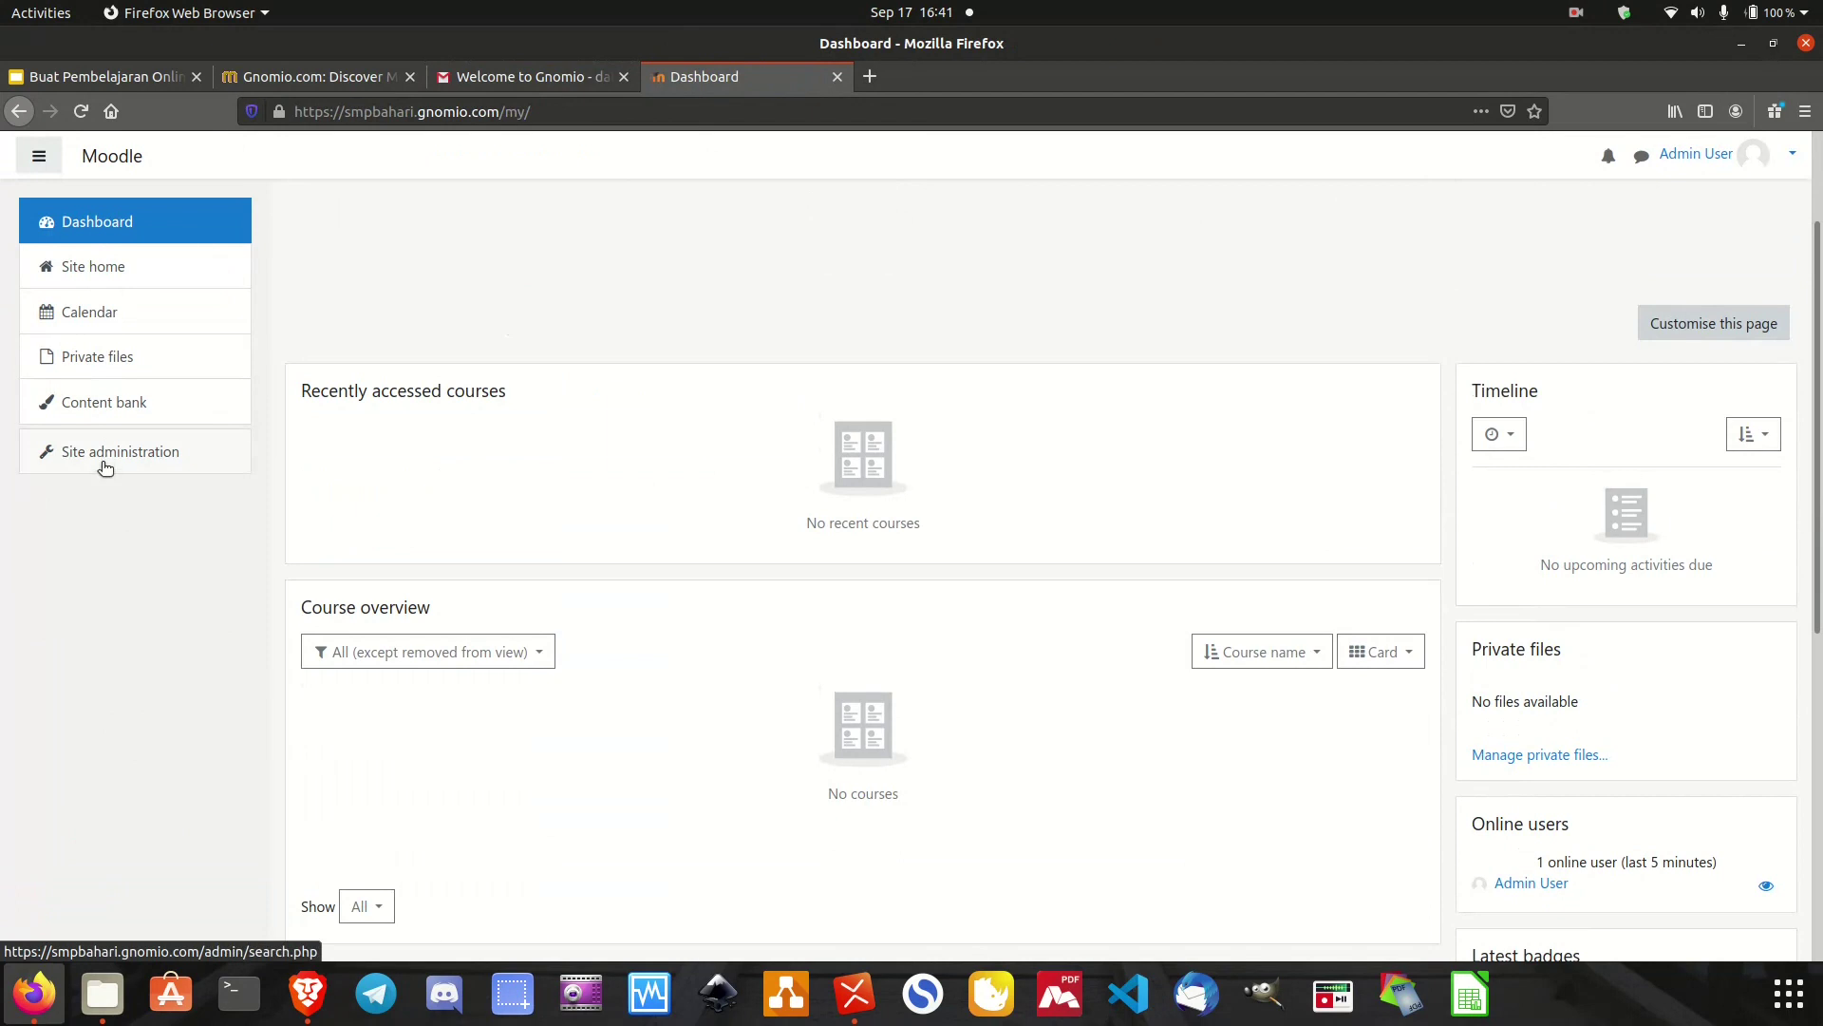
{"action": "scroll", "coordinate": [779, 644], "scroll_direction": "down", "scroll_amount": 6}
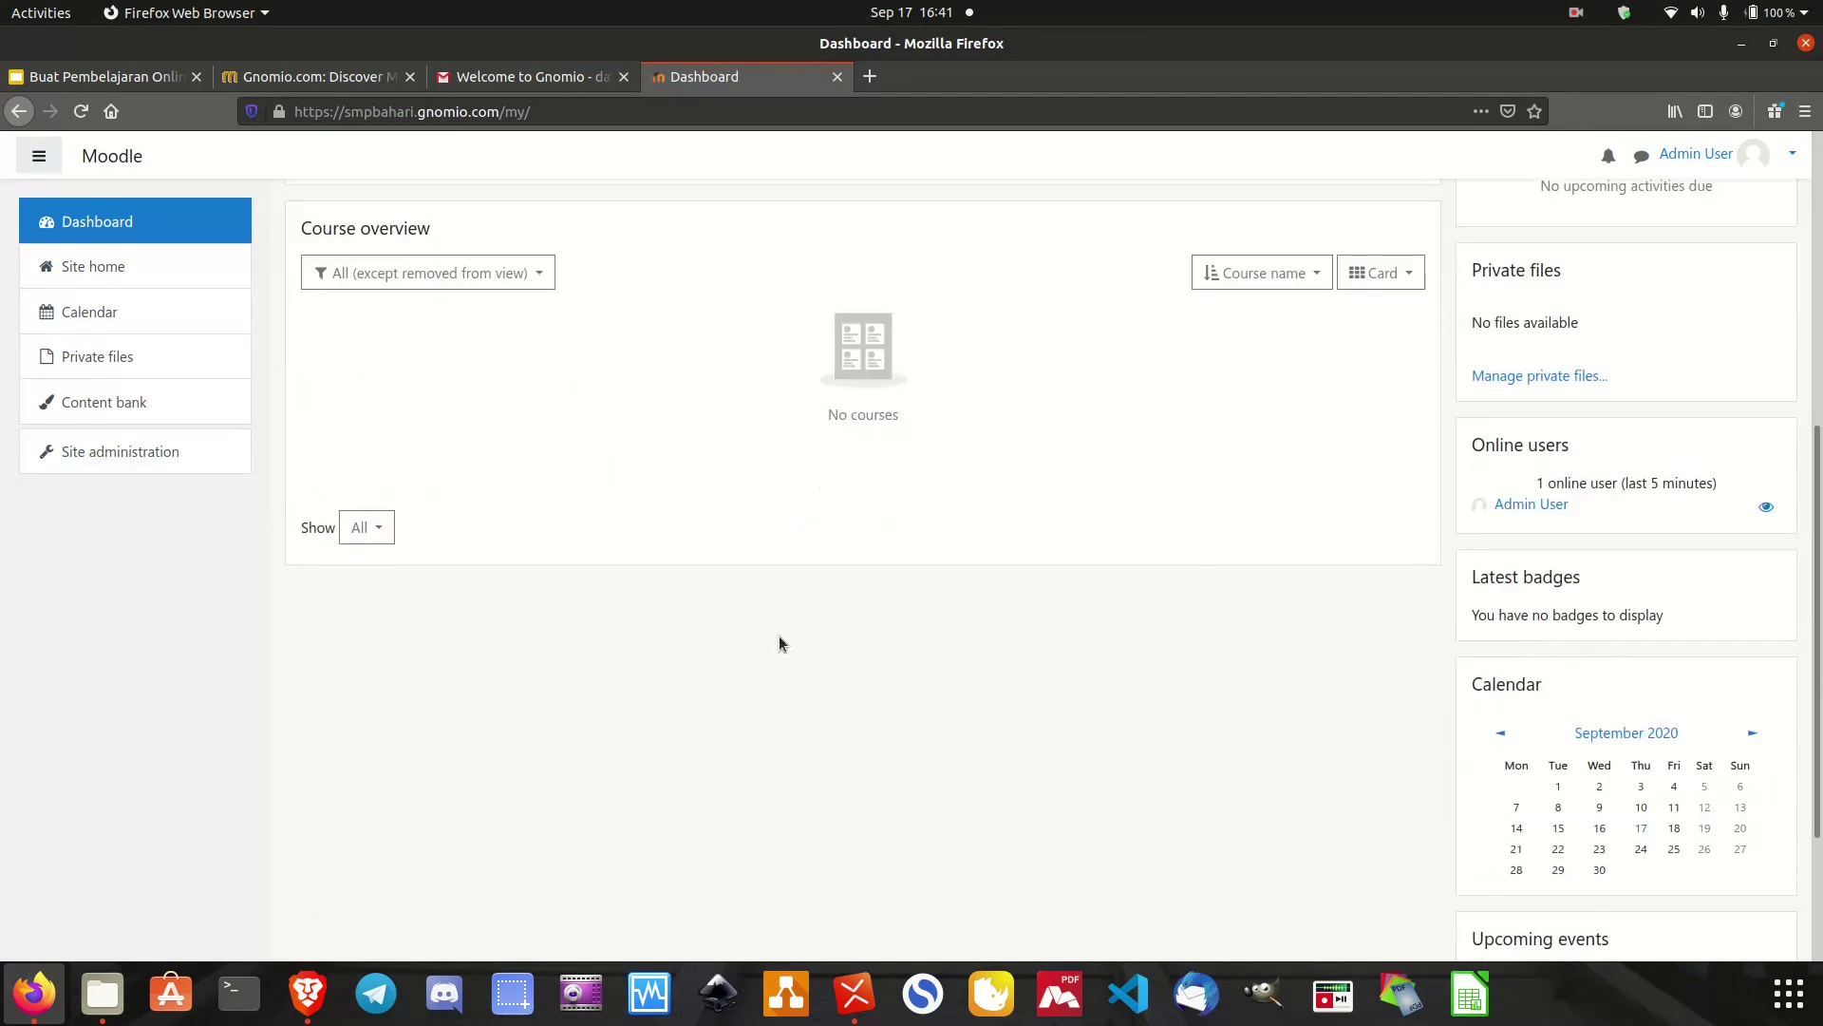
{"action": "scroll", "coordinate": [778, 642], "scroll_direction": "up", "scroll_amount": 6}
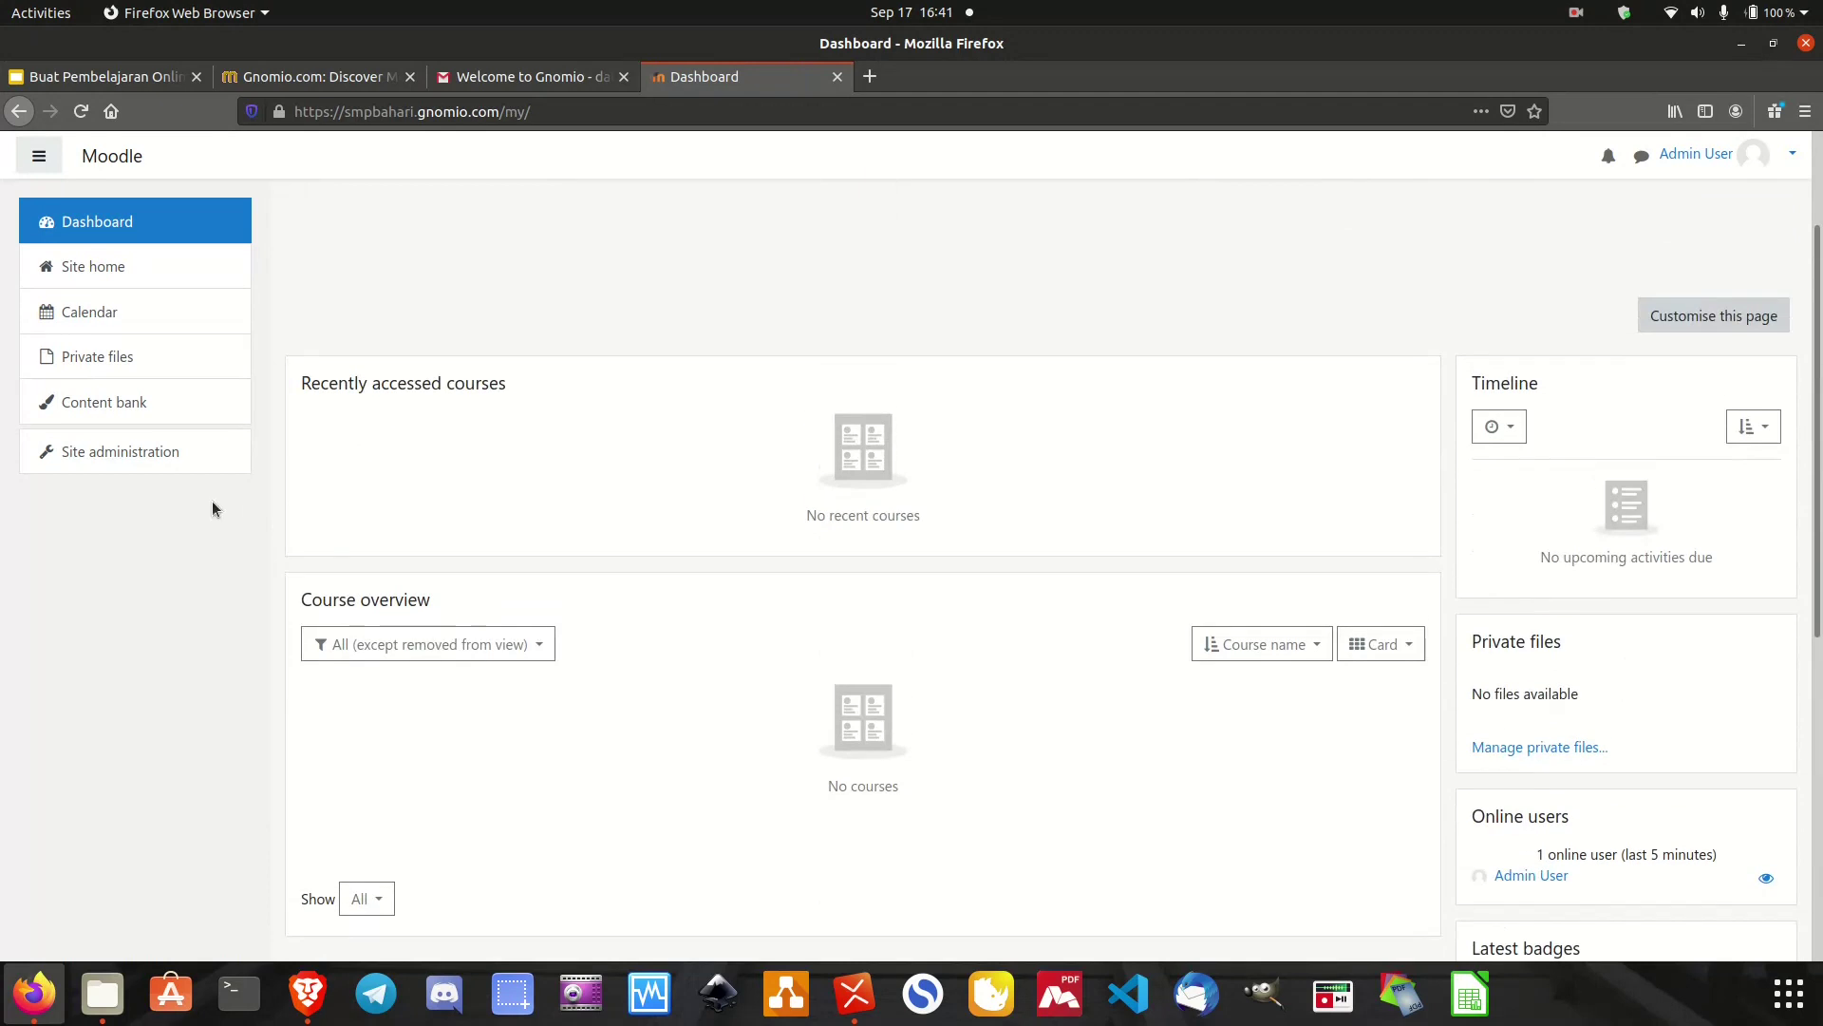
{"action": "scroll", "coordinate": [282, 615], "scroll_direction": "up", "scroll_amount": 2}
{"action": "scroll", "coordinate": [282, 615], "scroll_direction": "down", "scroll_amount": 3}
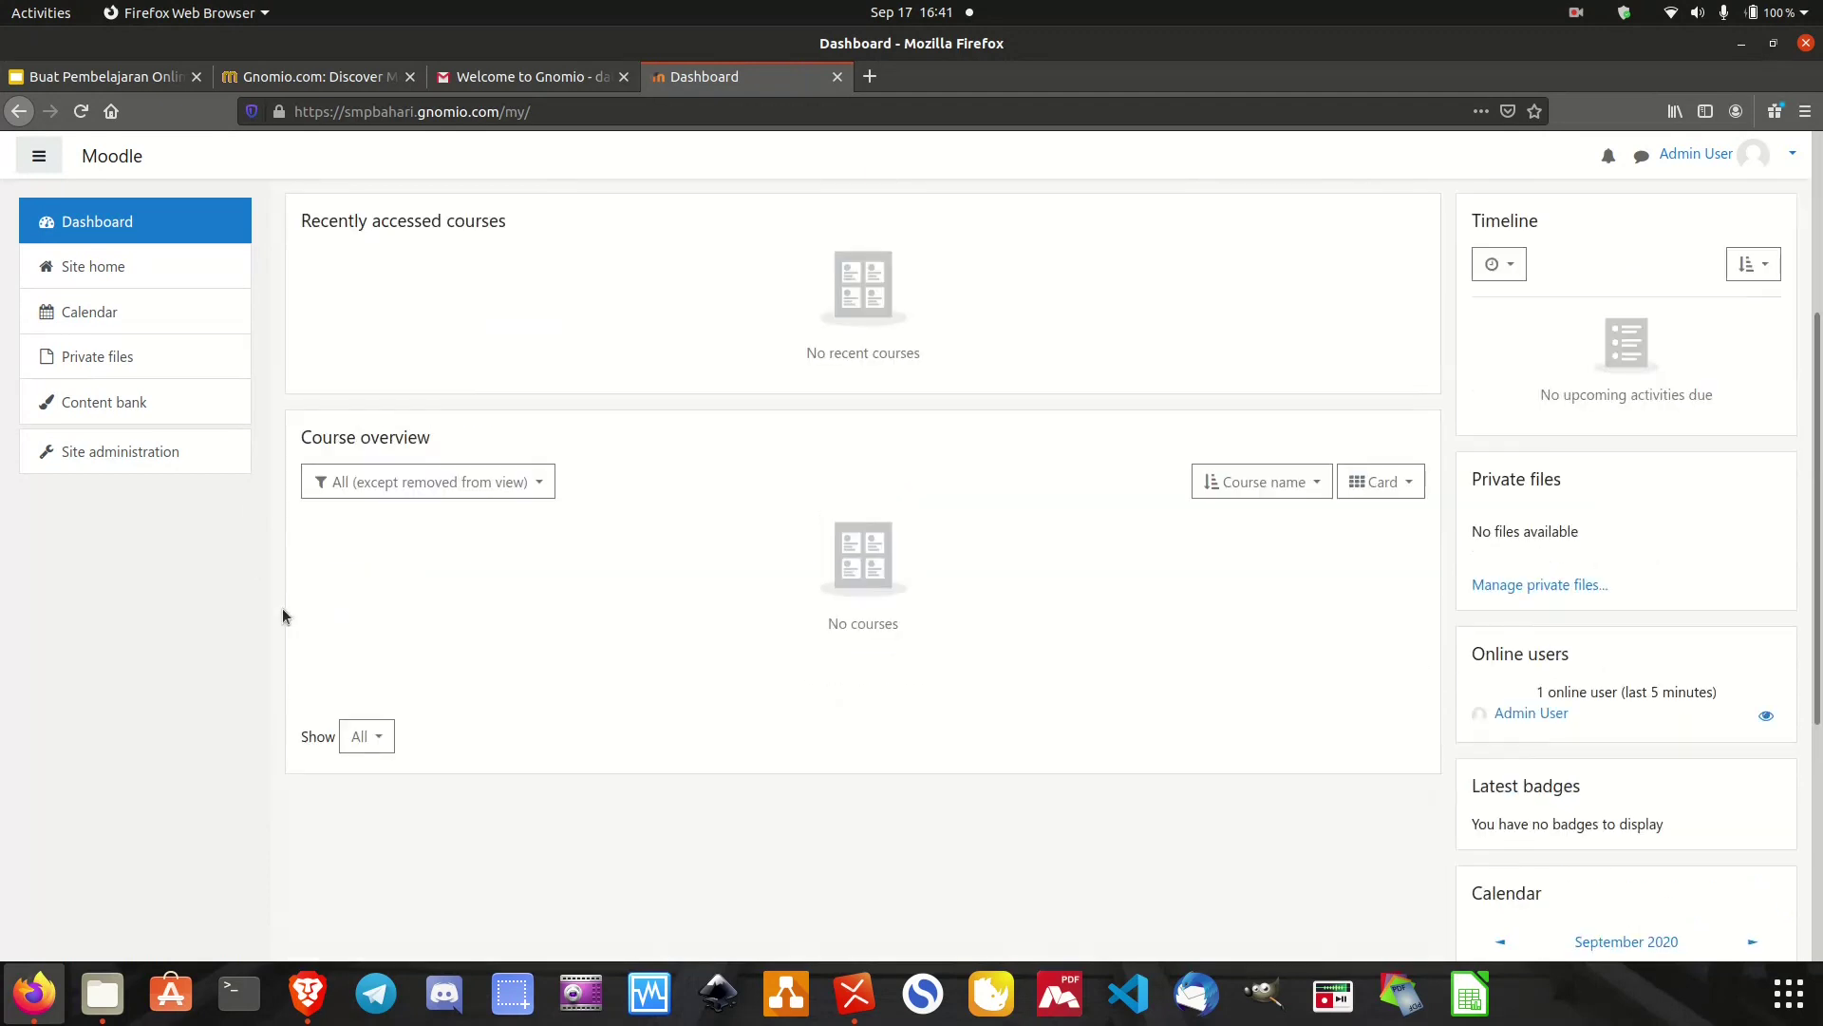
{"action": "left_click", "coordinate": [116, 456]}
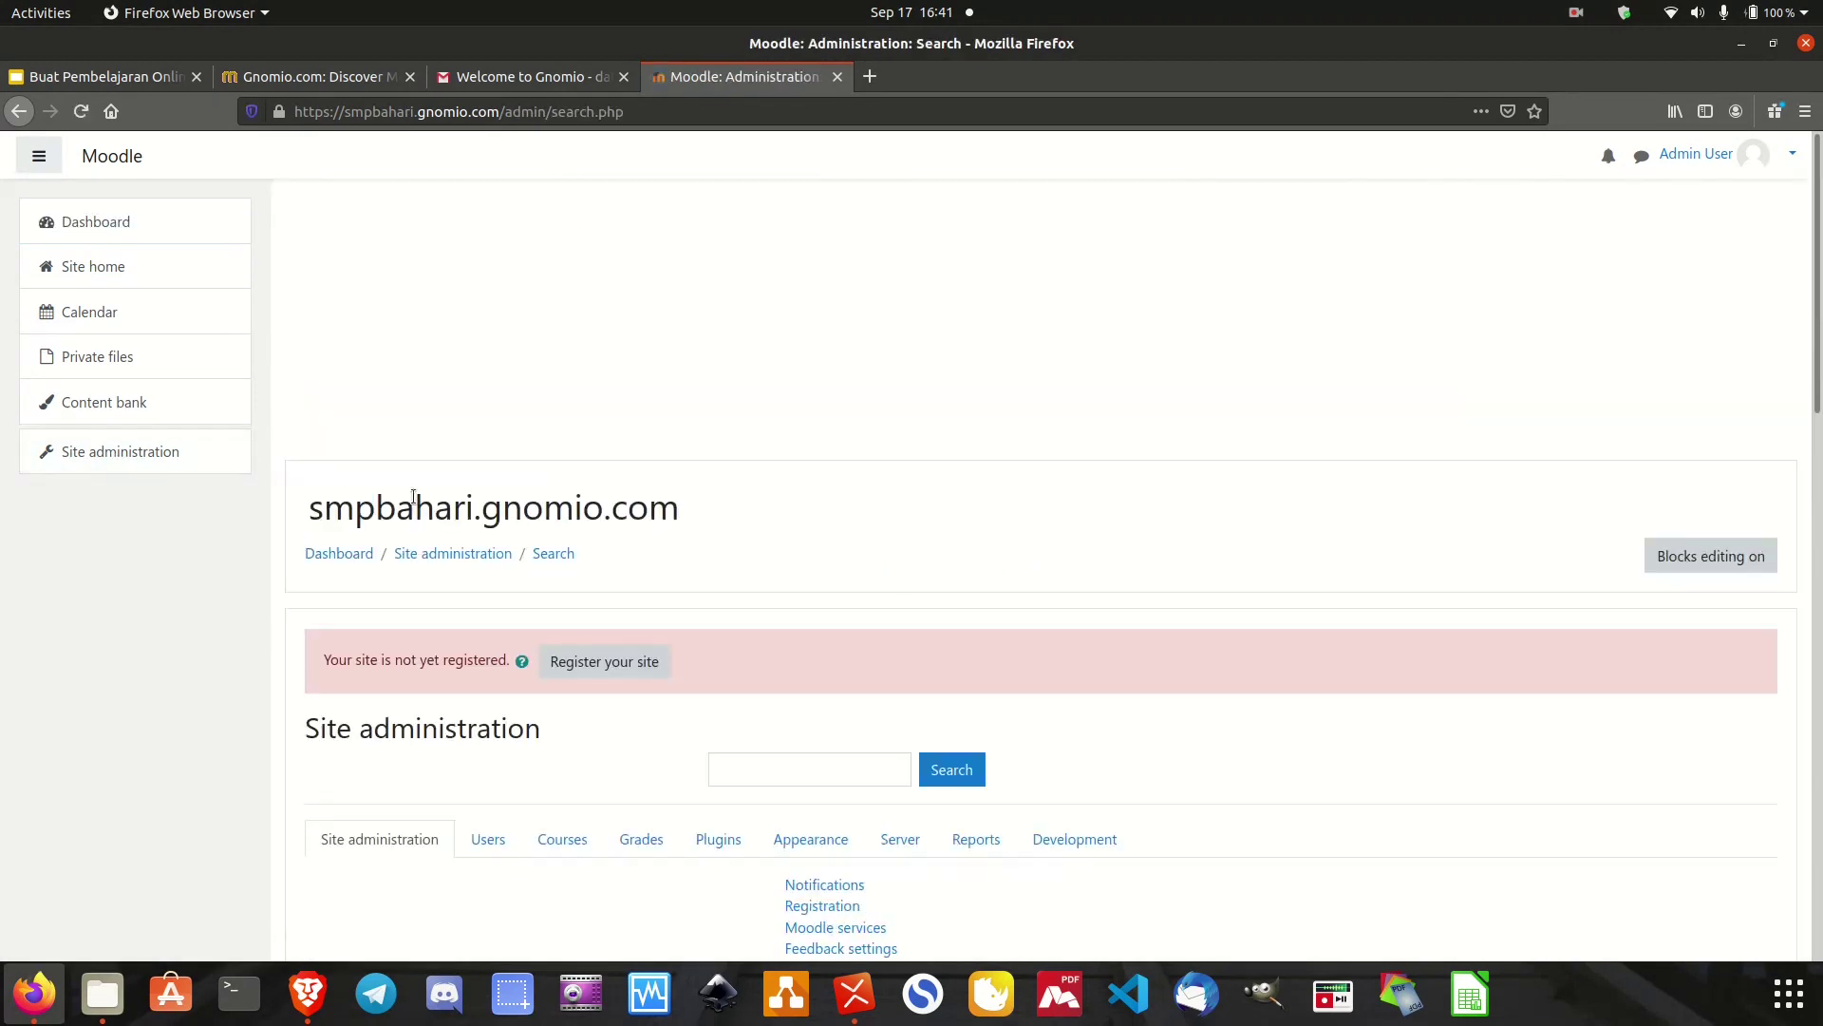
Scroll through the general Site administration page, then switch to the Users section.
{"action": "scroll", "coordinate": [413, 503], "scroll_direction": "up", "scroll_amount": 3}
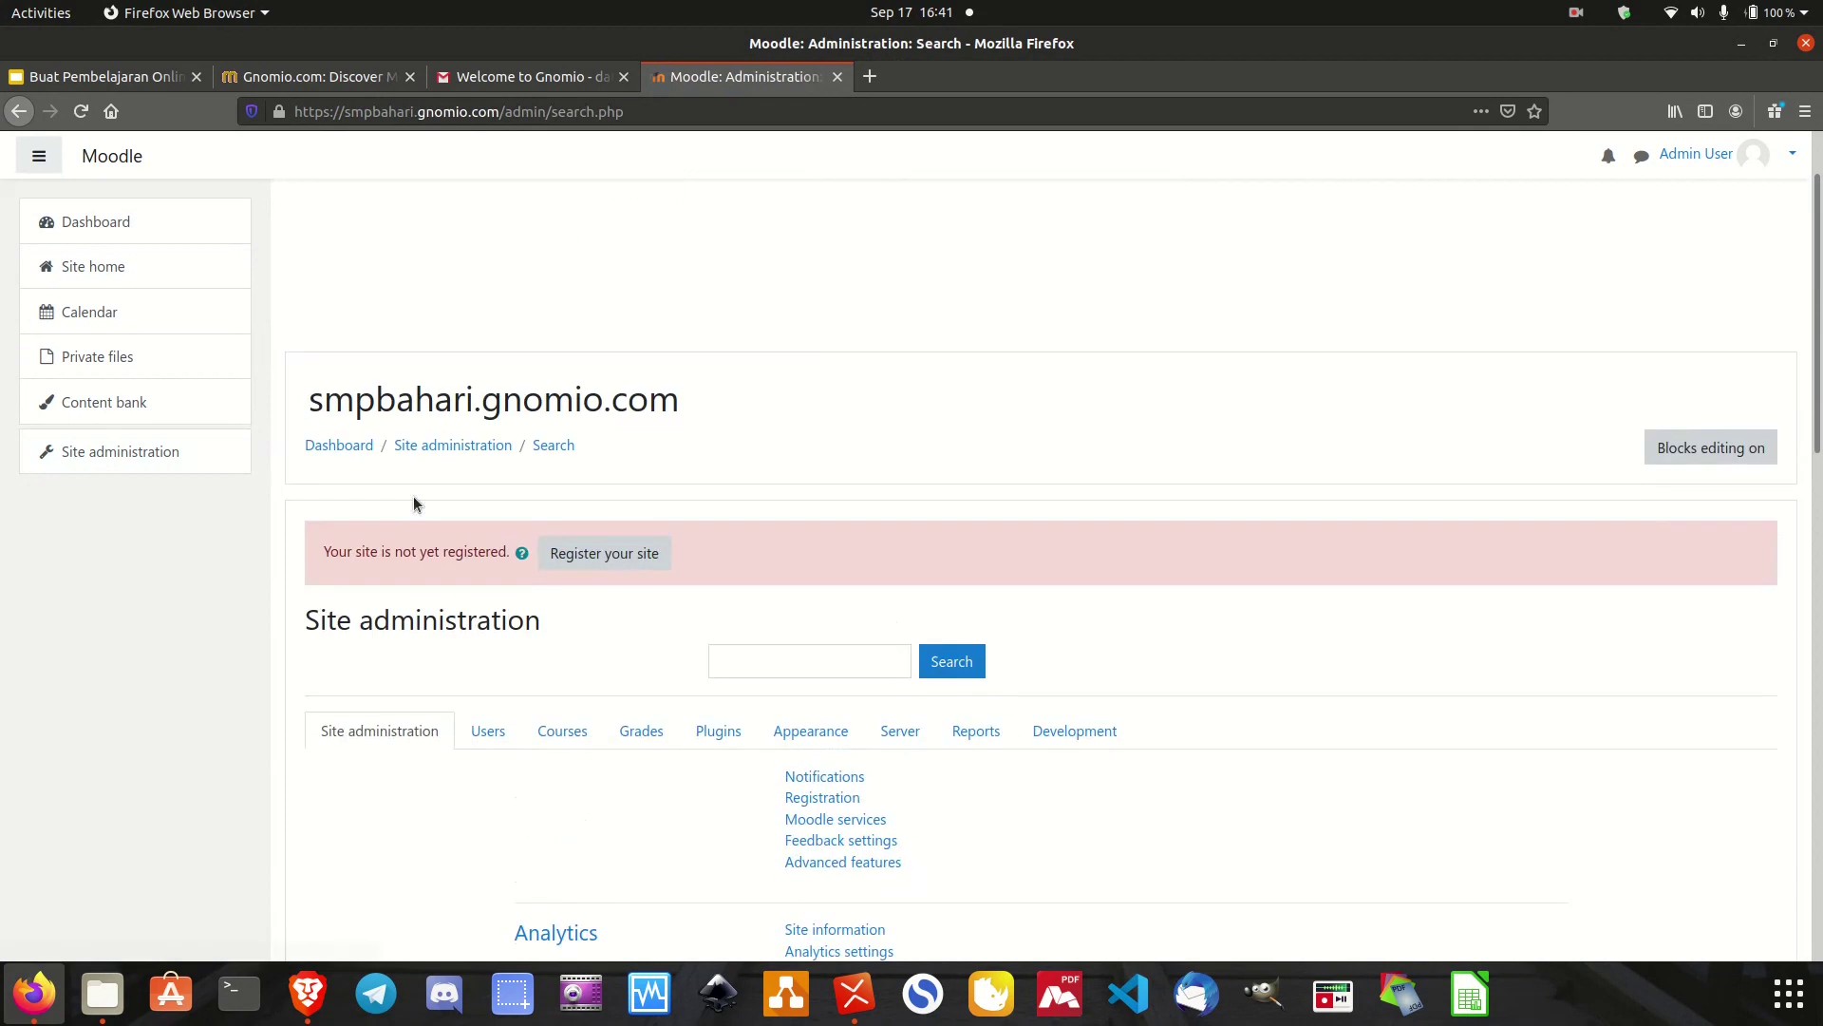
{"action": "scroll", "coordinate": [413, 503], "scroll_direction": "down", "scroll_amount": 5}
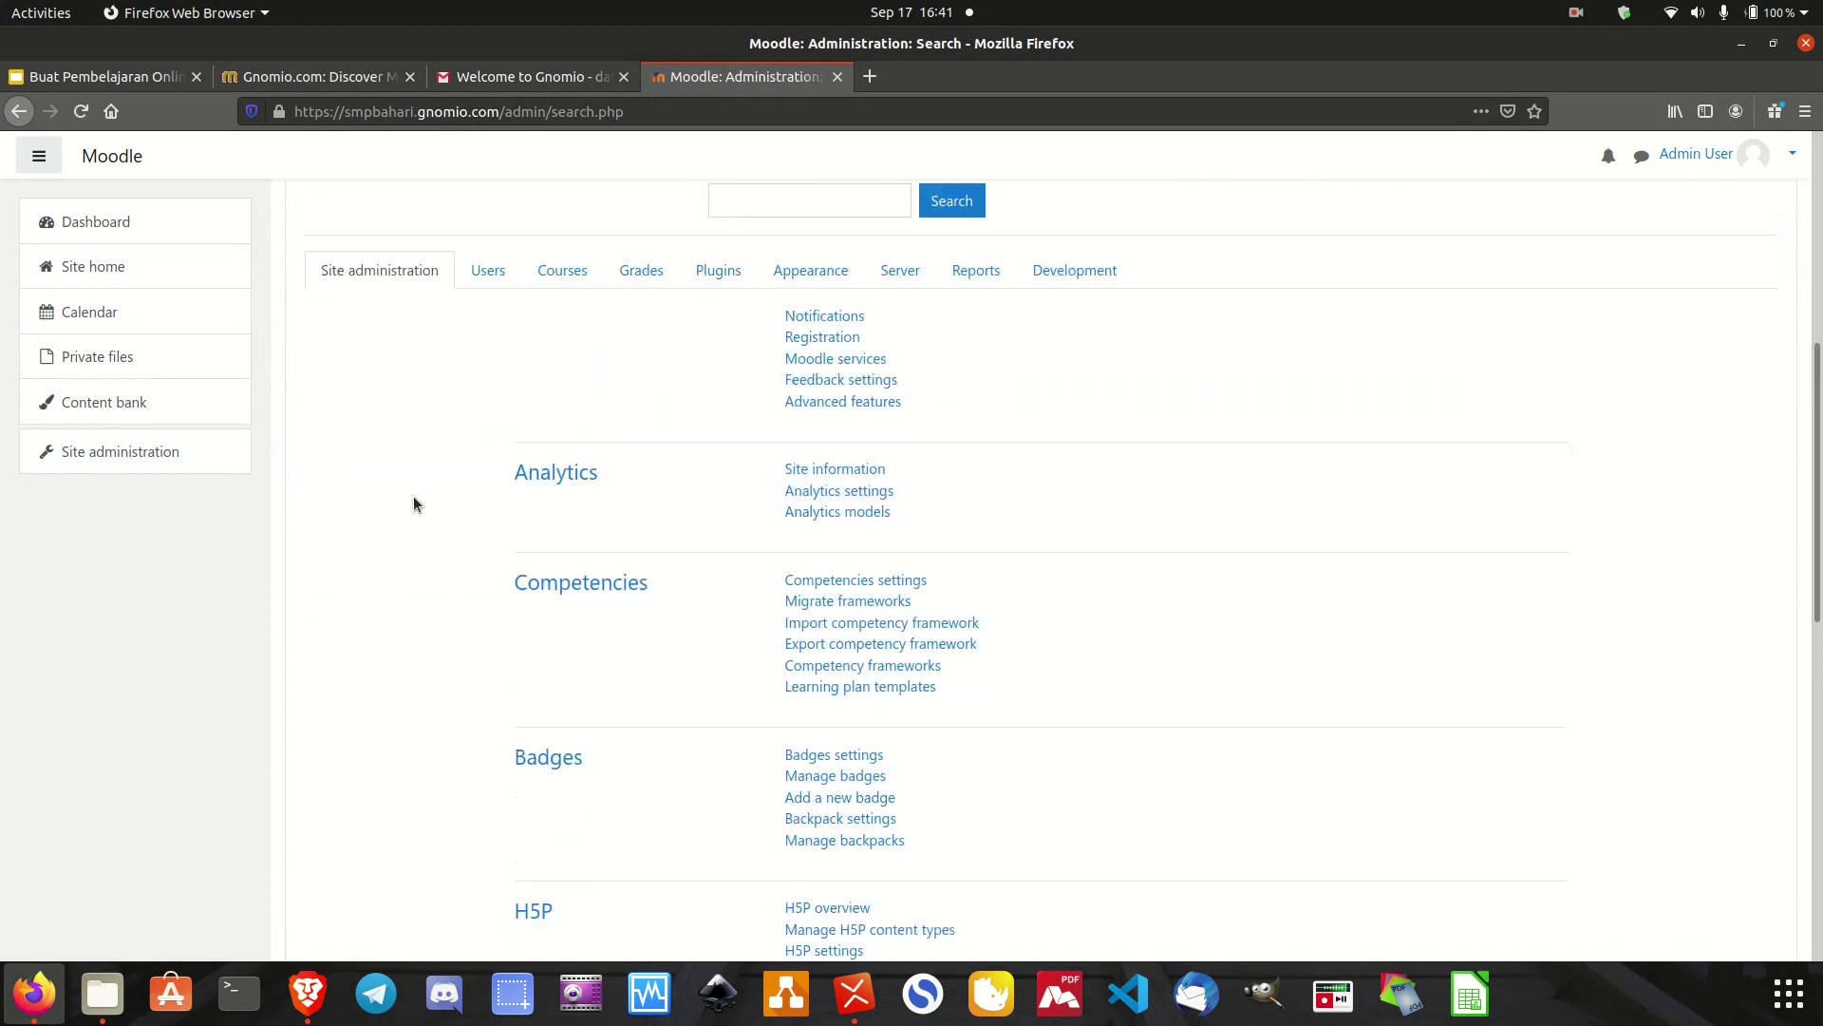
{"action": "scroll", "coordinate": [413, 503], "scroll_direction": "up", "scroll_amount": 1}
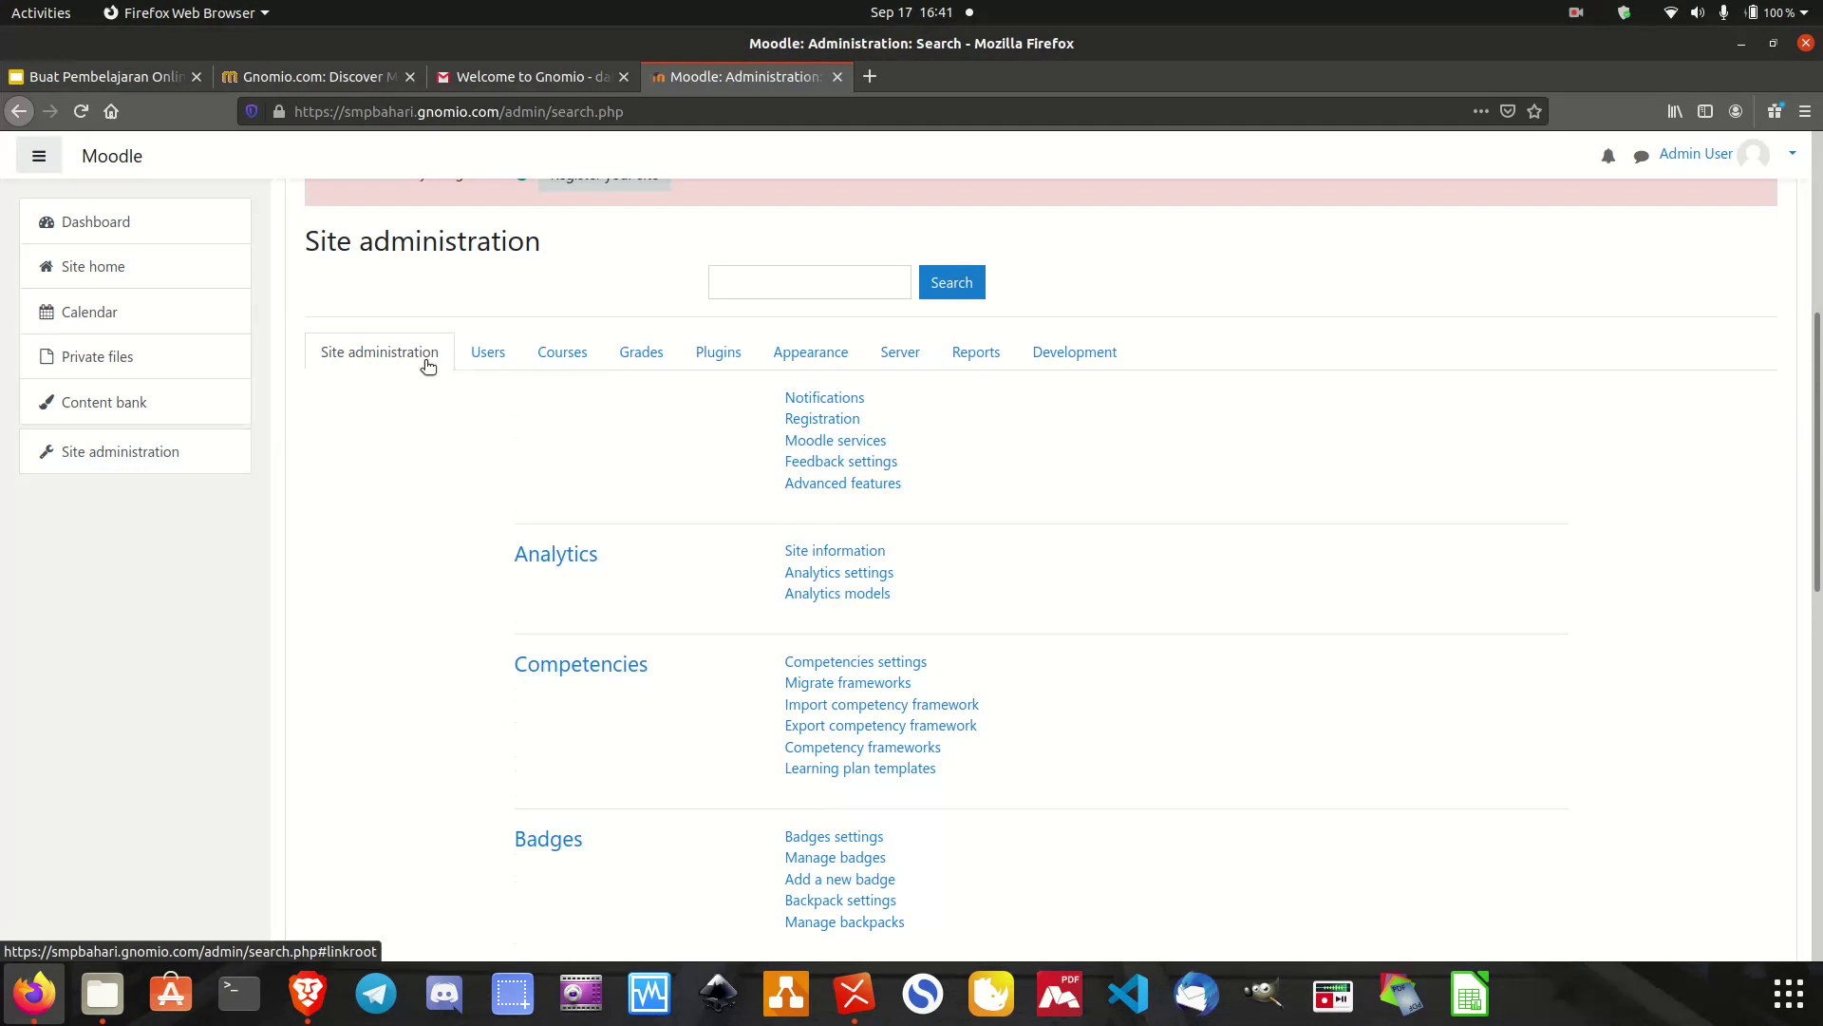
{"action": "scroll", "coordinate": [578, 690], "scroll_direction": "up", "scroll_amount": 1}
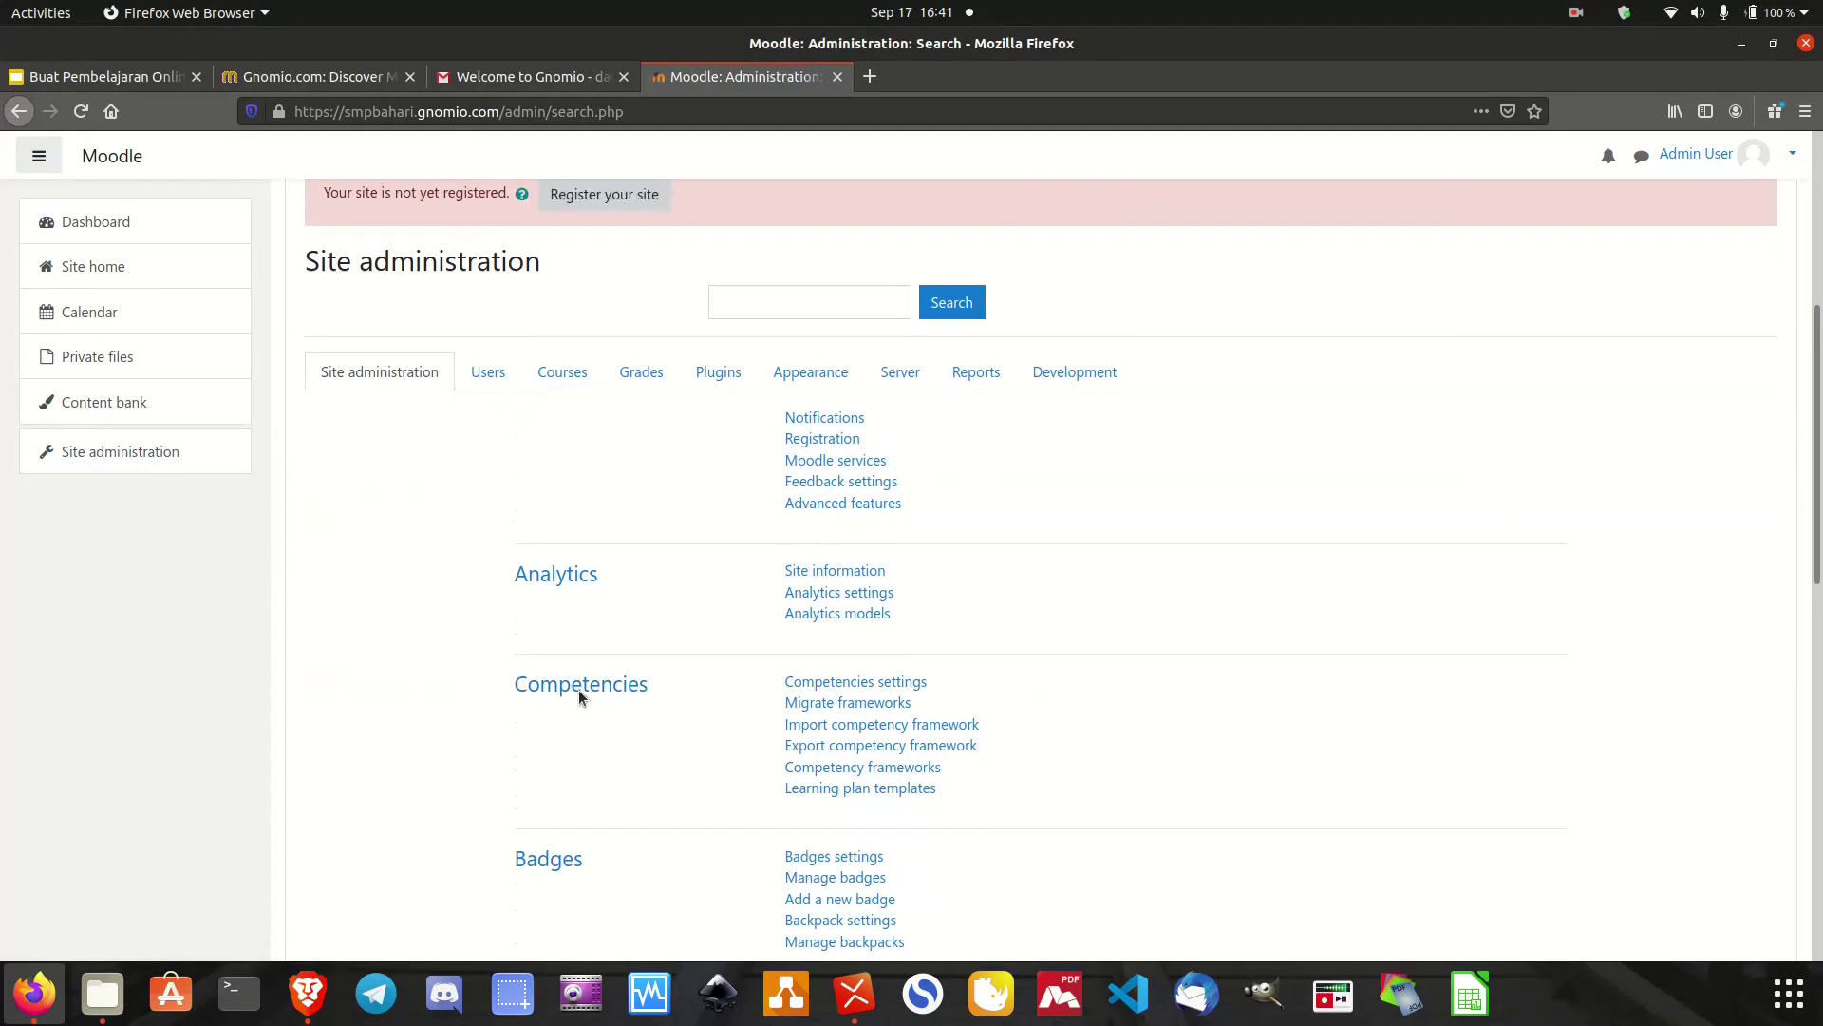
{"action": "scroll", "coordinate": [579, 697], "scroll_direction": "down", "scroll_amount": 10}
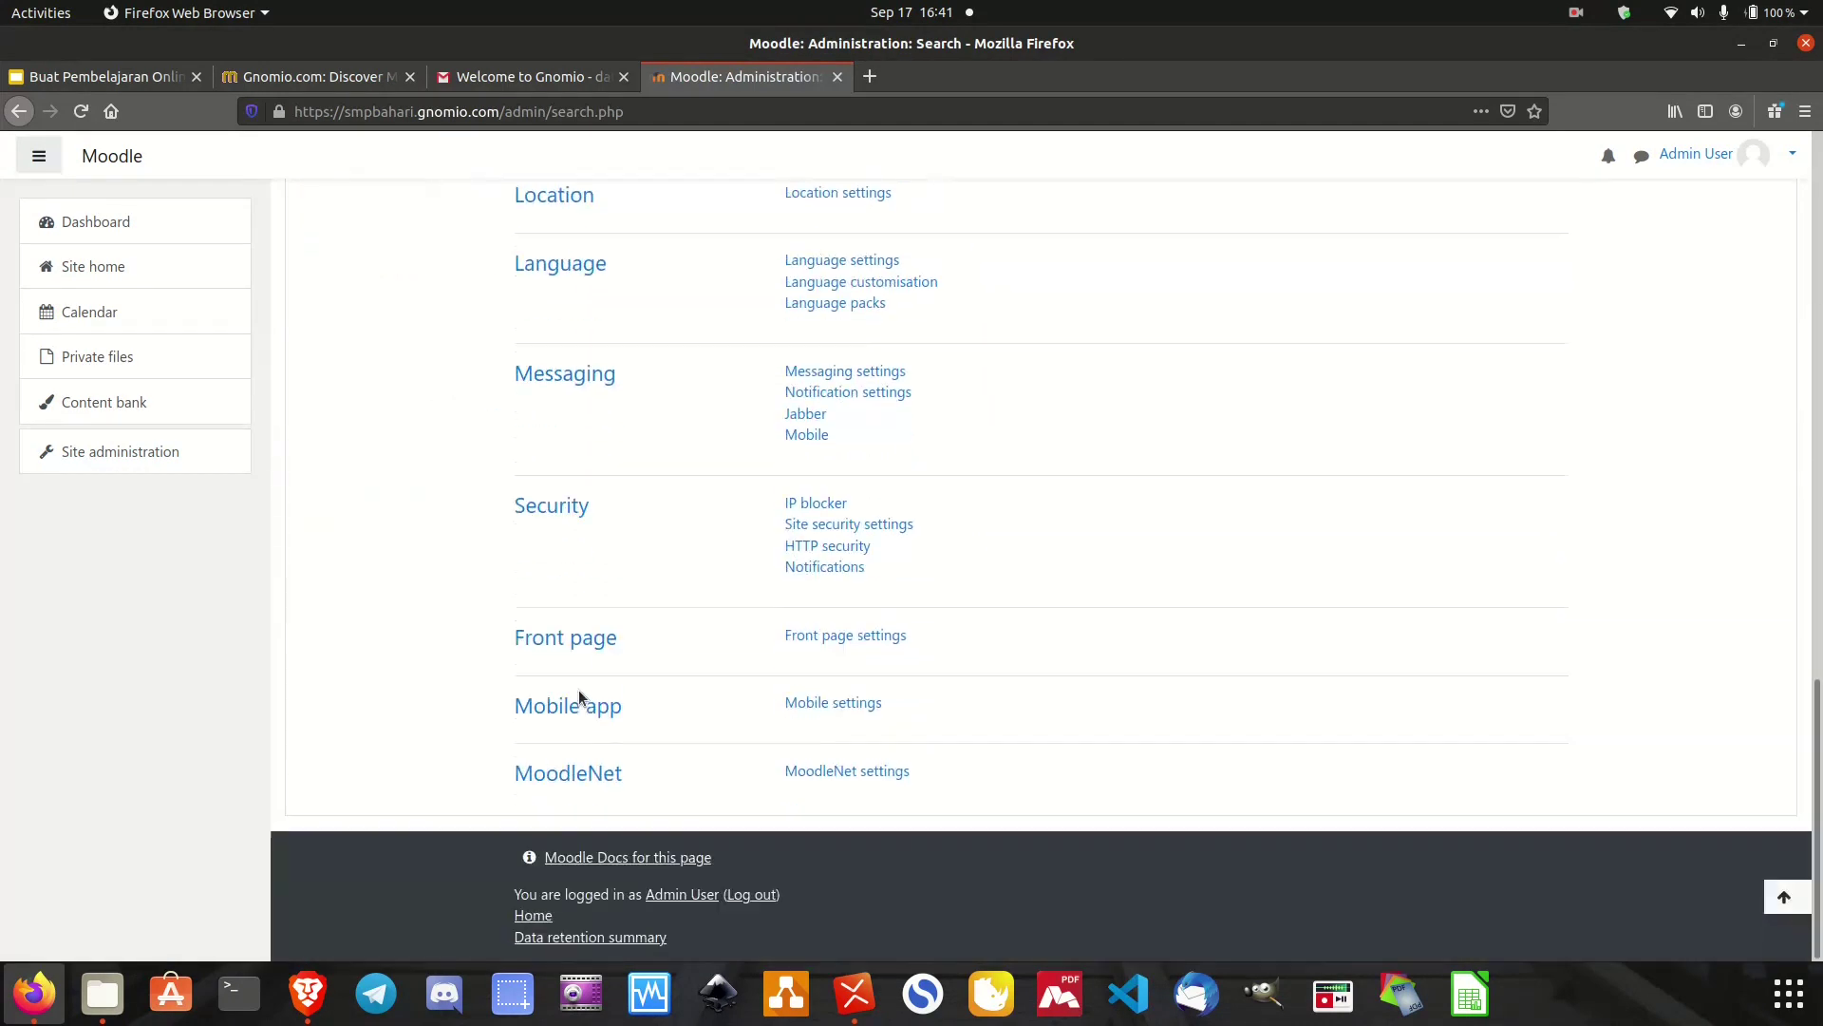
{"action": "scroll", "coordinate": [581, 696], "scroll_direction": "up", "scroll_amount": 10}
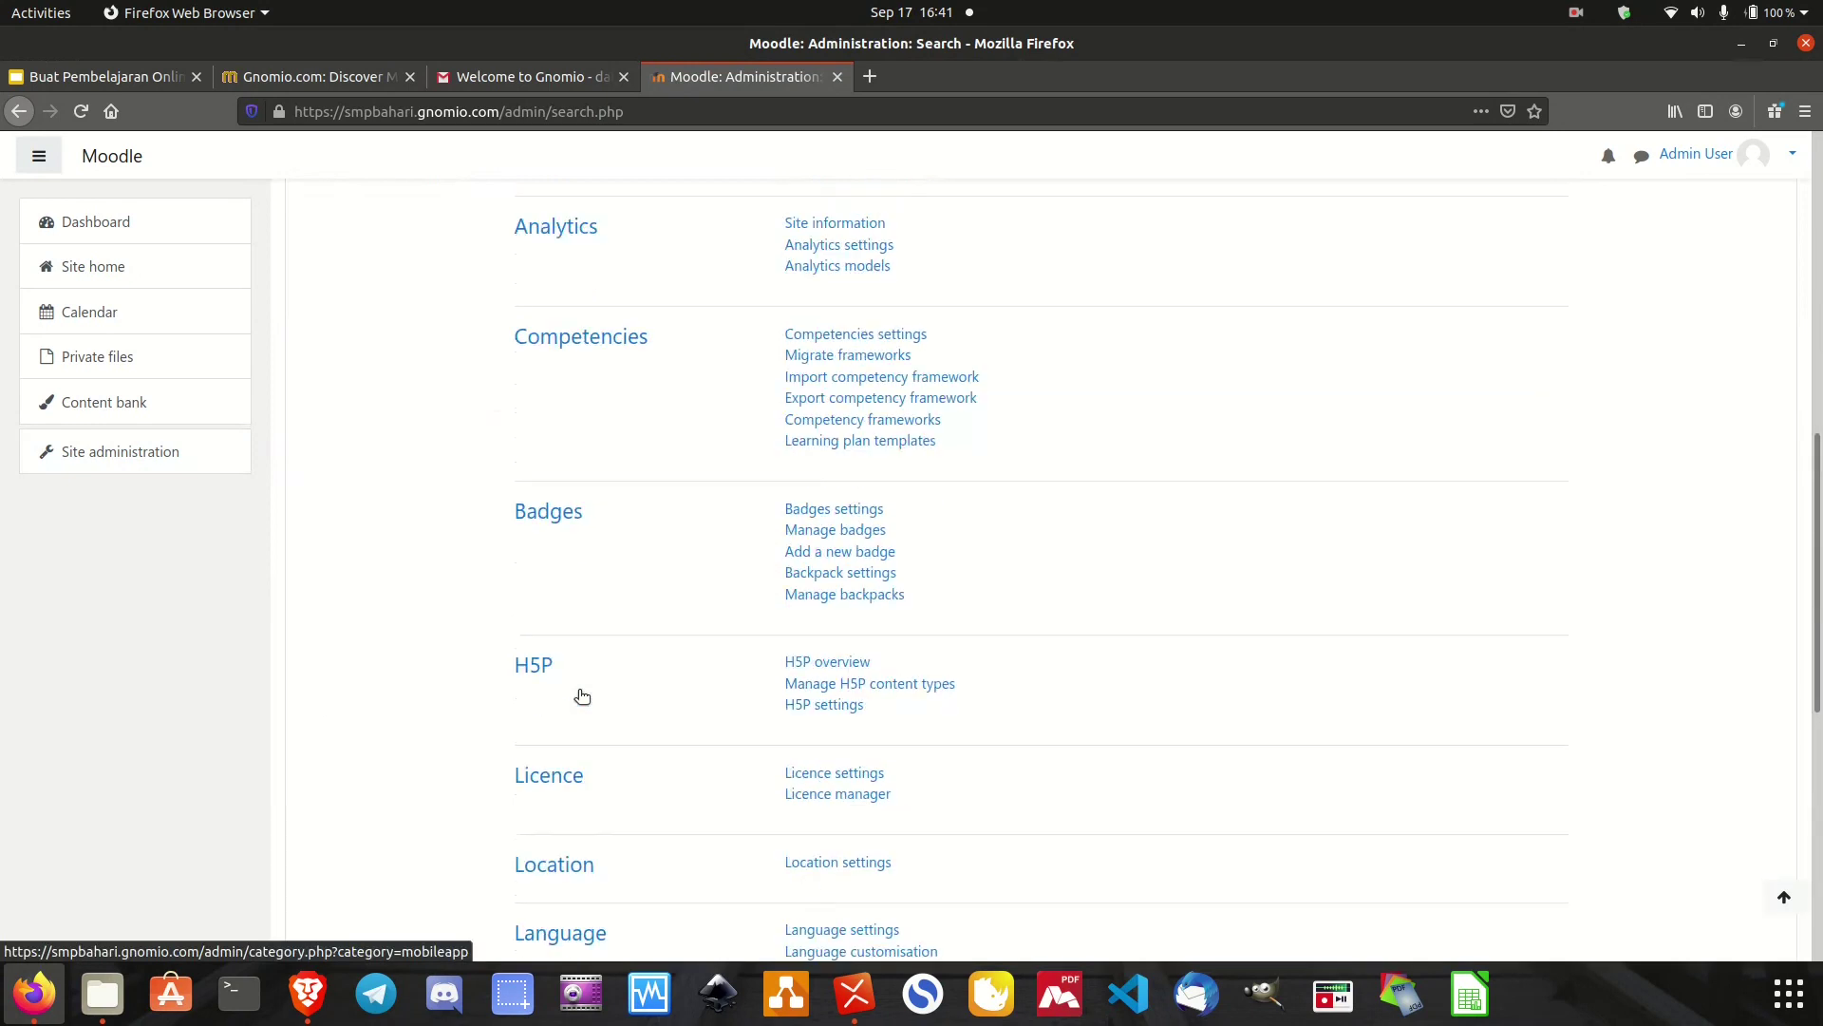
{"action": "scroll", "coordinate": [579, 697], "scroll_direction": "up", "scroll_amount": 2}
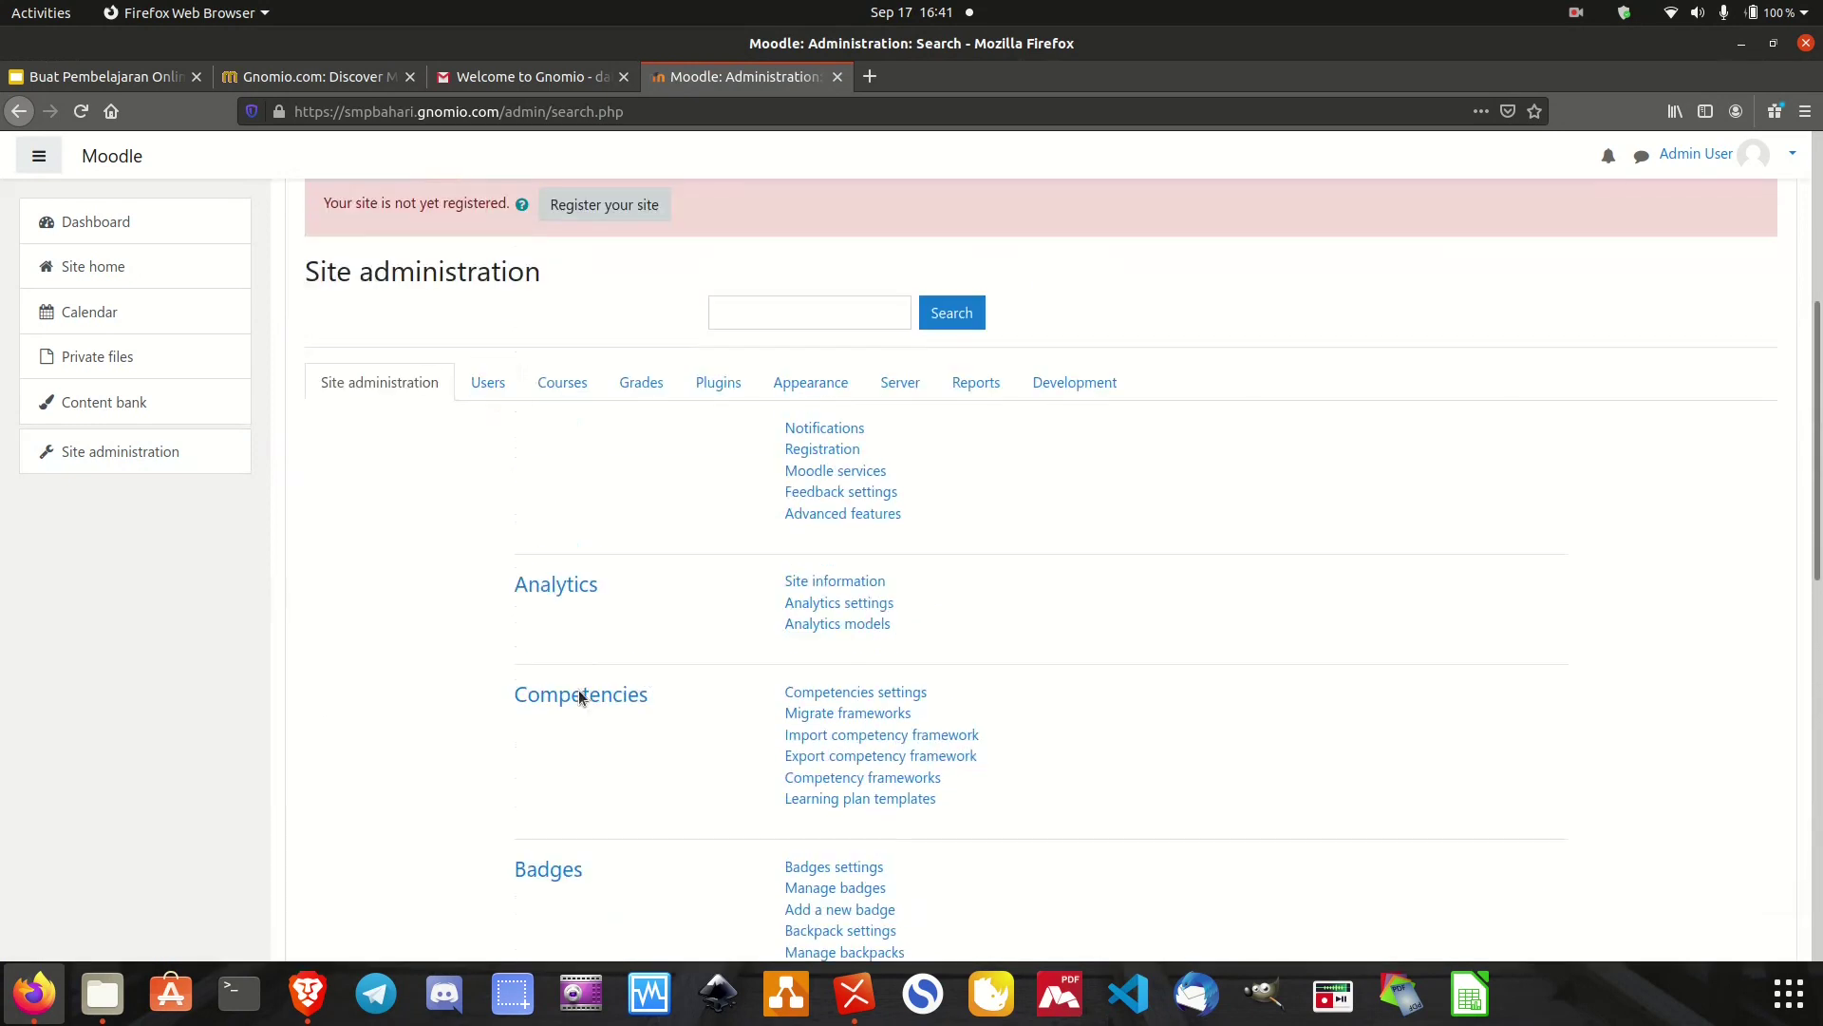
{"action": "left_click", "coordinate": [504, 386]}
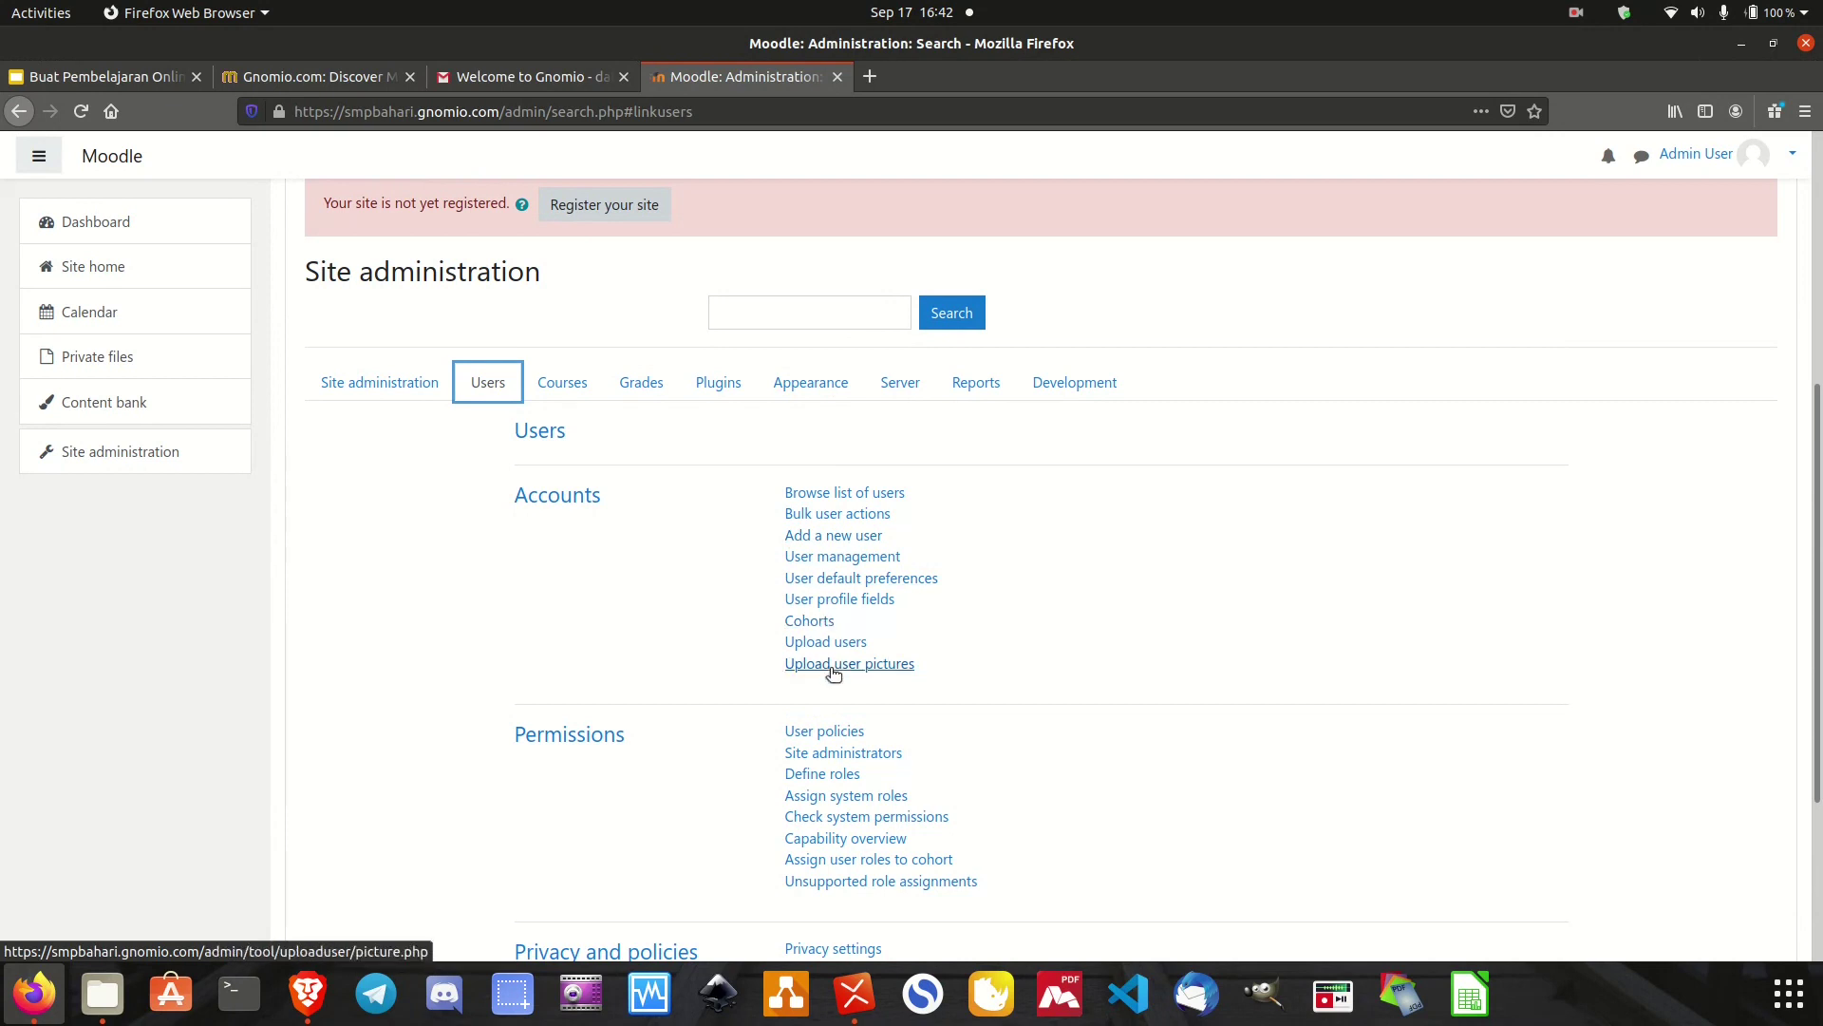
Scroll the Users settings, then view the Courses section and then the Grades section.
{"action": "scroll", "coordinate": [1071, 779], "scroll_direction": "down", "scroll_amount": 1}
{"action": "scroll", "coordinate": [1067, 779], "scroll_direction": "down", "scroll_amount": 3}
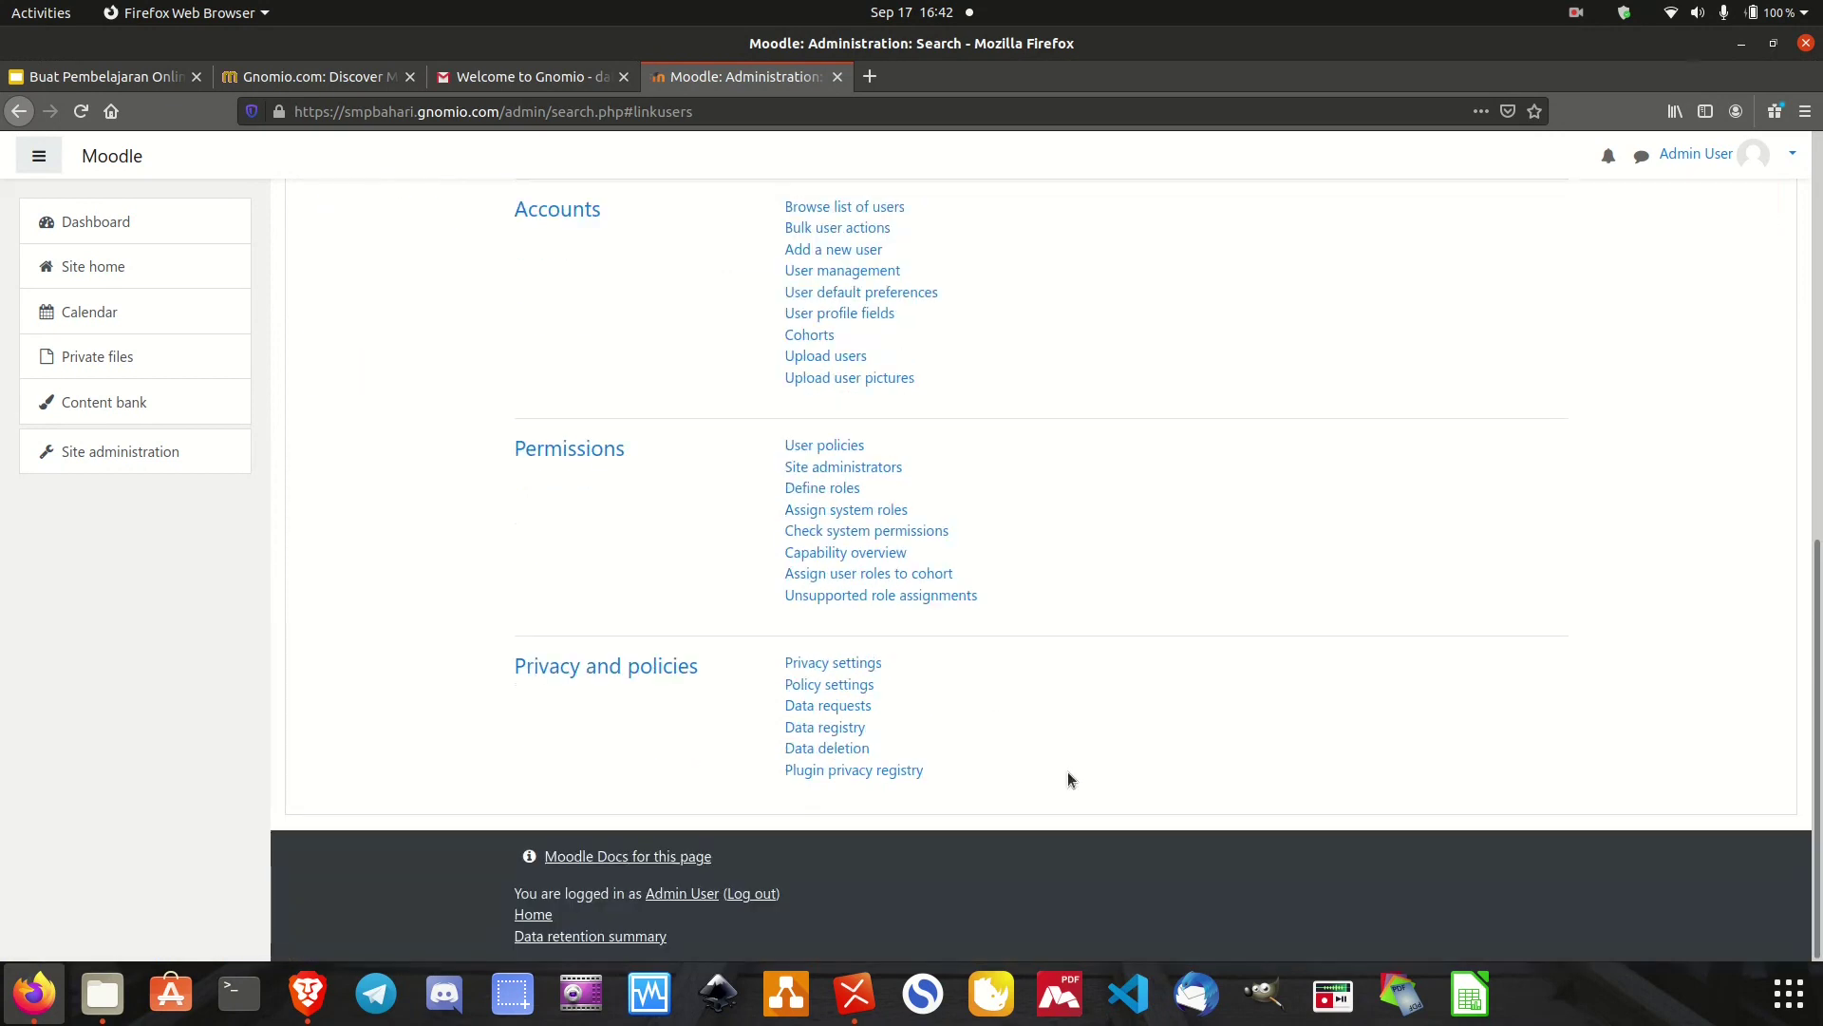
{"action": "scroll", "coordinate": [1067, 779], "scroll_direction": "up", "scroll_amount": 3}
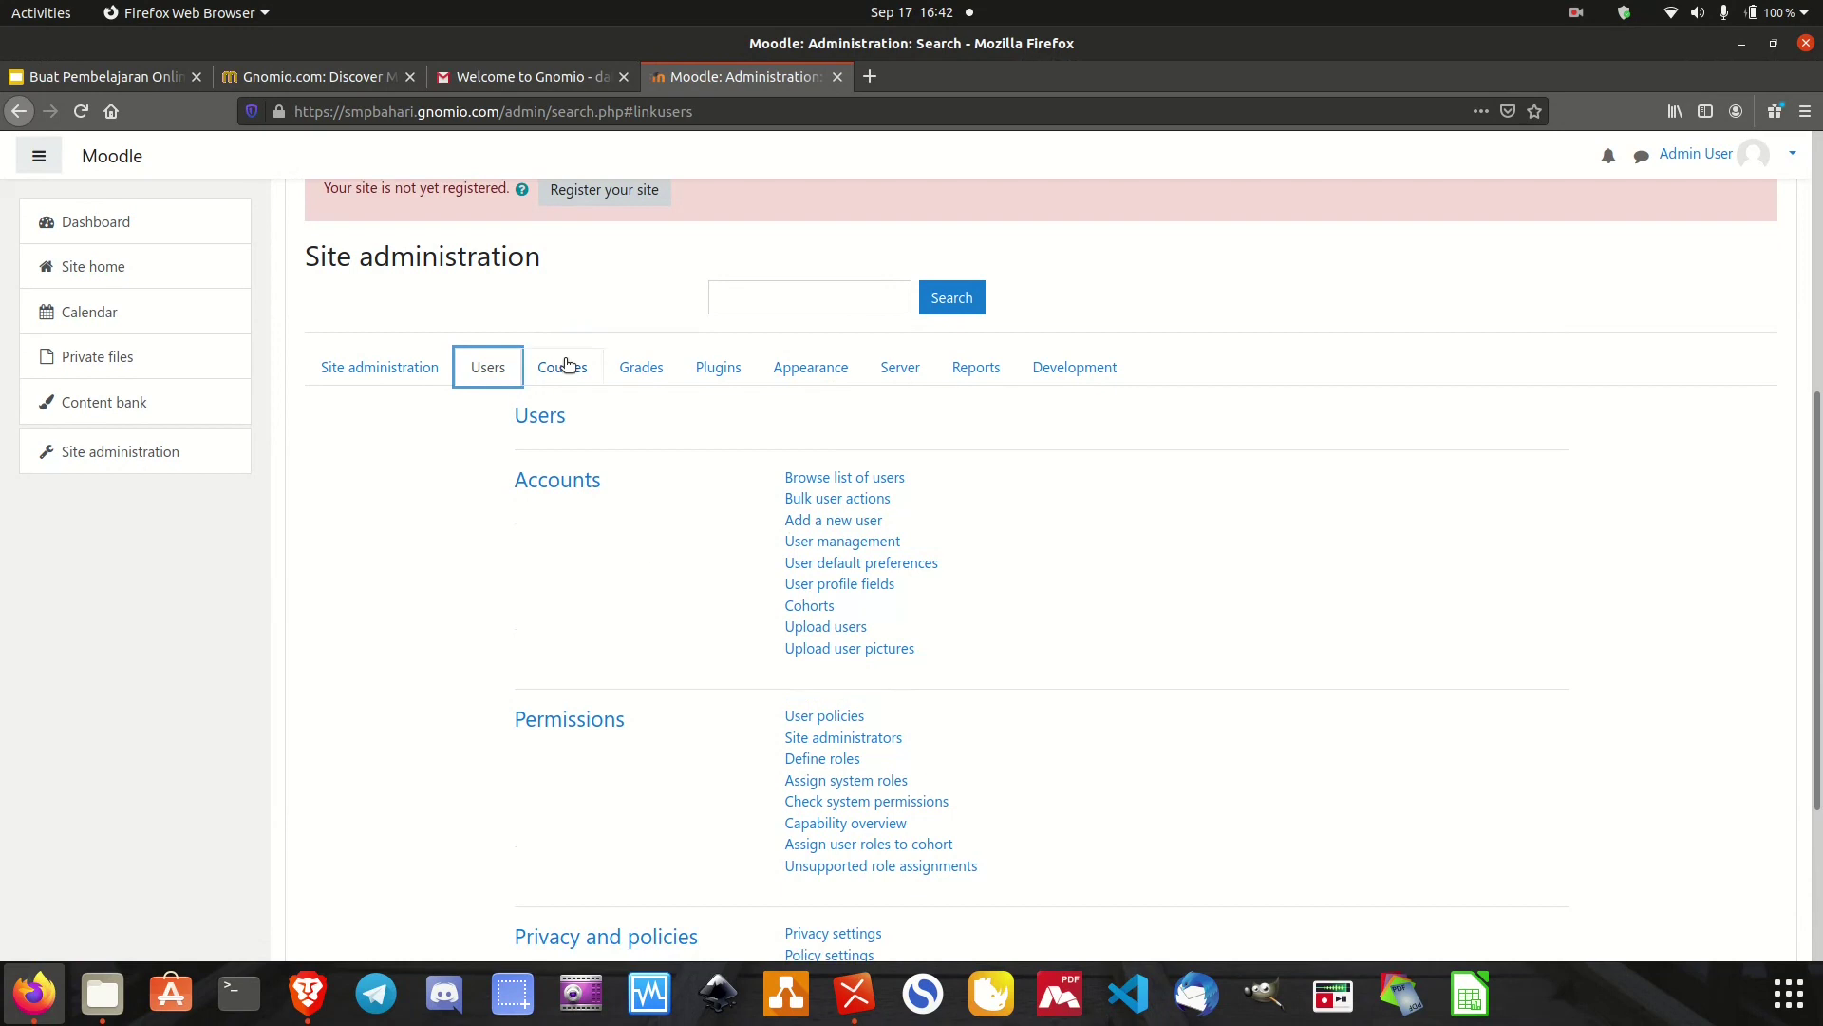
{"action": "left_click", "coordinate": [566, 366]}
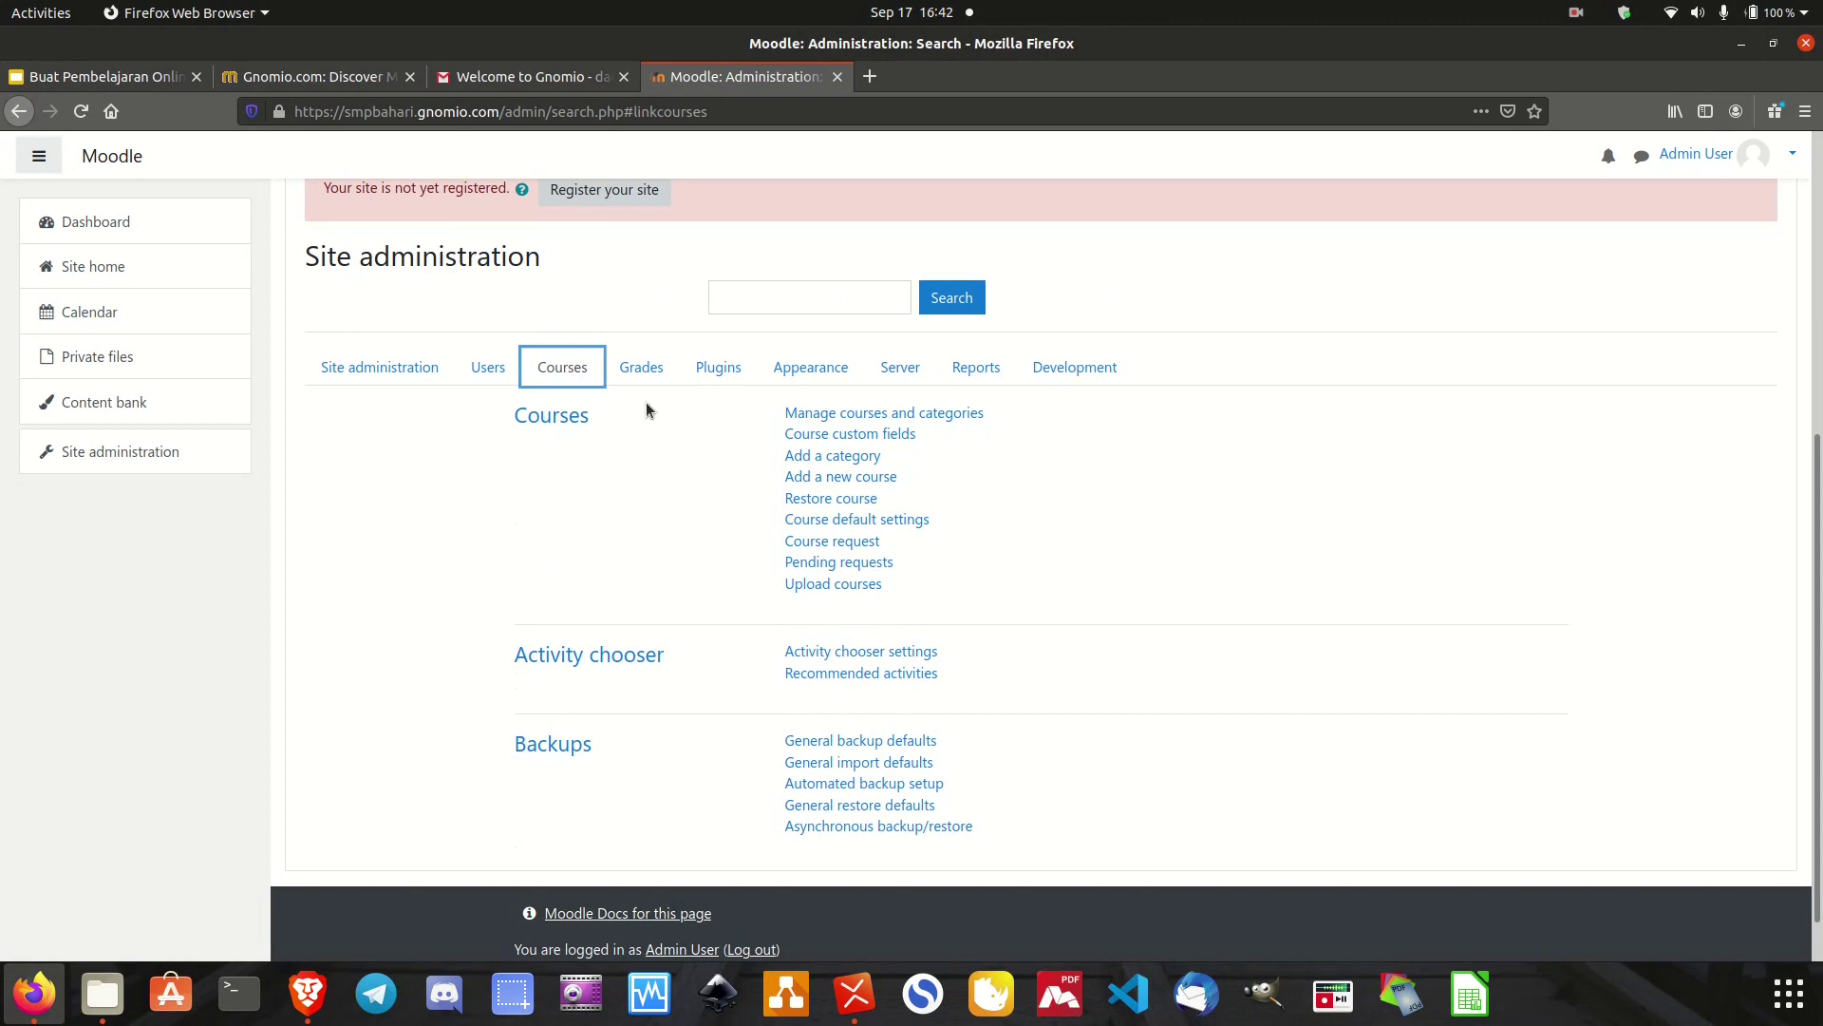
{"action": "left_click", "coordinate": [640, 368]}
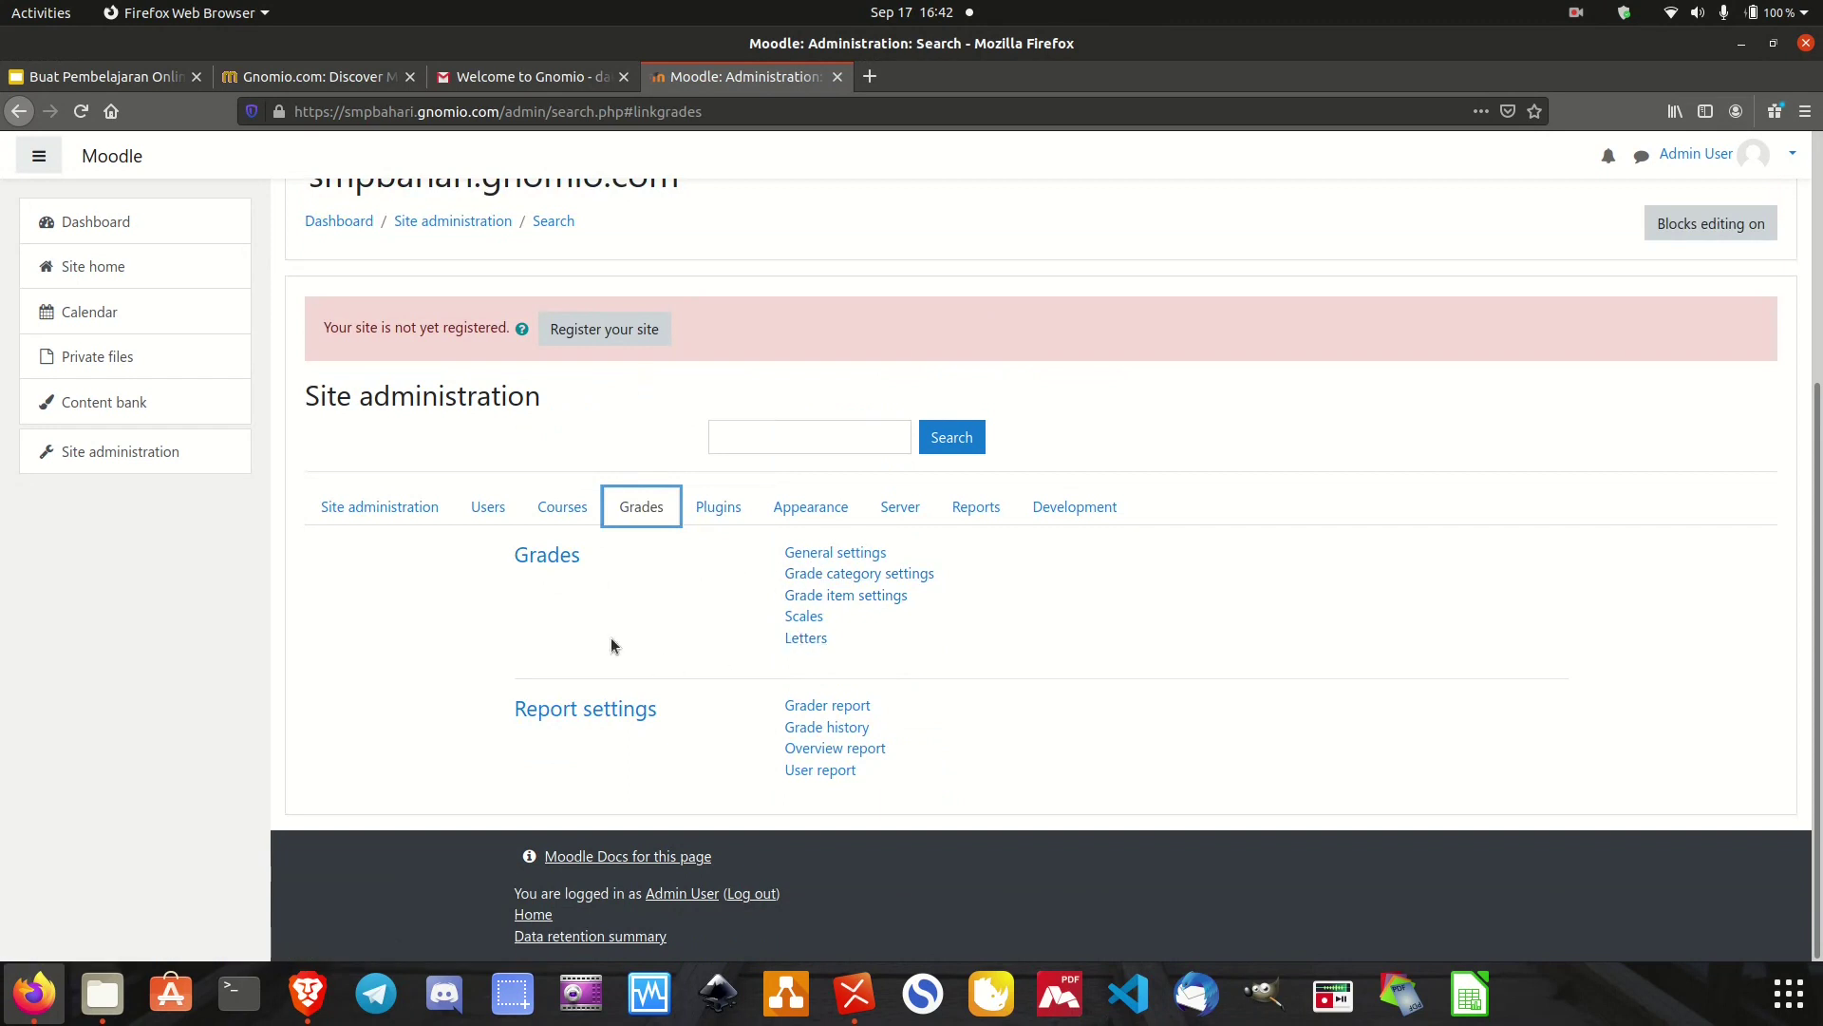
Browse the Activity modules under Plugins, then move to the Appearance settings.
{"action": "left_click", "coordinate": [718, 506]}
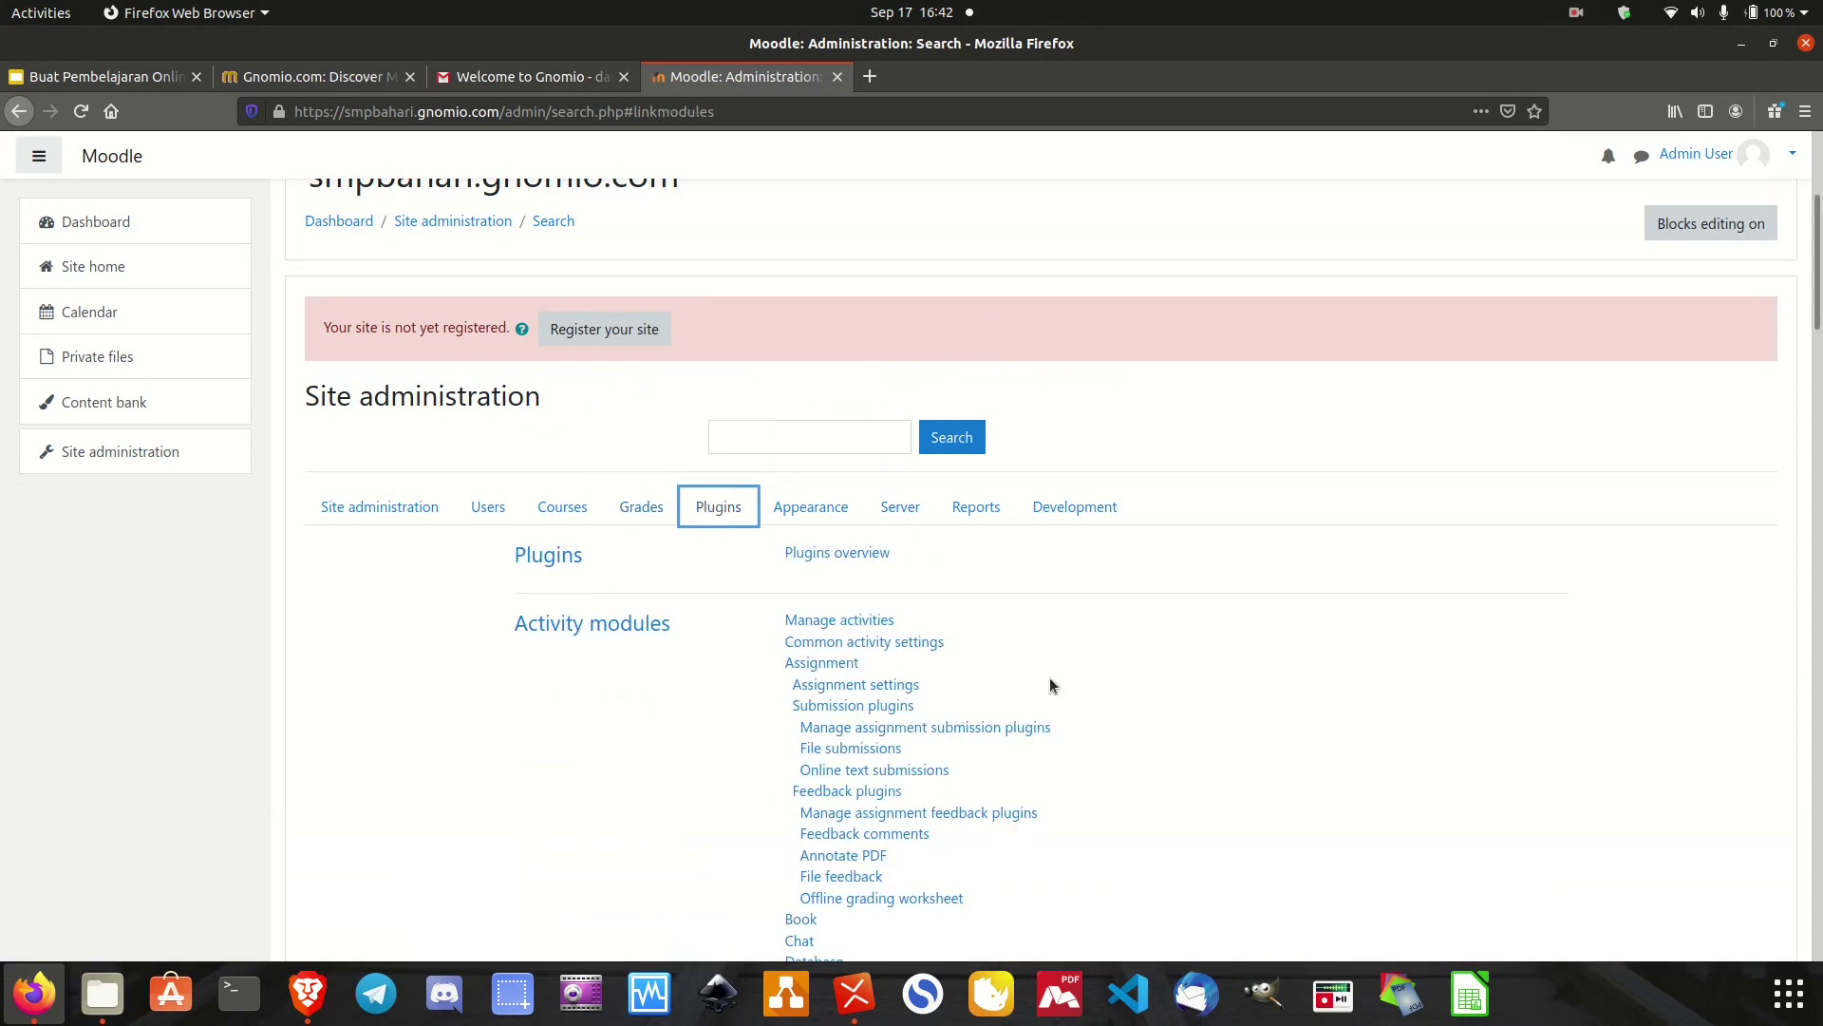
{"action": "scroll", "coordinate": [1051, 678], "scroll_direction": "down", "scroll_amount": 1}
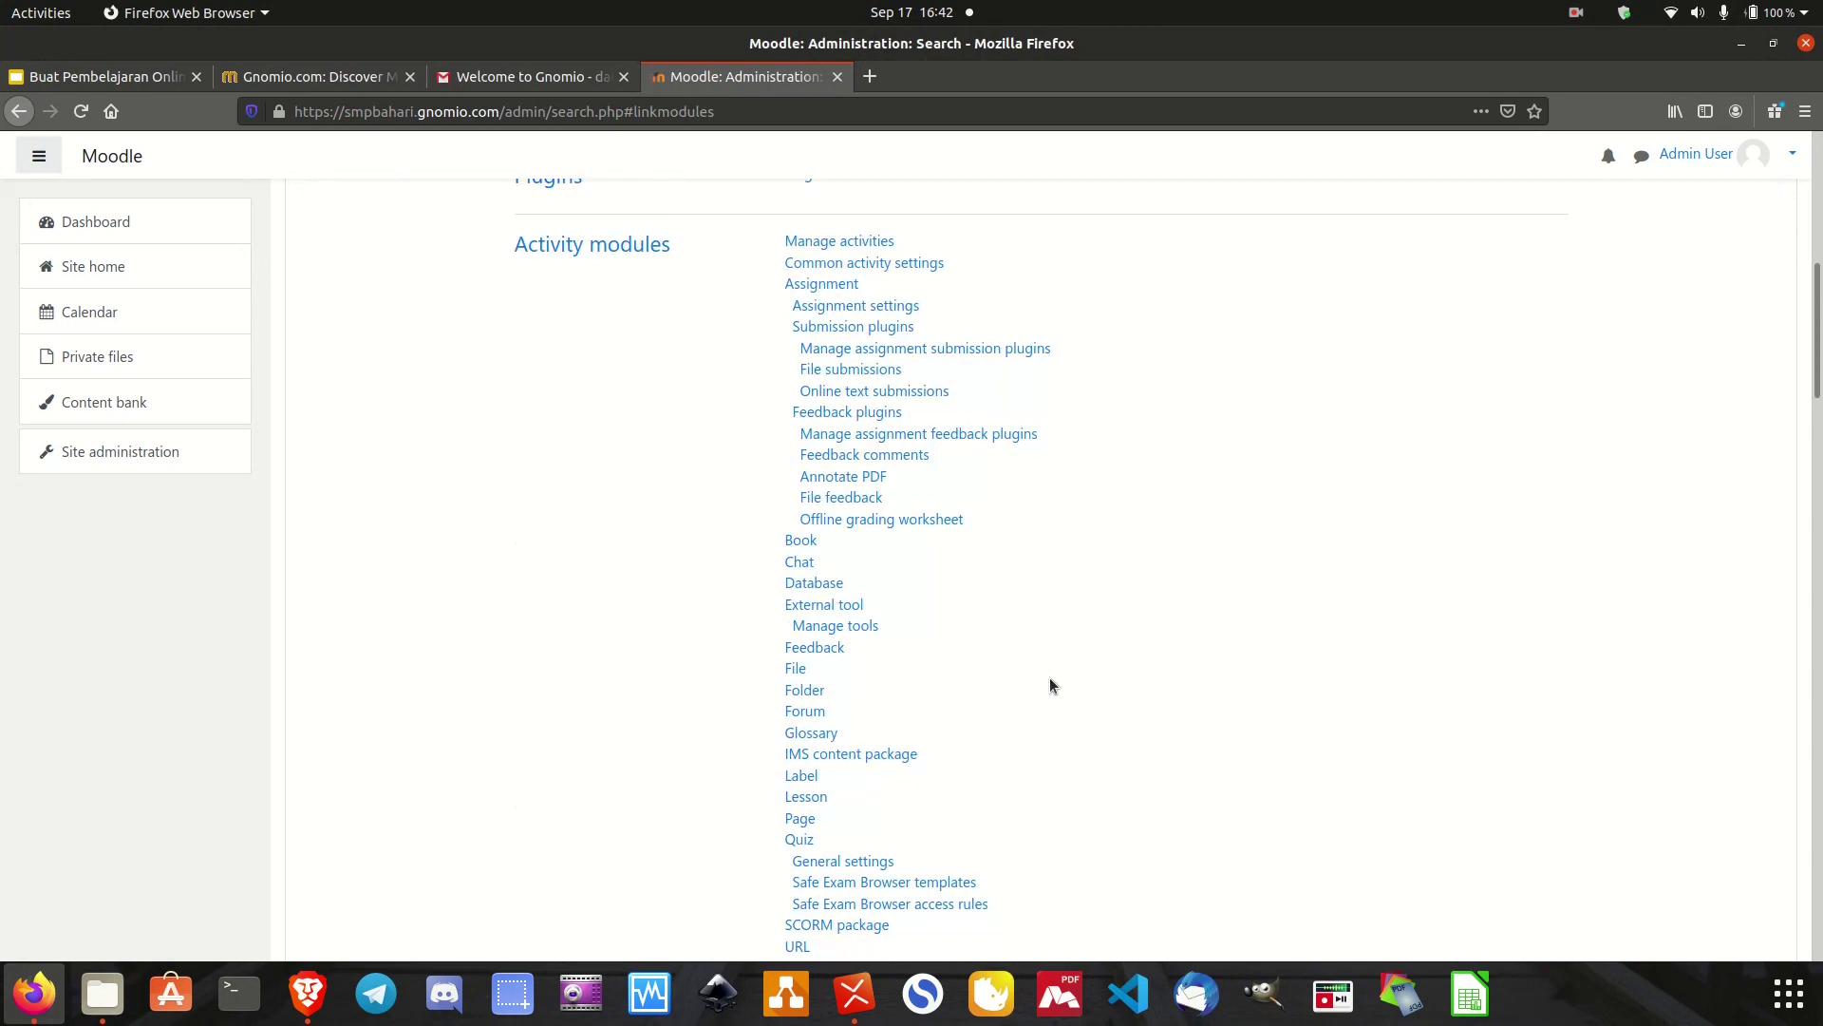
{"action": "scroll", "coordinate": [1050, 684], "scroll_direction": "down", "scroll_amount": 5}
{"action": "scroll", "coordinate": [1051, 684], "scroll_direction": "up", "scroll_amount": 3}
{"action": "scroll", "coordinate": [1050, 681], "scroll_direction": "up", "scroll_amount": 5}
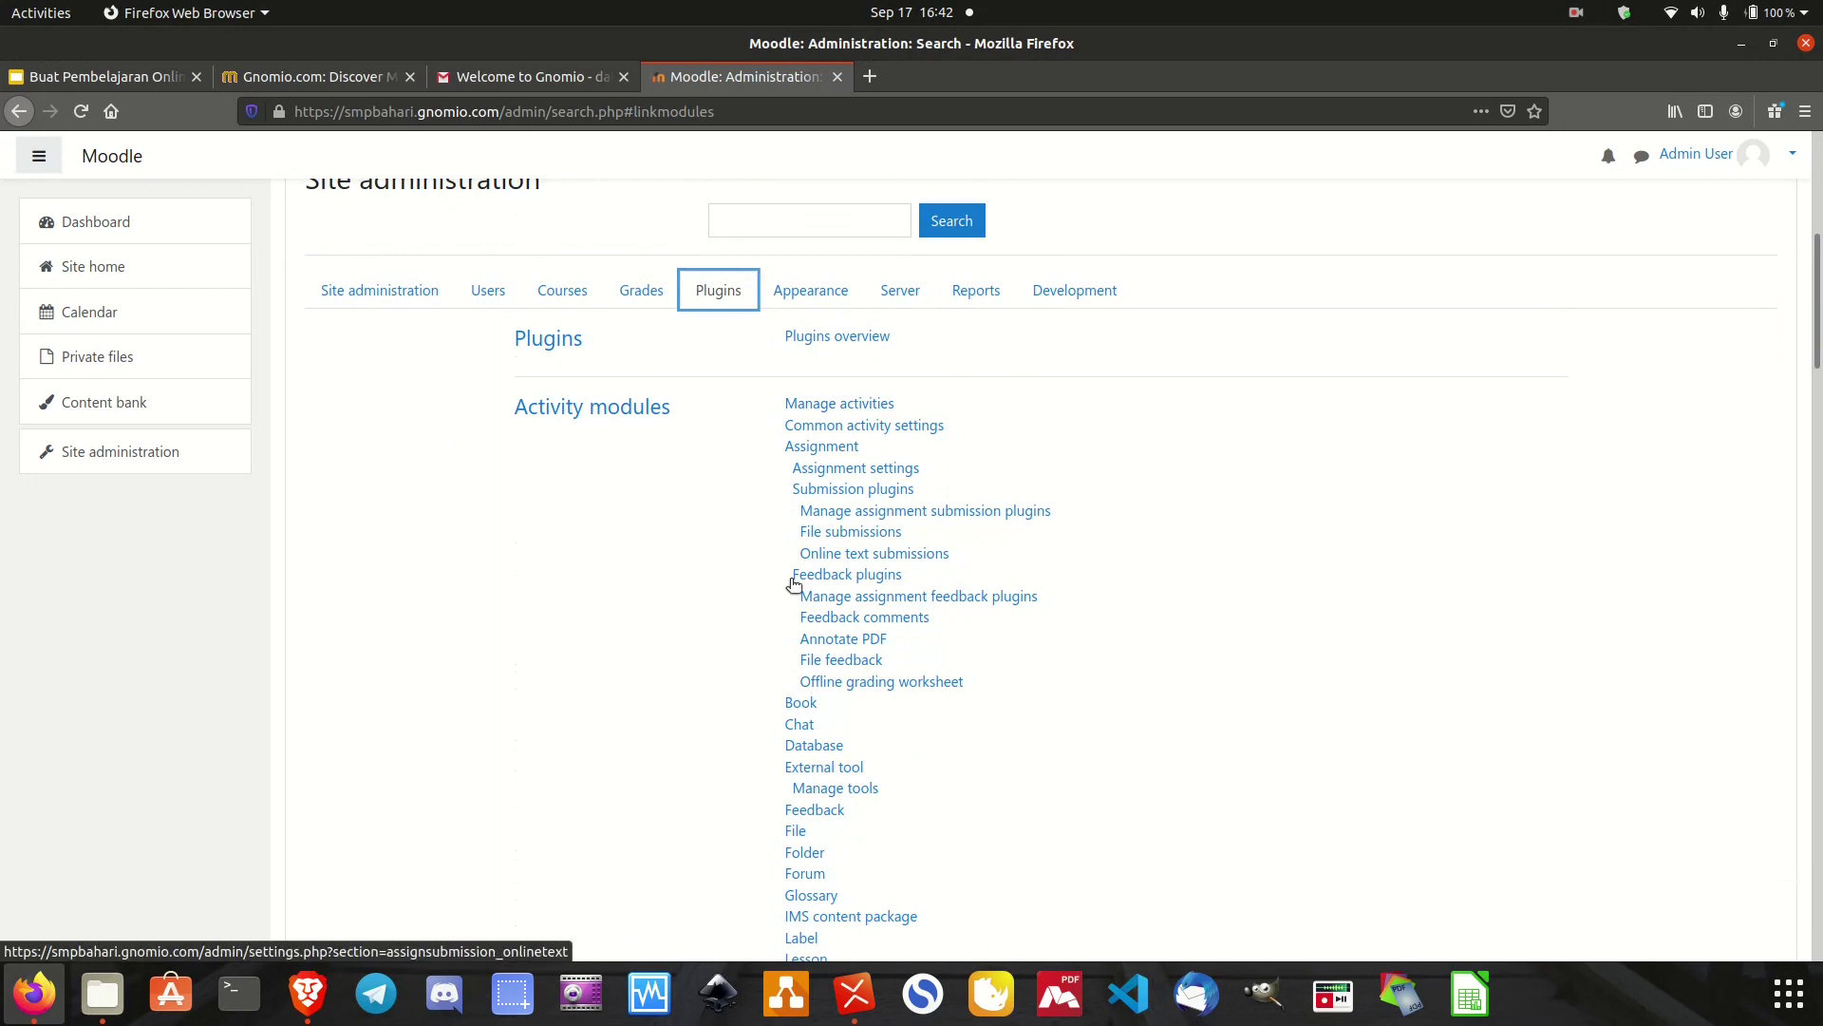
{"action": "scroll", "coordinate": [696, 713], "scroll_direction": "down", "scroll_amount": 2}
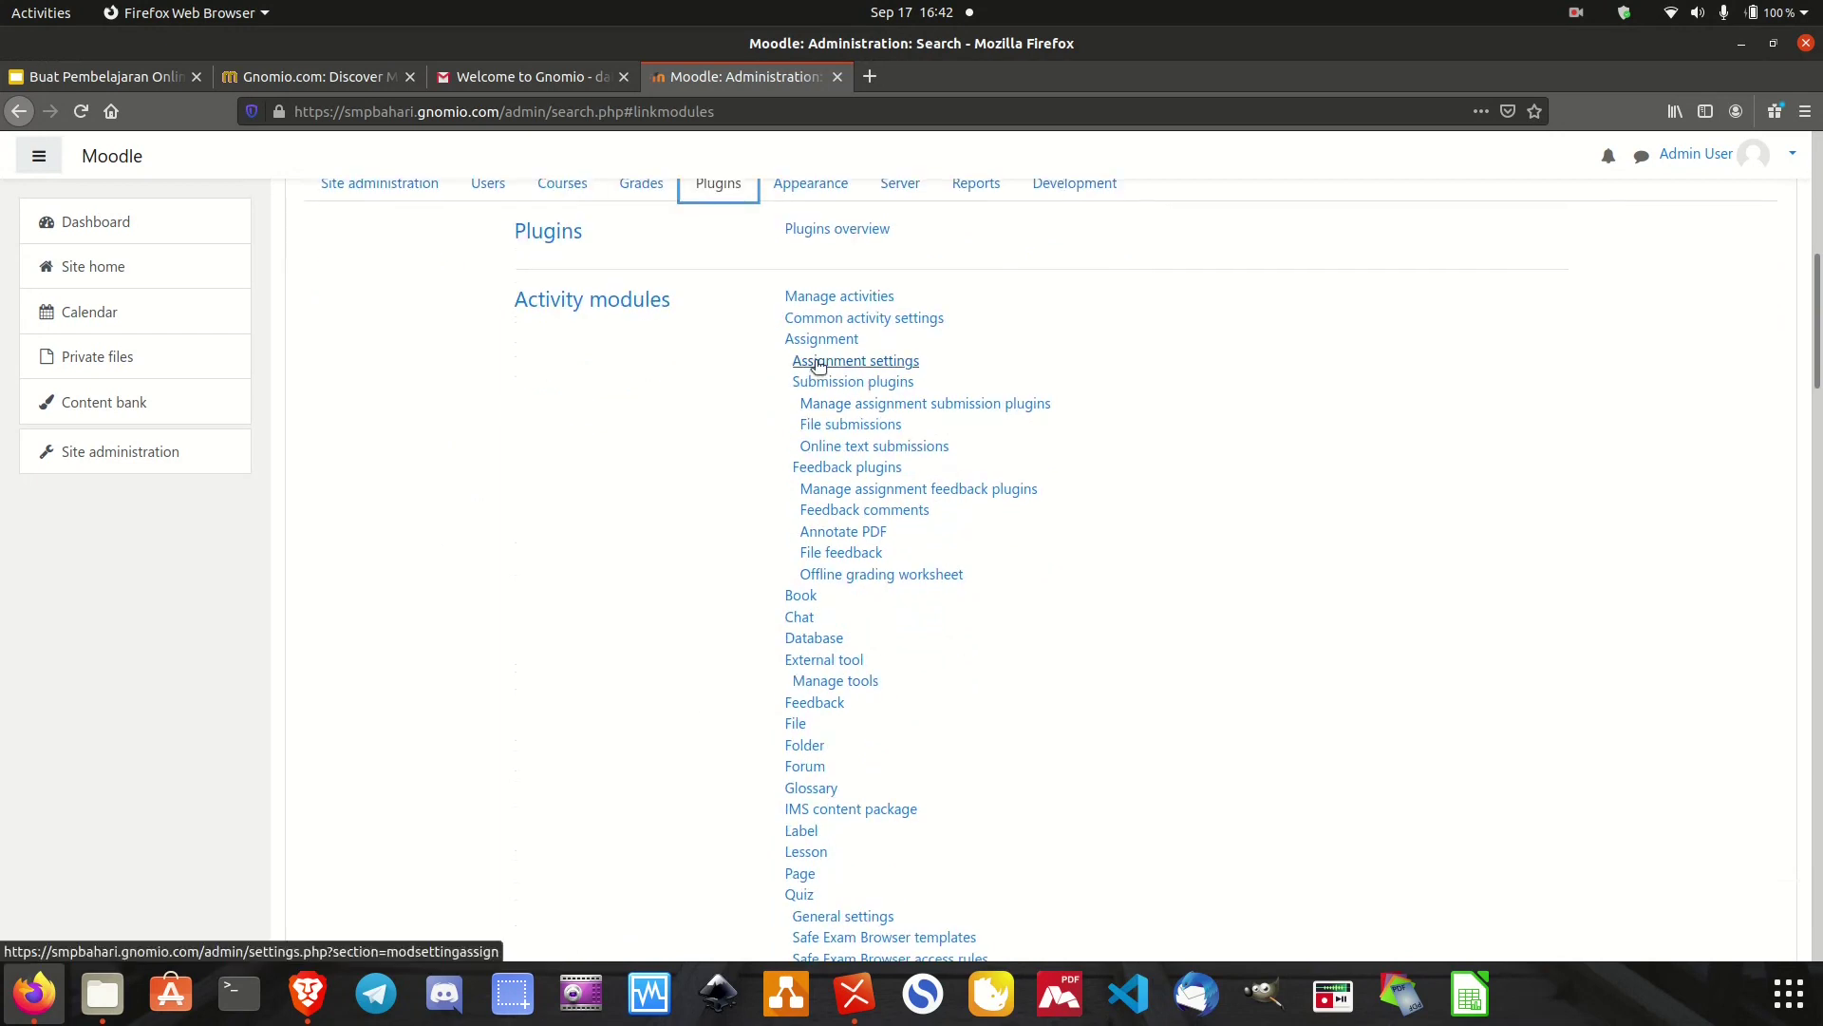
{"action": "scroll", "coordinate": [813, 367], "scroll_direction": "up", "scroll_amount": 5}
{"action": "left_click", "coordinate": [812, 452]}
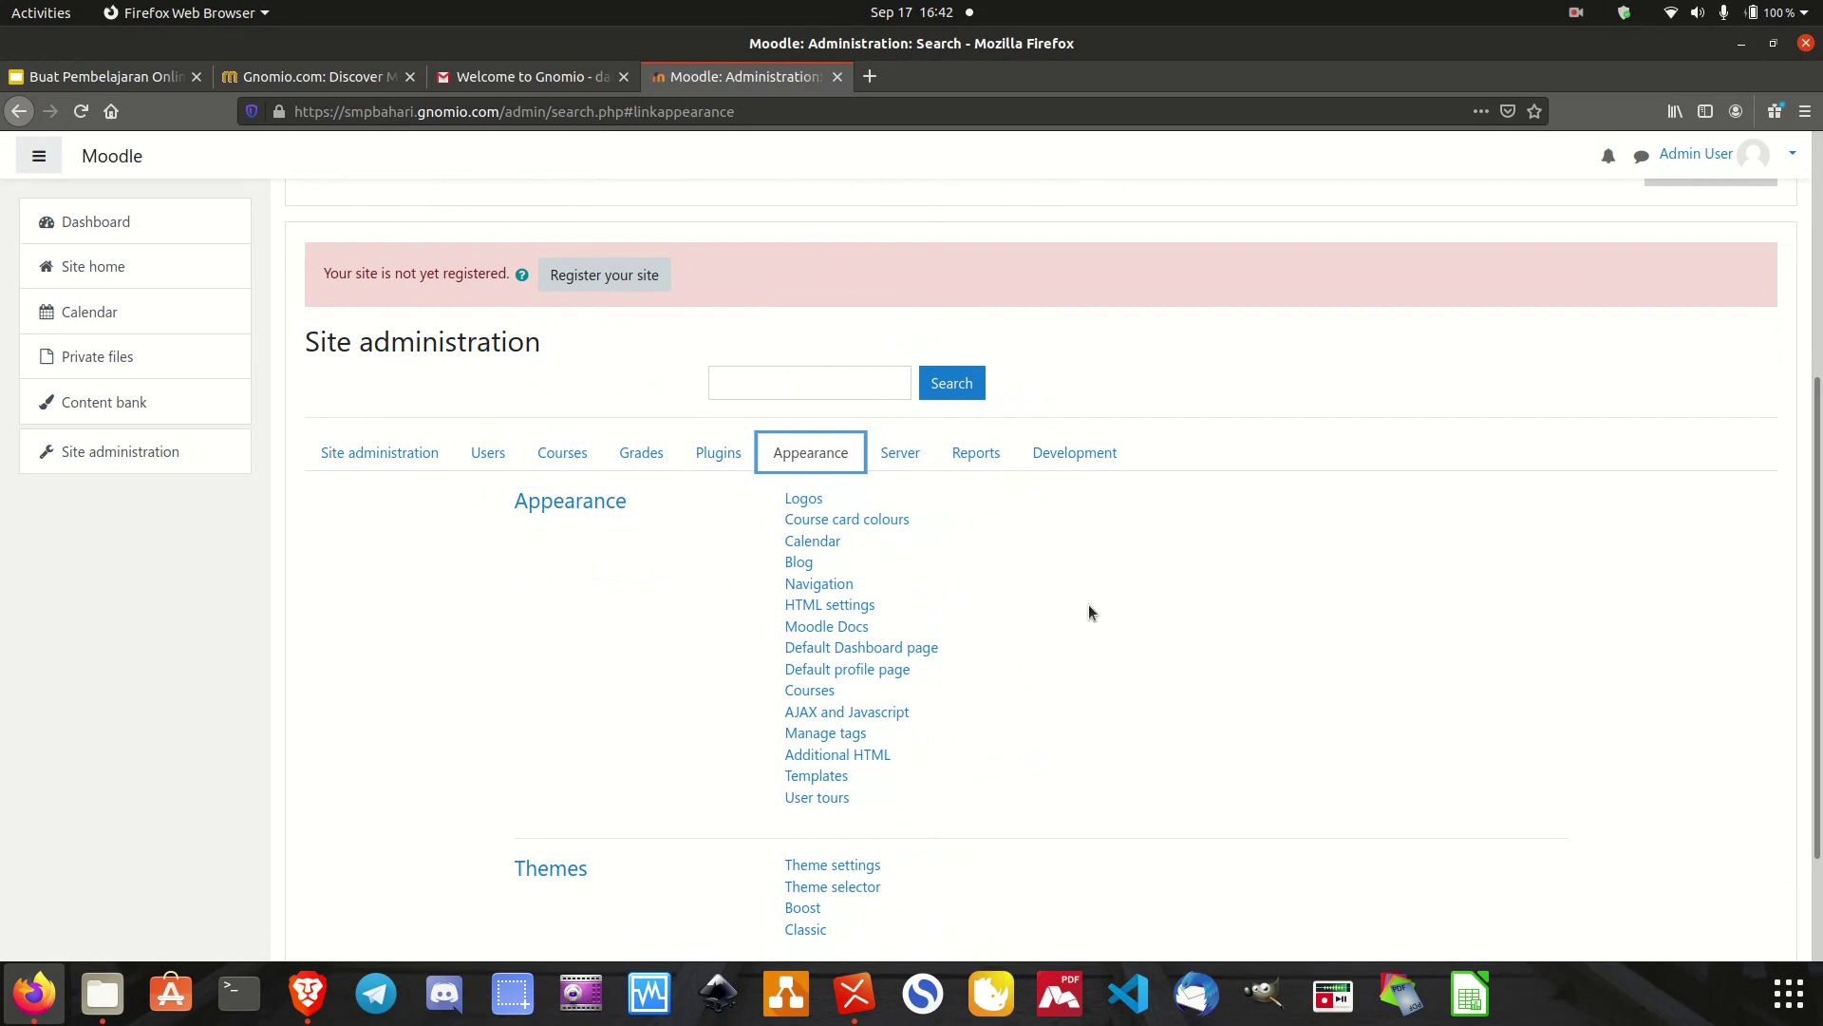
View the Server, Reports and Development sections in turn, then go back to Courses.
{"action": "scroll", "coordinate": [1035, 654], "scroll_direction": "down", "scroll_amount": 3}
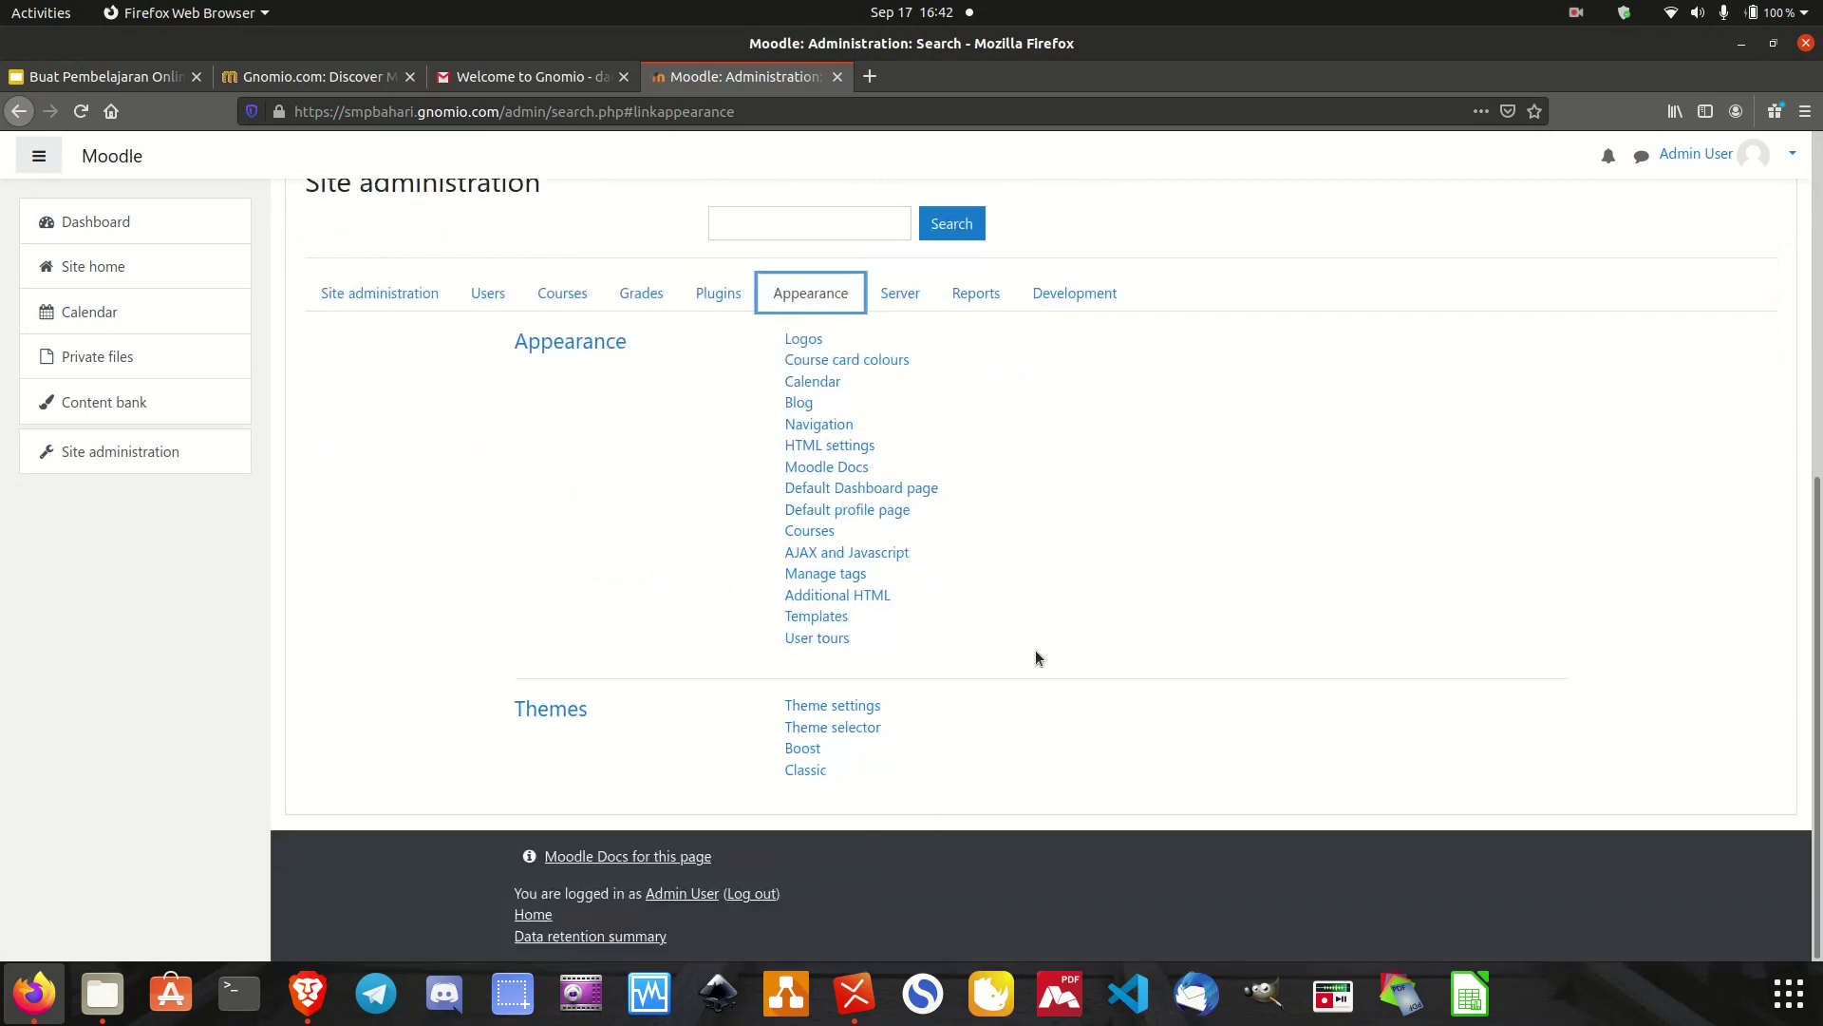
{"action": "scroll", "coordinate": [1058, 600], "scroll_direction": "up", "scroll_amount": 3}
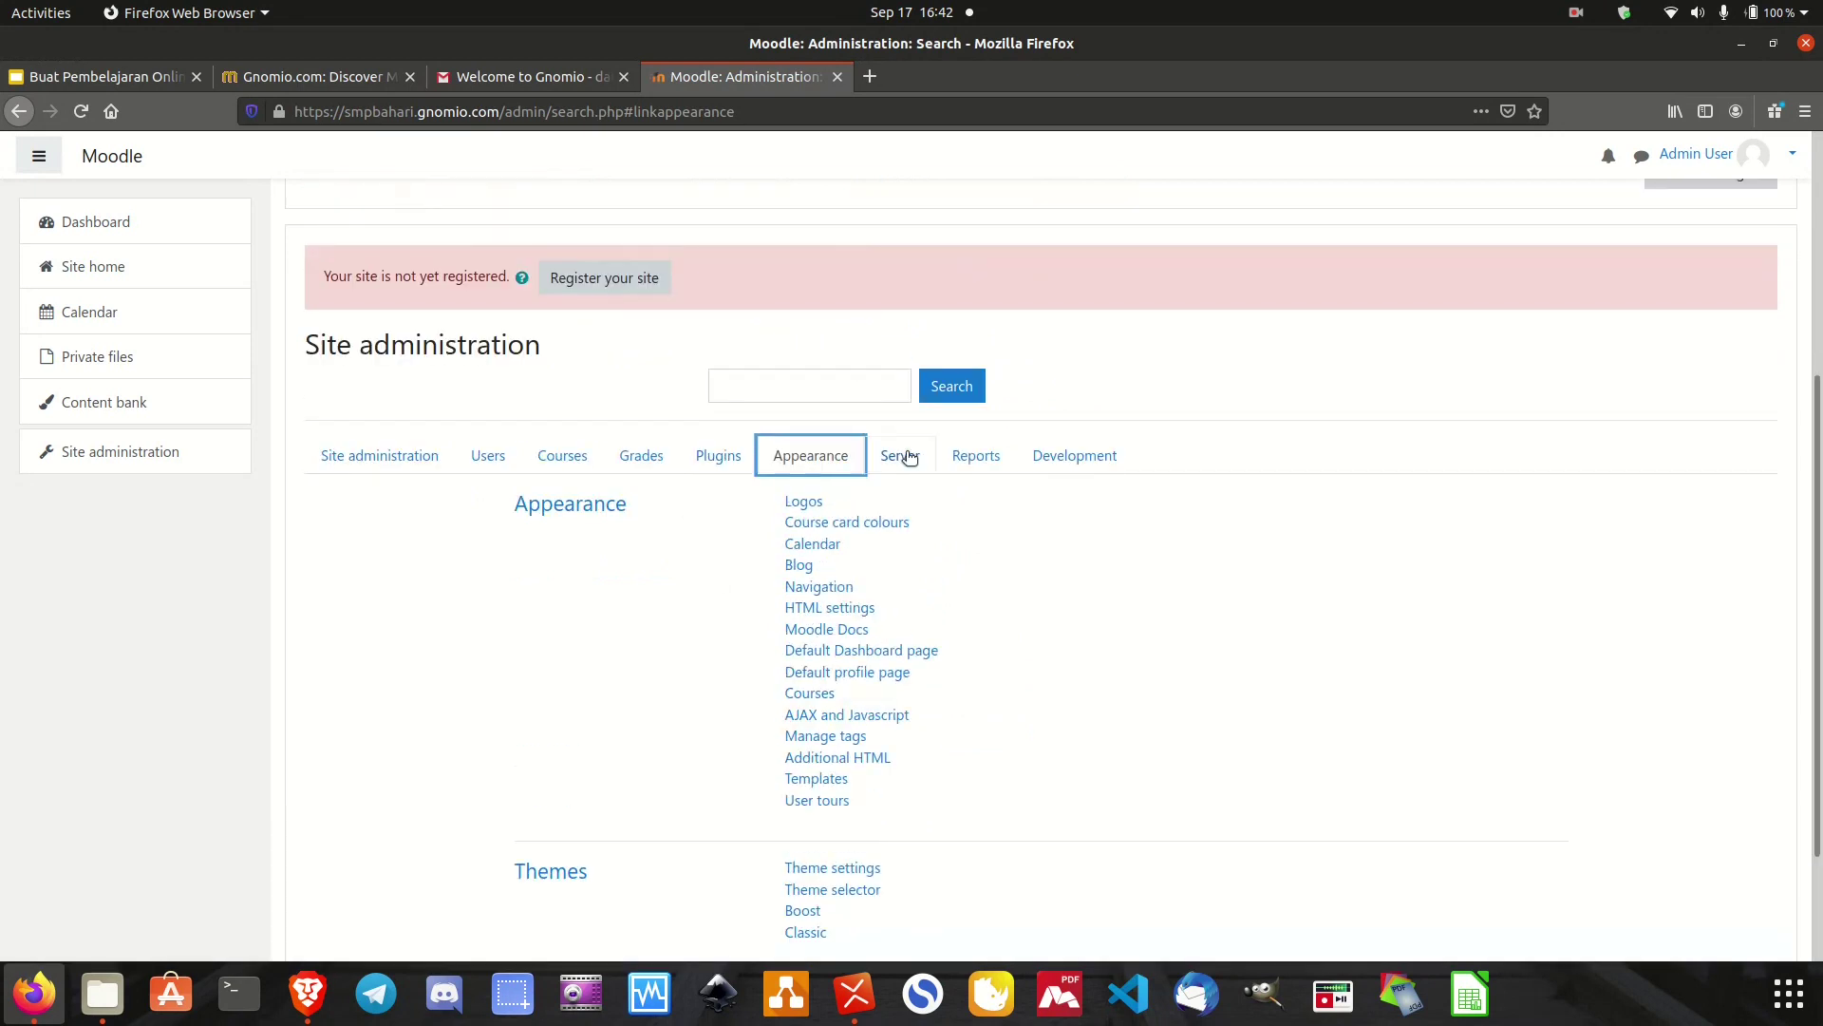
{"action": "left_click", "coordinate": [904, 458]}
{"action": "scroll", "coordinate": [989, 623], "scroll_direction": "down", "scroll_amount": 3}
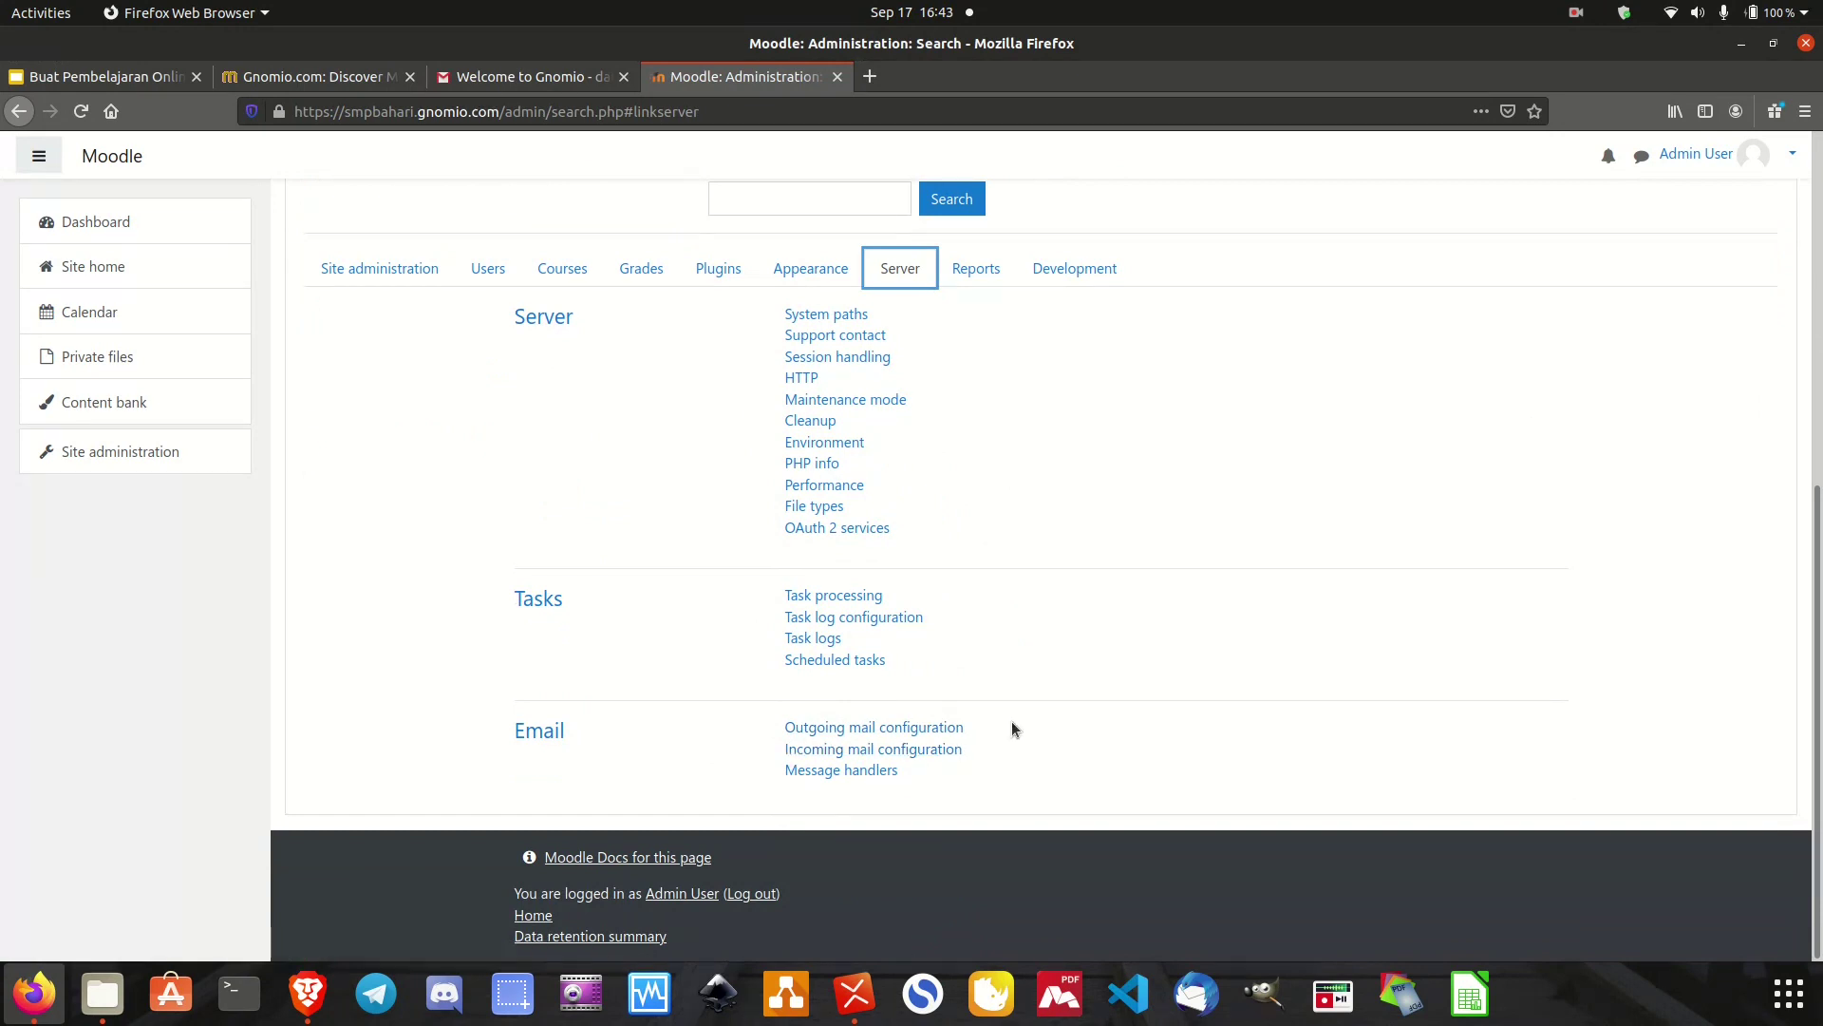
{"action": "left_click", "coordinate": [963, 264]}
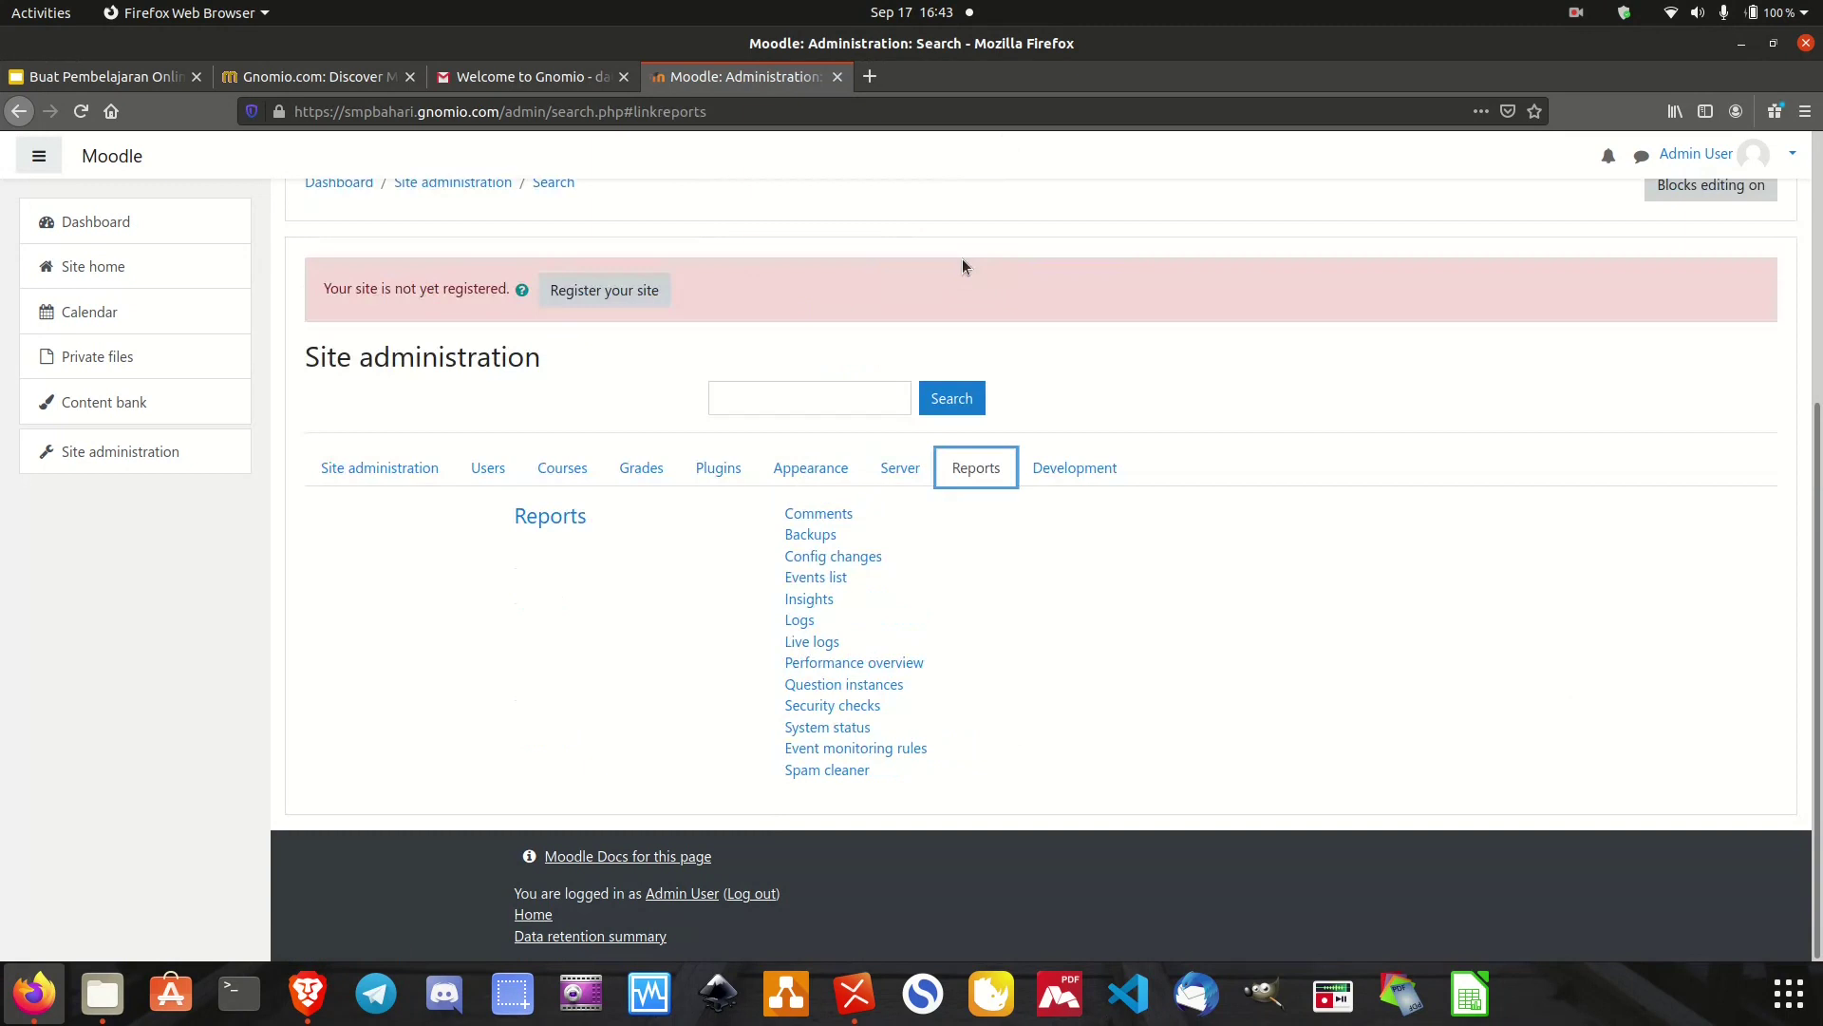
{"action": "left_click", "coordinate": [1094, 467]}
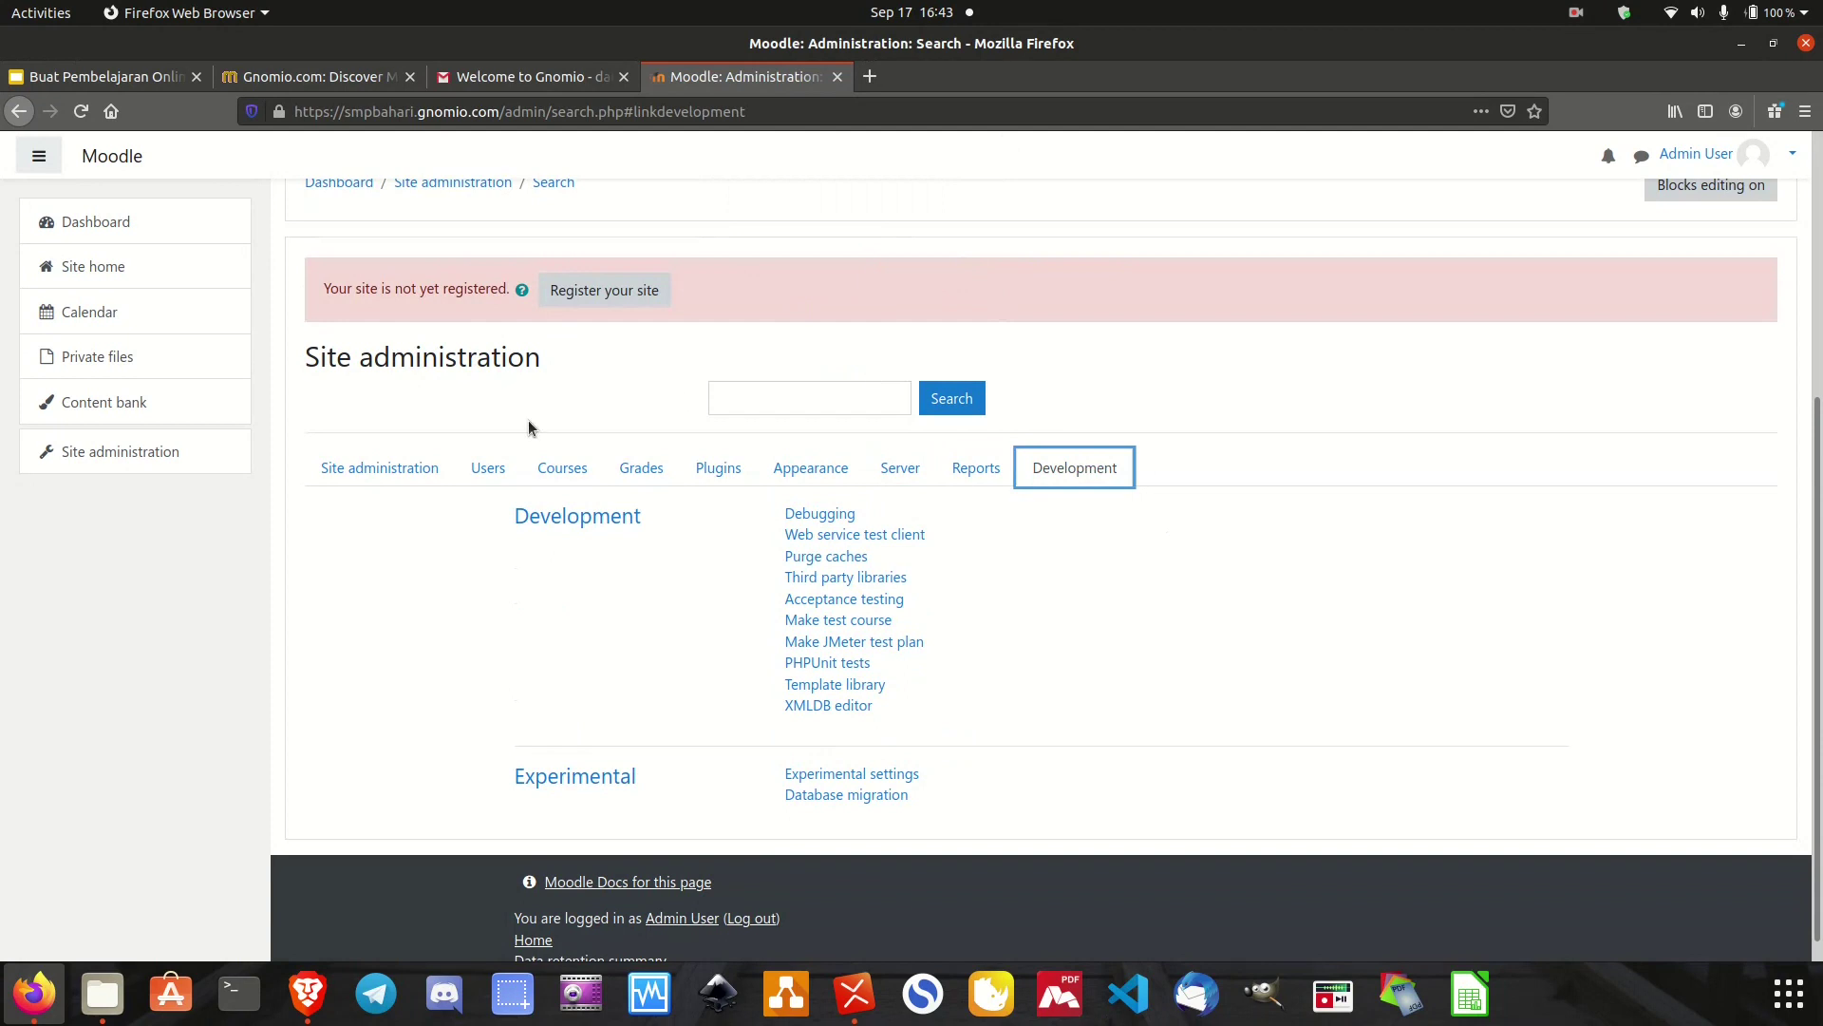
{"action": "left_click", "coordinate": [560, 472]}
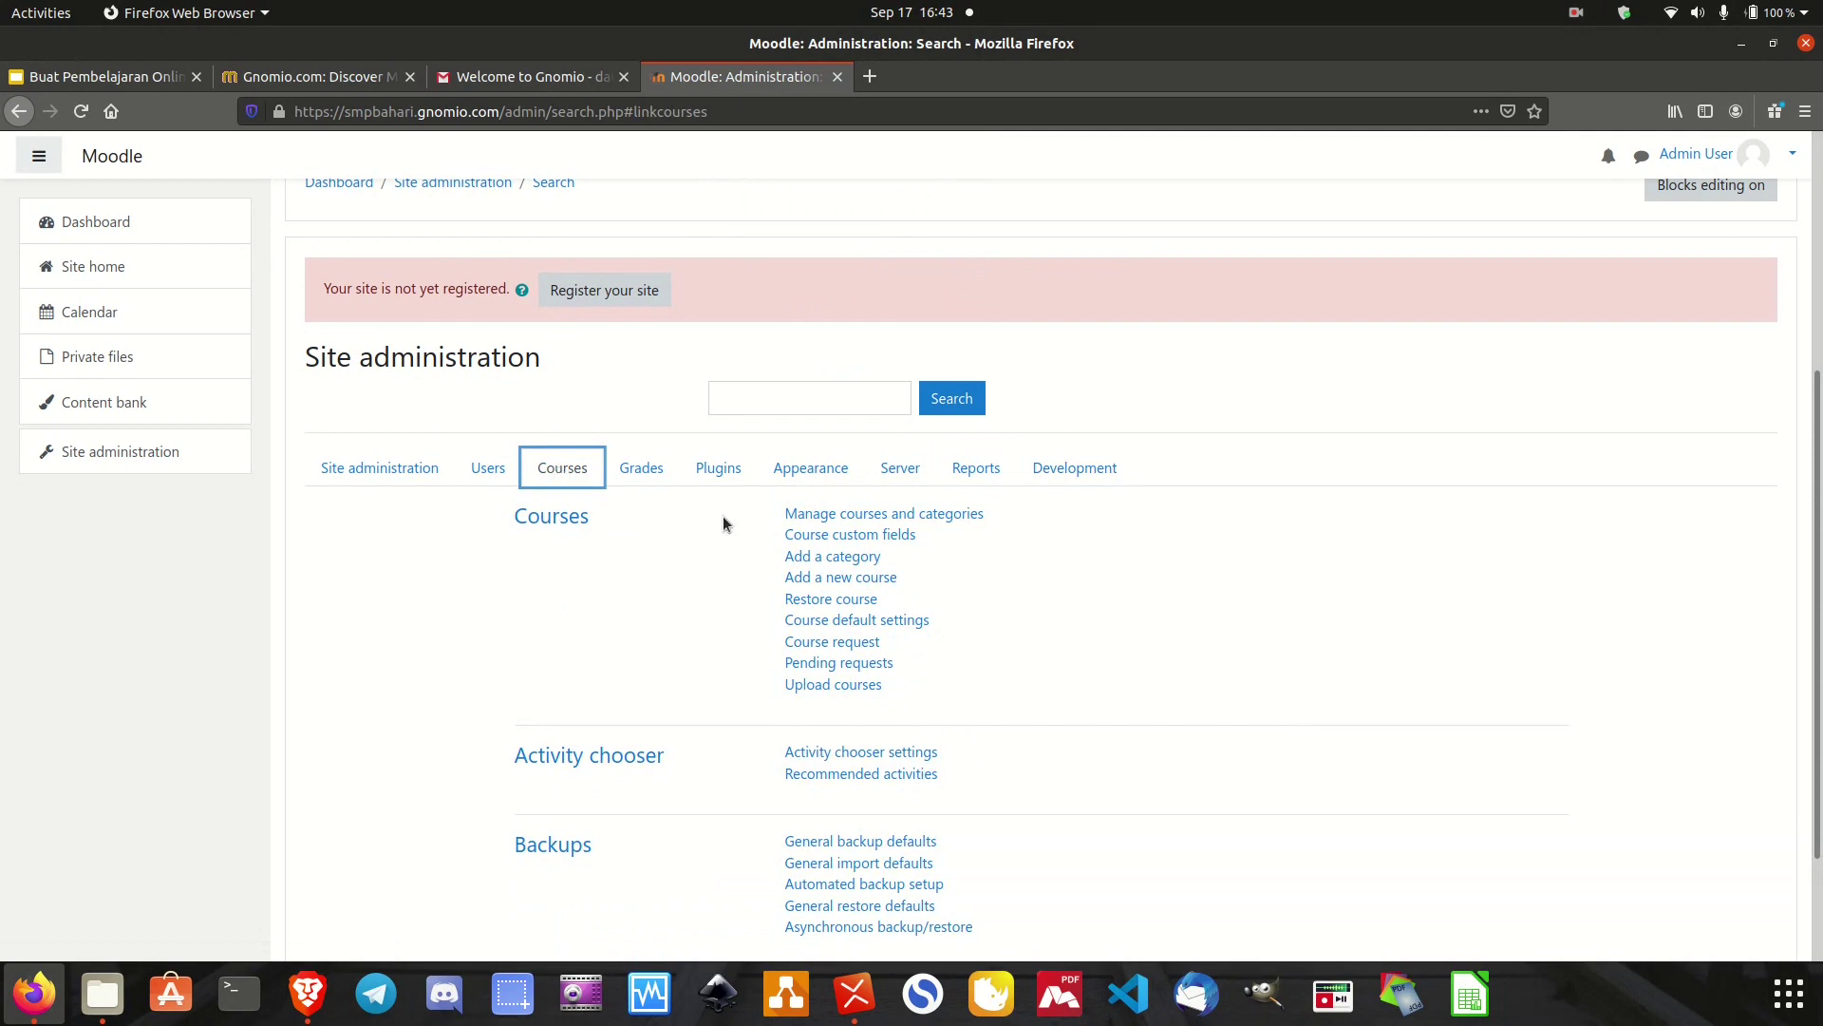
In course and category management, create a category 'Kelas VII' with parent Top.
{"action": "left_click", "coordinate": [897, 514]}
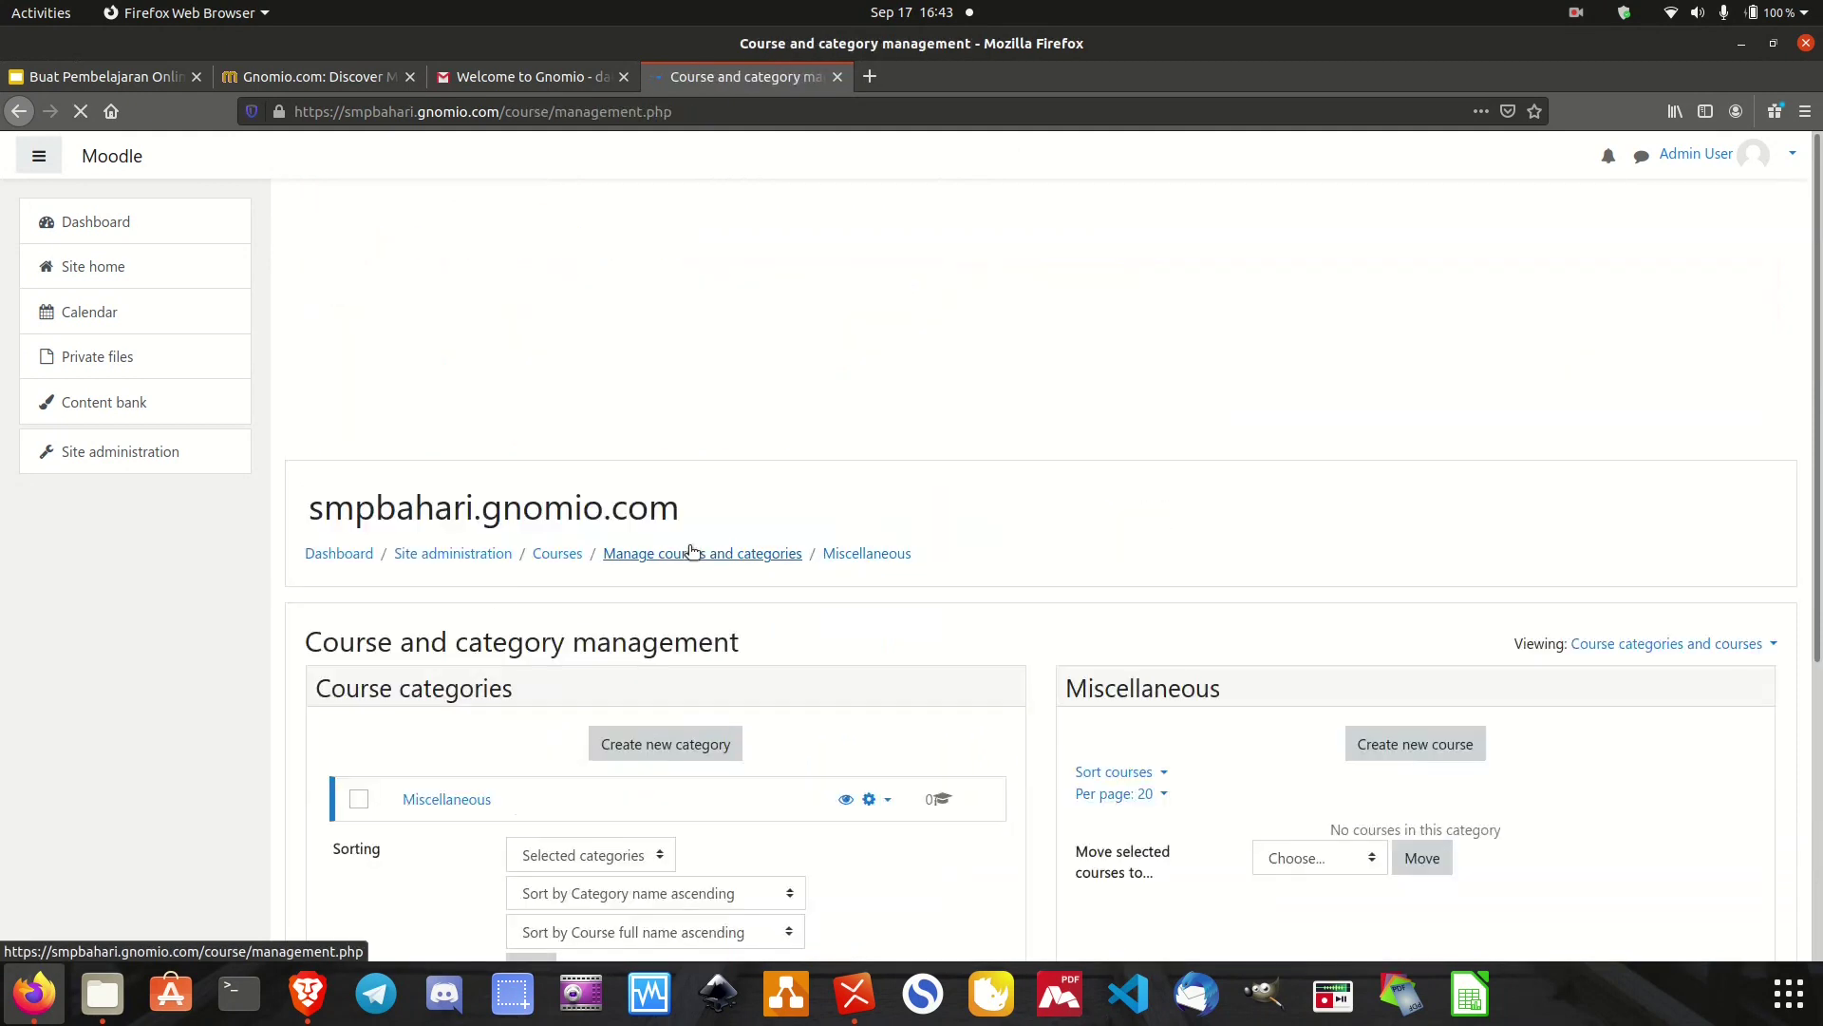
{"action": "scroll", "coordinate": [428, 707], "scroll_direction": "down", "scroll_amount": 3}
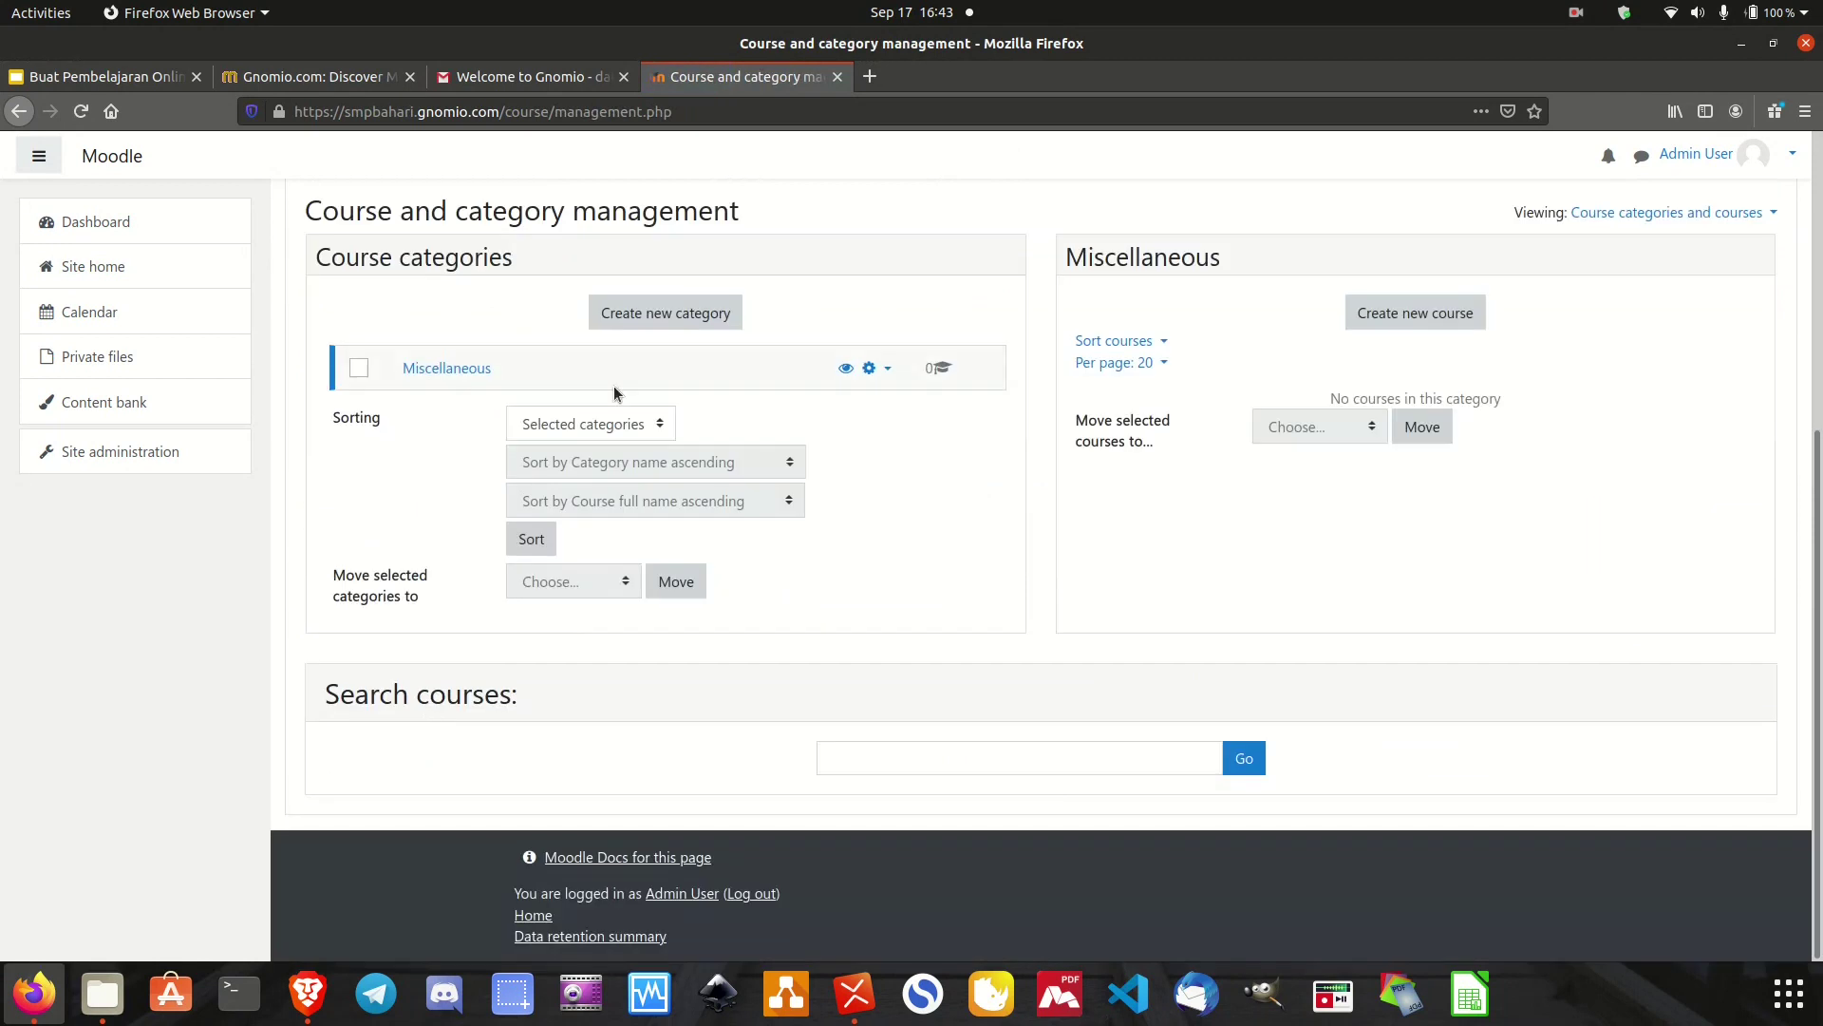
{"action": "left_click", "coordinate": [701, 324]}
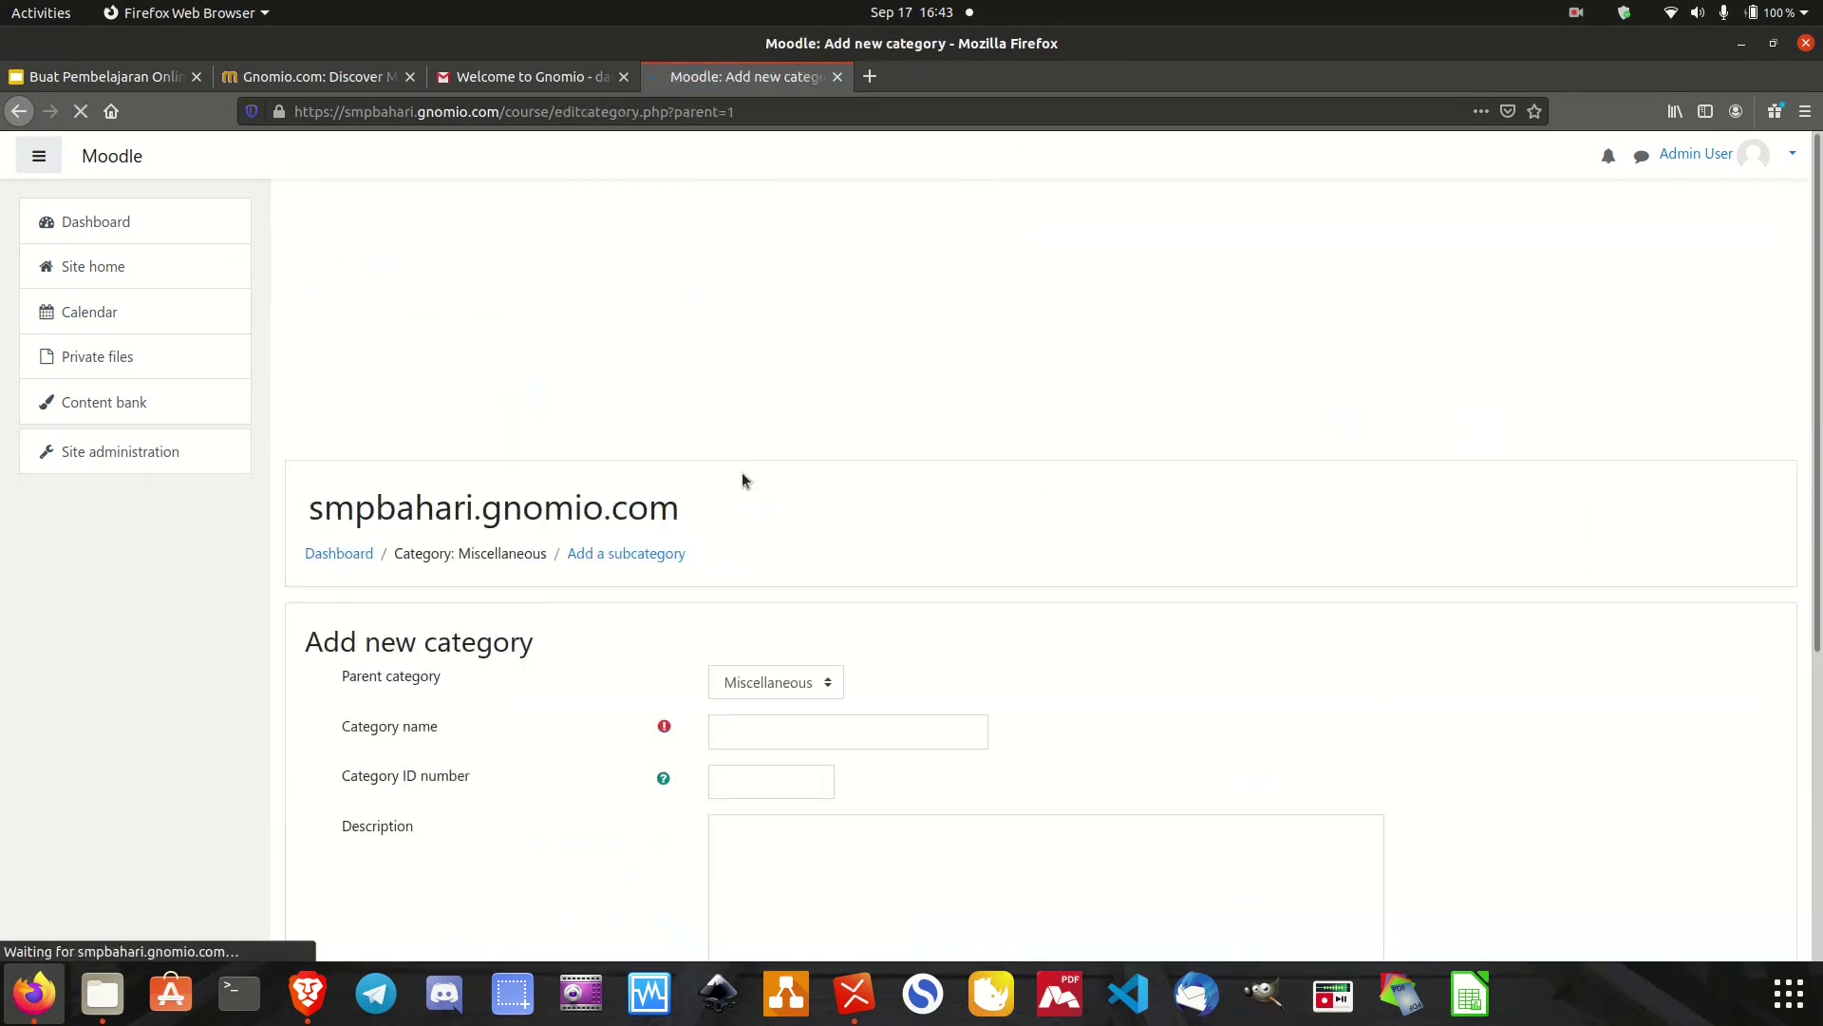
{"action": "scroll", "coordinate": [757, 675], "scroll_direction": "down", "scroll_amount": 2}
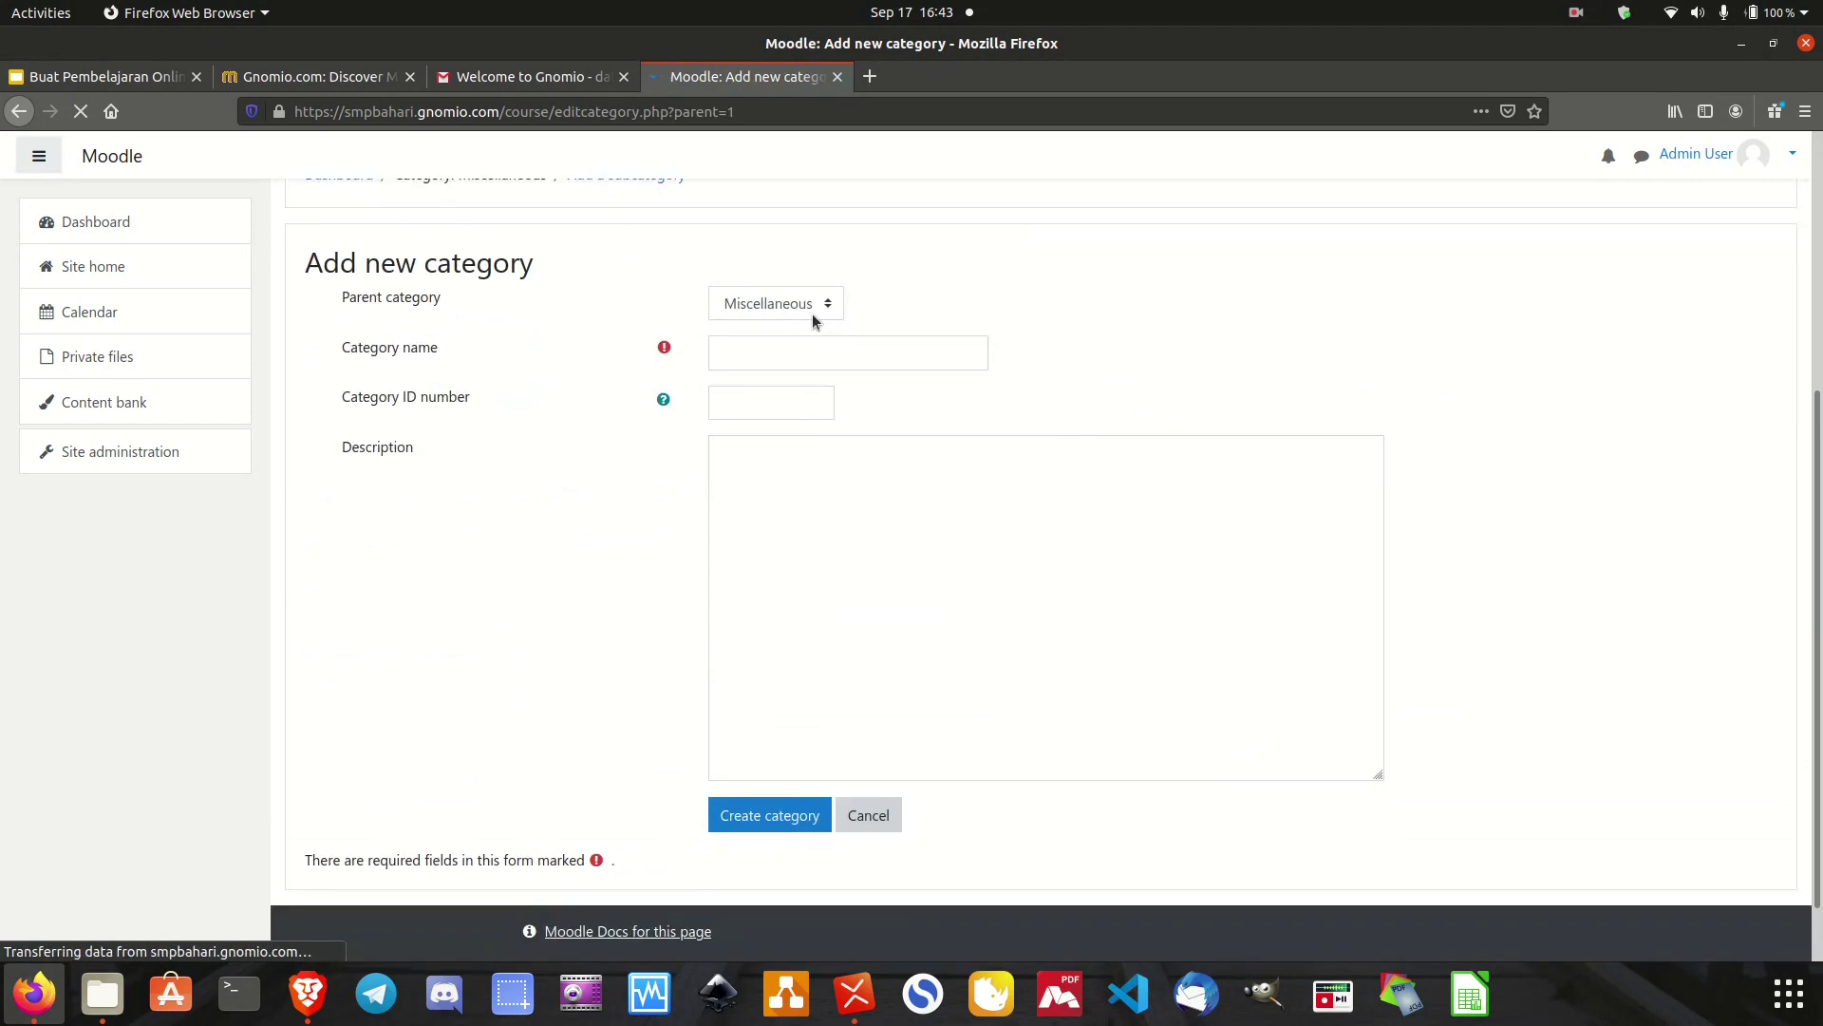
{"action": "left_click", "coordinate": [829, 305]}
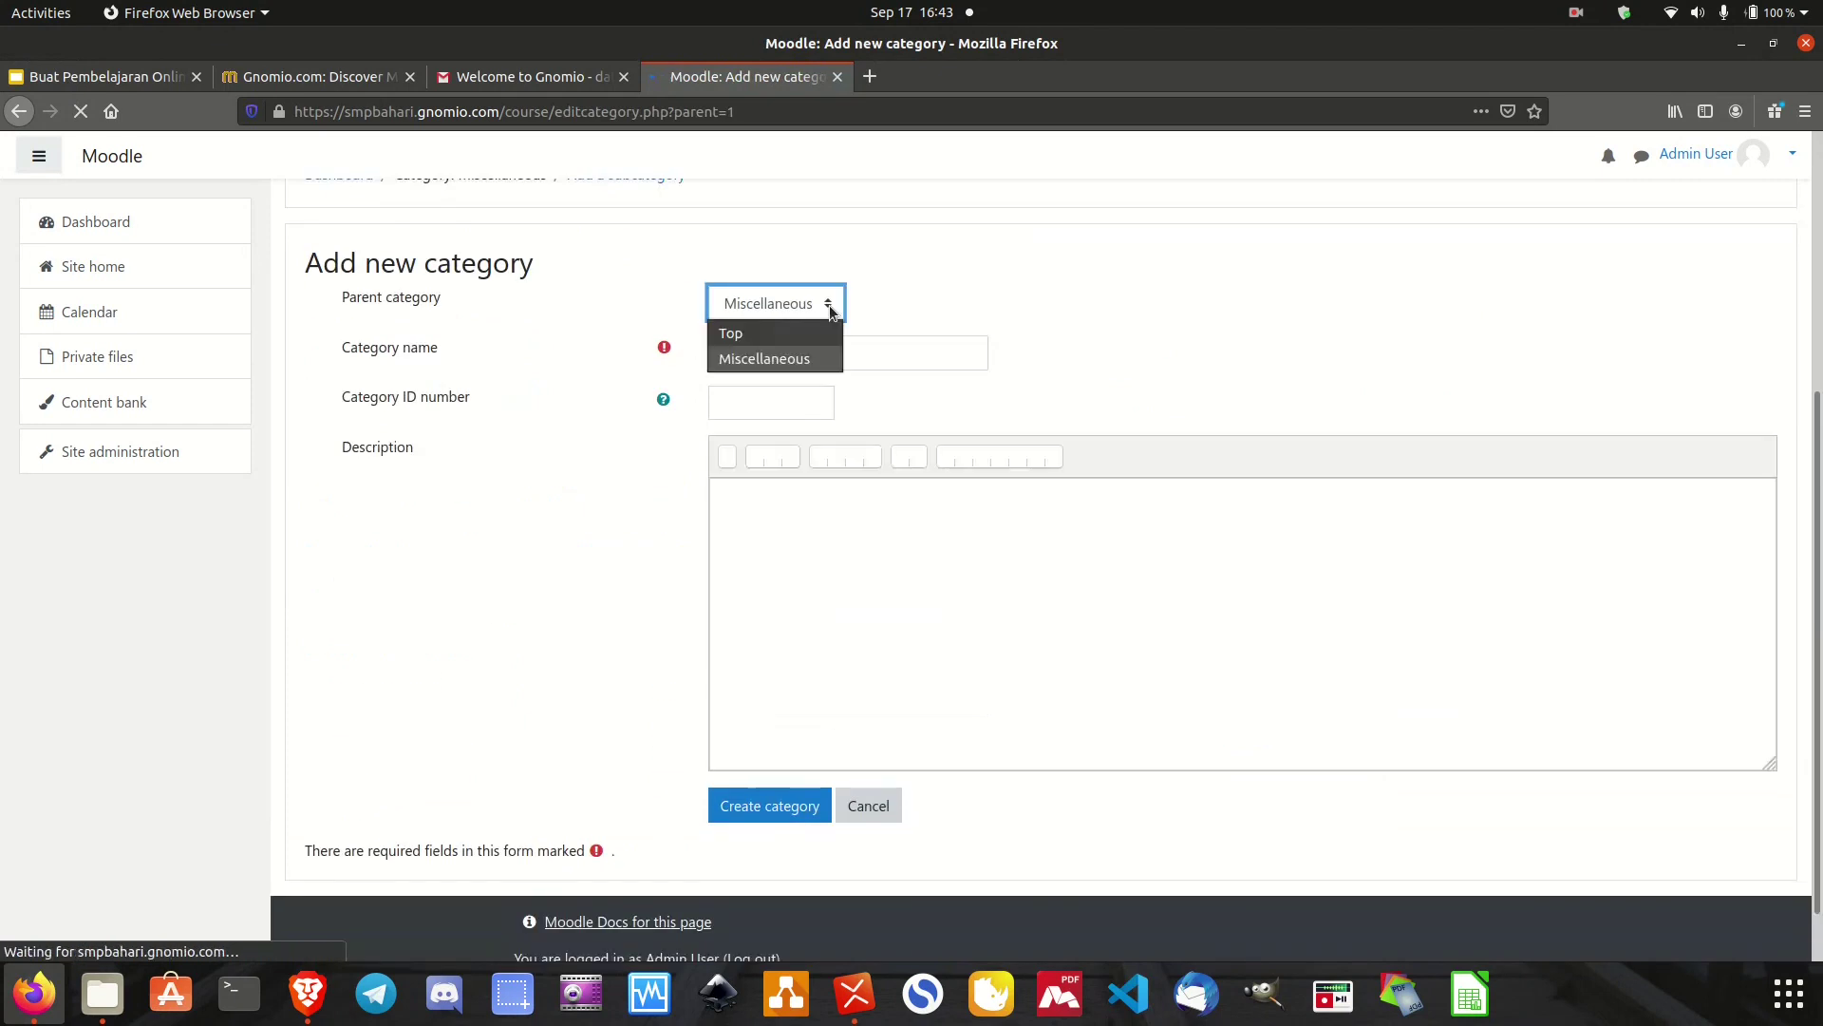
{"action": "left_click", "coordinate": [790, 332]}
{"action": "left_click", "coordinate": [787, 361]}
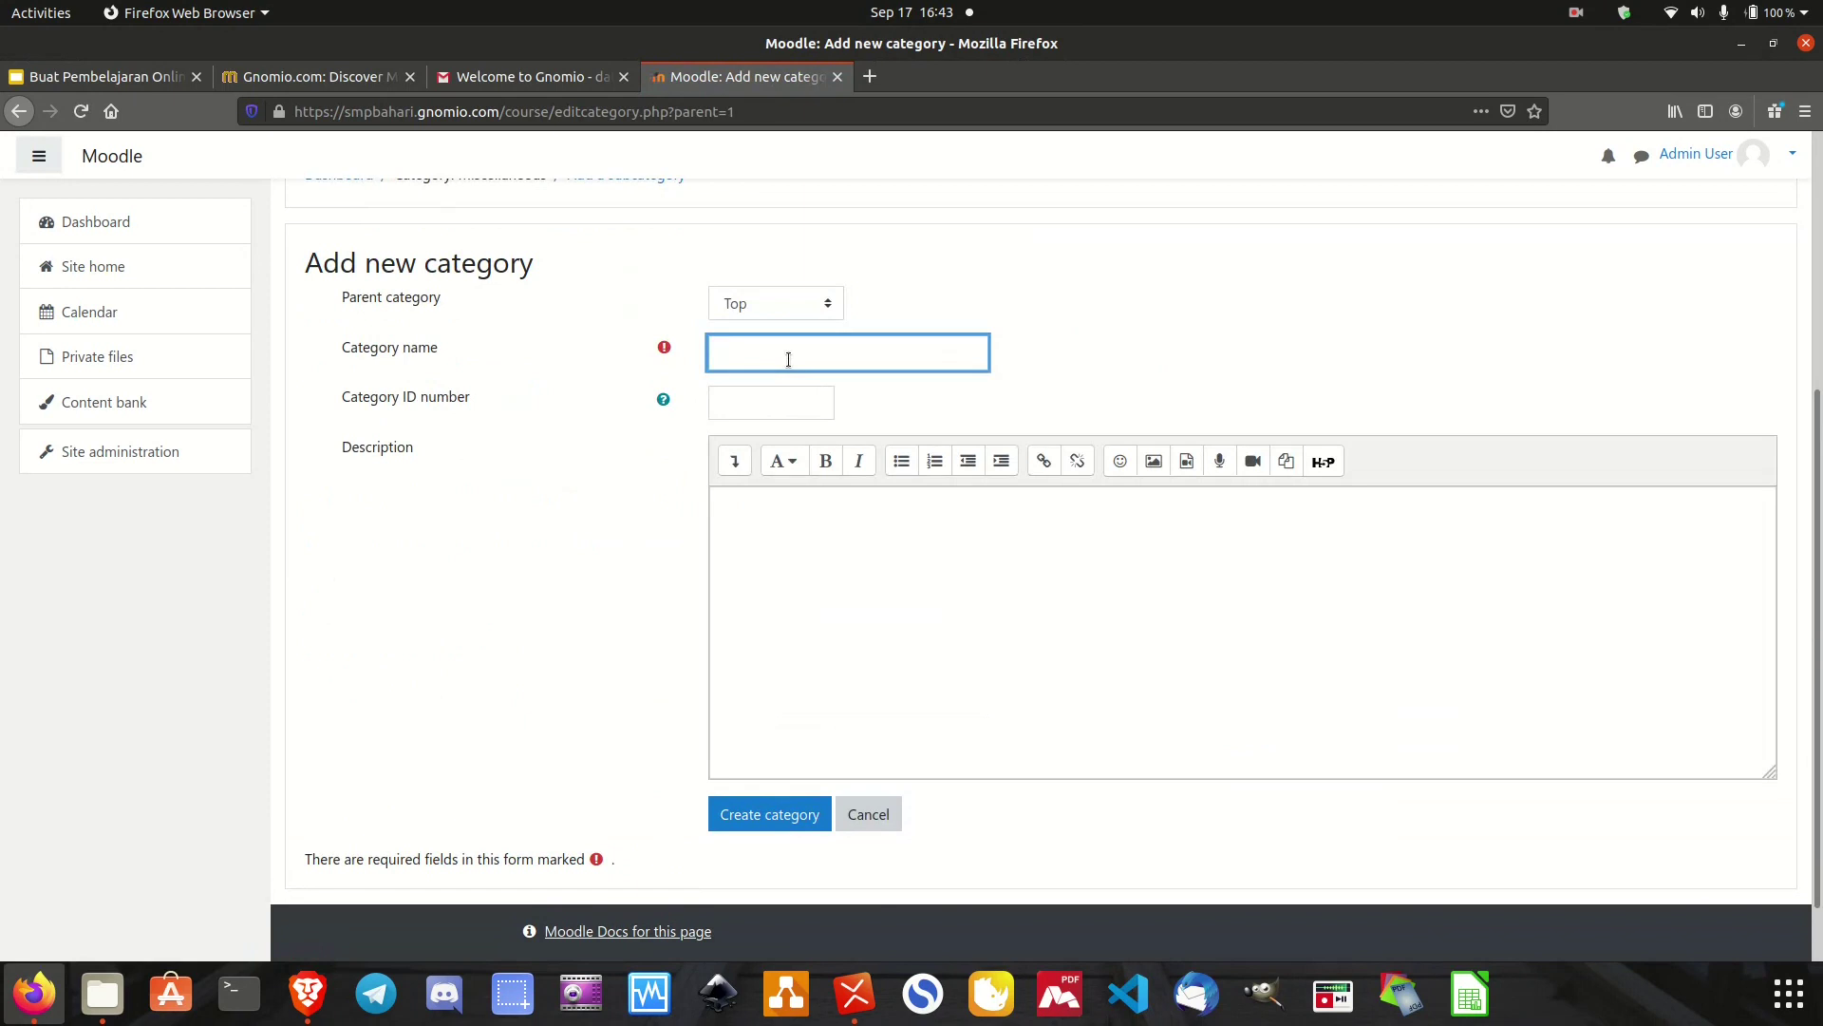
{"action": "type", "text": "Kelas VII"}
{"action": "left_click", "coordinate": [767, 821]}
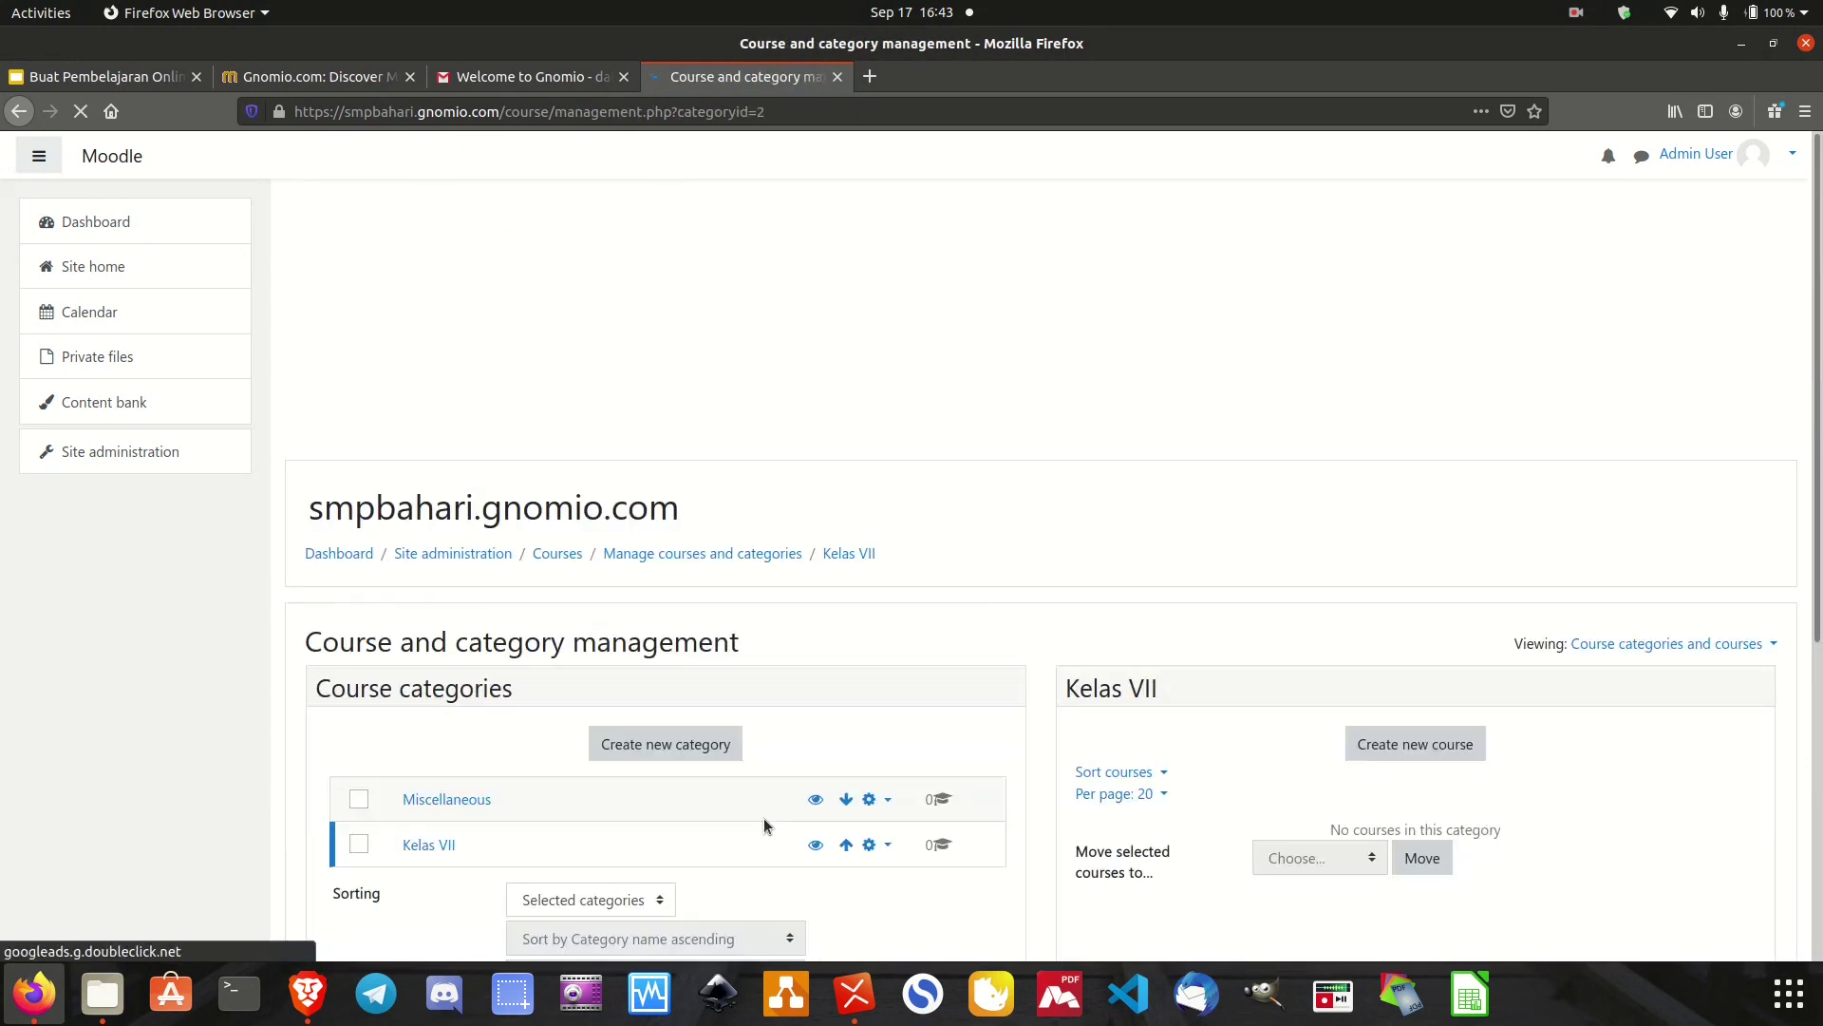
Create a top-level category named 'Kelas VIII'.
{"action": "scroll", "coordinate": [763, 817], "scroll_direction": "down", "scroll_amount": 3}
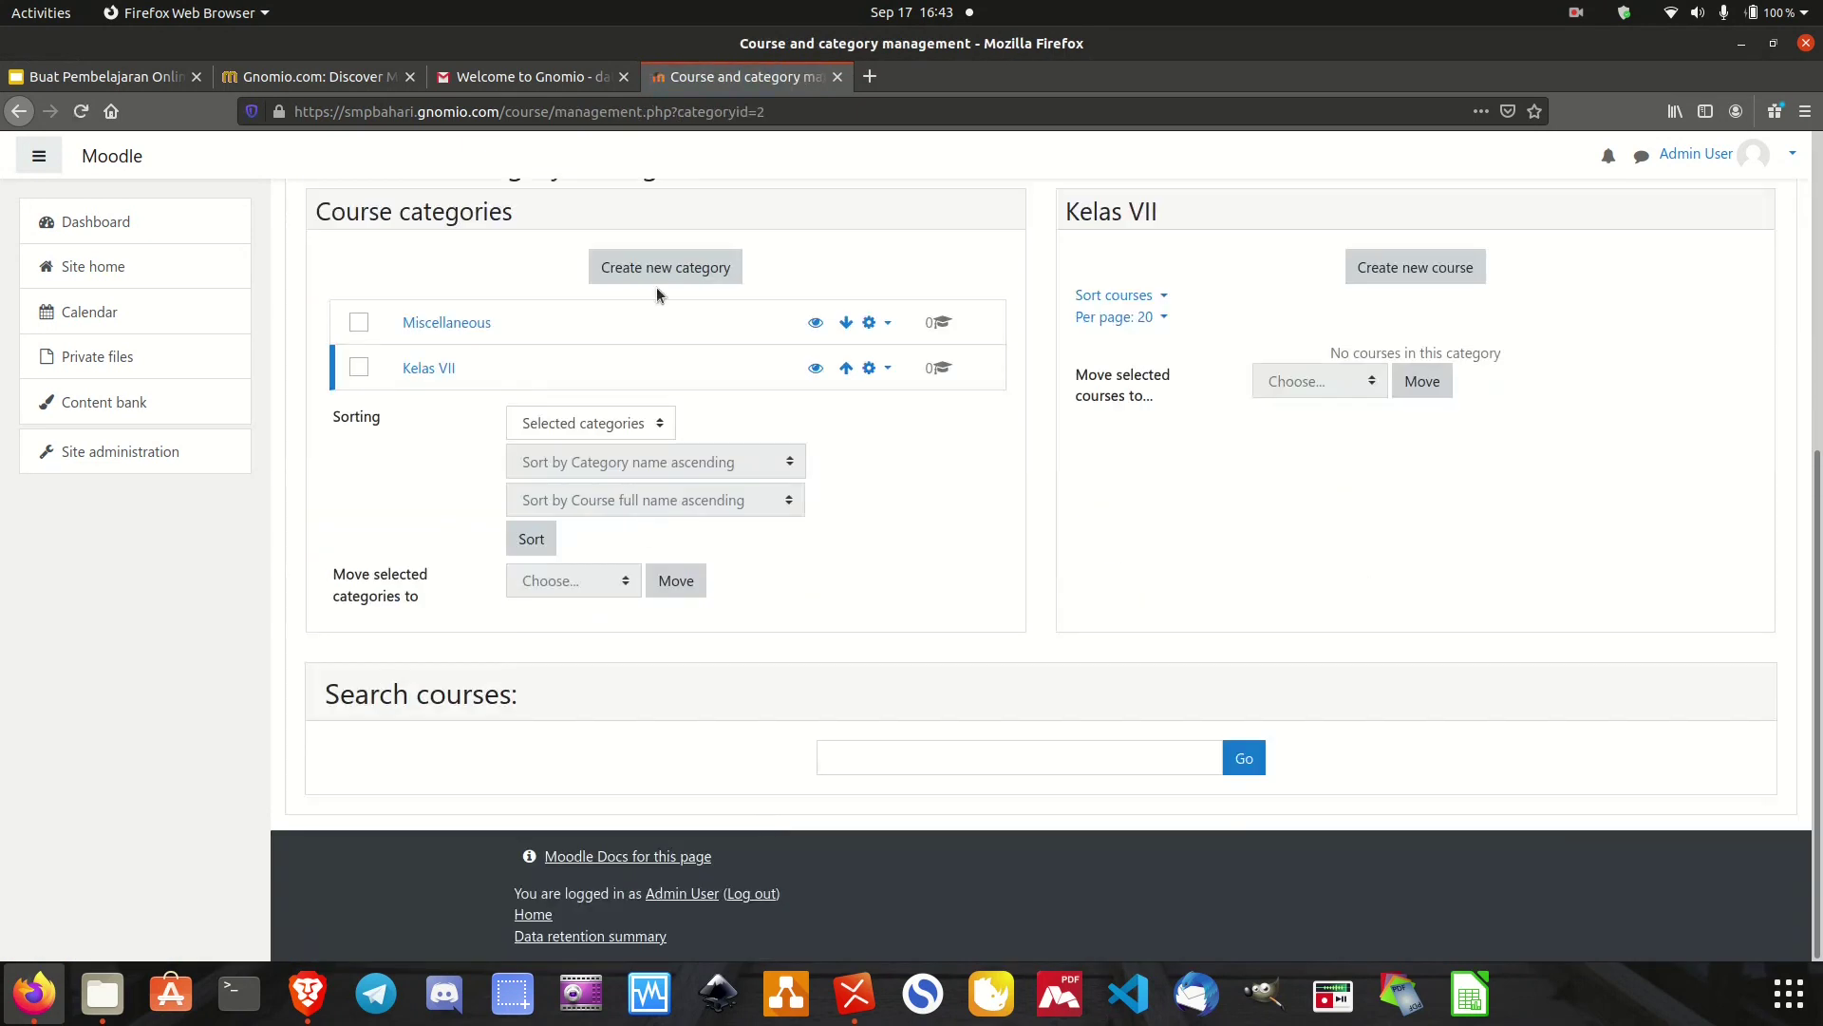
{"action": "left_click", "coordinate": [698, 269]}
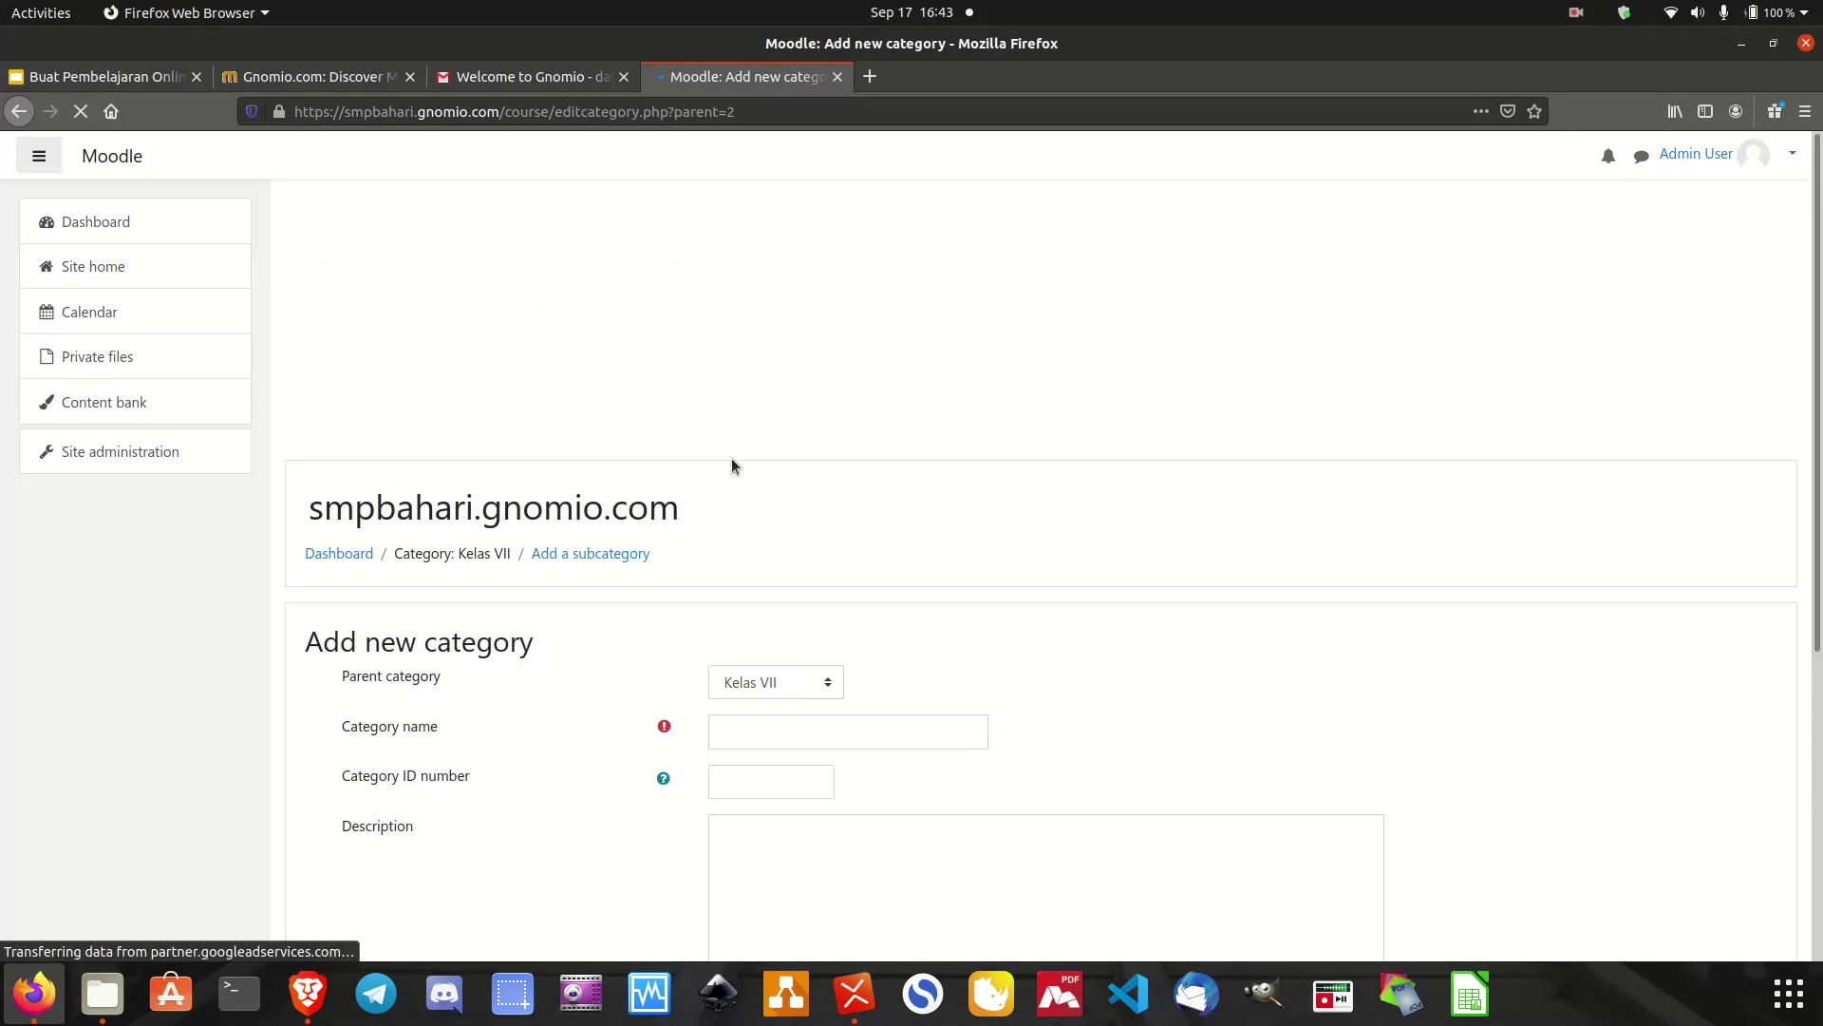
{"action": "left_click", "coordinate": [808, 681]}
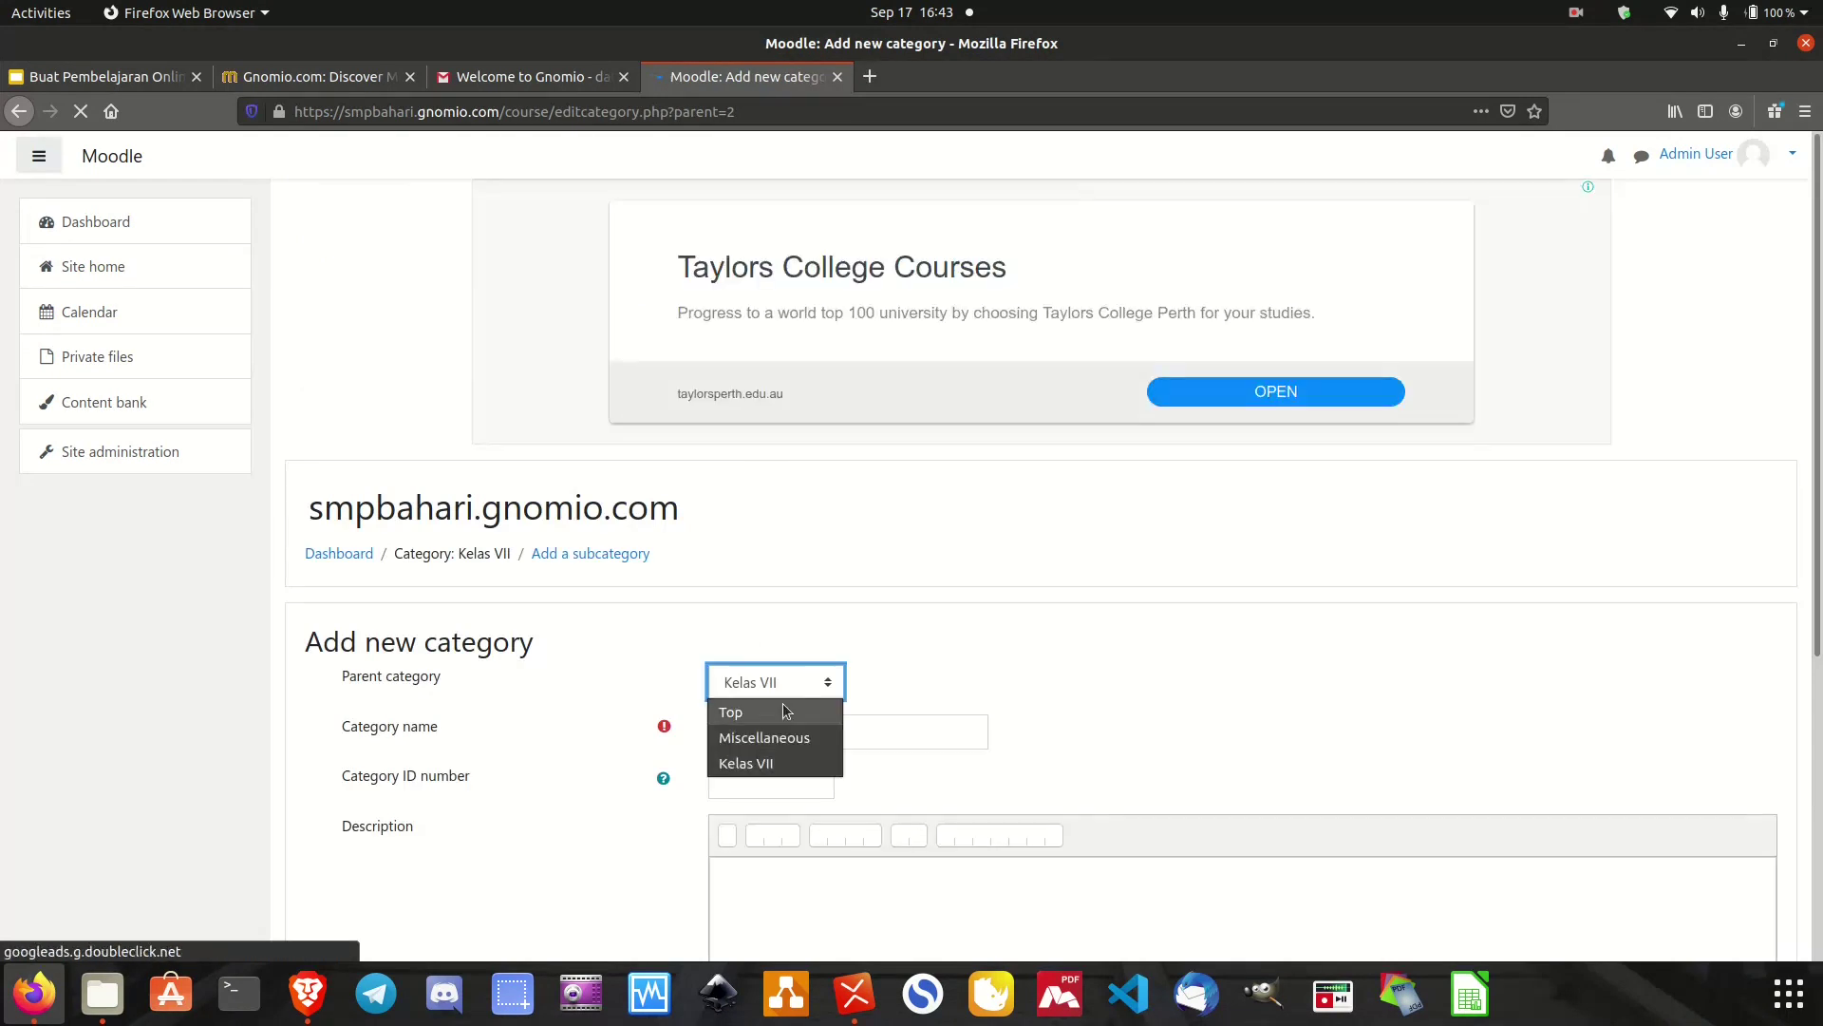
{"action": "left_click", "coordinate": [777, 709]}
{"action": "left_click", "coordinate": [766, 740]}
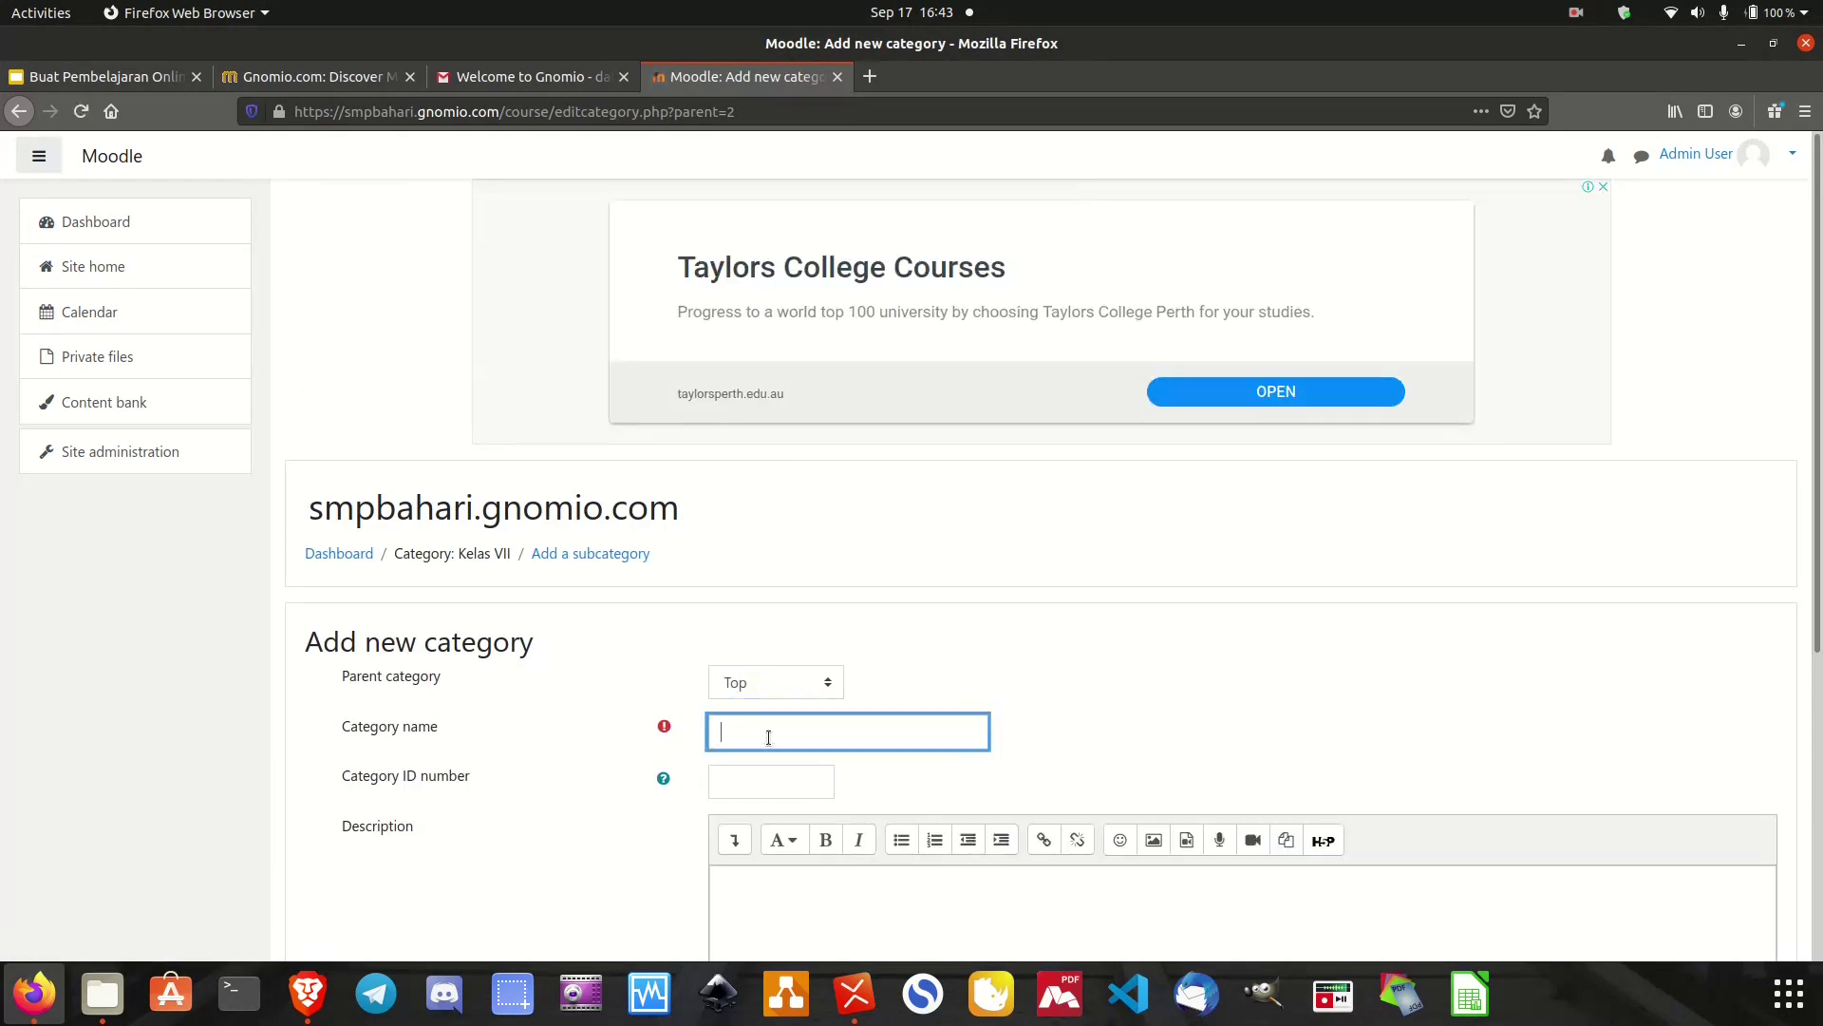
{"action": "type", "text": "Kelas VIII"}
{"action": "scroll", "coordinate": [1017, 730], "scroll_direction": "down", "scroll_amount": 5}
{"action": "left_click", "coordinate": [787, 745]}
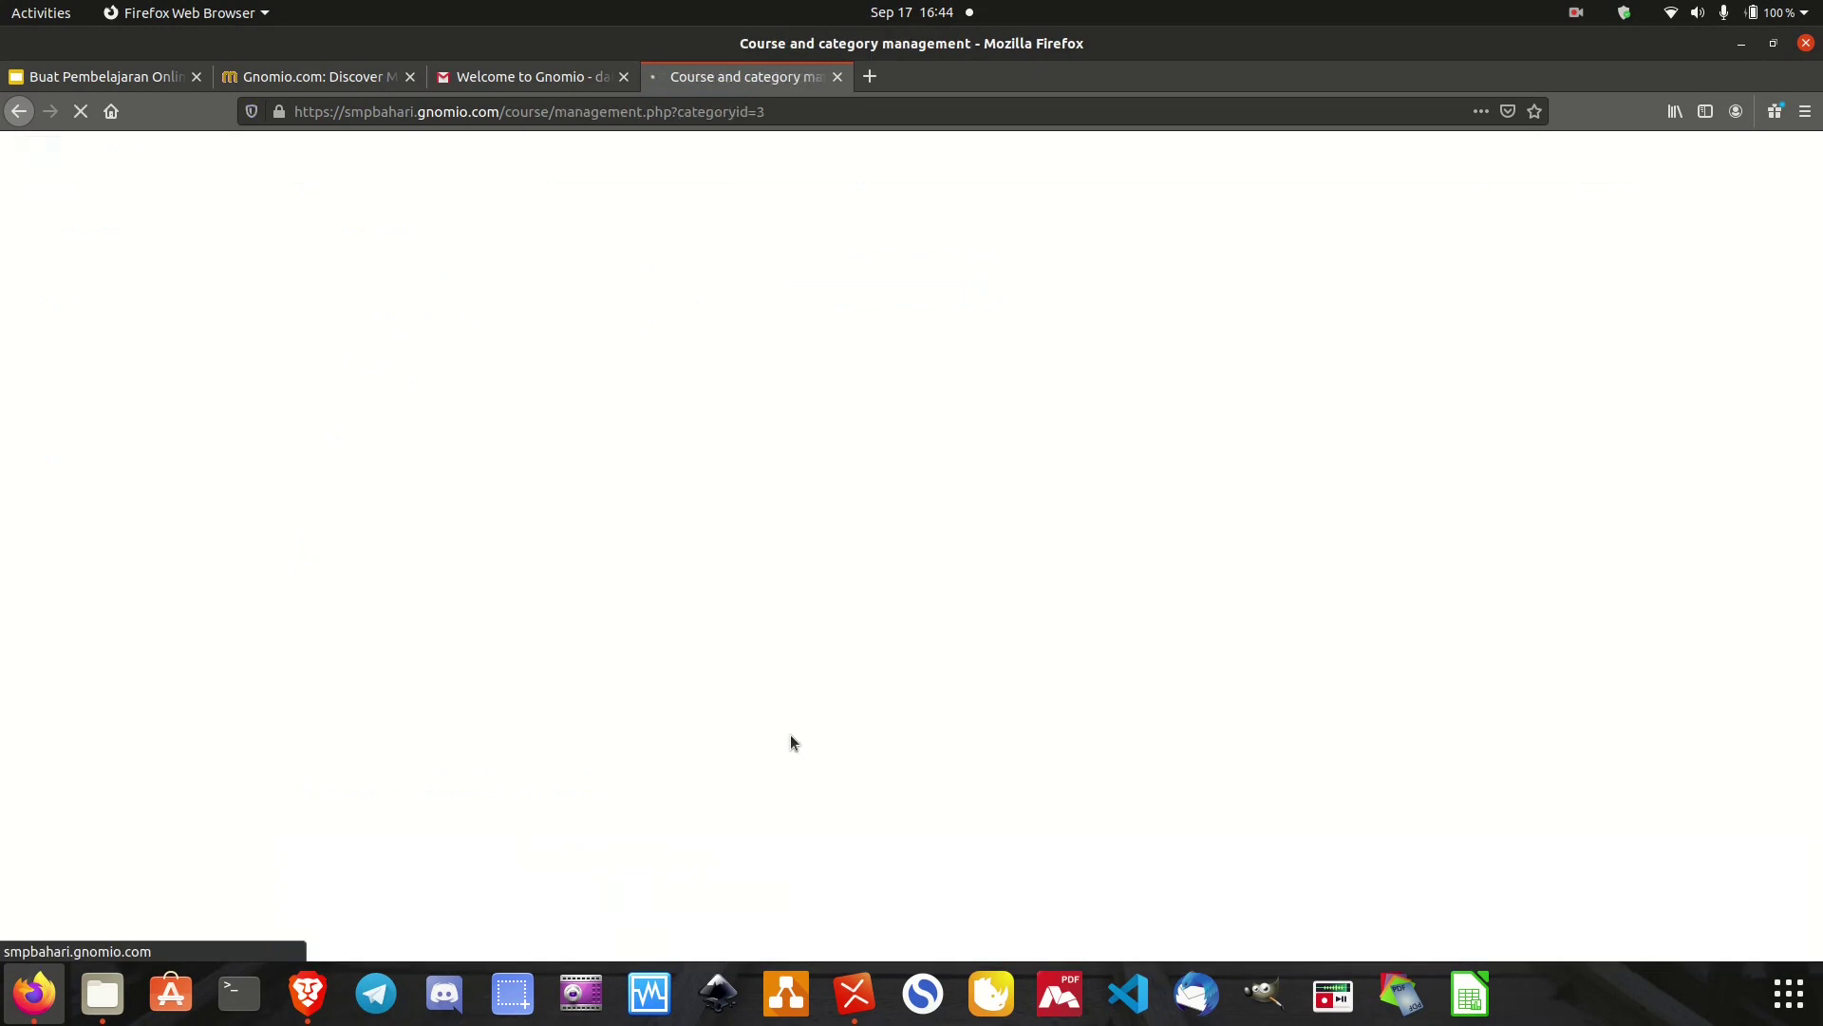
Create a top-level category named 'Kelas IX'.
{"action": "scroll", "coordinate": [700, 722], "scroll_direction": "down", "scroll_amount": 4}
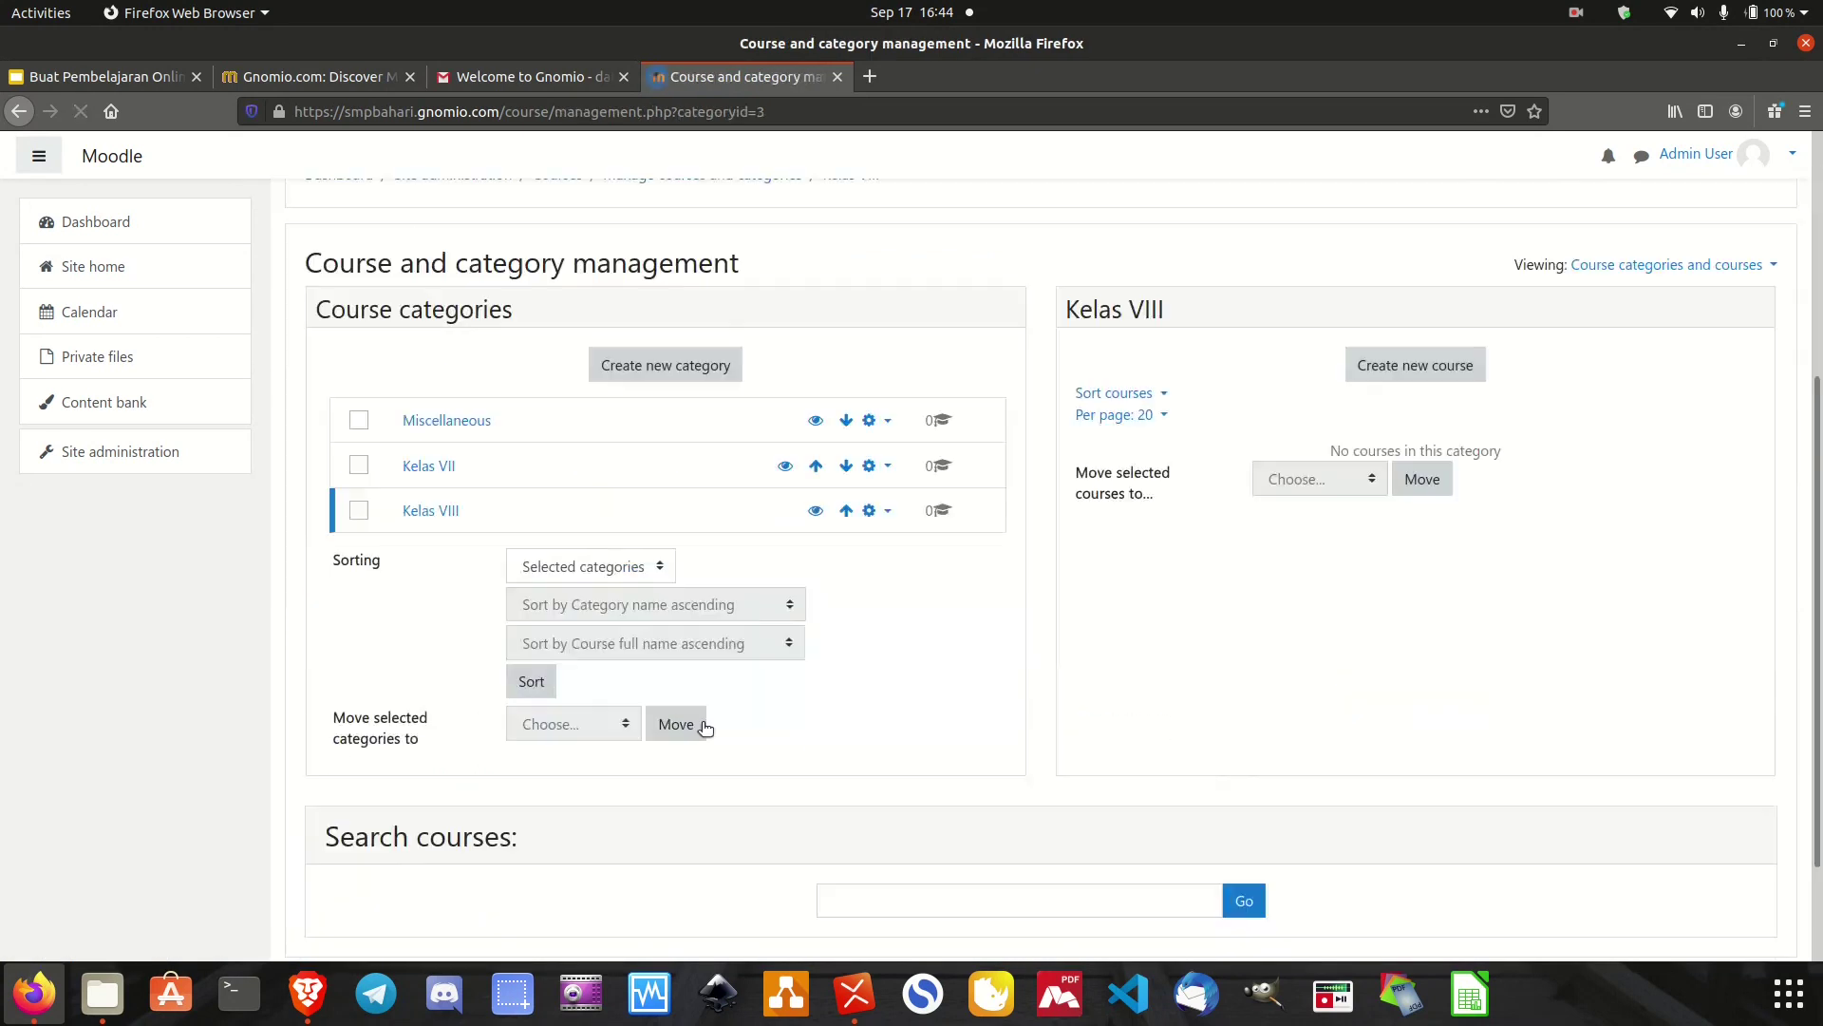
{"action": "left_click", "coordinate": [677, 370]}
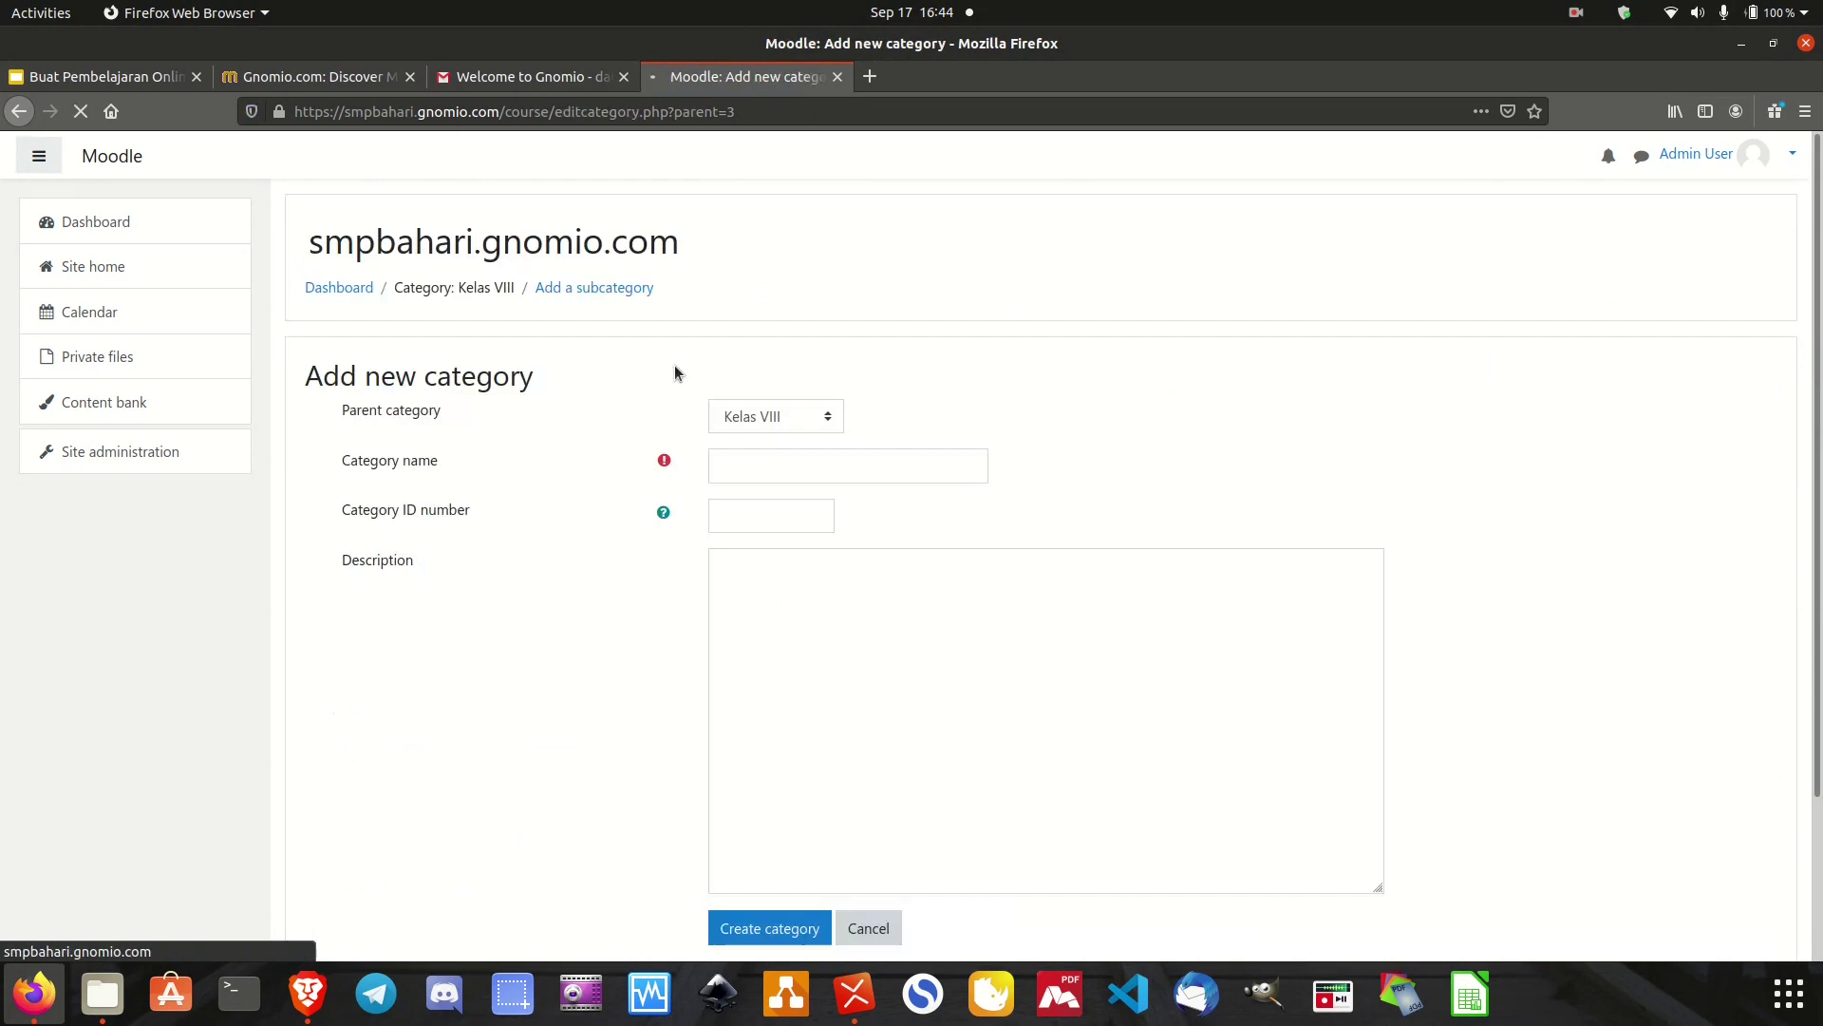
{"action": "left_click", "coordinate": [822, 695]}
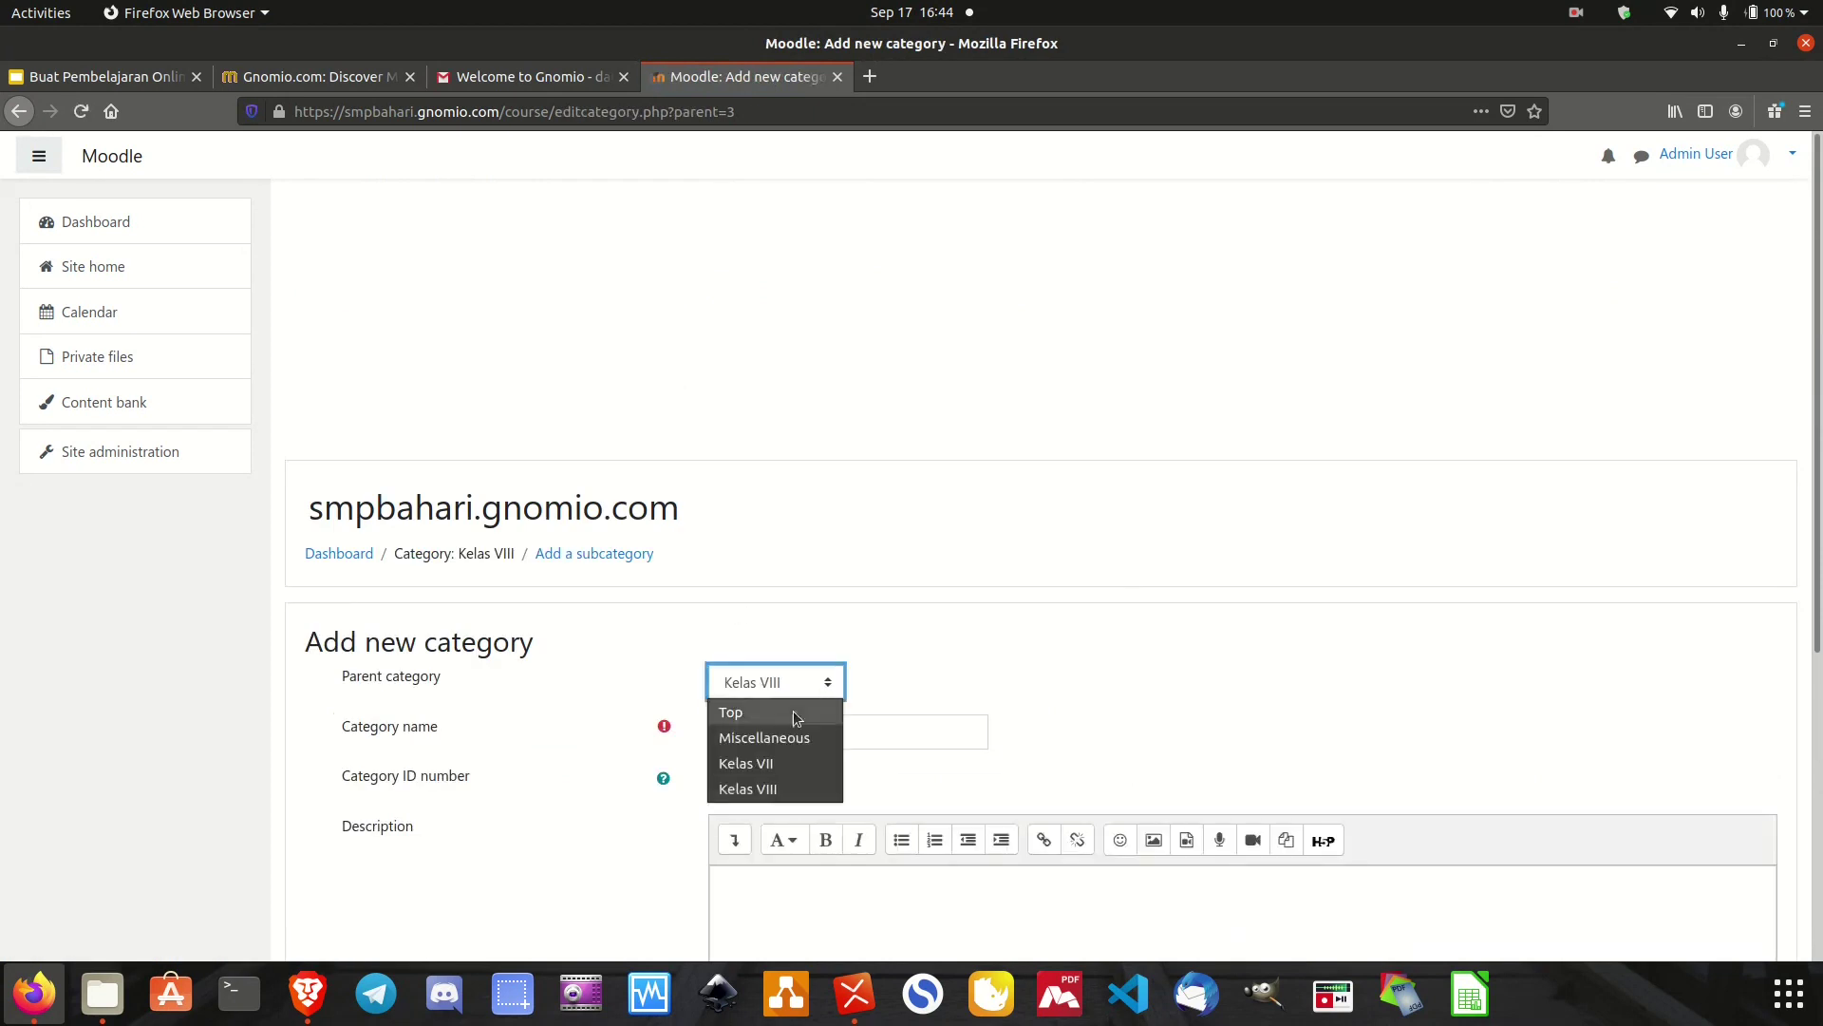
{"action": "left_click", "coordinate": [790, 710]}
{"action": "left_click", "coordinate": [779, 731]}
{"action": "type", "text": "Kelas "}
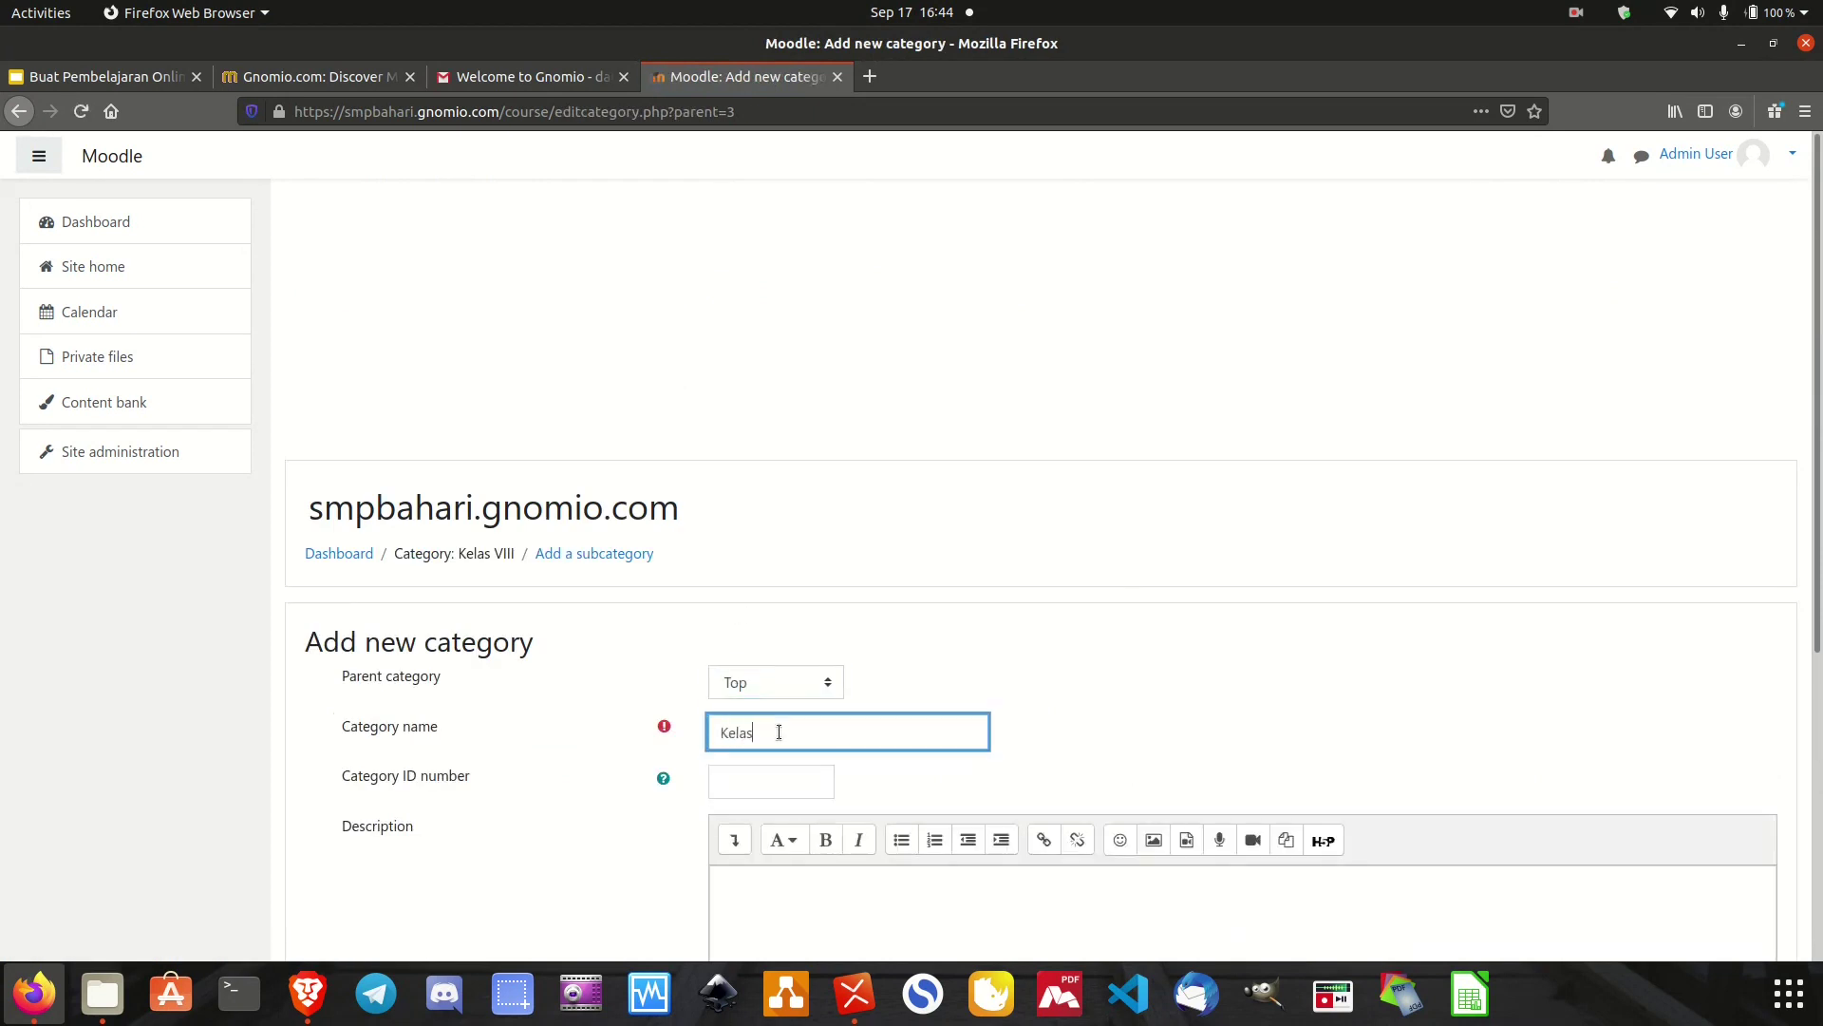
{"action": "type", "text": "IX"}
{"action": "scroll", "coordinate": [779, 731], "scroll_direction": "down", "scroll_amount": 5}
{"action": "left_click", "coordinate": [779, 736]}
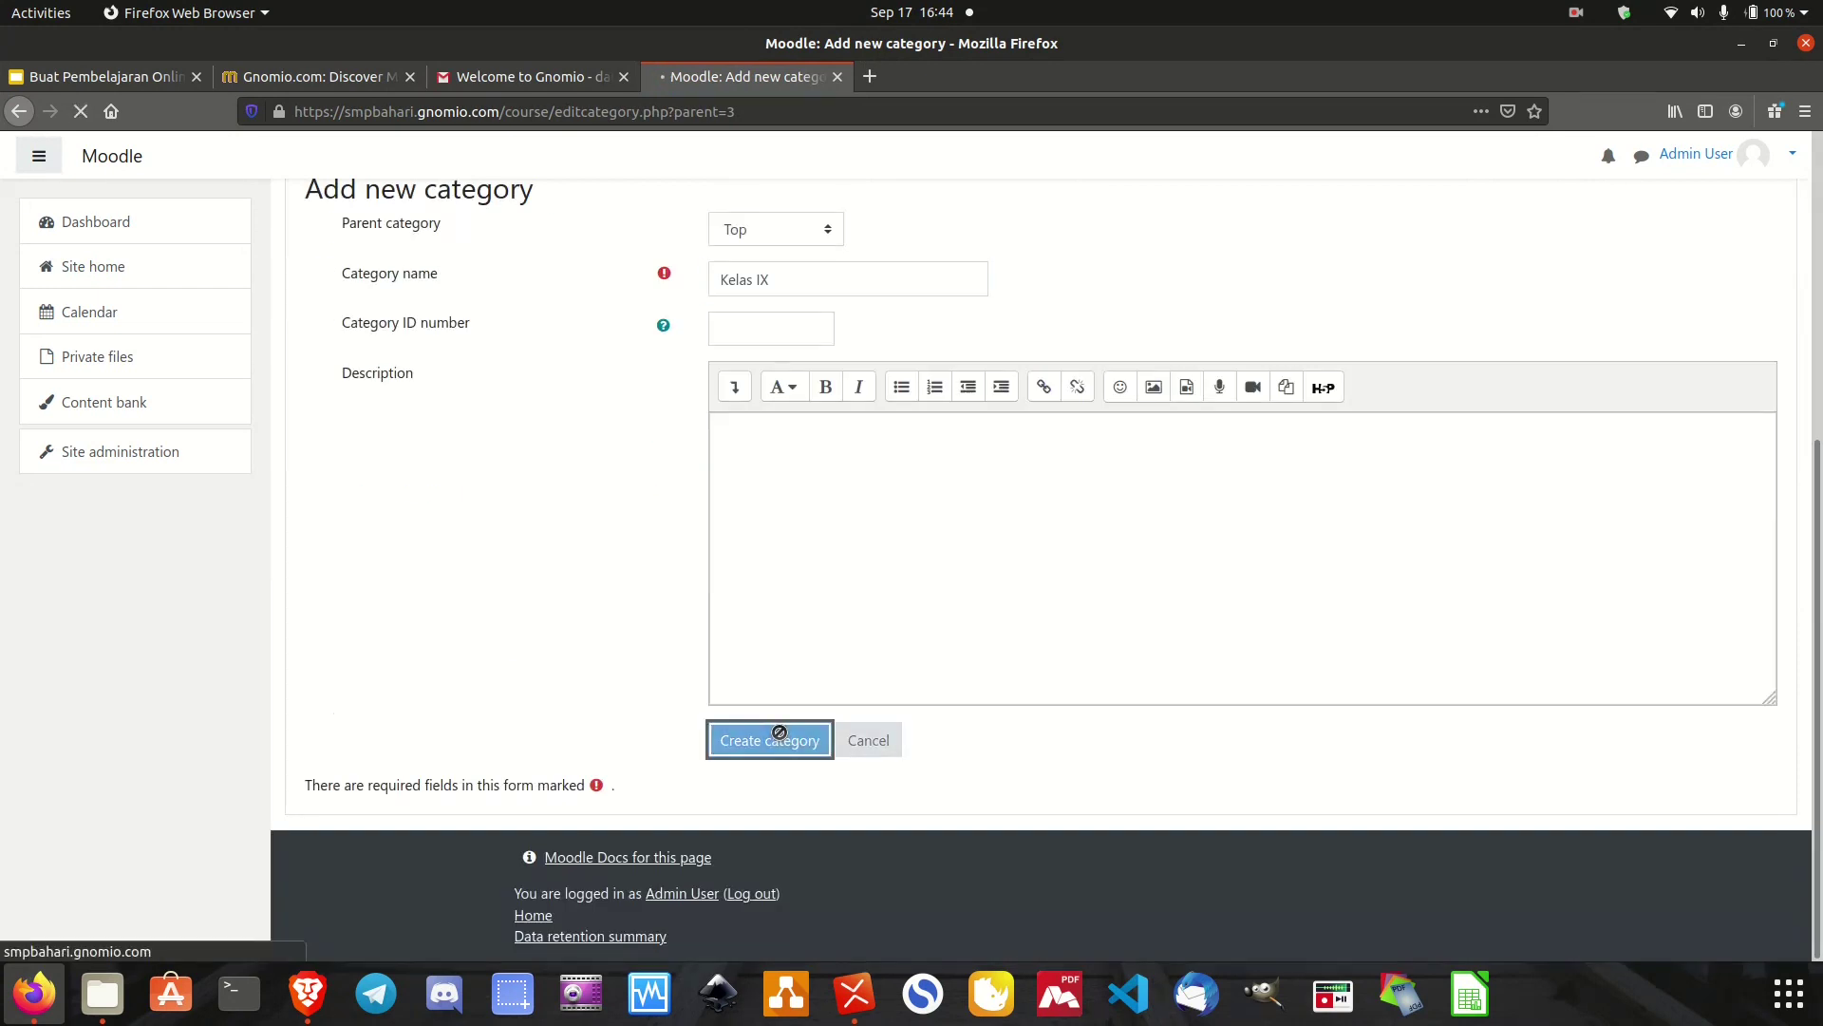
{"action": "scroll", "coordinate": [1060, 755], "scroll_direction": "down", "scroll_amount": 4}
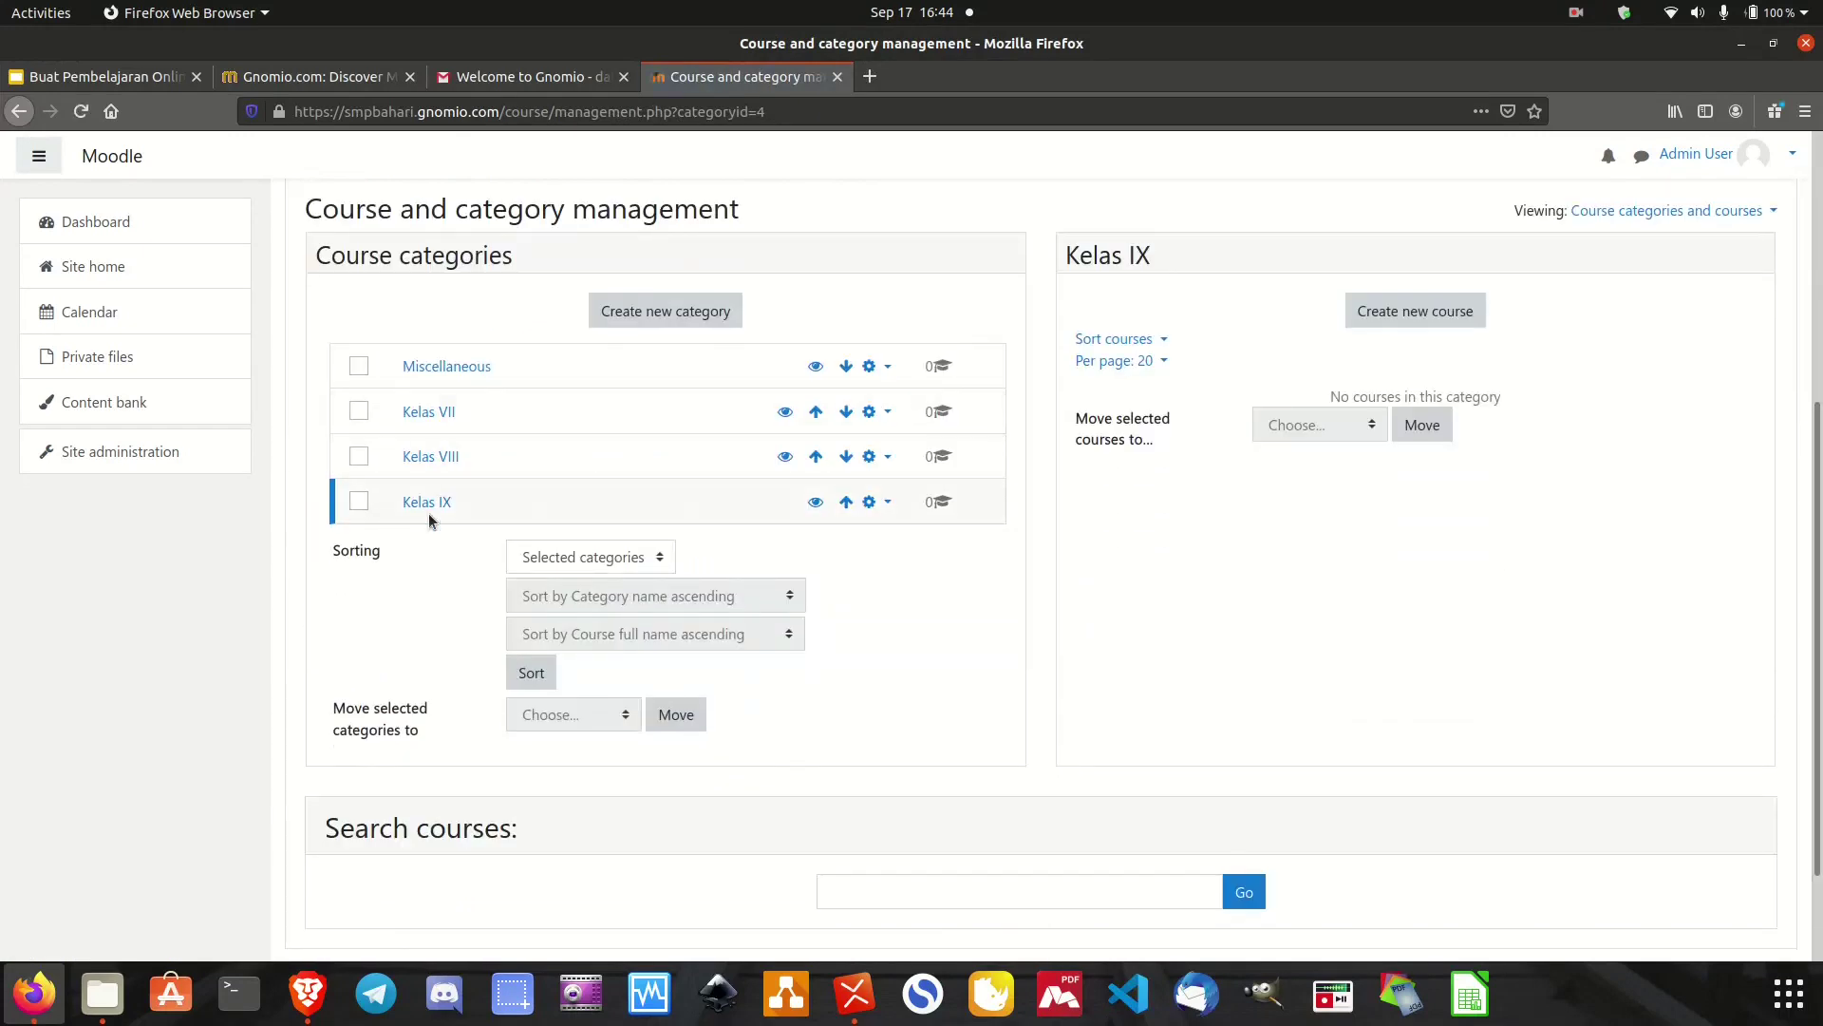
Open the Kelas VII category and start a new course form inside it.
{"action": "left_click", "coordinate": [433, 418]}
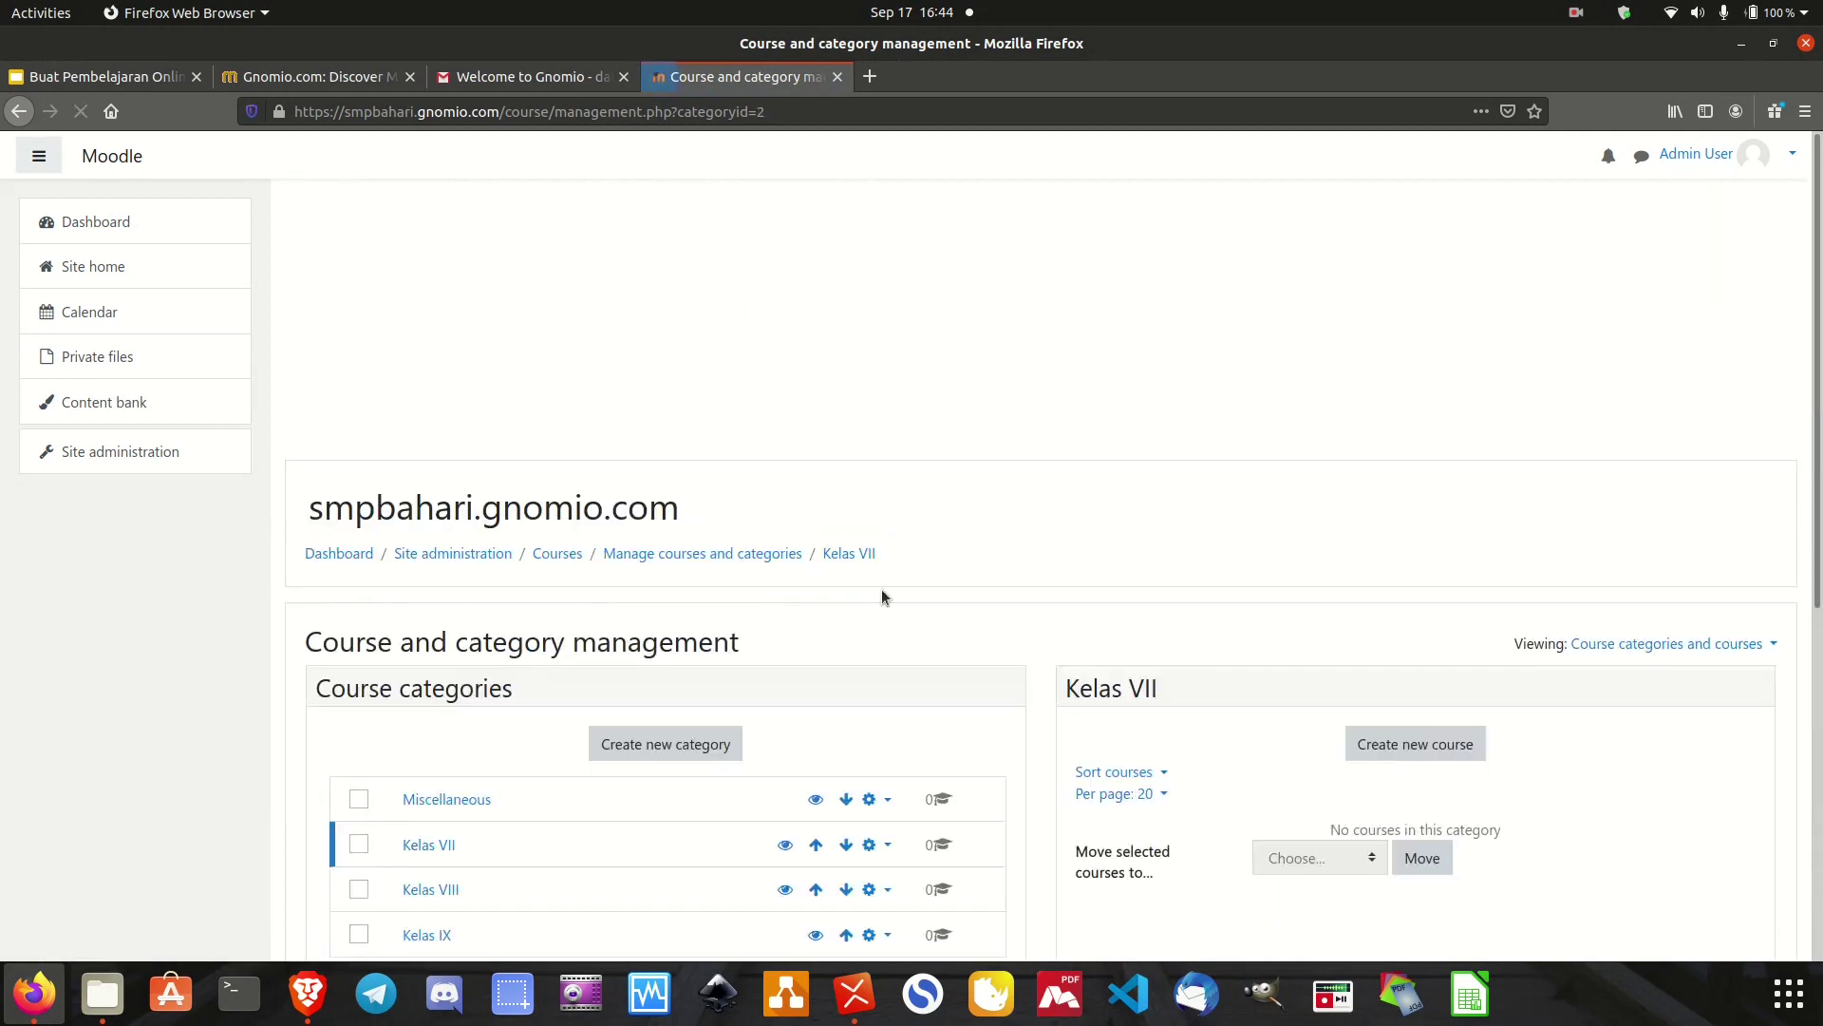
{"action": "scroll", "coordinate": [1025, 622], "scroll_direction": "down", "scroll_amount": 5}
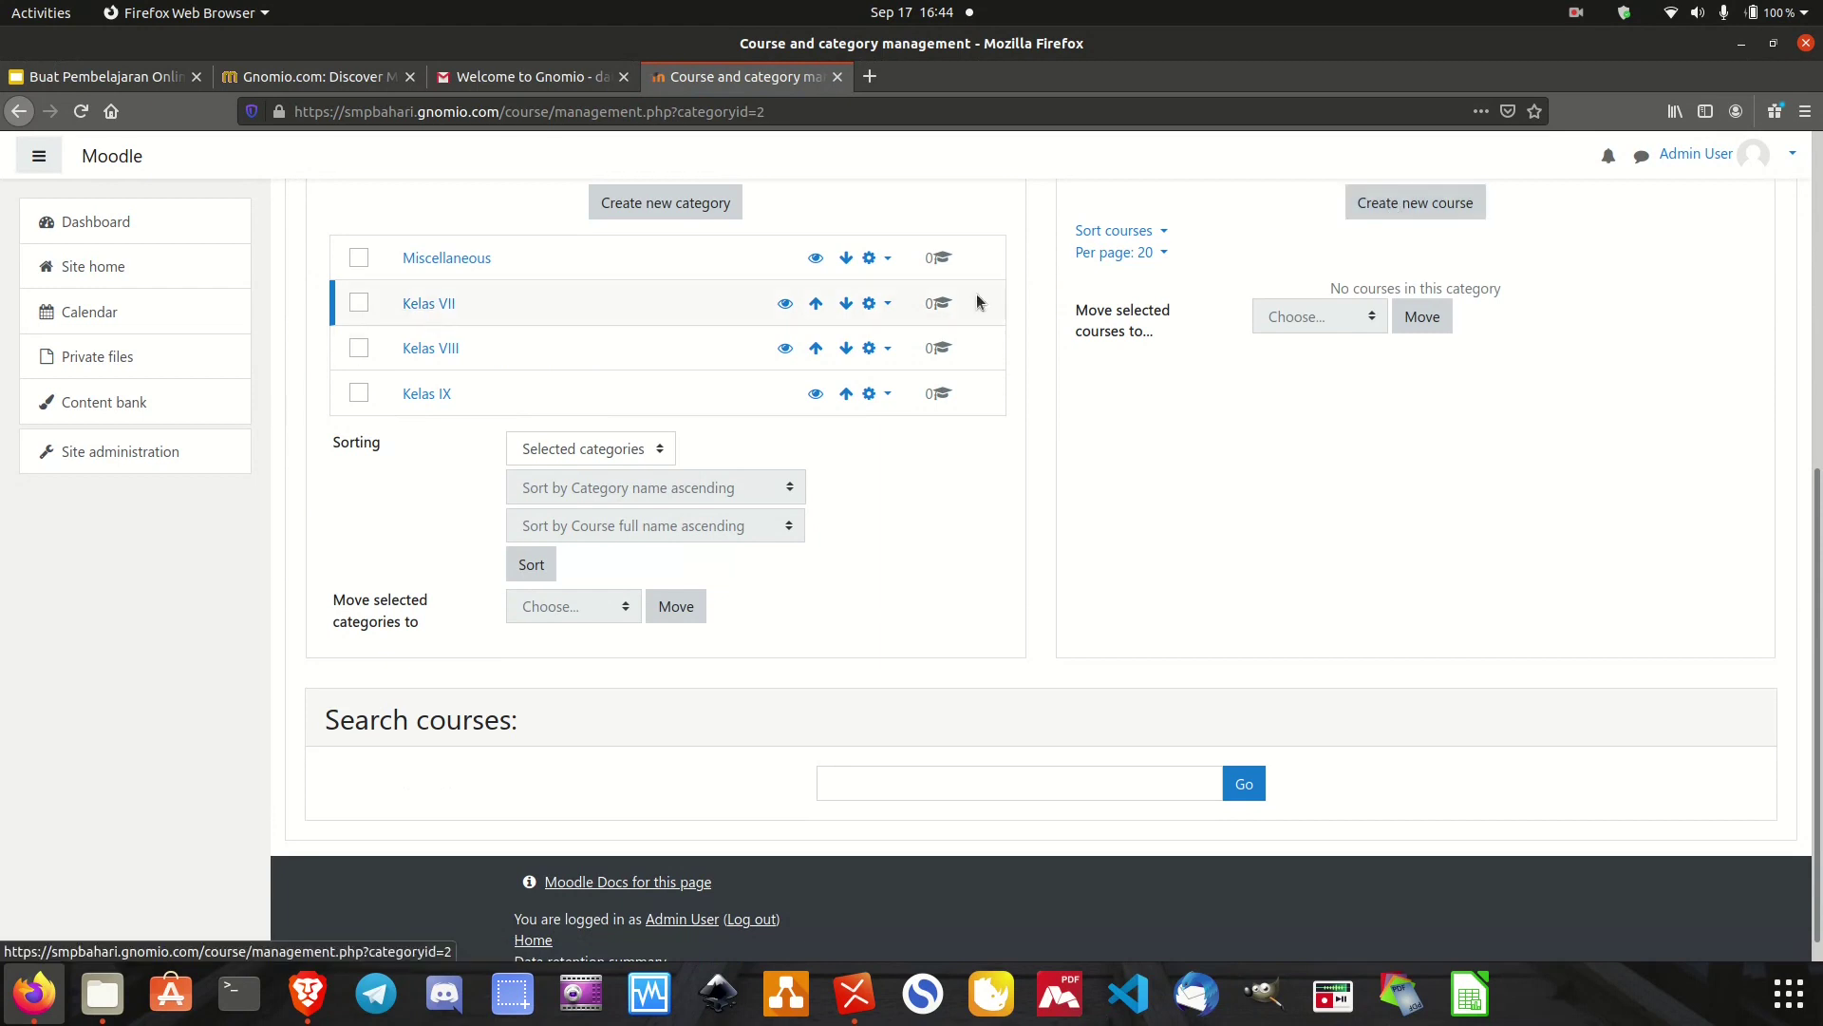
{"action": "left_click", "coordinate": [1405, 205]}
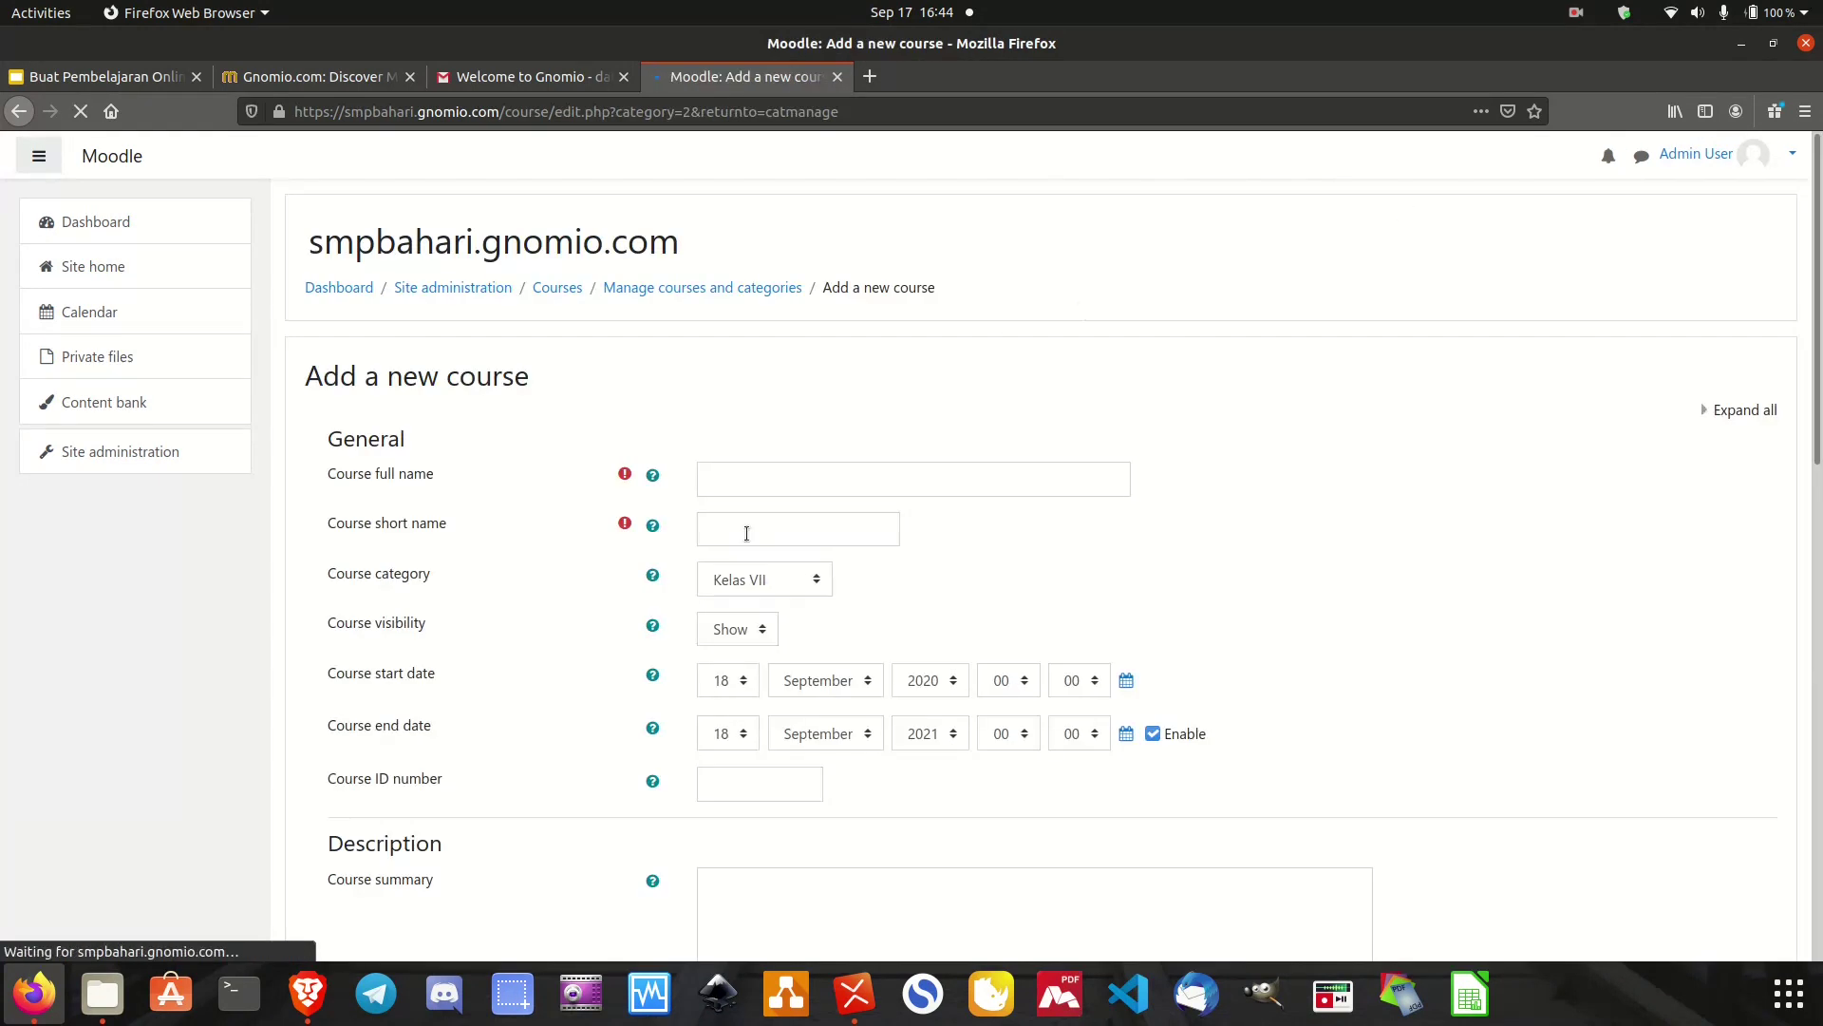
Enter course full name 'Bahasa Indonesia Kelas V' and short name 'Bahasa Indonesaia'.
{"action": "left_click", "coordinate": [838, 476]}
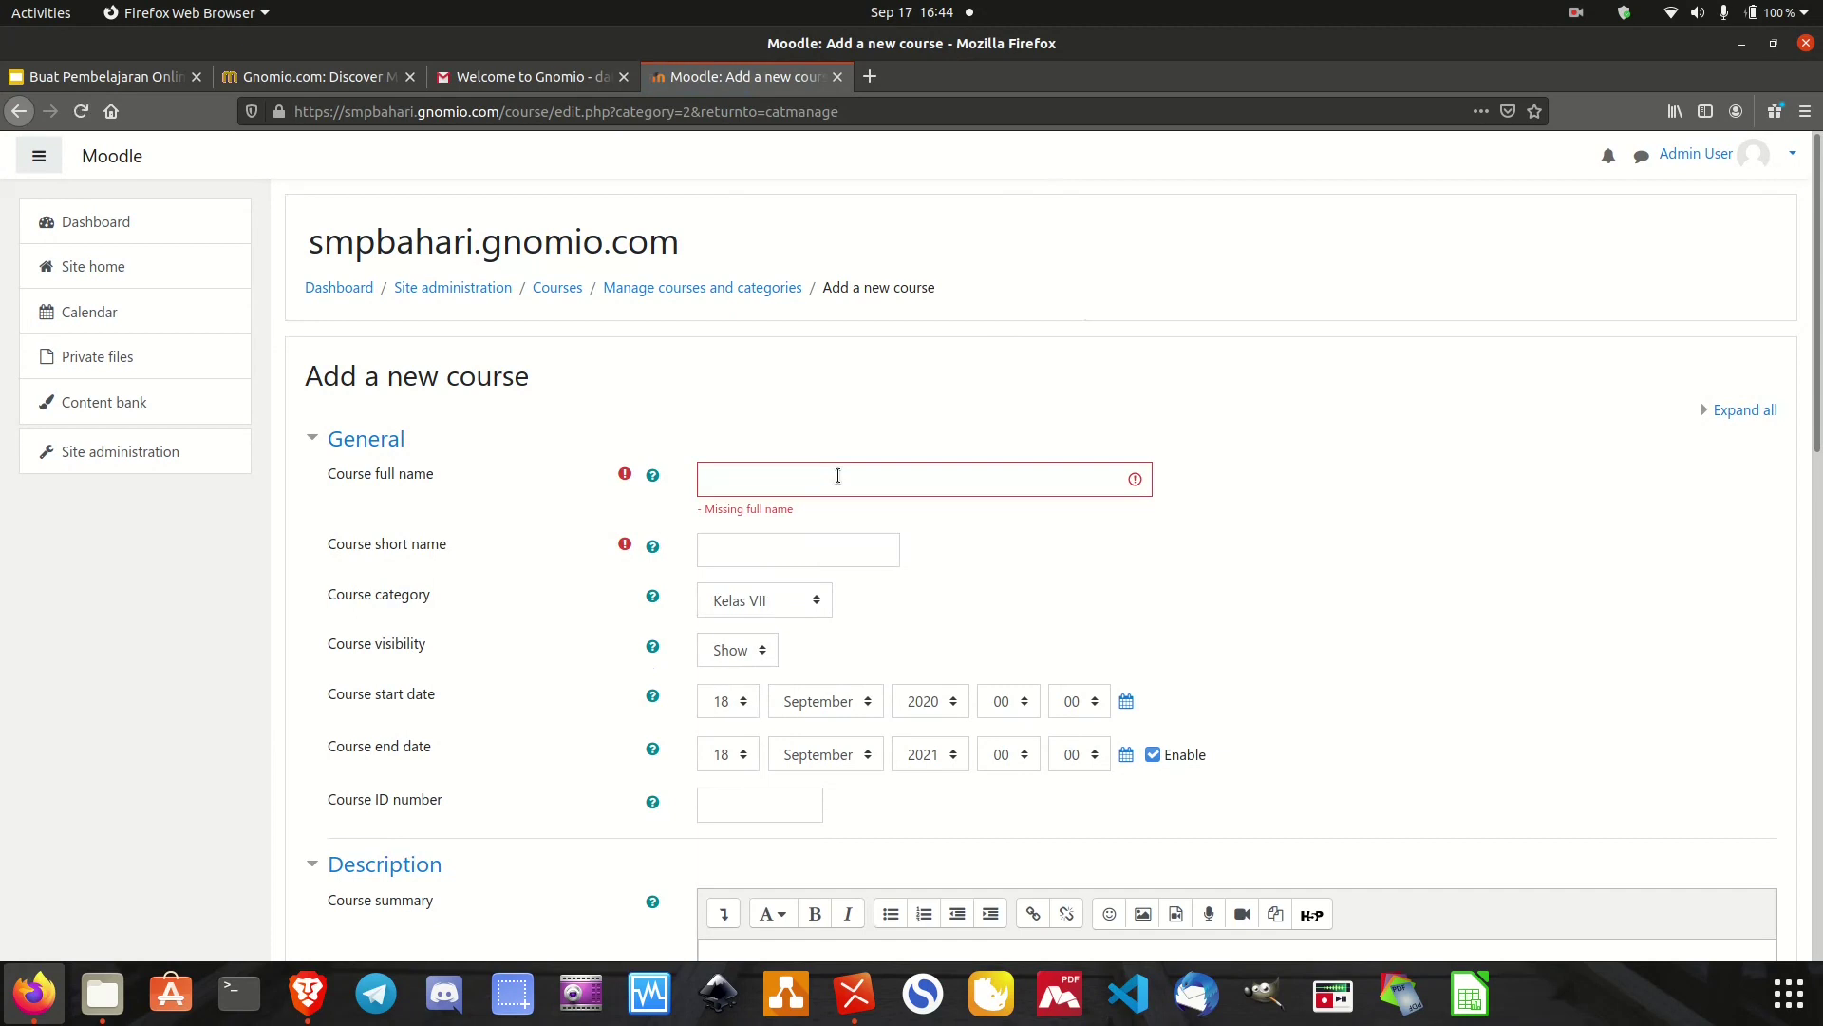
{"action": "left_click", "coordinate": [840, 475]}
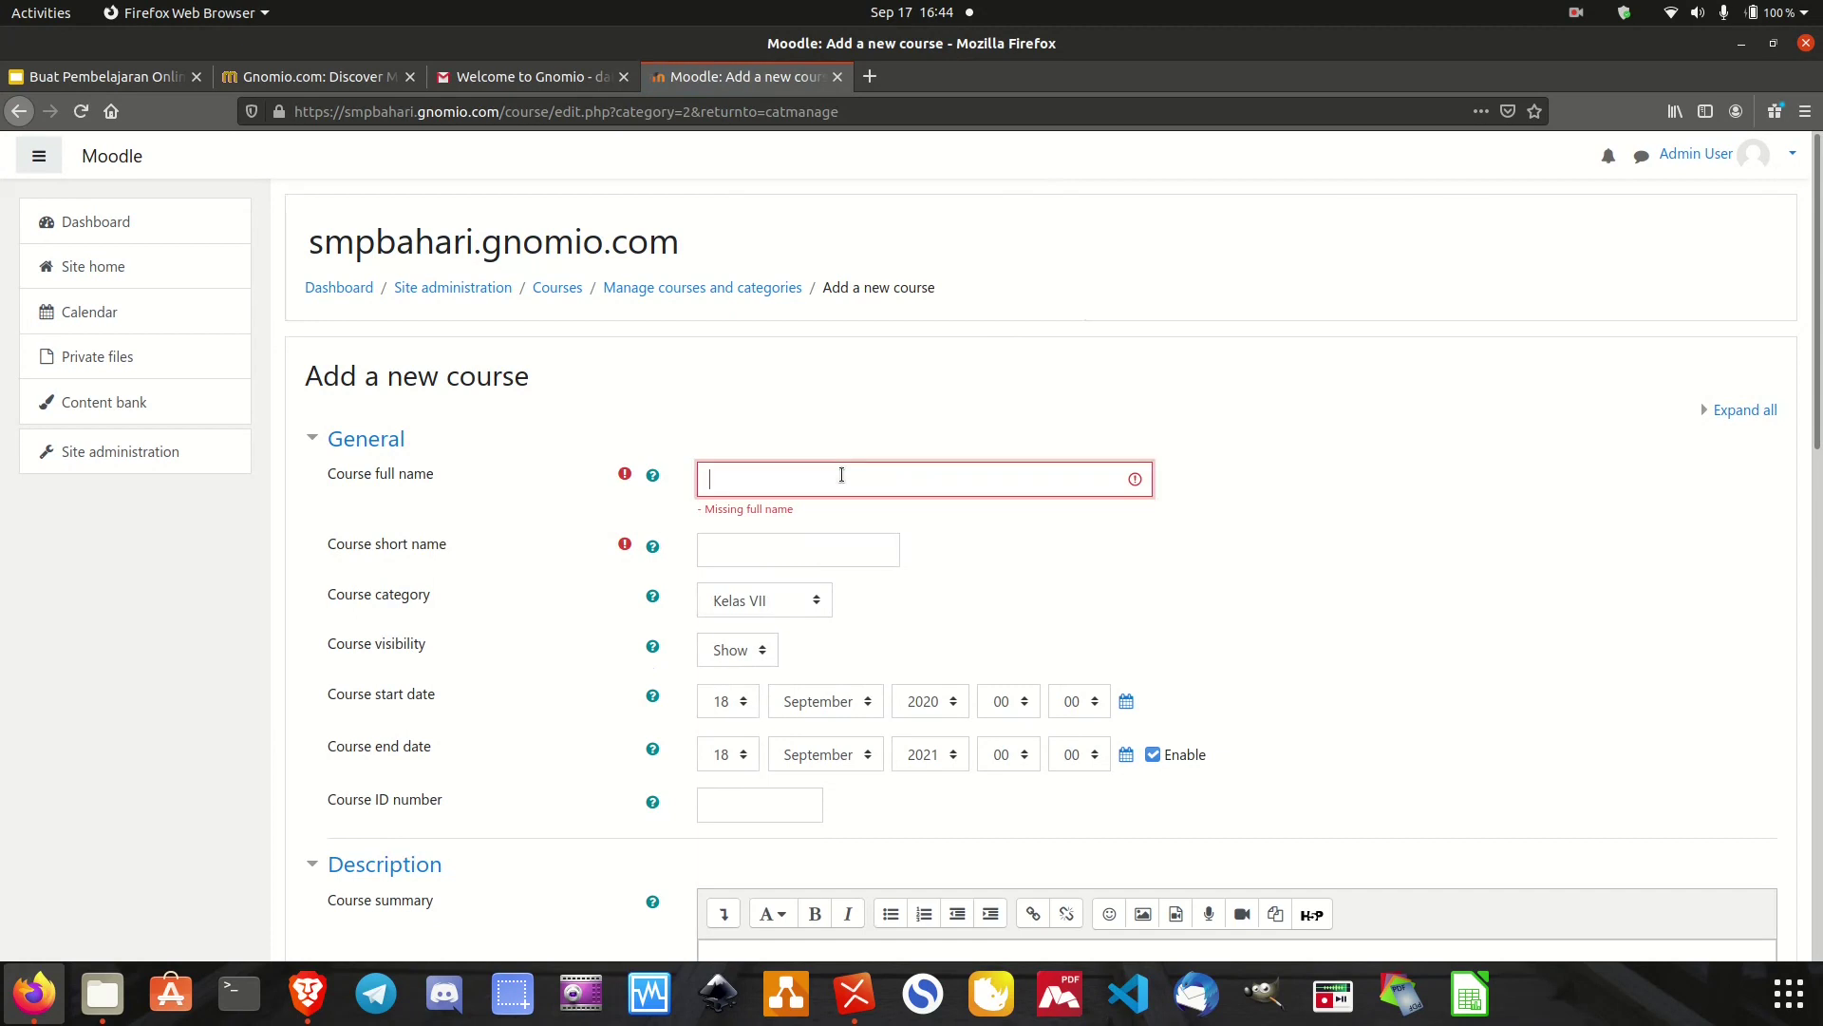
{"action": "type", "text": "Bahasa Indonesia Kelas VI"}
{"action": "left_click", "coordinate": [798, 564]}
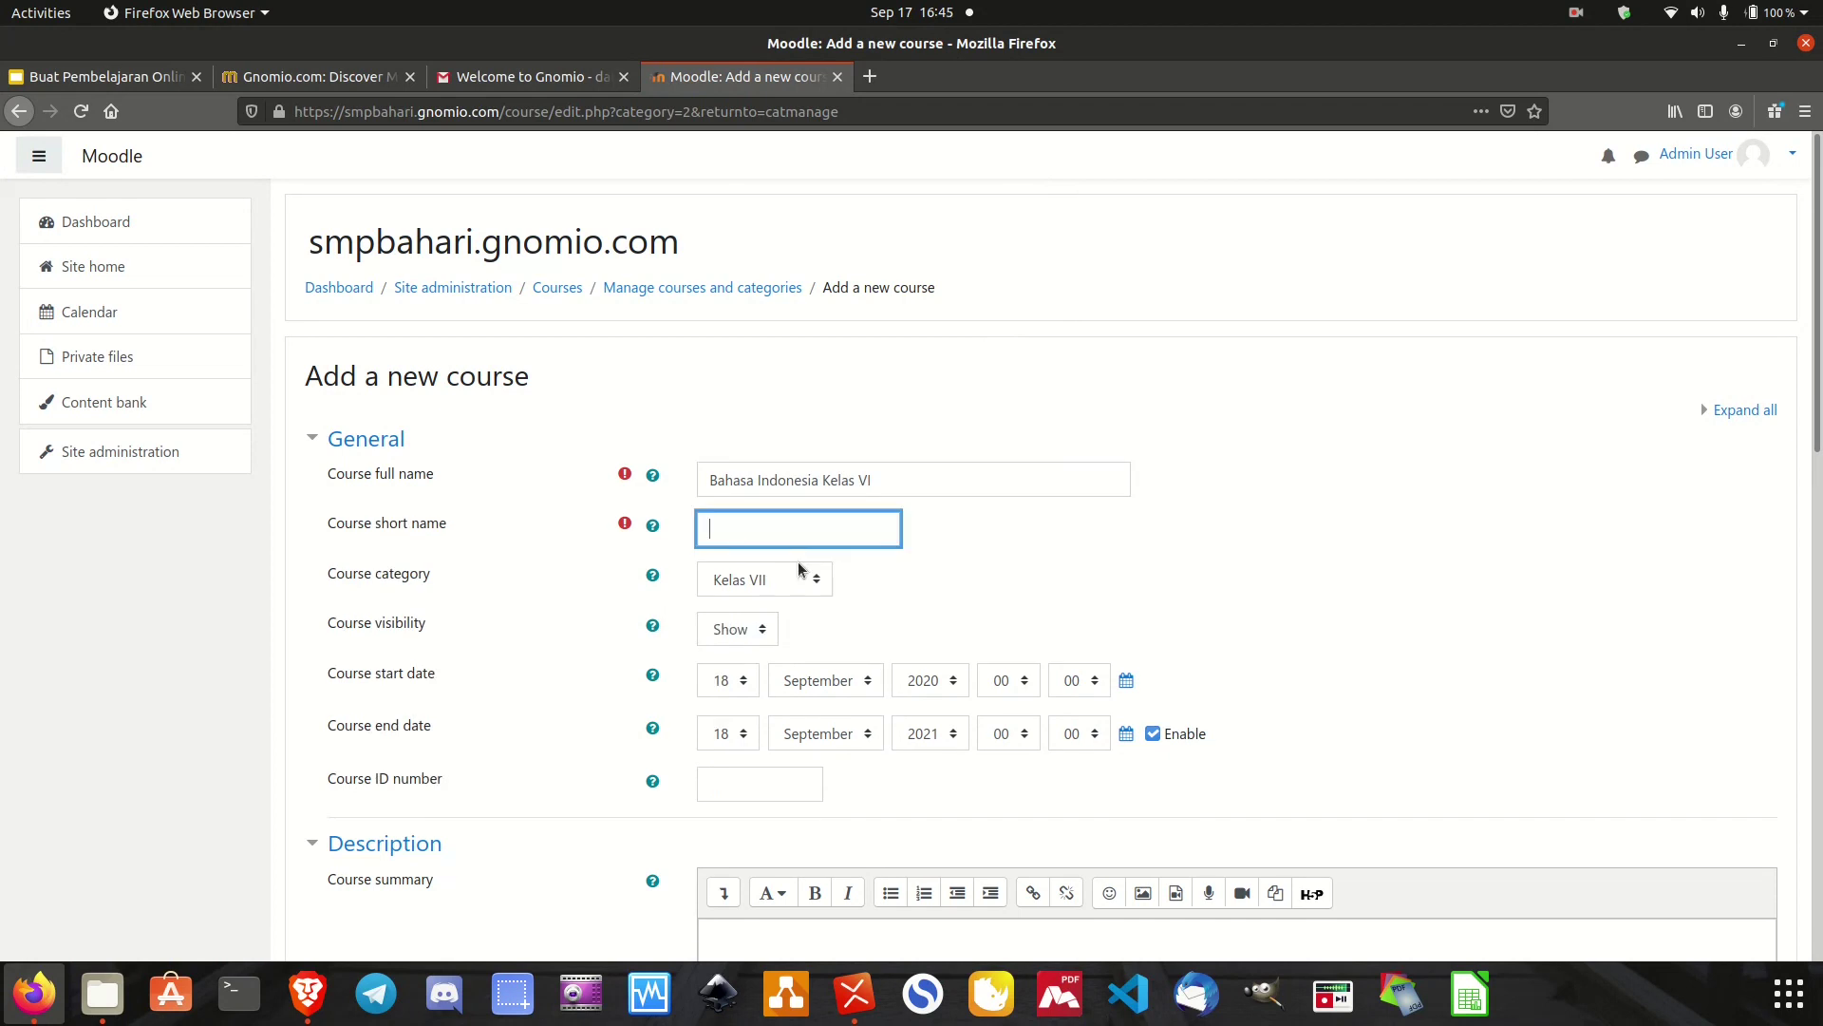
{"action": "type", "text": "bahasa indonesia"}
{"action": "key", "text": "BackSpace"}
{"action": "key", "text": "BackSpace"}
{"action": "key", "text": "BackSpace"}
{"action": "key", "text": "BackSpace"}
{"action": "key", "text": "ctrl+BackSpace"}
{"action": "key", "text": "ctrl+BackSpace"}
{"action": "type", "text": "Bahasa Indonesaia"}
Append 'Semester 1' to the full name, set the end month to January, and save.
{"action": "scroll", "coordinate": [953, 634], "scroll_direction": "down", "scroll_amount": 2}
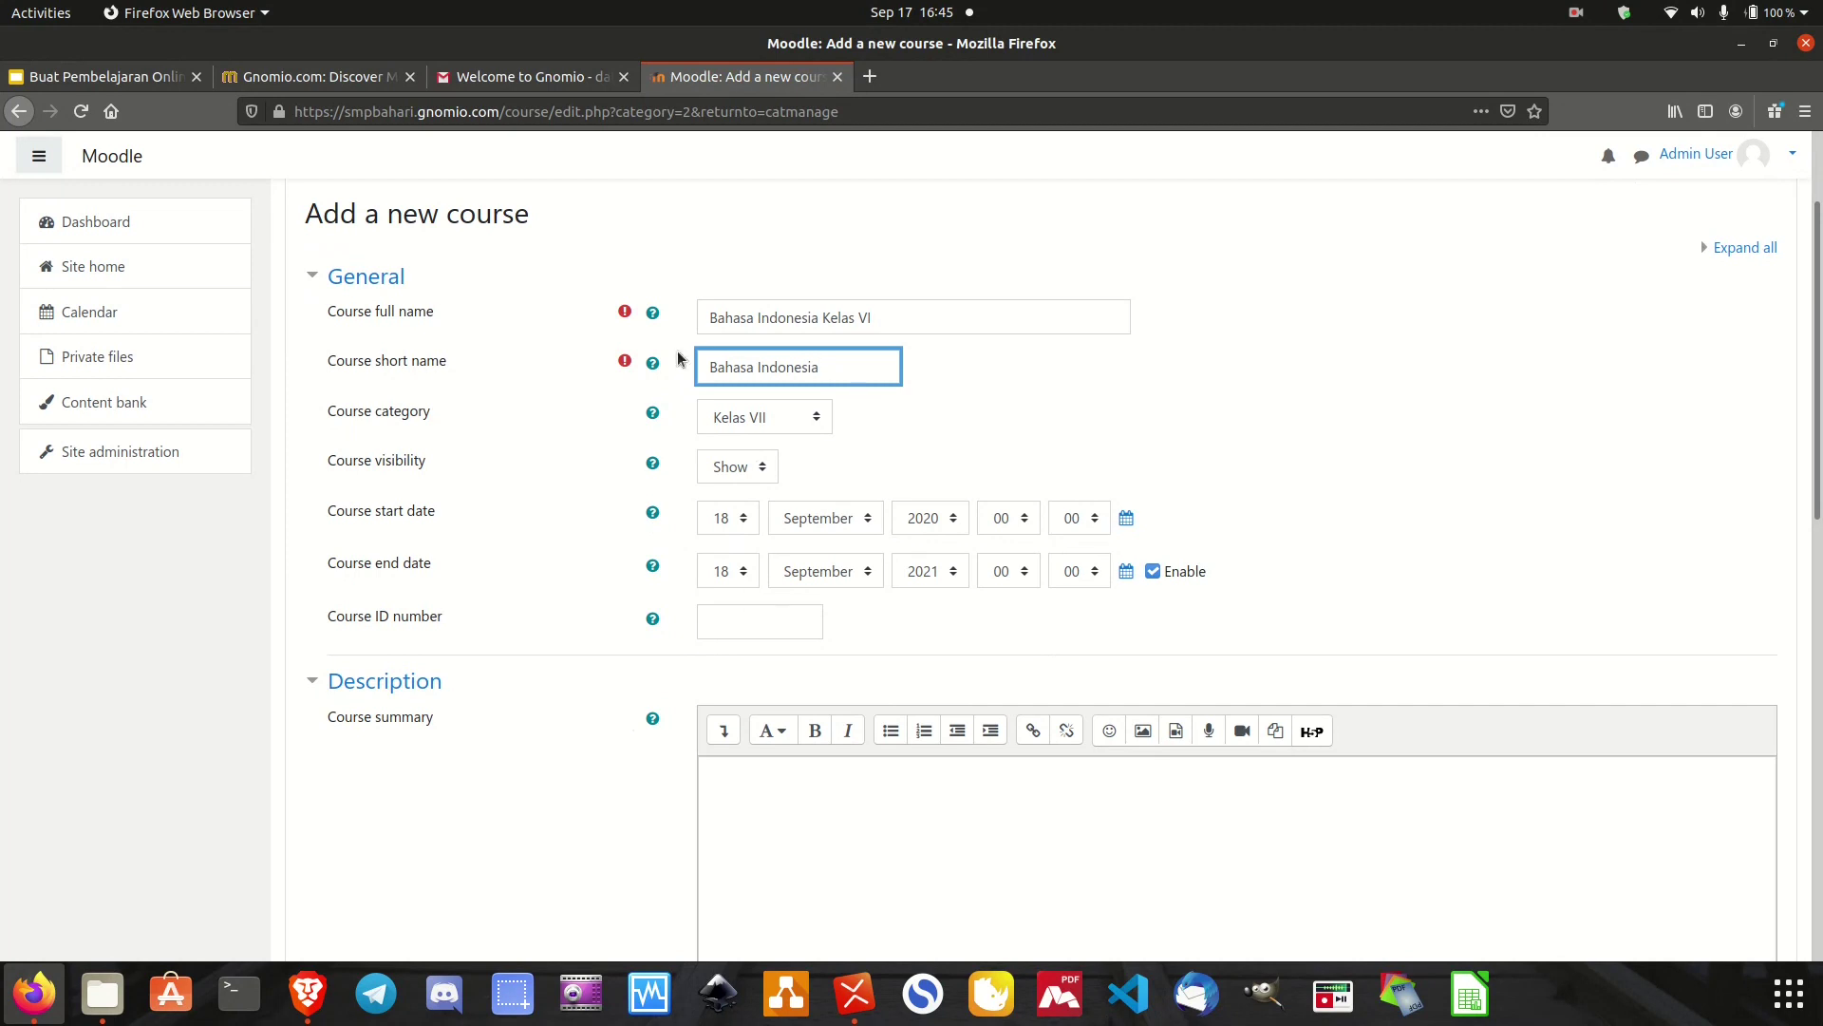
{"action": "left_click", "coordinate": [881, 316]}
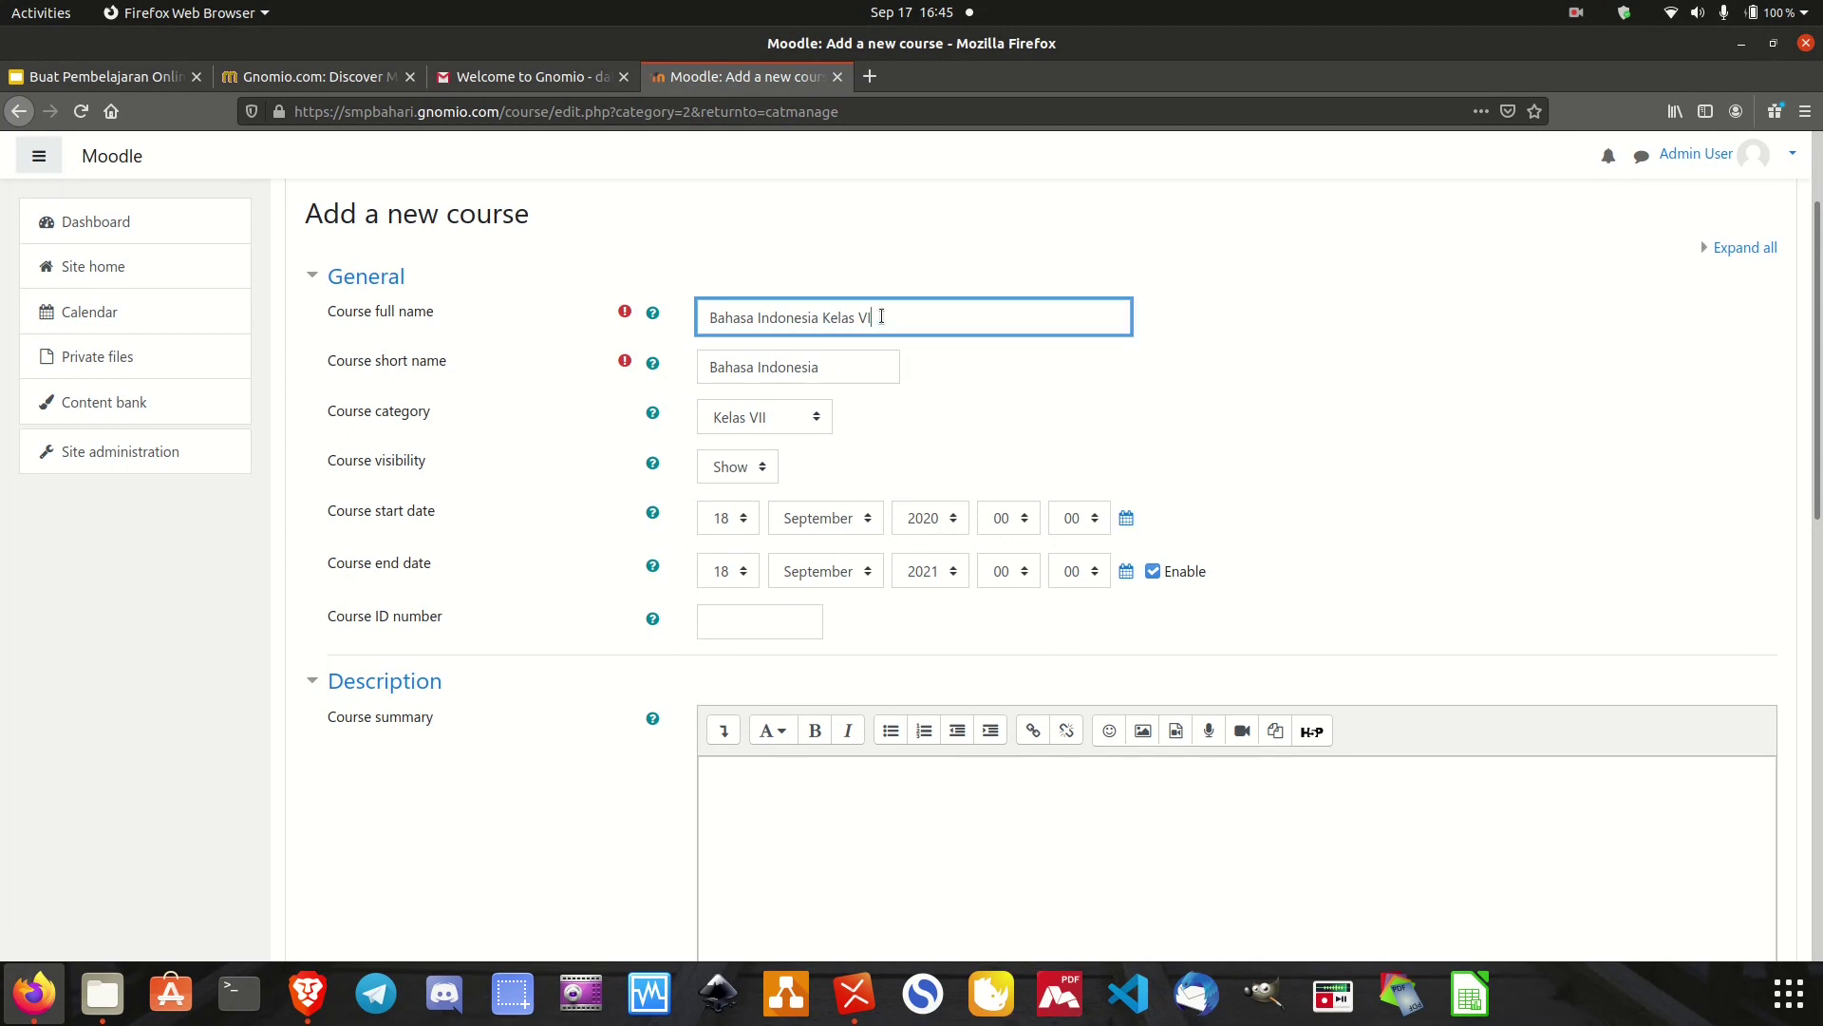
{"action": "type", "text": "Semester 1"}
{"action": "left_click", "coordinate": [870, 576]}
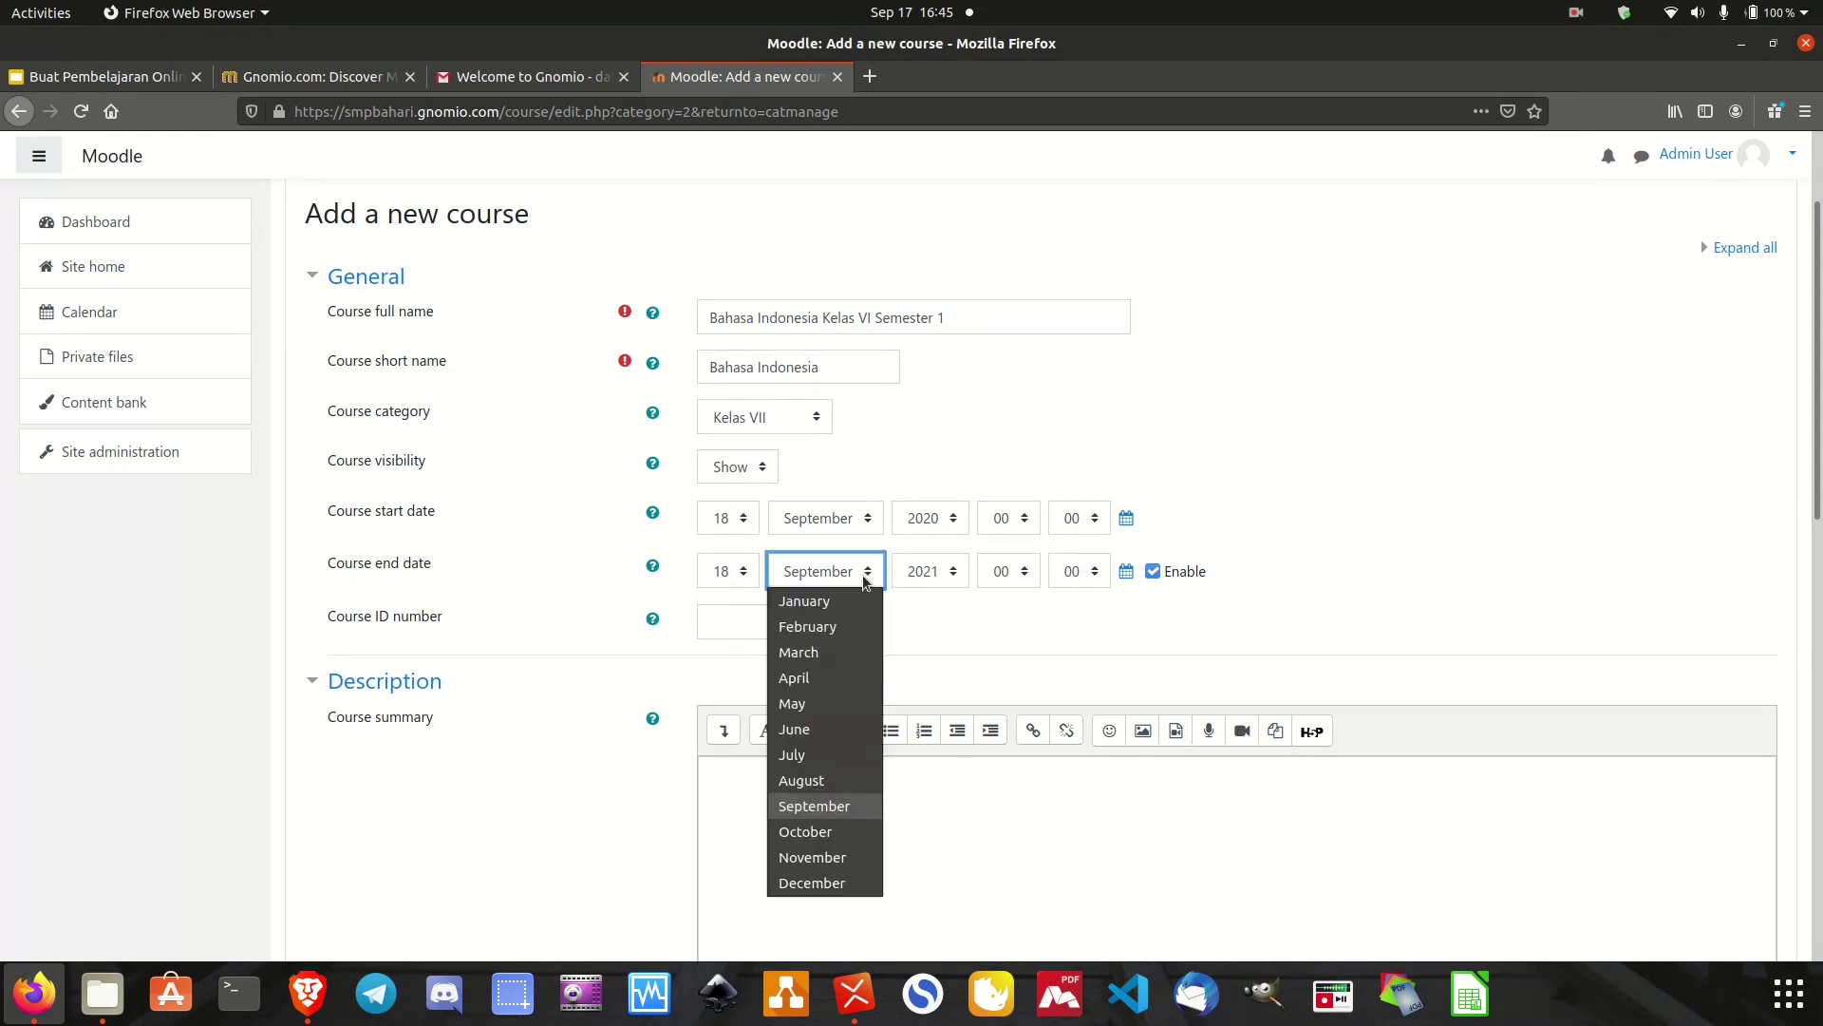
{"action": "left_click", "coordinate": [835, 604]}
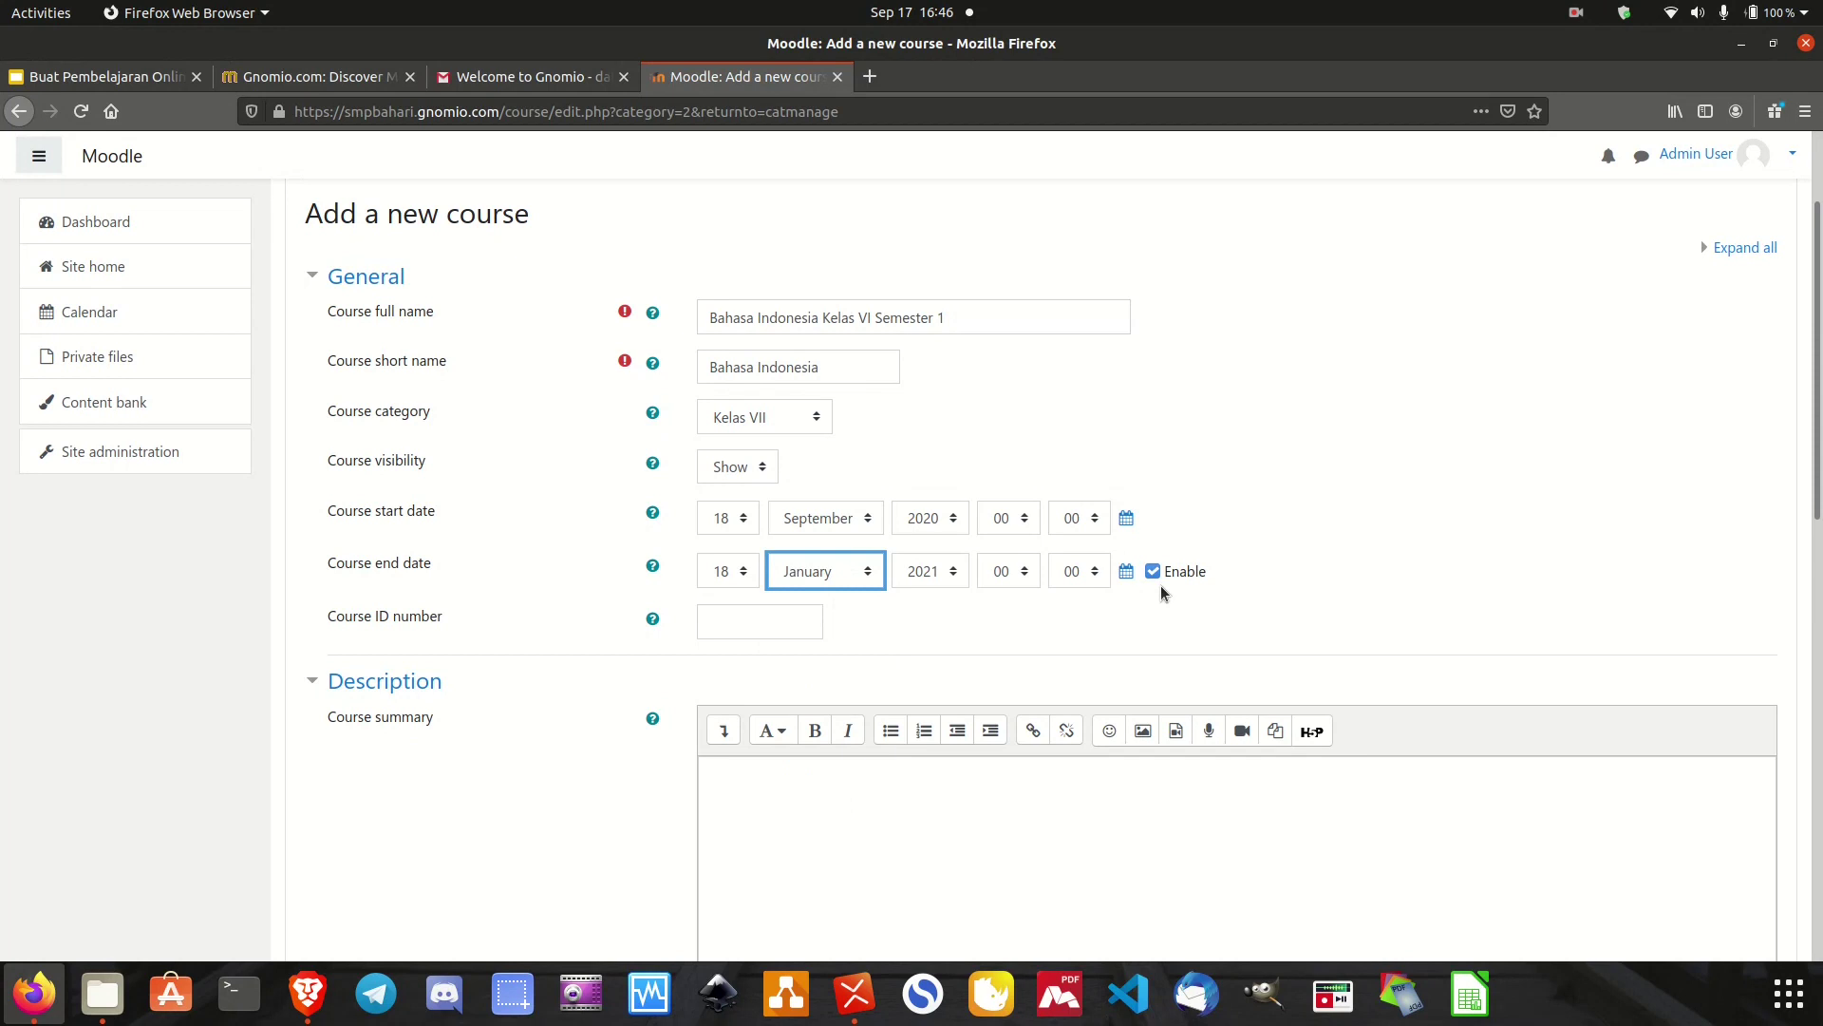
{"action": "scroll", "coordinate": [1160, 585], "scroll_direction": "down", "scroll_amount": 5}
{"action": "scroll", "coordinate": [1161, 595], "scroll_direction": "down", "scroll_amount": 5}
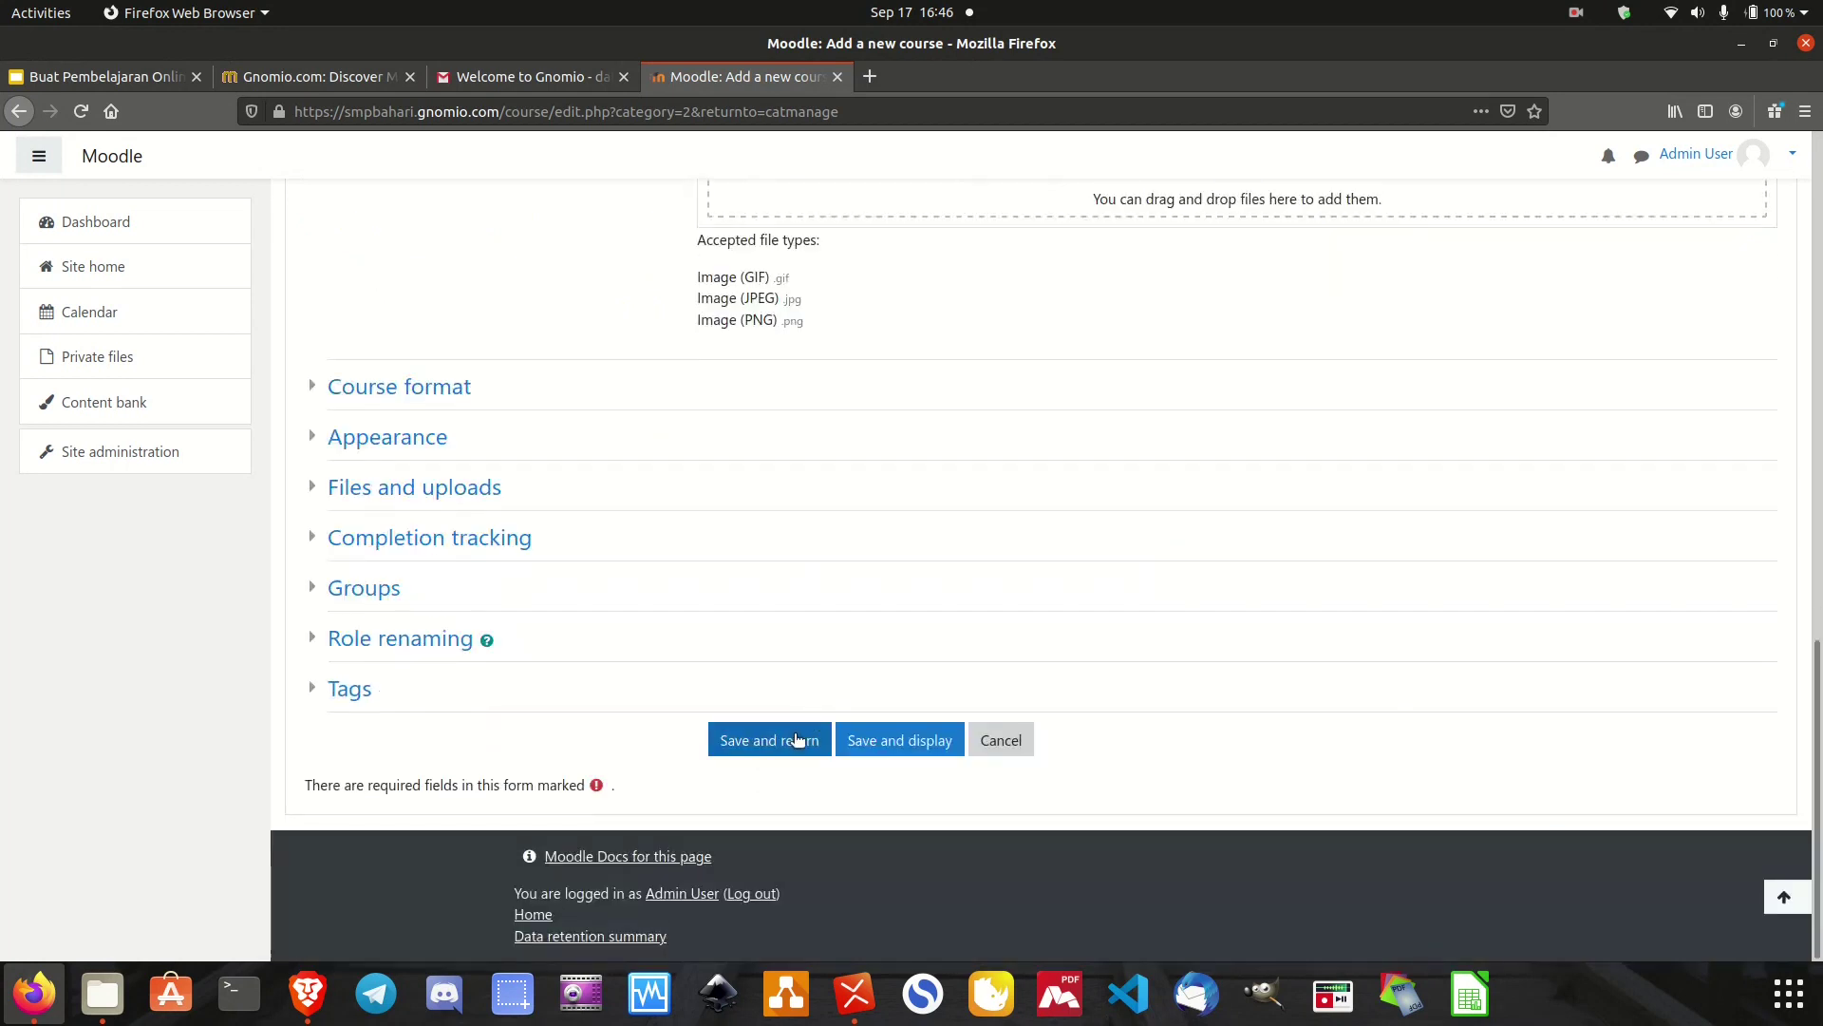
{"action": "left_click", "coordinate": [797, 740]}
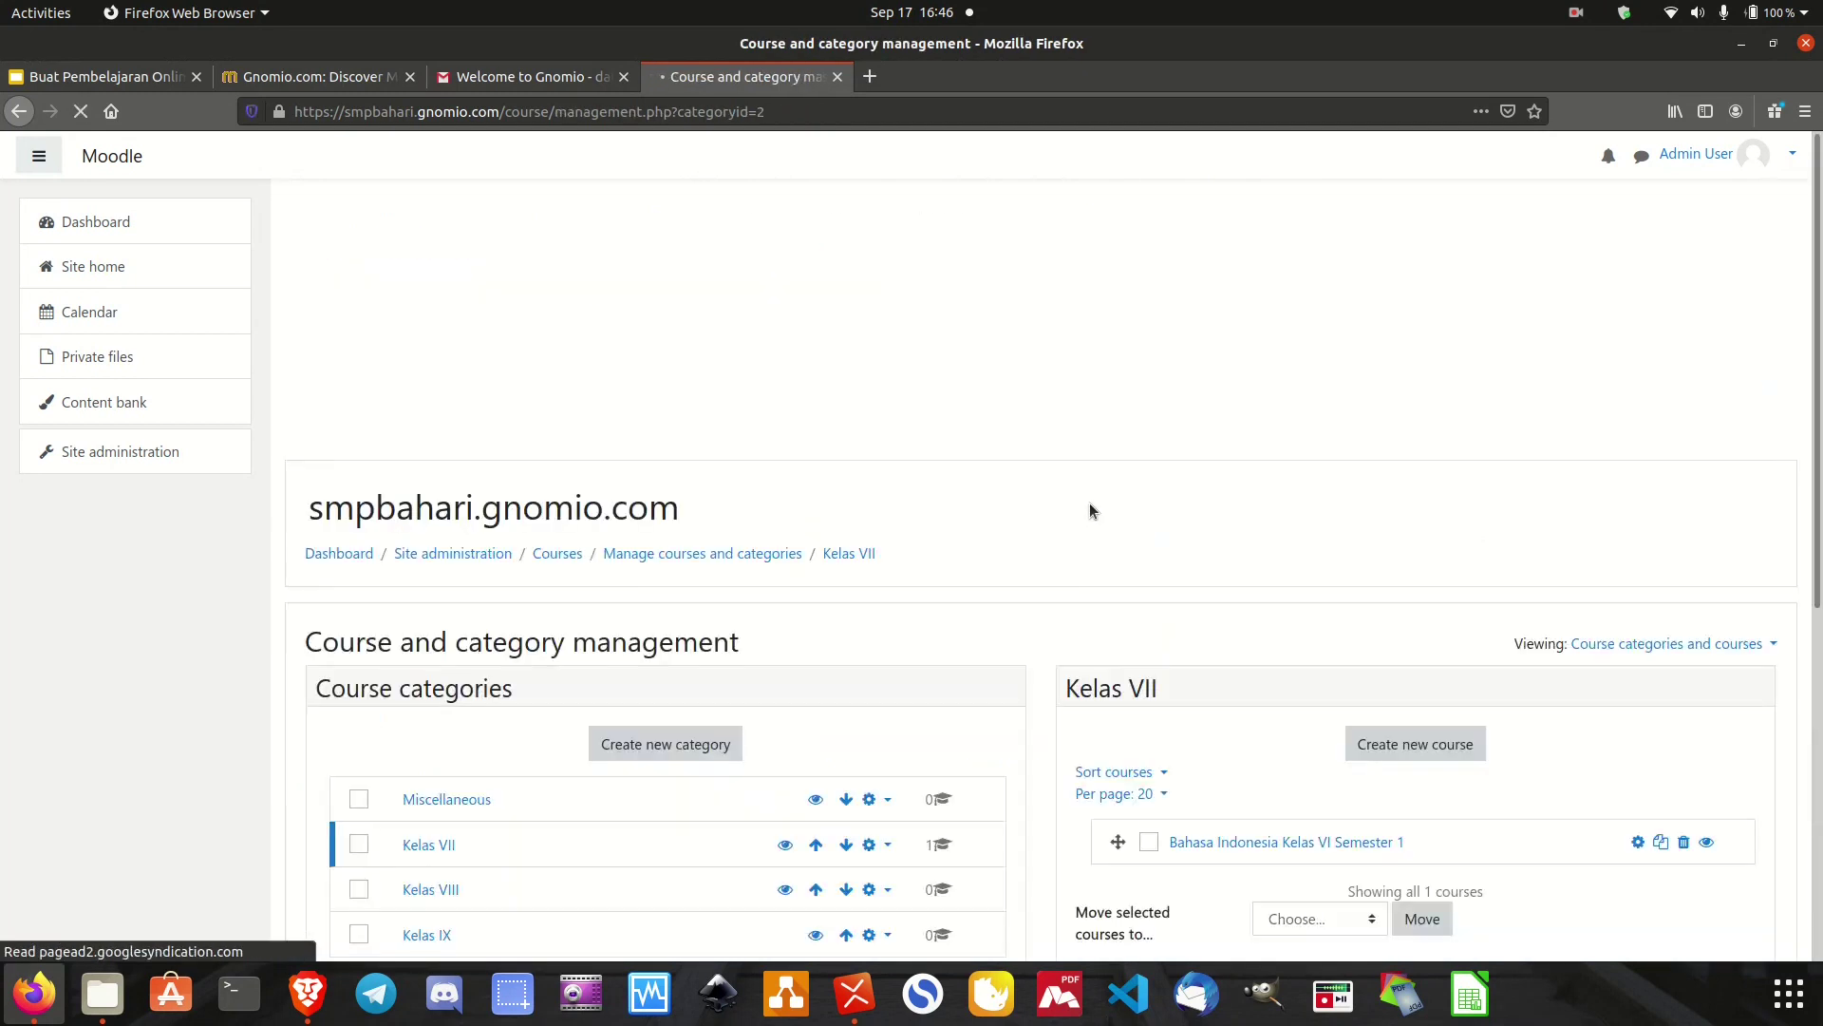
{"action": "scroll", "coordinate": [1138, 602], "scroll_direction": "down", "scroll_amount": 4}
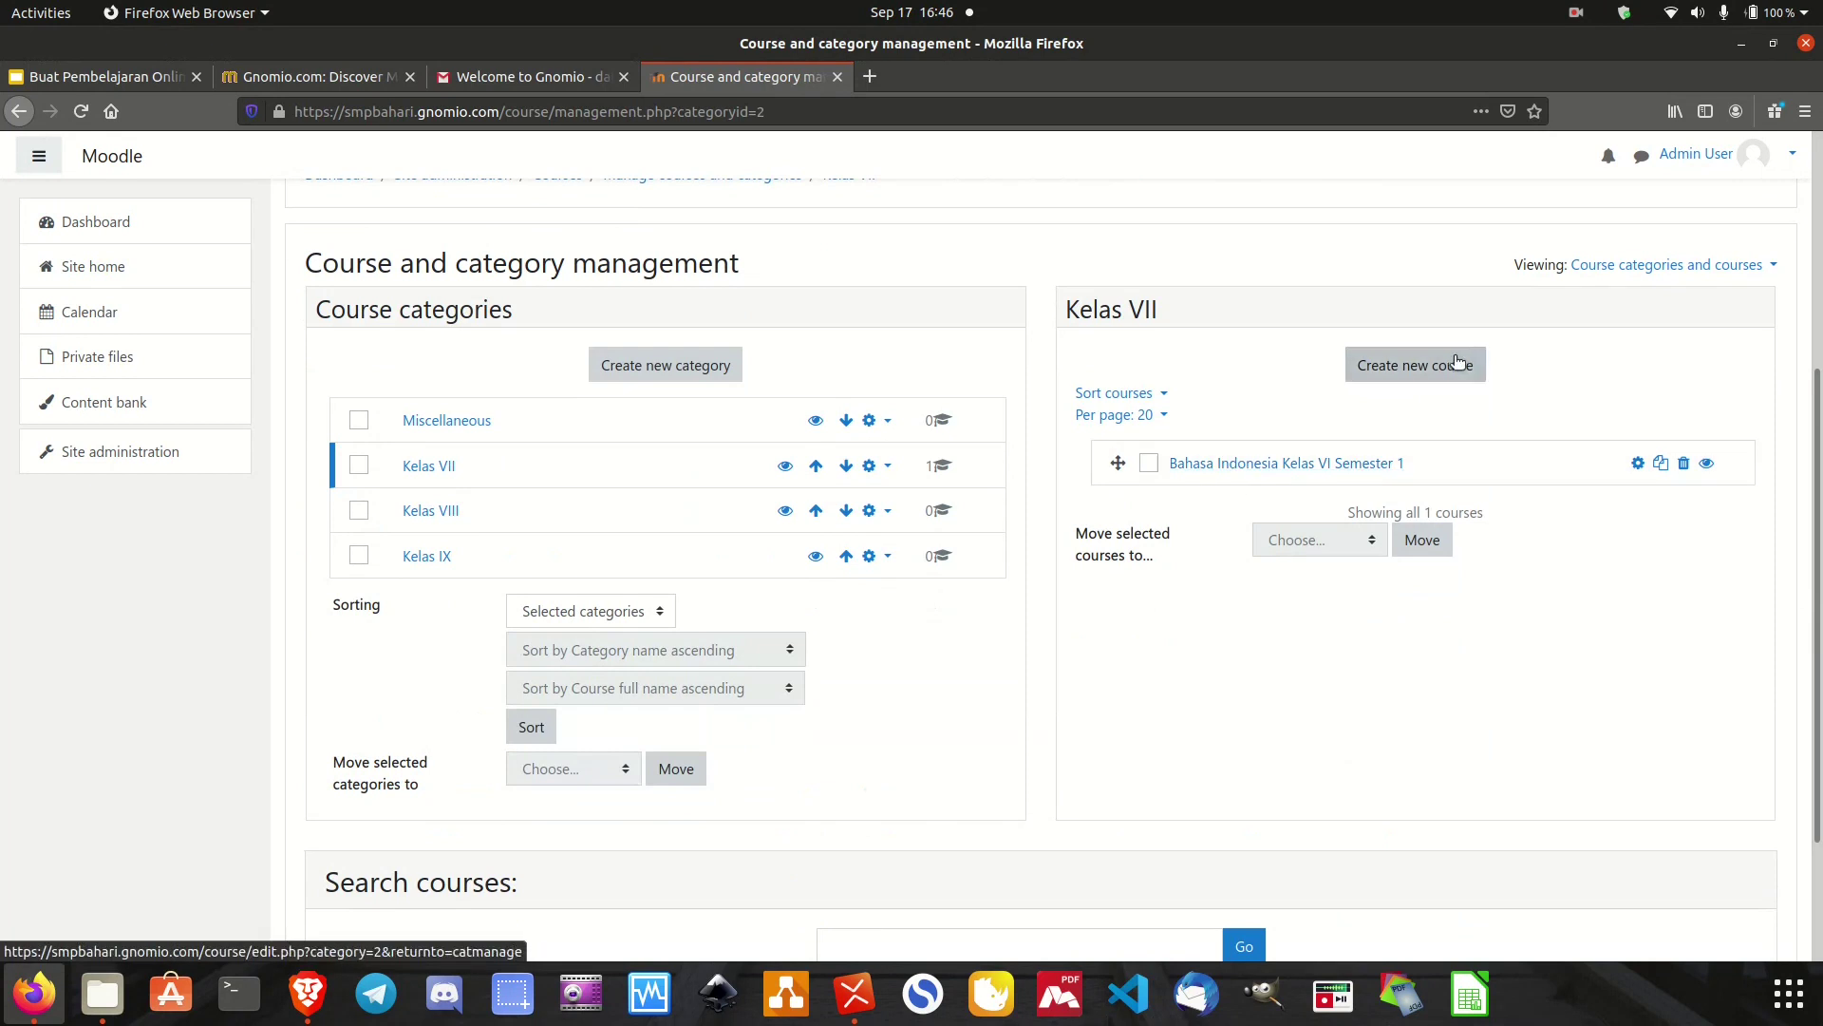
Start a new course named 'Matematika Kelas VII Semester' with short name 'Matematika'.
{"action": "left_click", "coordinate": [1434, 368]}
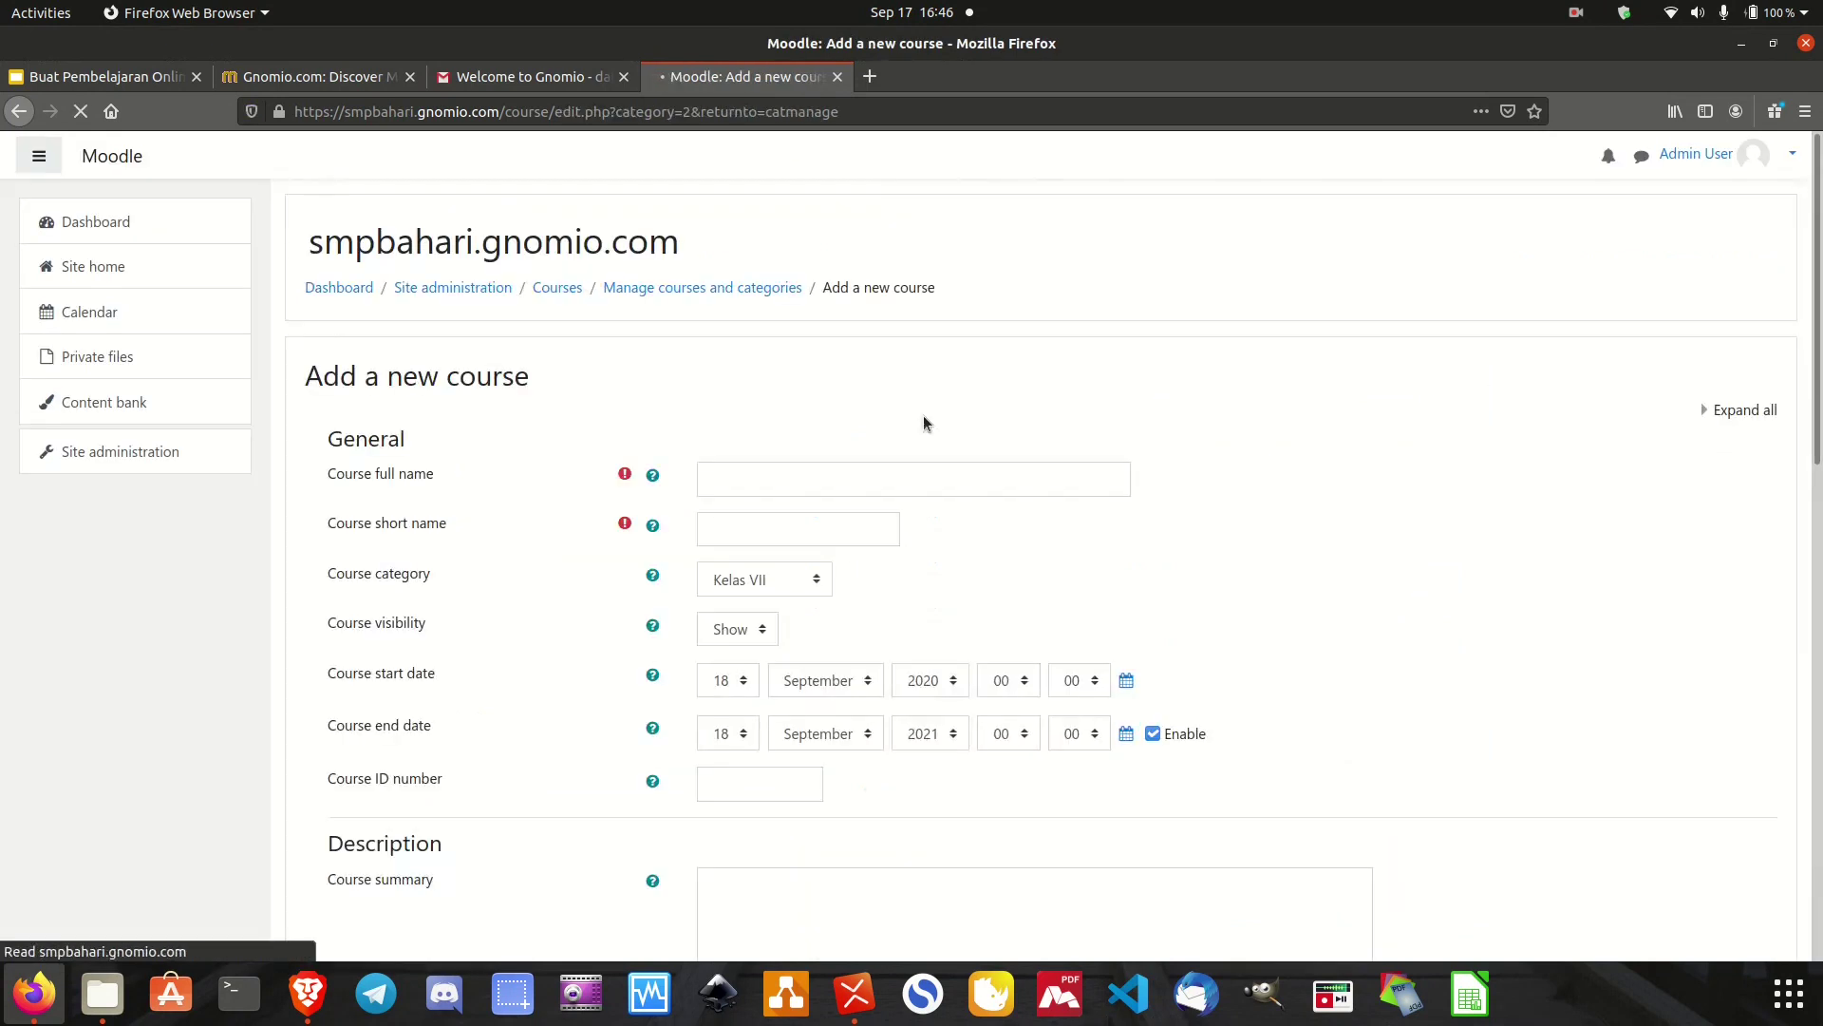
{"action": "left_click", "coordinate": [889, 470]}
{"action": "type", "text": "Matemati"}
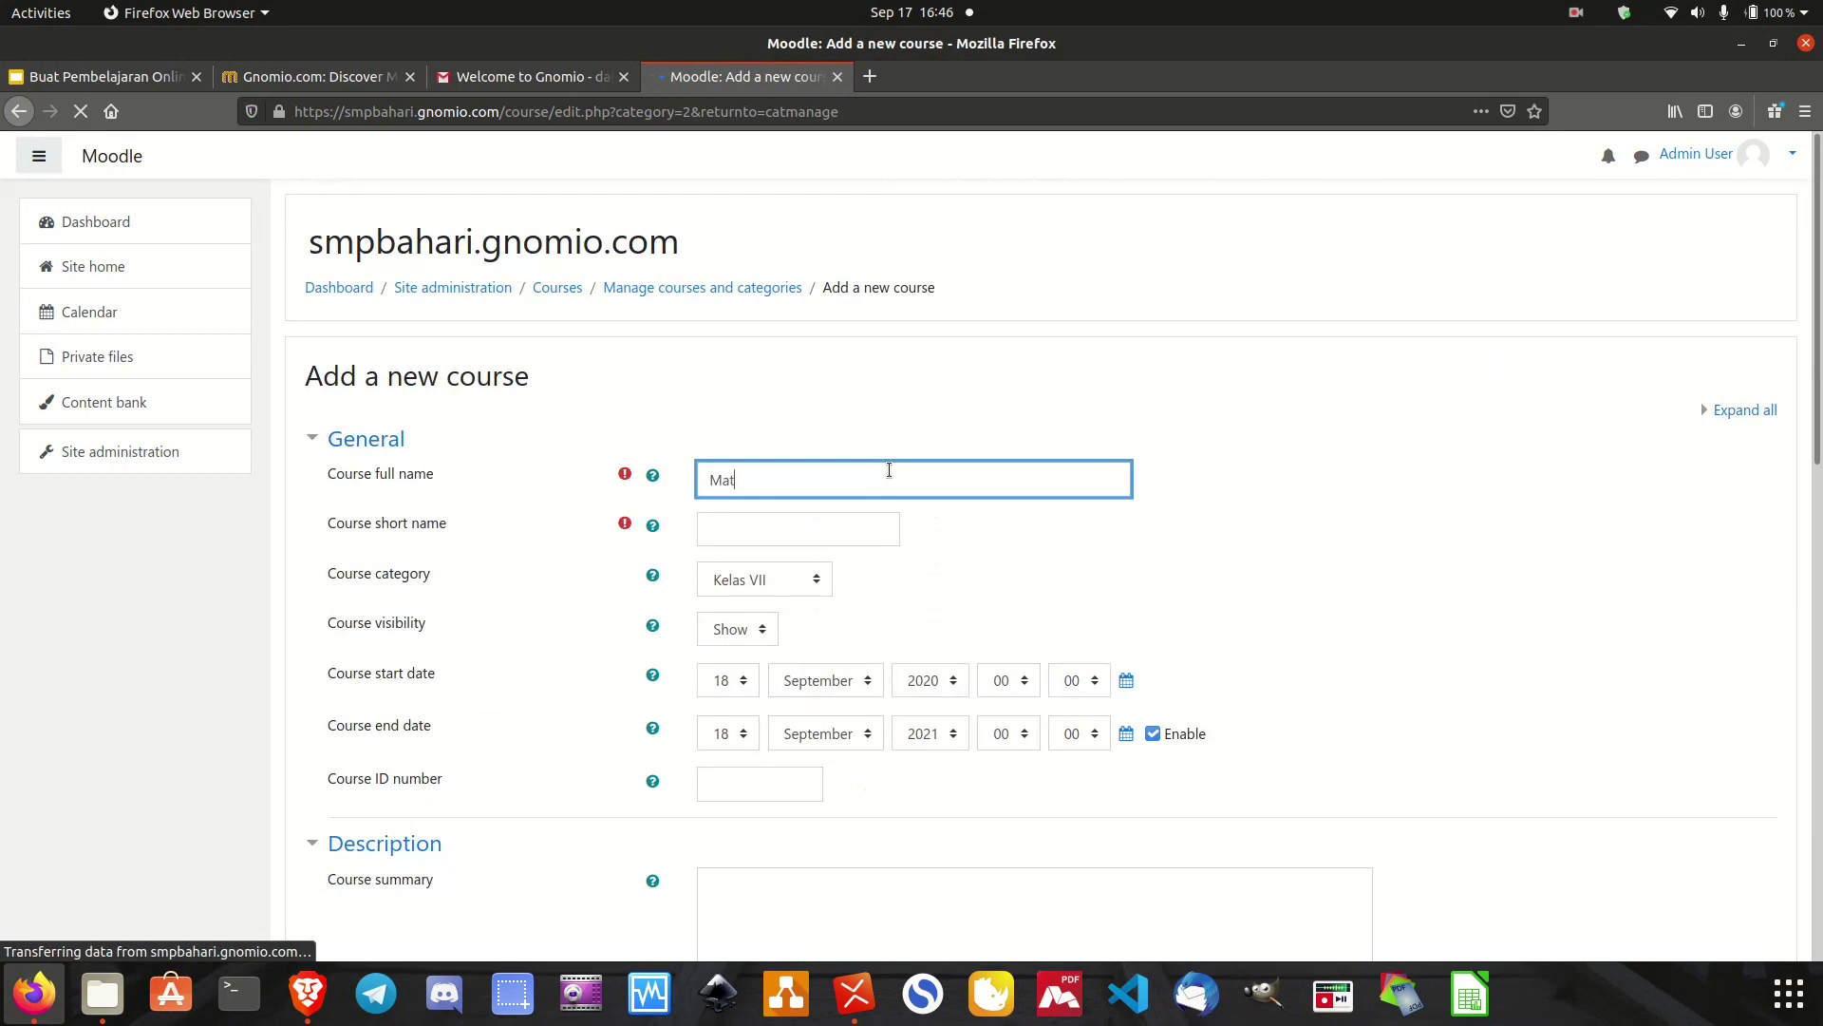
{"action": "scroll", "coordinate": [890, 470], "scroll_direction": "down", "scroll_amount": 6}
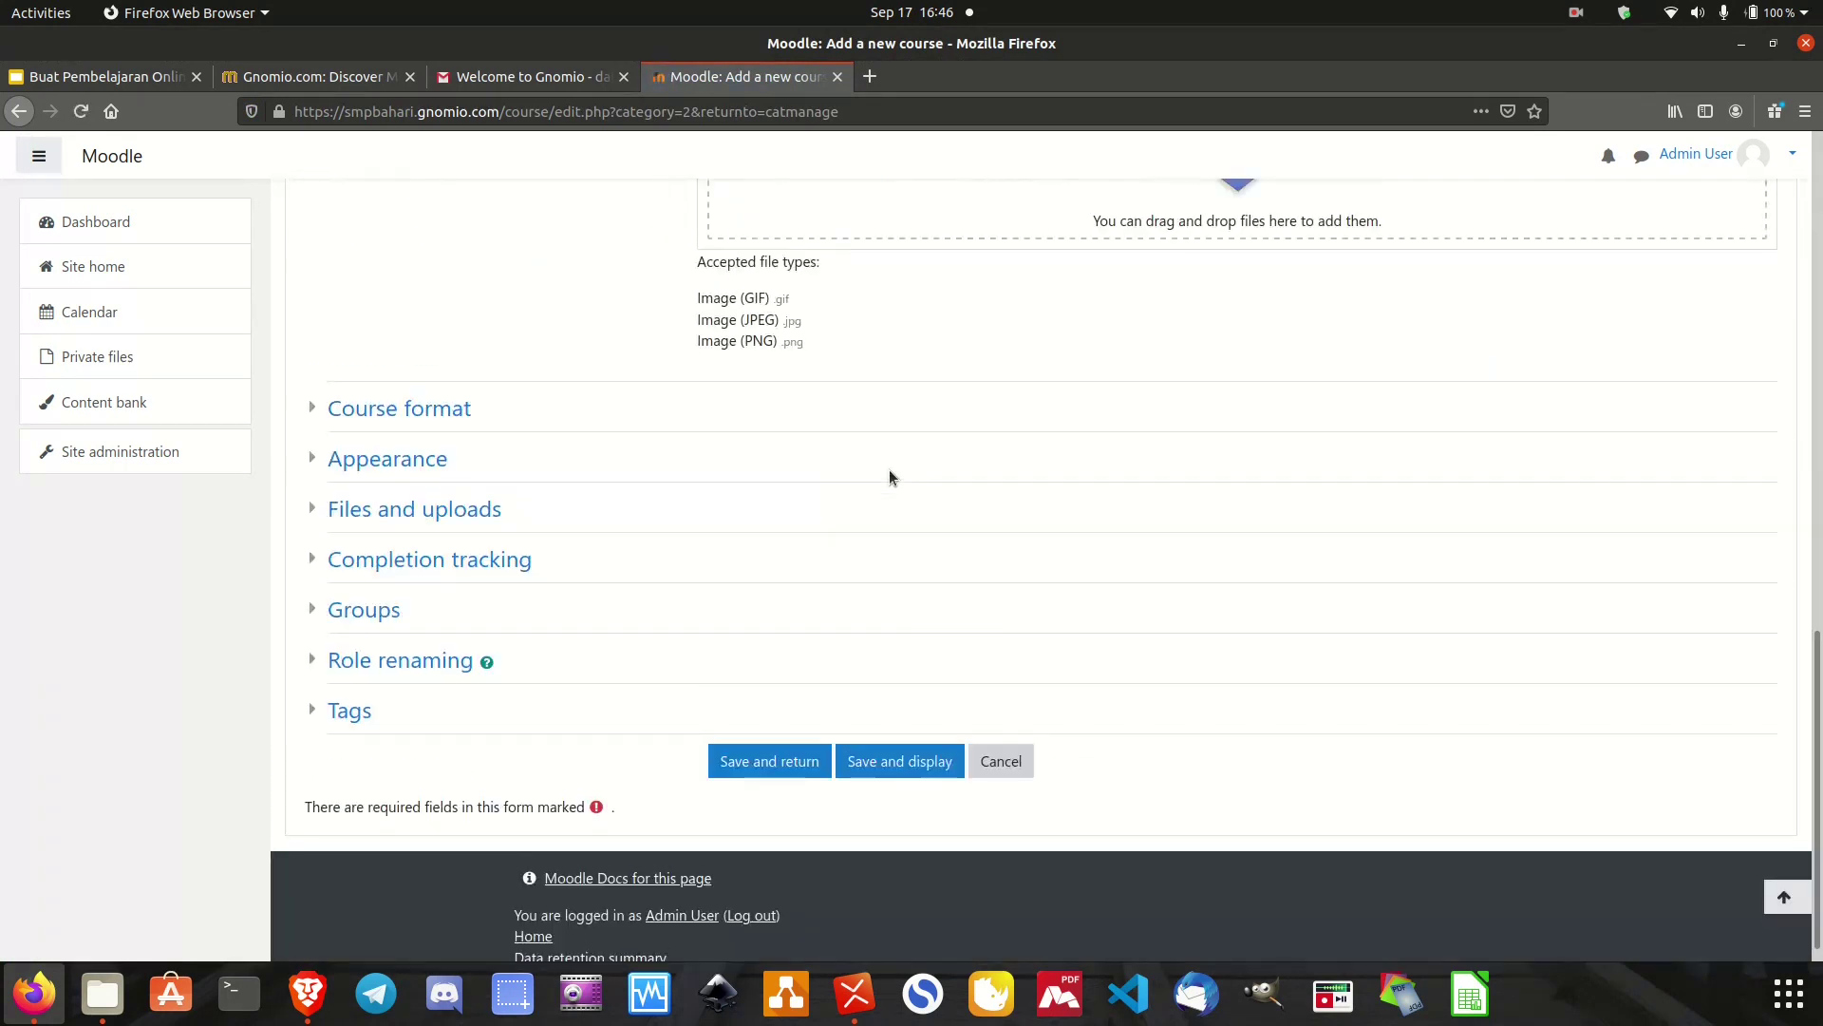
{"action": "scroll", "coordinate": [889, 493], "scroll_direction": "up", "scroll_amount": 8}
{"action": "scroll", "coordinate": [889, 501], "scroll_direction": "up", "scroll_amount": 3}
{"action": "left_click", "coordinate": [862, 470]}
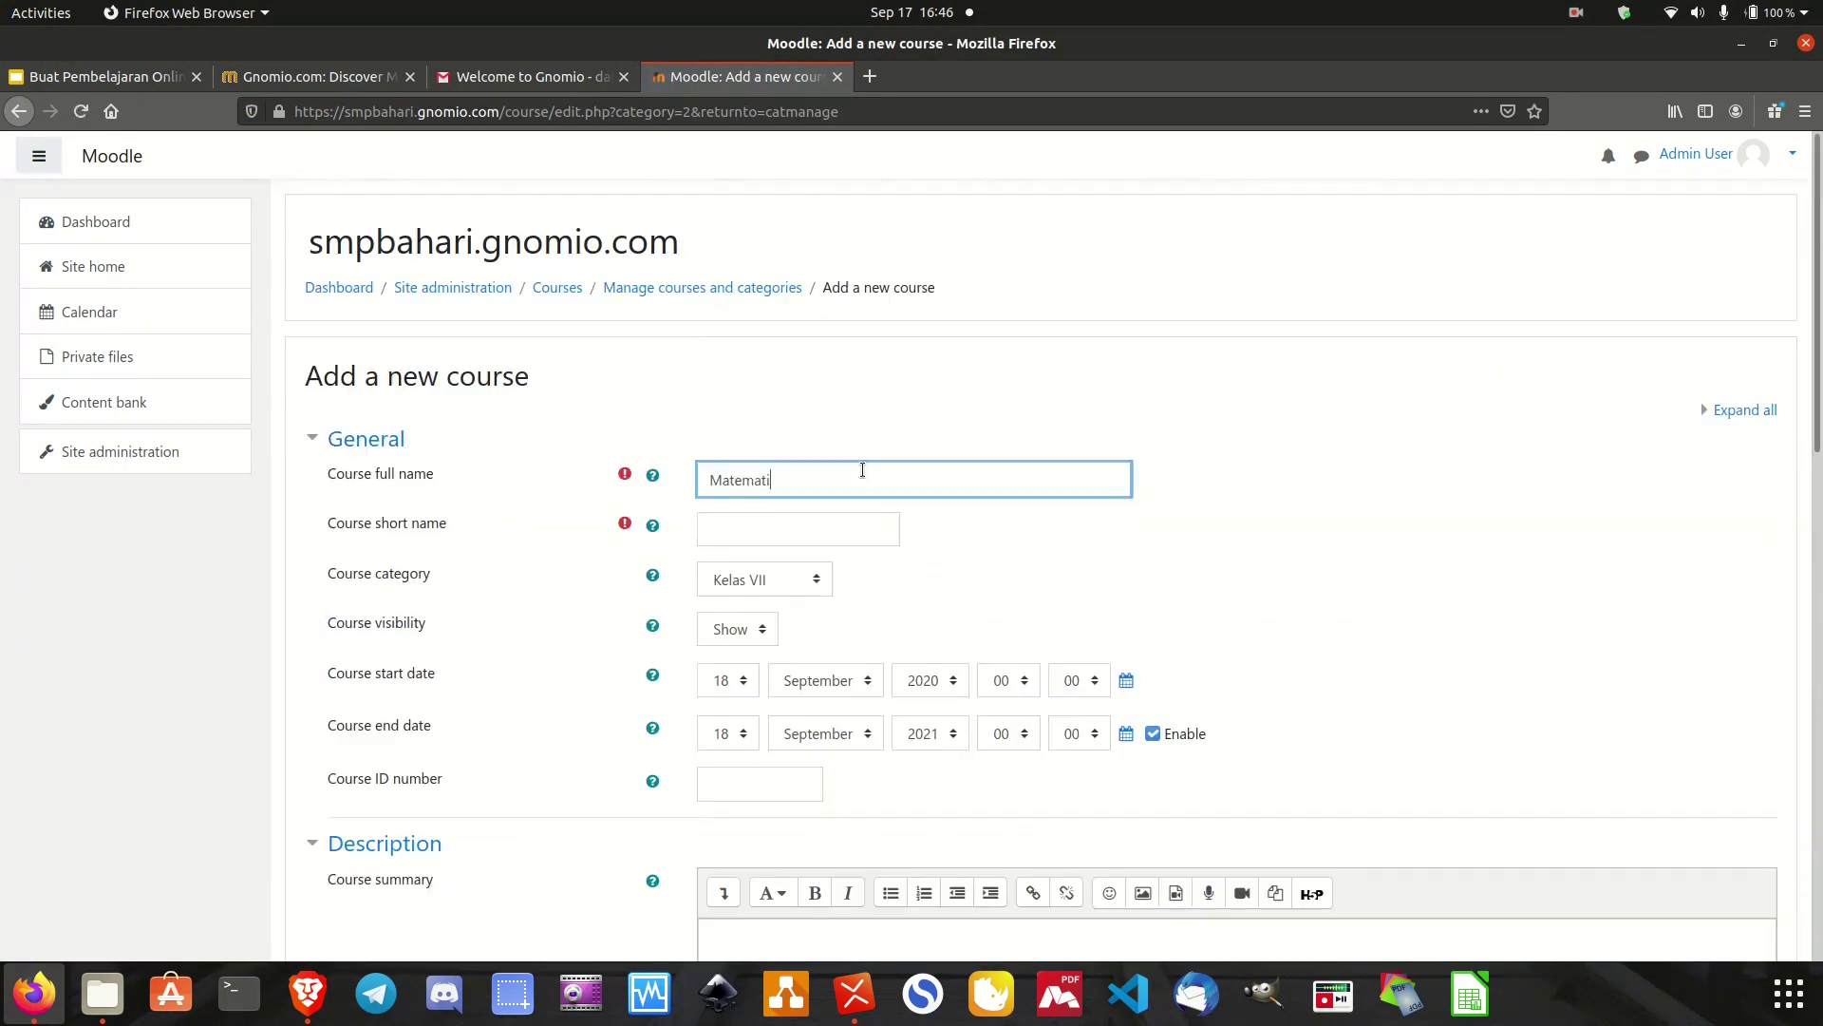
{"action": "type", "text": "ka Ke"}
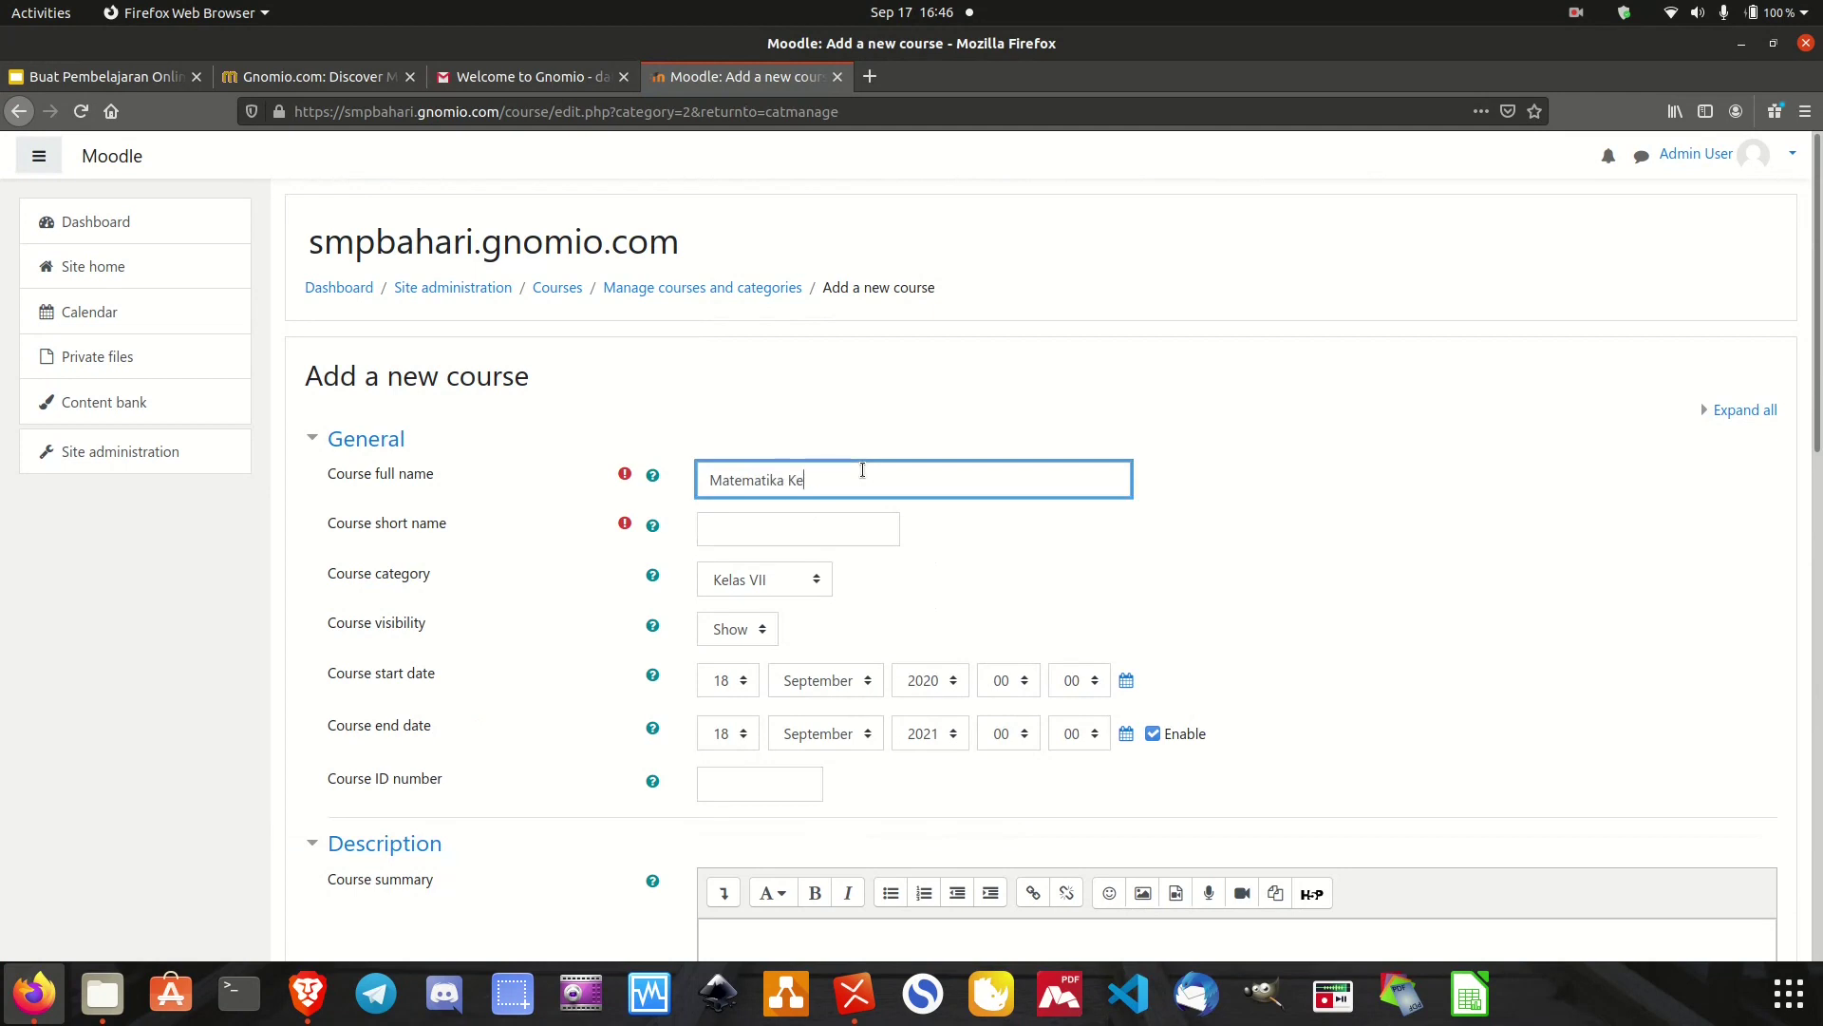
{"action": "type", "text": "las VII Semester 1"}
{"action": "left_click", "coordinate": [831, 535]}
{"action": "type", "text": "matematika"}
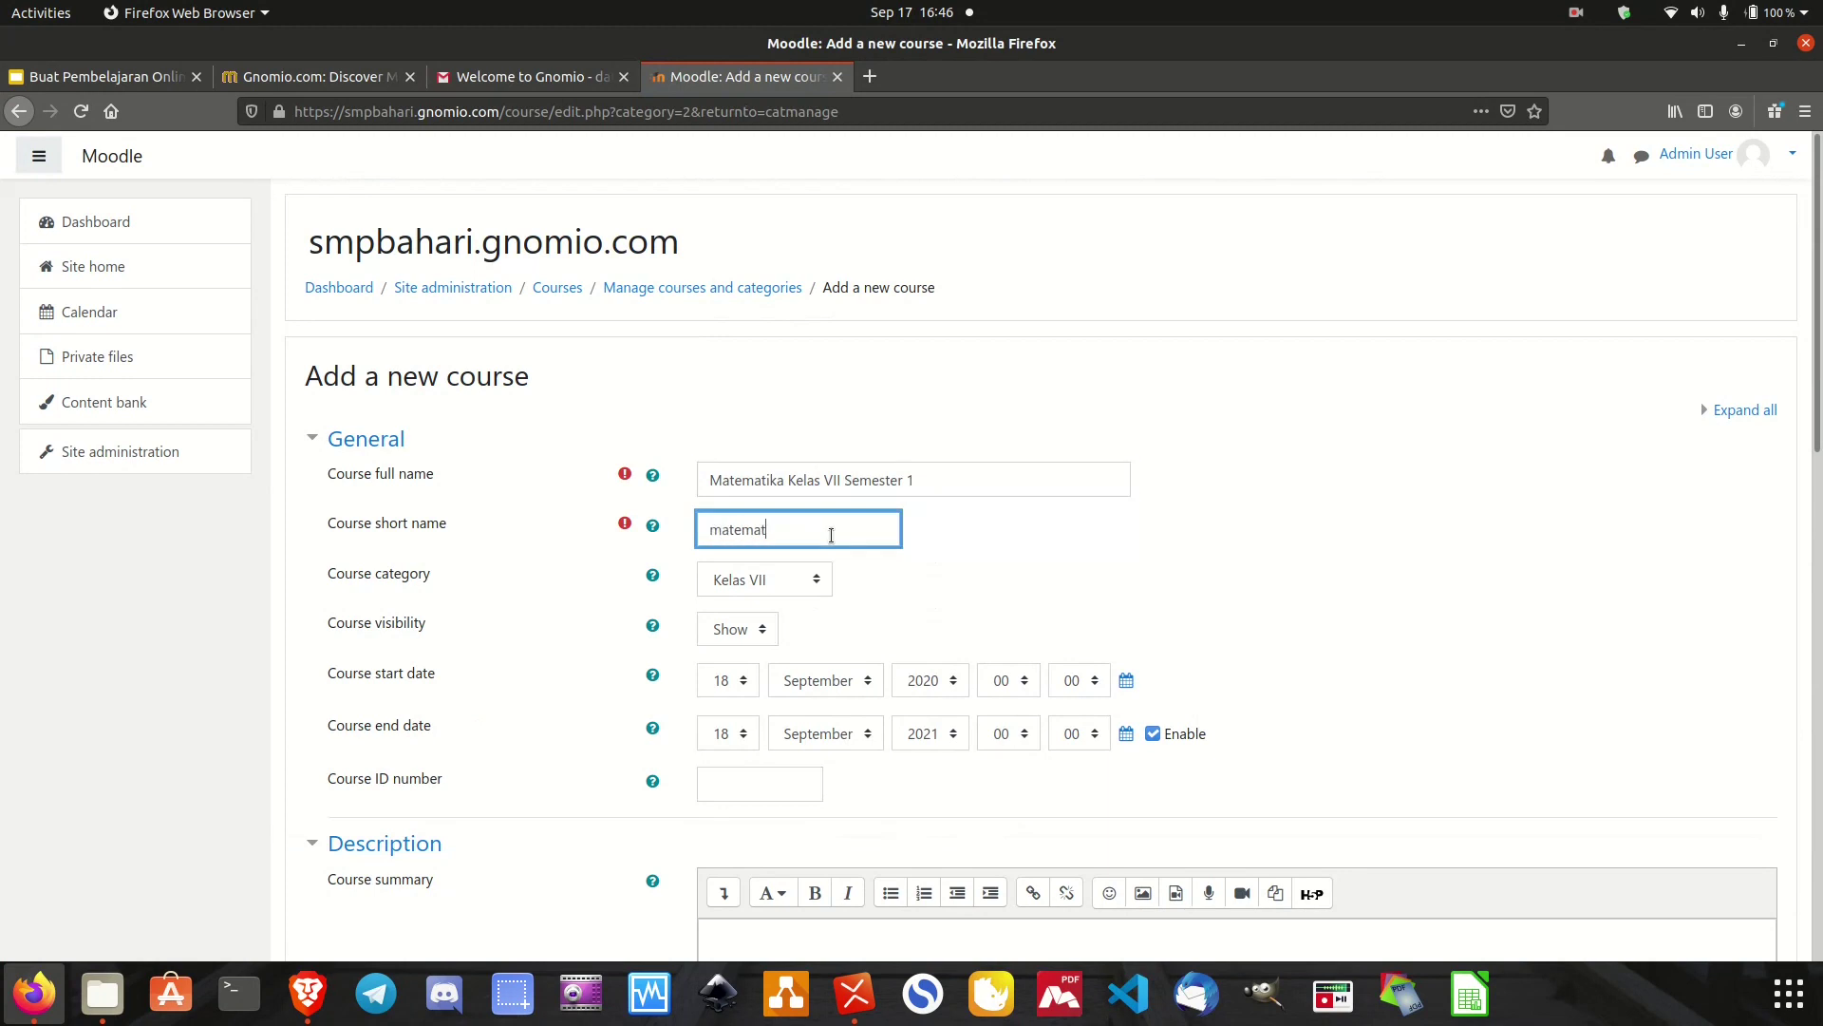
{"action": "key", "text": "BackSpace"}
{"action": "key", "text": "BackSpace"}
{"action": "key", "text": "BackSpace"}
{"action": "key", "text": "BackSpace"}
{"action": "key", "text": "BackSpace"}
{"action": "key", "text": "BackSpace"}
{"action": "key", "text": "BackSpace"}
{"action": "key", "text": "BackSpace"}
{"action": "key", "text": "BackSpace"}
{"action": "type", "text": "Matemat"}
Set the course end month to January and save the course.
{"action": "left_click", "coordinate": [874, 739]}
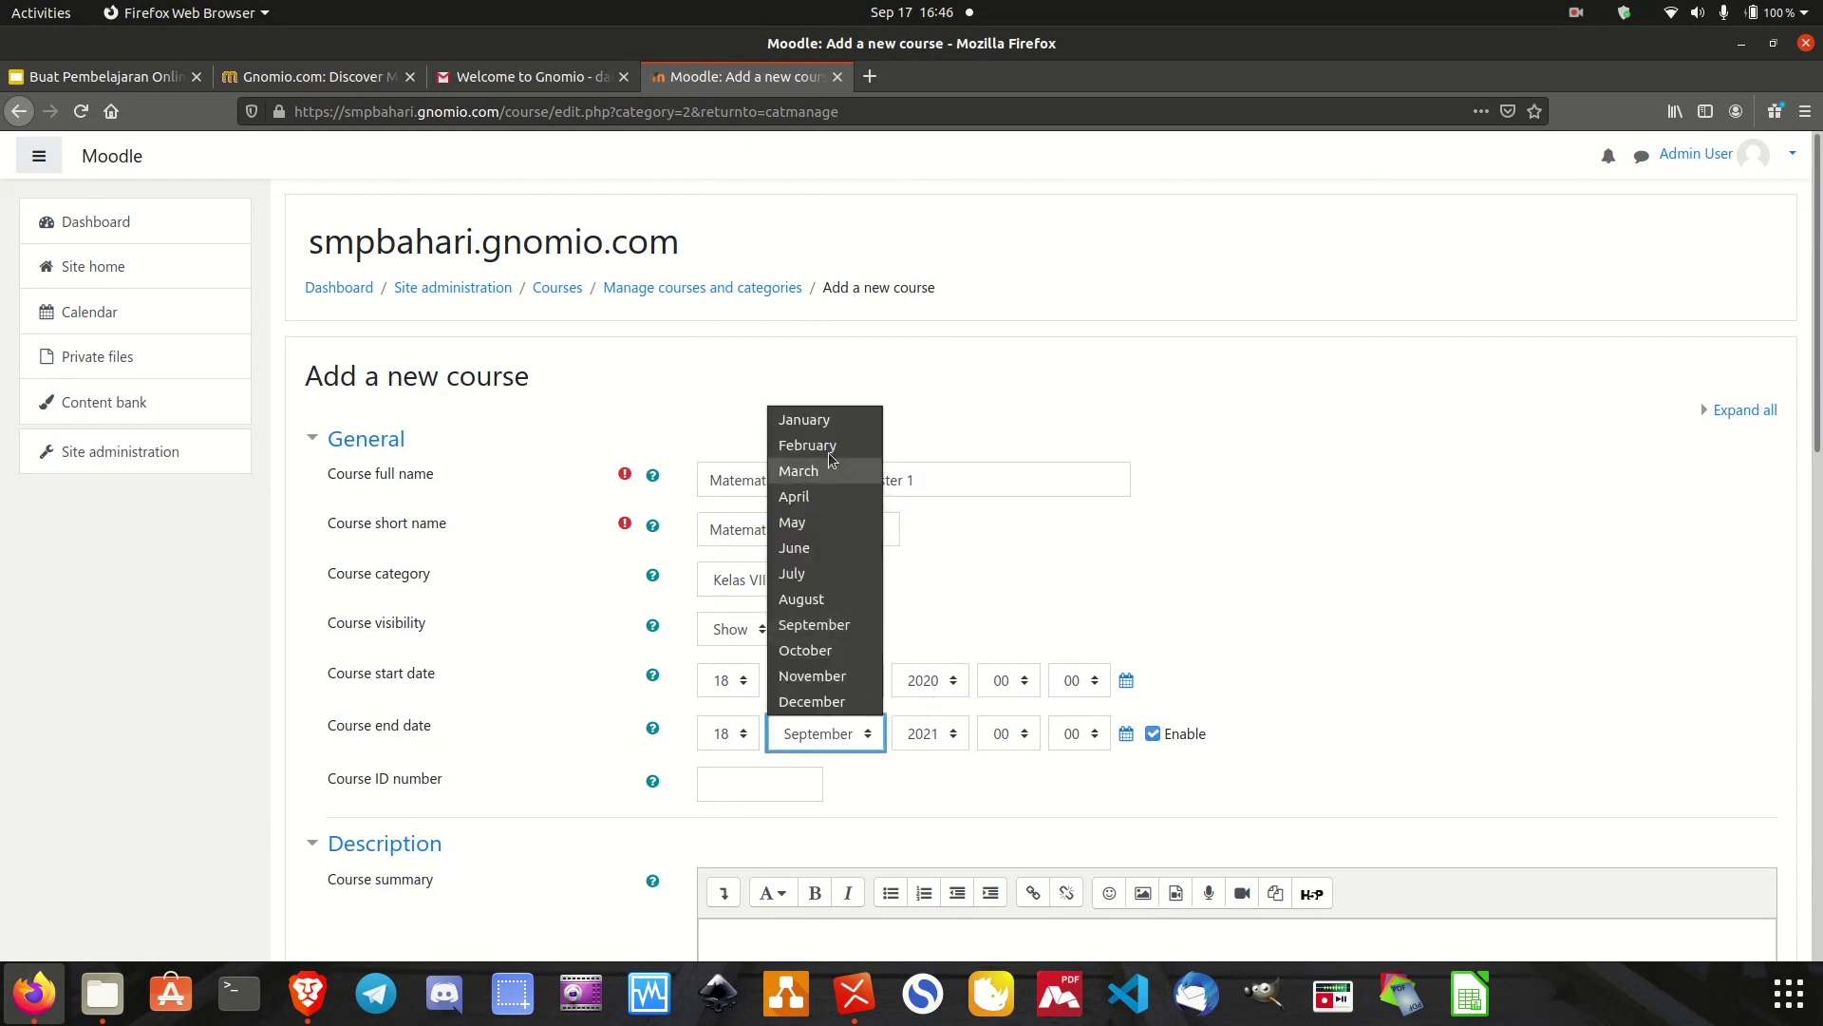
{"action": "left_click", "coordinate": [828, 427]}
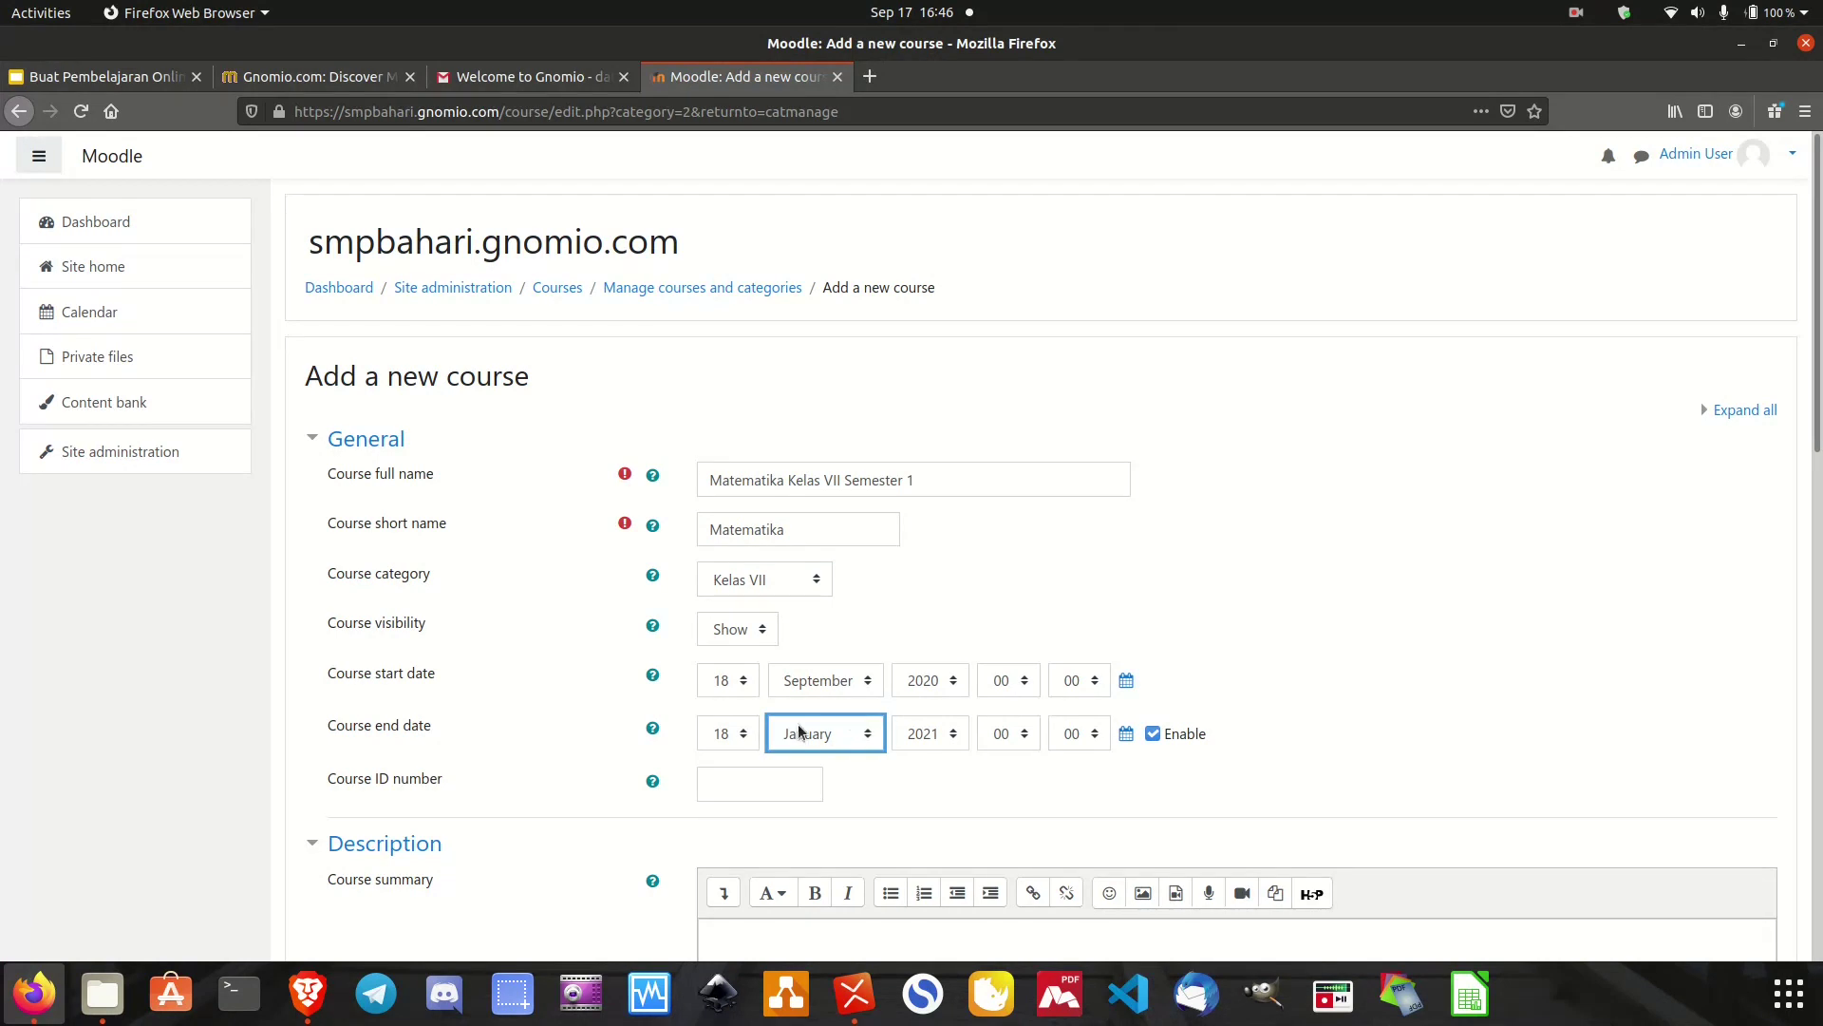
{"action": "left_click", "coordinate": [873, 742]}
{"action": "left_click", "coordinate": [873, 746]}
{"action": "scroll", "coordinate": [840, 708], "scroll_direction": "down", "scroll_amount": 12}
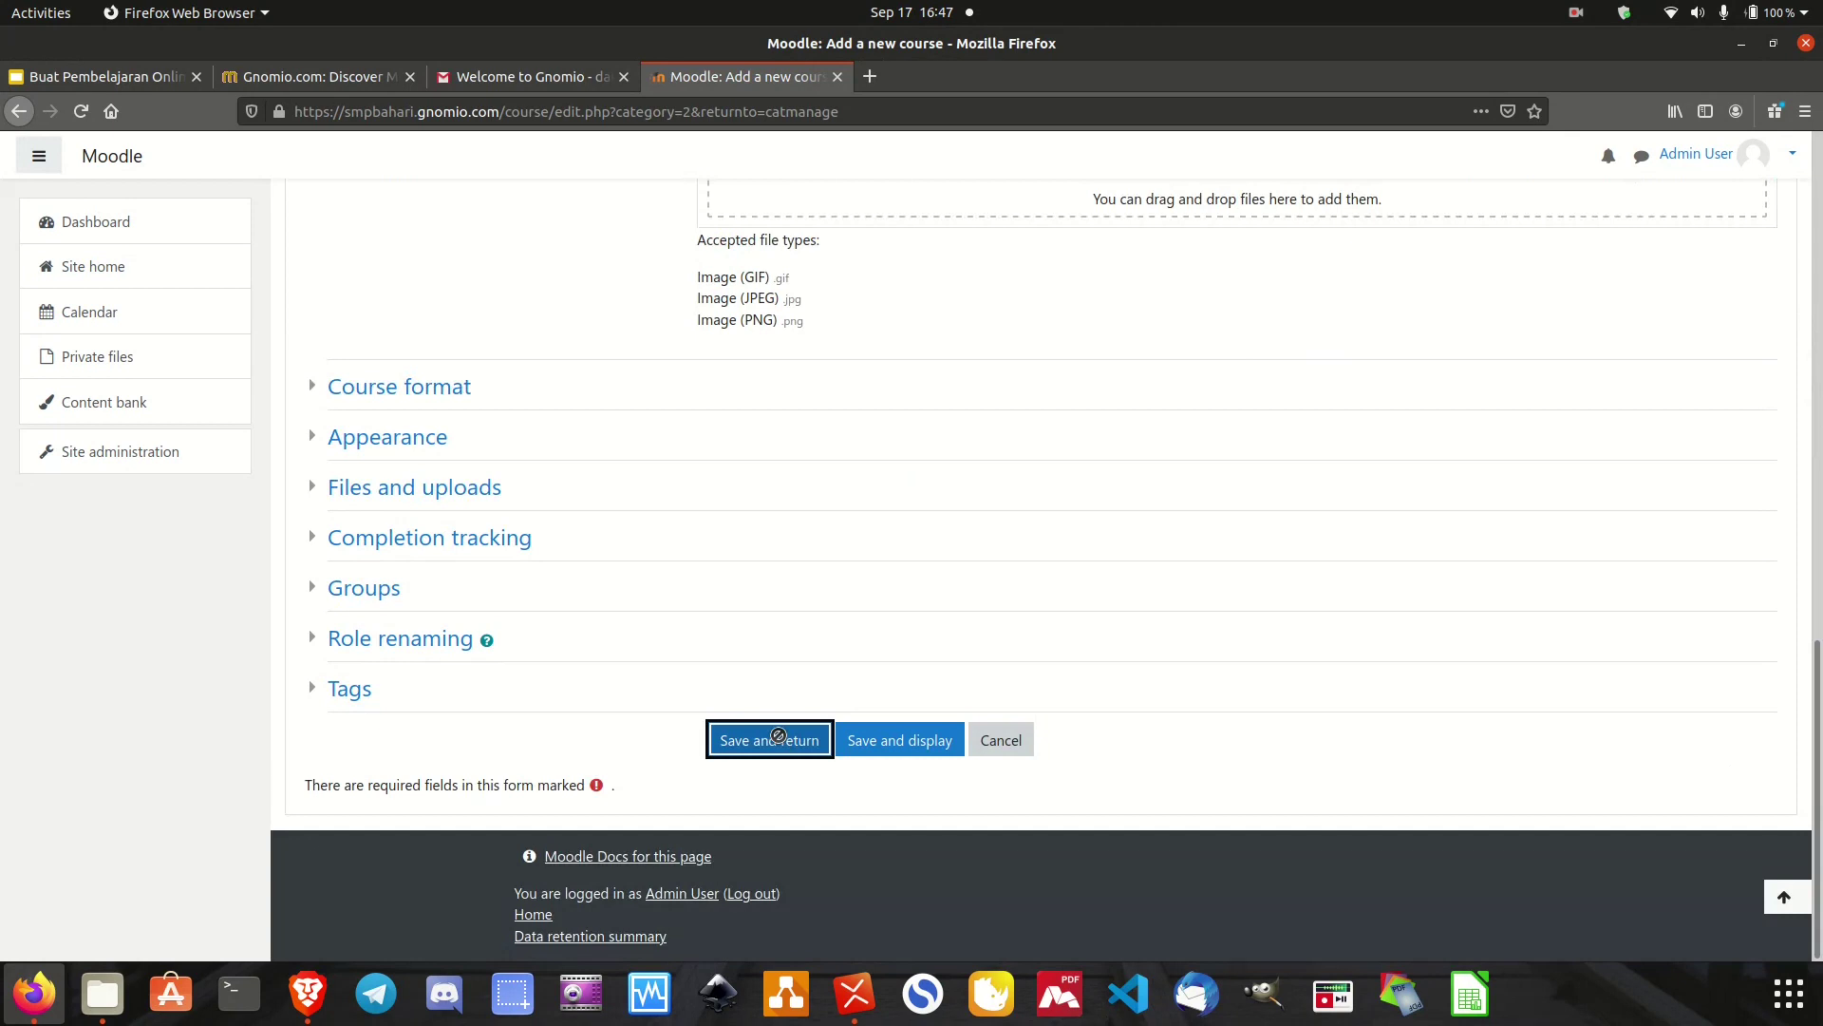
{"action": "left_click", "coordinate": [778, 736]}
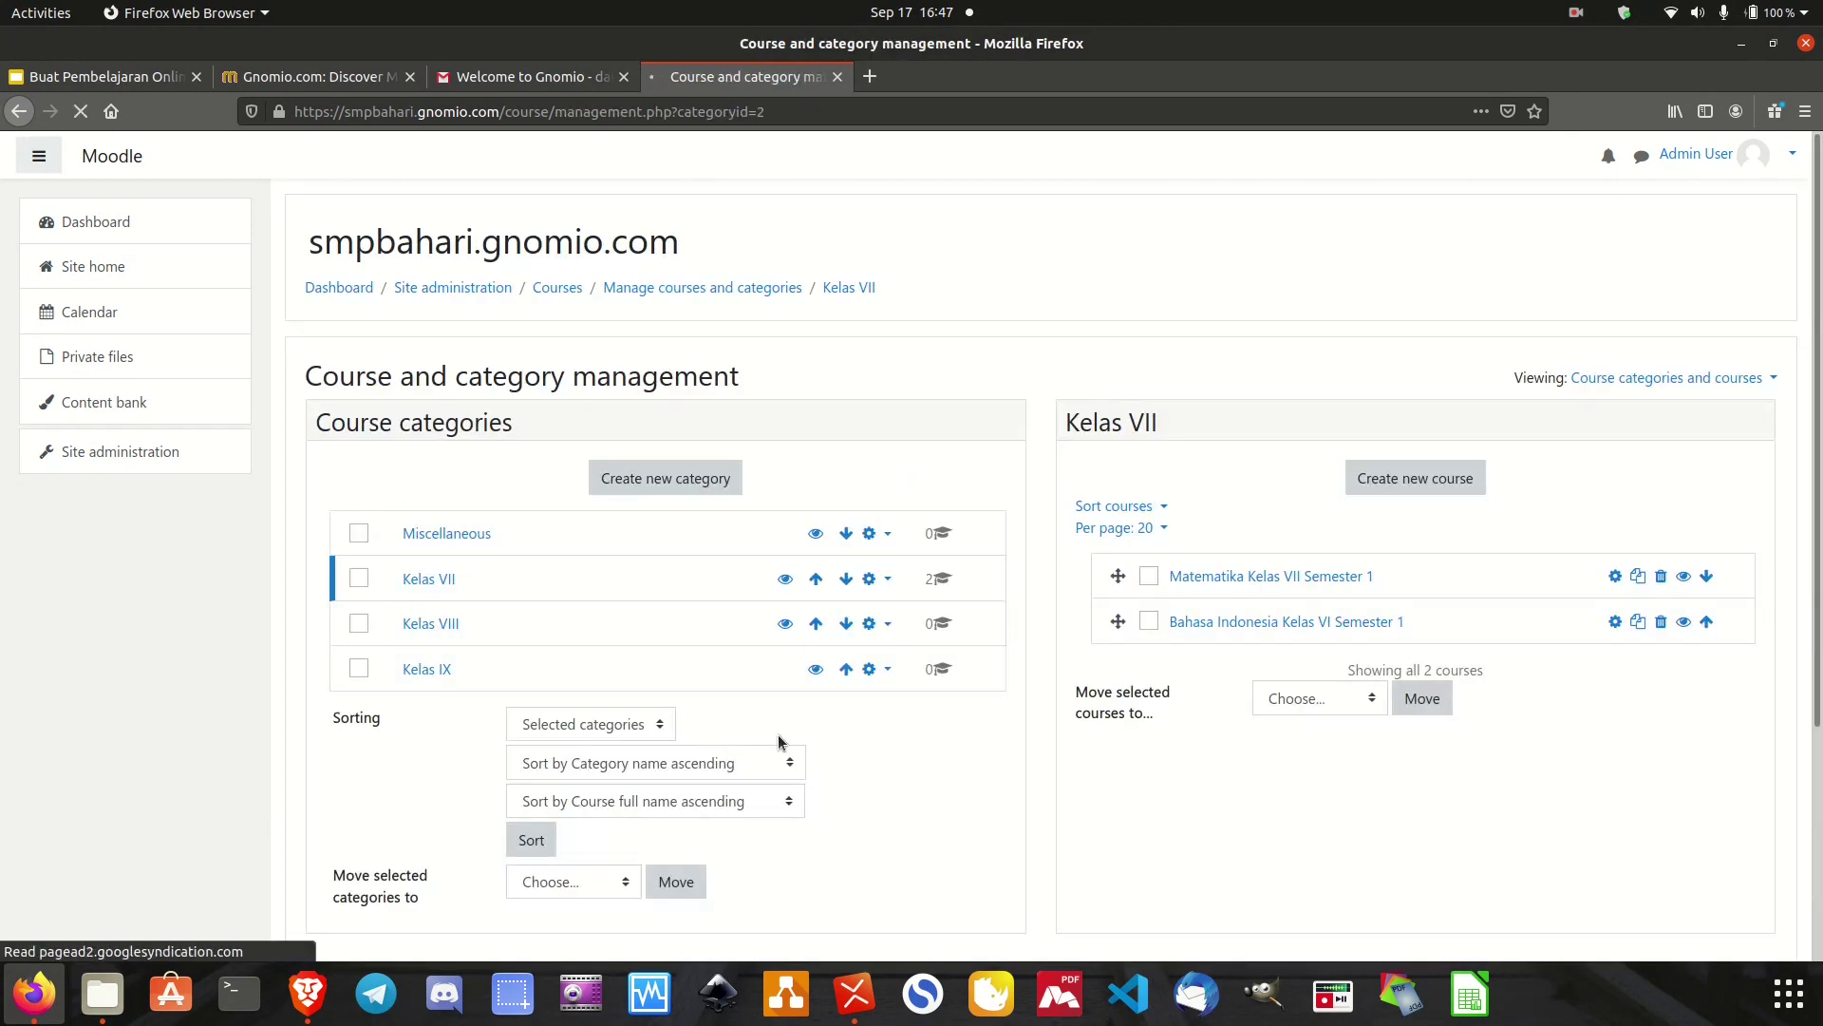
{"action": "scroll", "coordinate": [1187, 785], "scroll_direction": "down", "scroll_amount": 4}
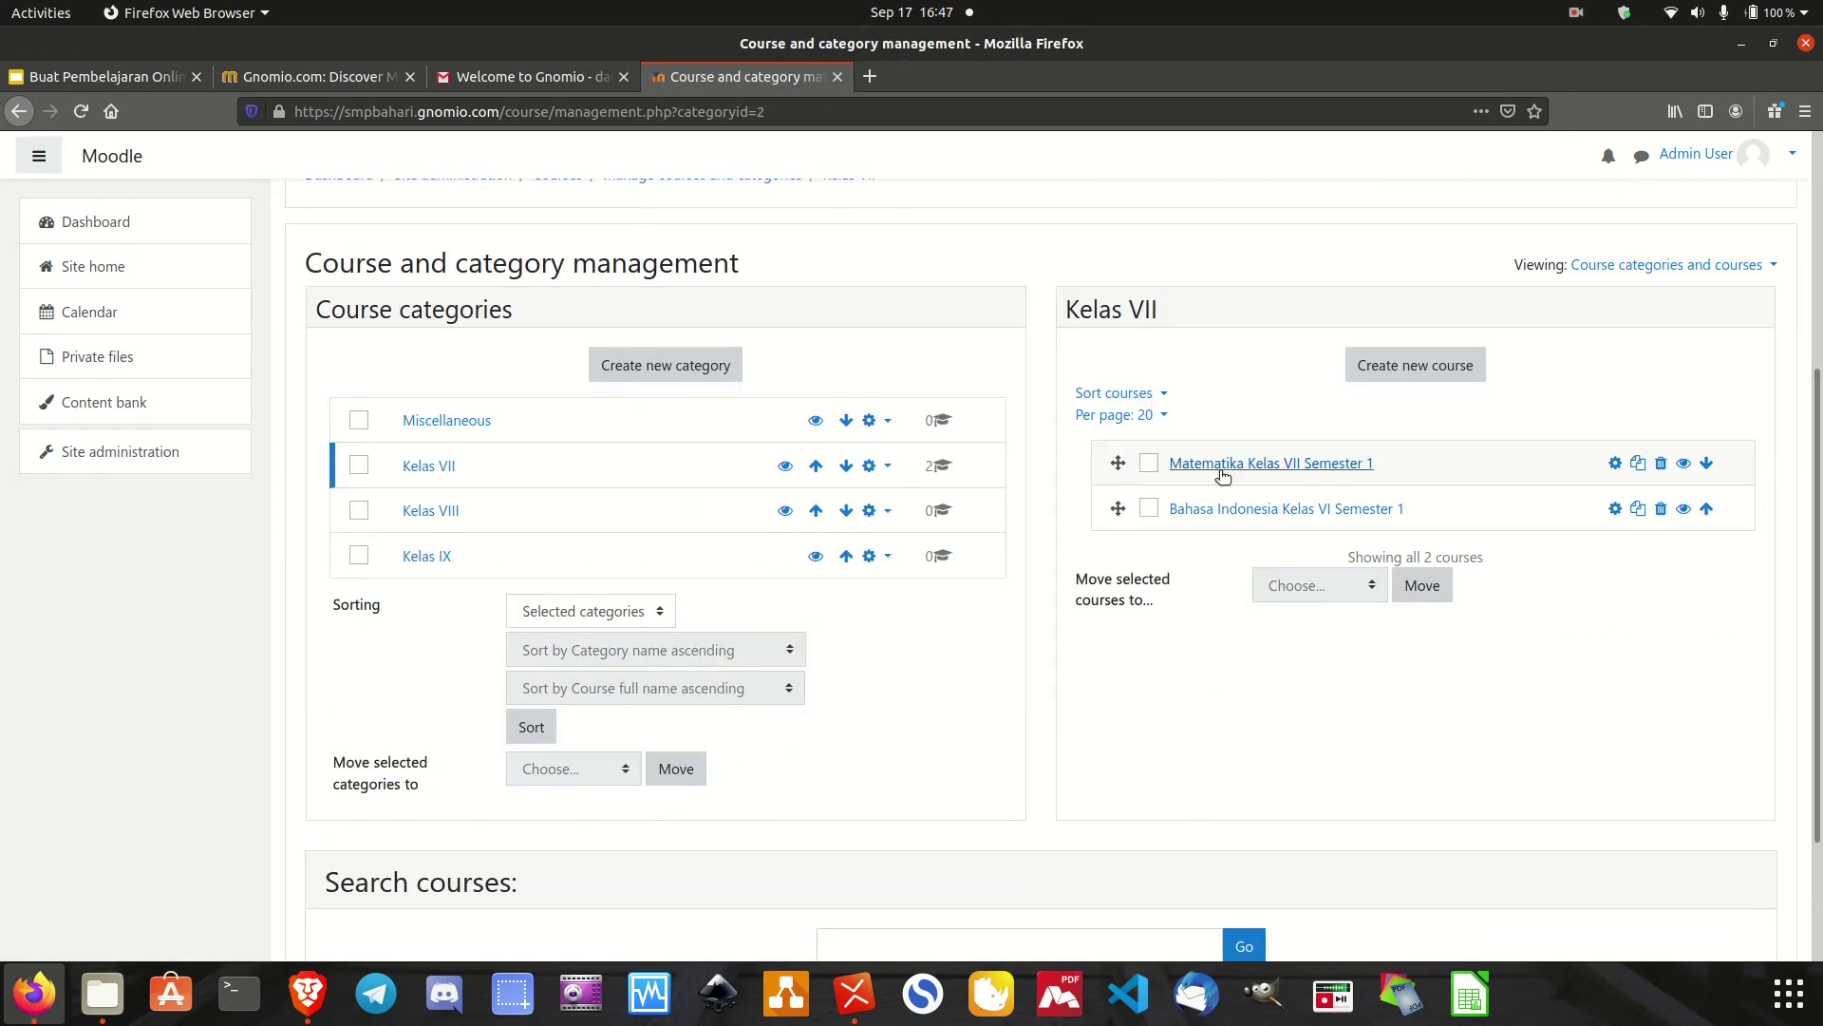
Start a new Kelas VII course named 'IPA Kelas VII Semester 1' with short name 'IPA'.
{"action": "left_click", "coordinate": [1422, 356]}
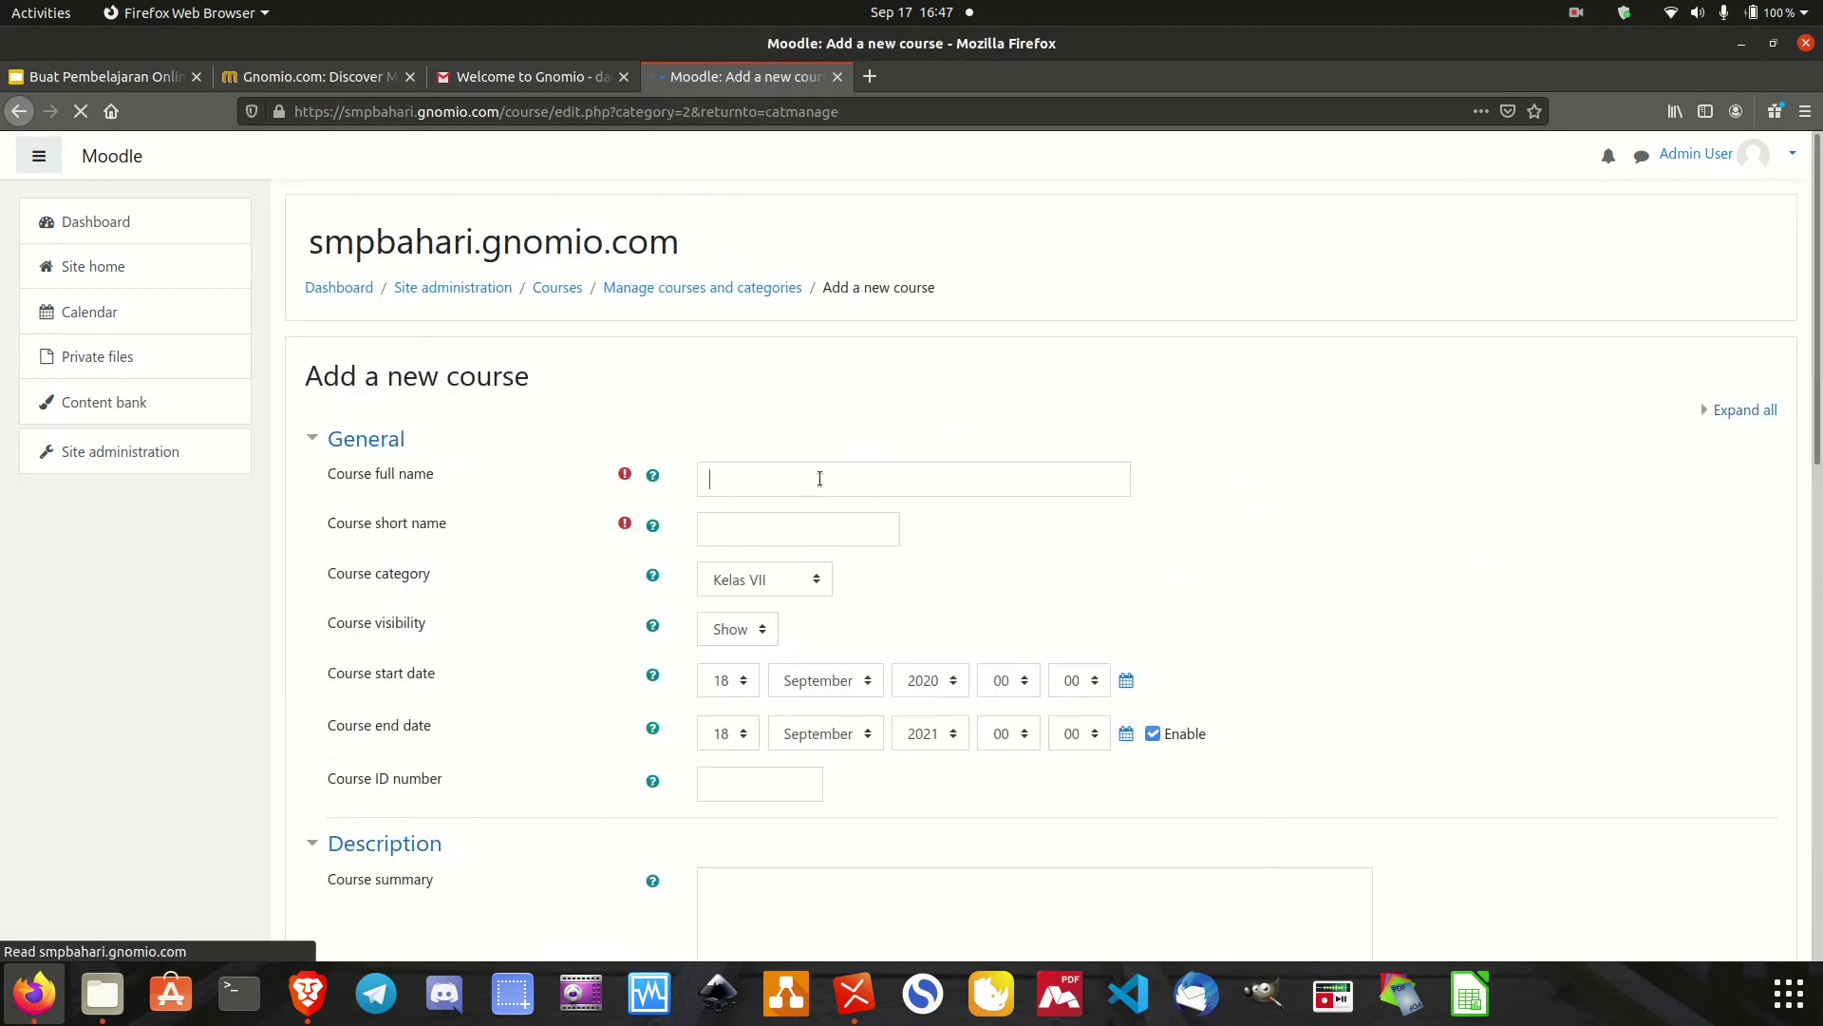
{"action": "scroll", "coordinate": [819, 483], "scroll_direction": "down", "scroll_amount": 2}
{"action": "scroll", "coordinate": [819, 483], "scroll_direction": "down", "scroll_amount": 5}
{"action": "scroll", "coordinate": [818, 482], "scroll_direction": "up", "scroll_amount": 8}
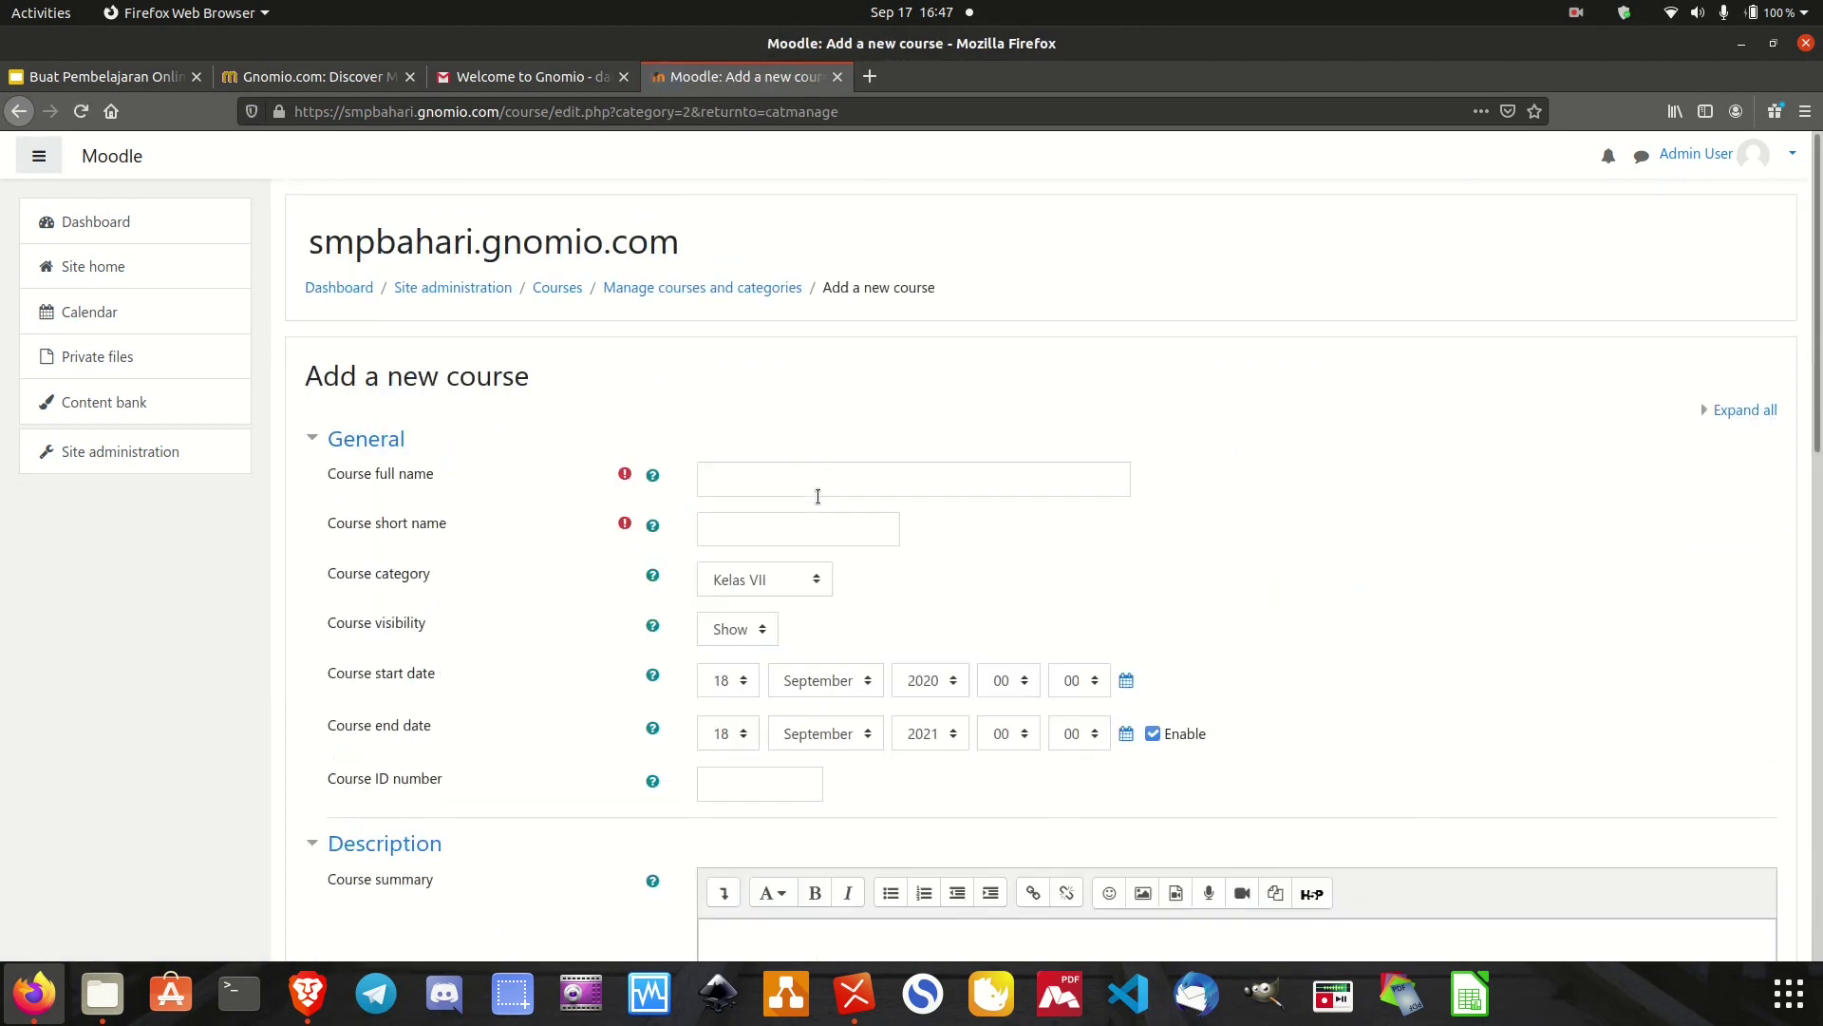
{"action": "left_click", "coordinate": [840, 481]}
{"action": "type", "text": "IP"}
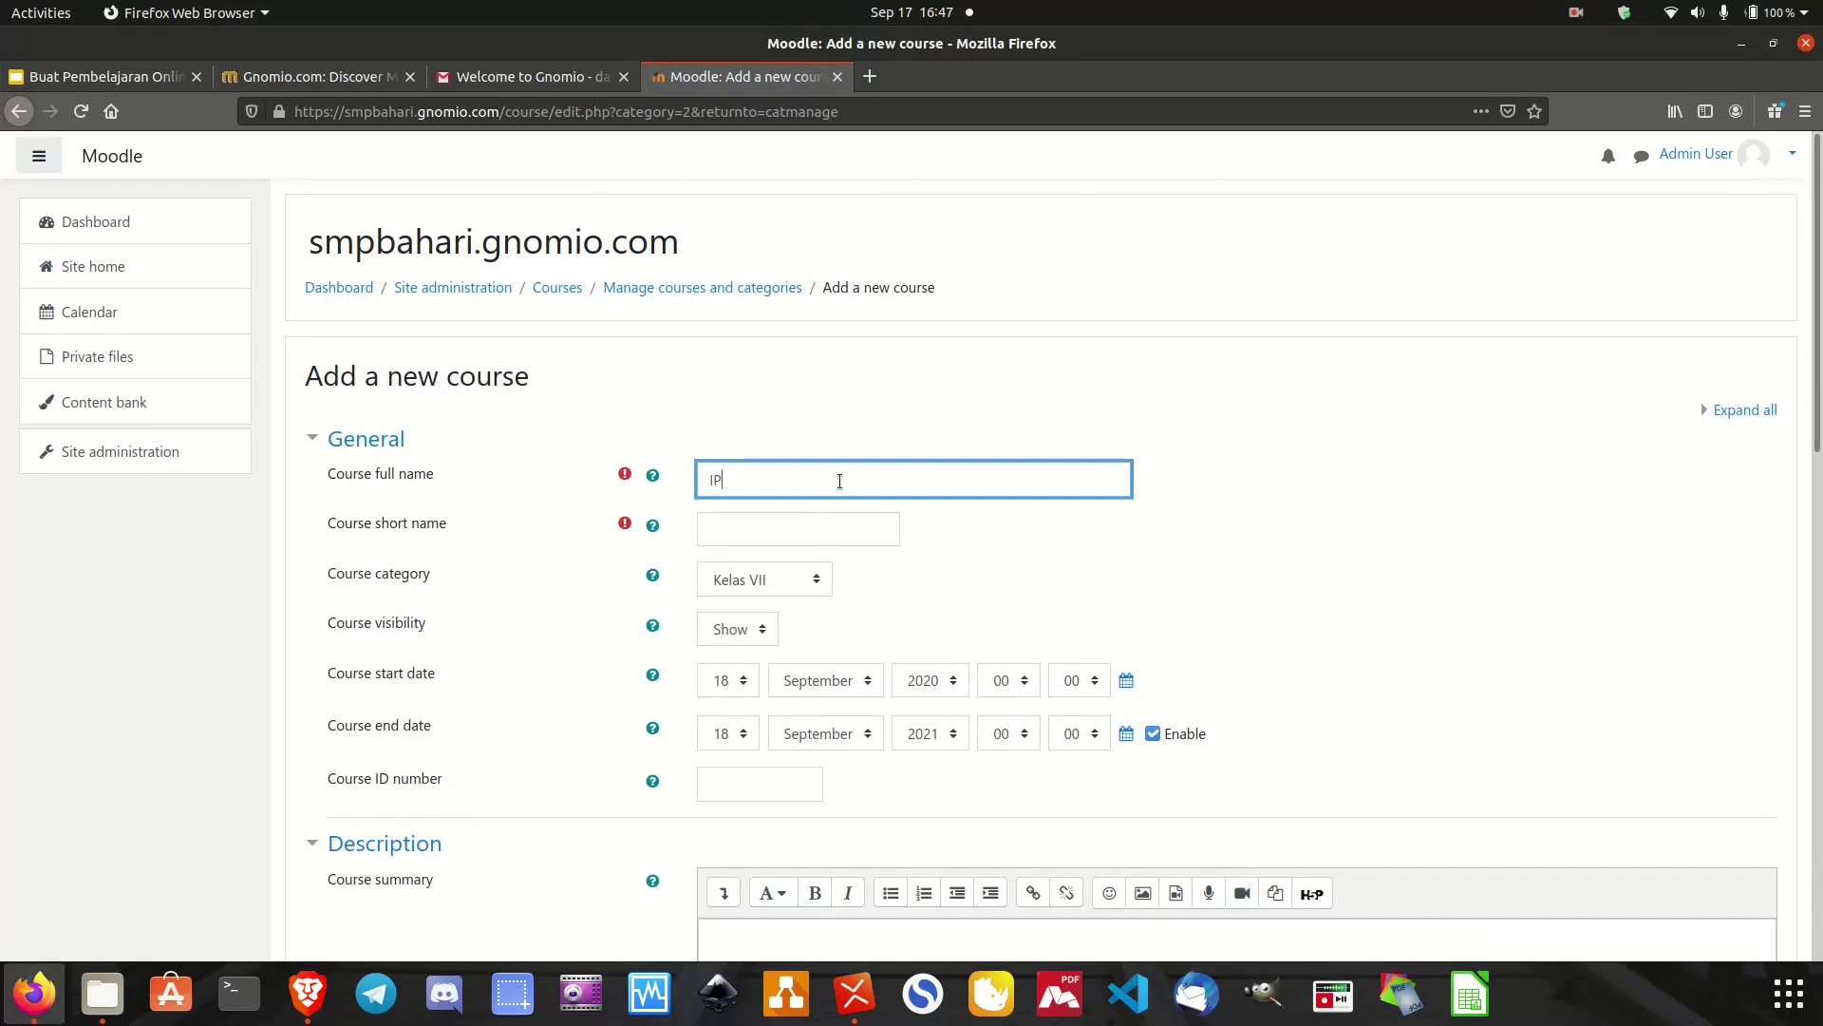
{"action": "type", "text": "A Kelas VII Semester 1"}
{"action": "left_click", "coordinate": [804, 535]}
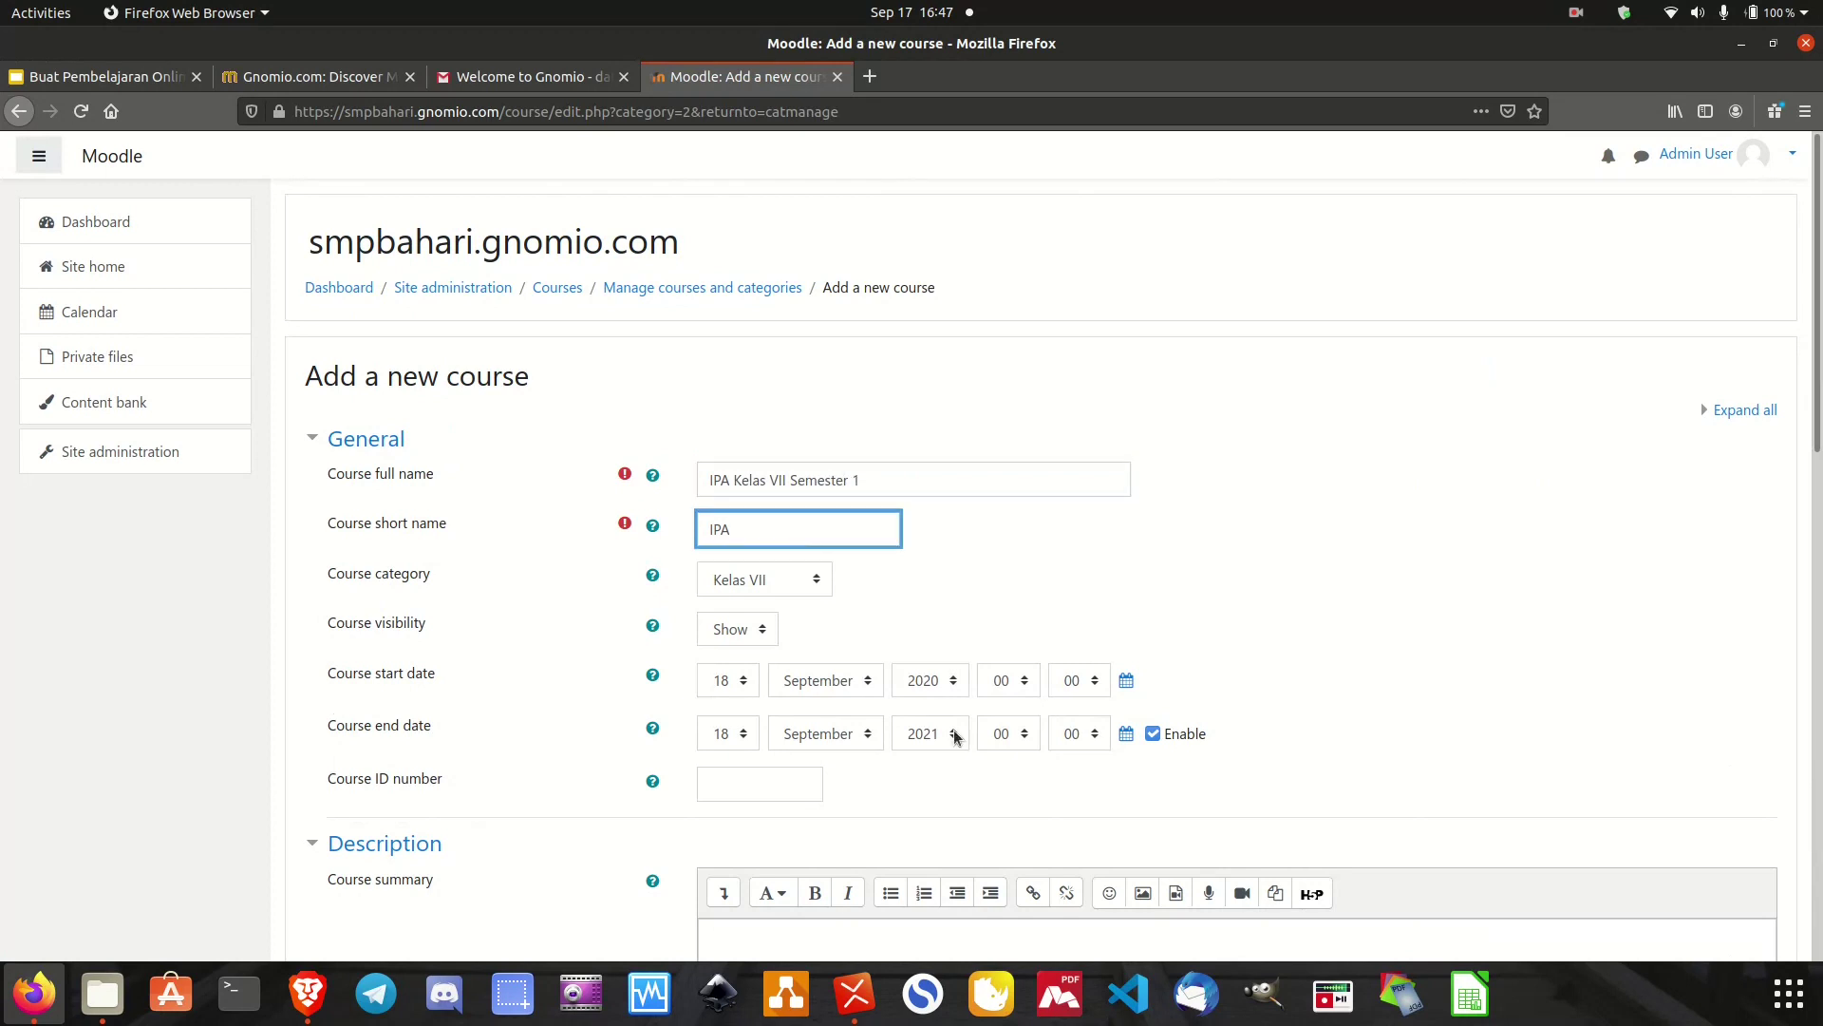
Set the course end date month to January and save the course.
{"action": "left_click", "coordinate": [826, 734]}
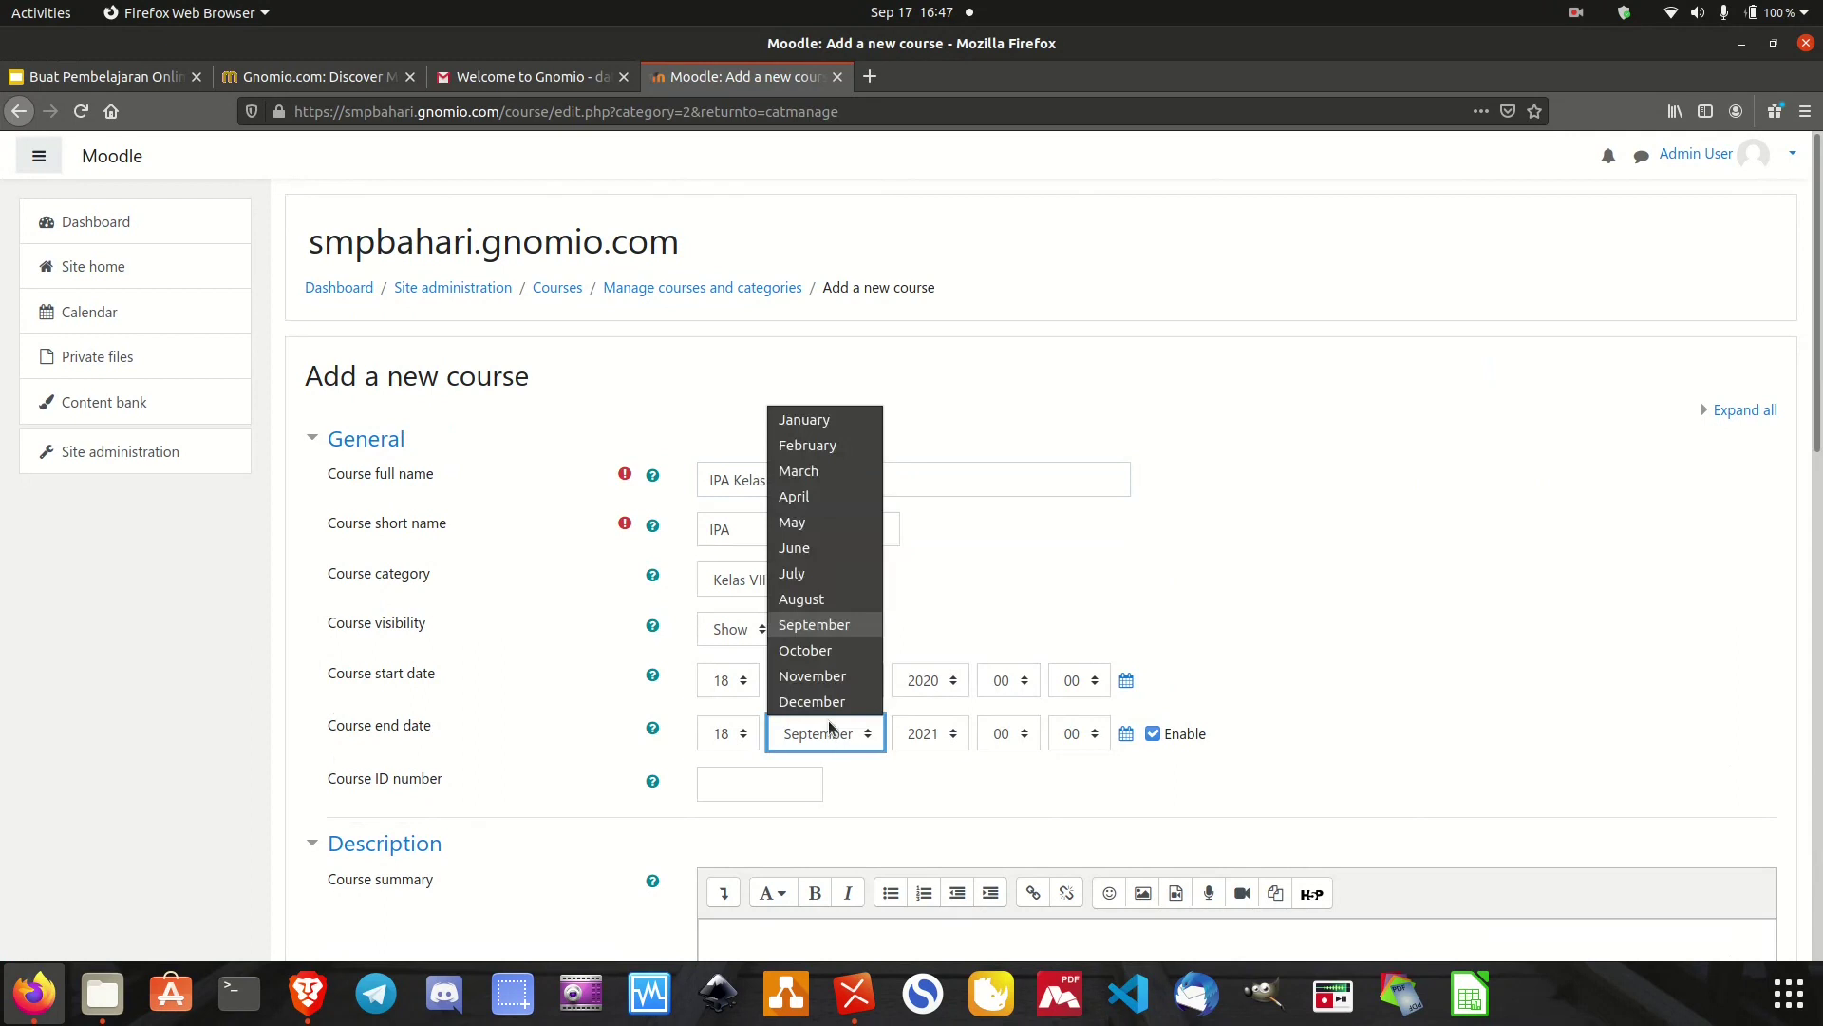
{"action": "left_click", "coordinate": [840, 422]}
{"action": "scroll", "coordinate": [972, 537], "scroll_direction": "down", "scroll_amount": 5}
{"action": "scroll", "coordinate": [972, 537], "scroll_direction": "down", "scroll_amount": 5}
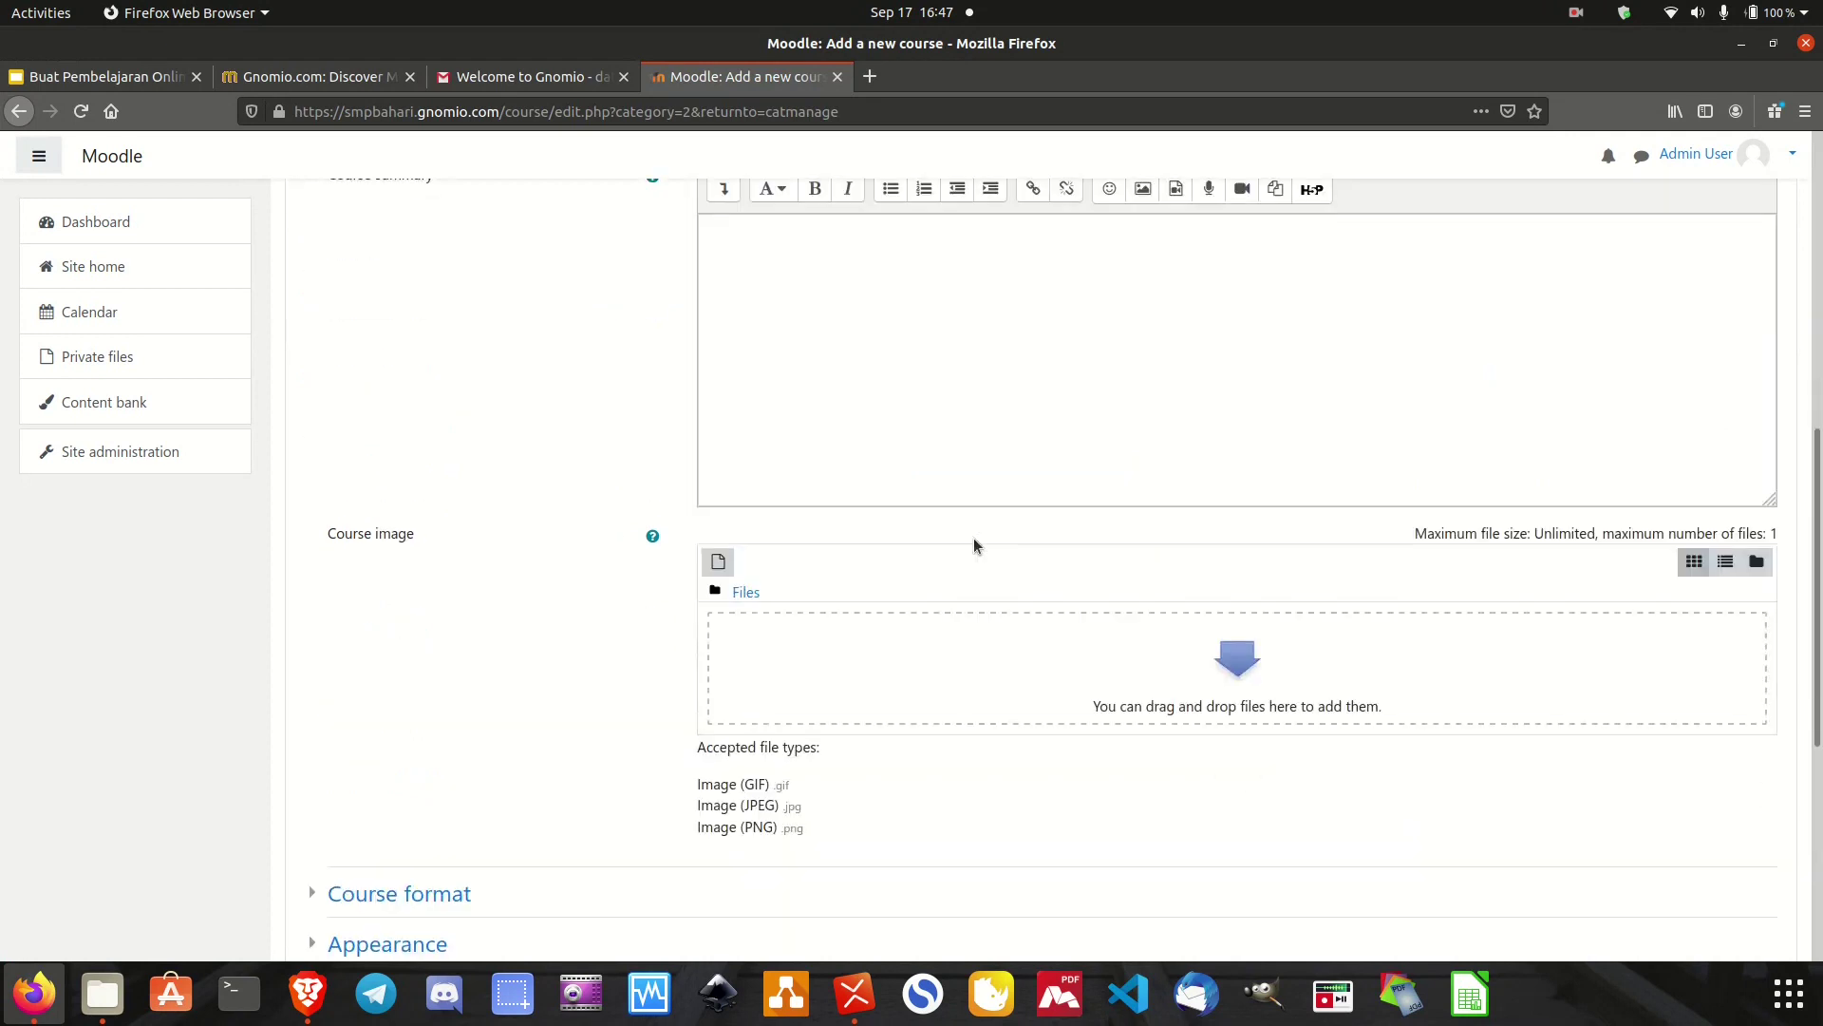
{"action": "left_click", "coordinate": [777, 817]}
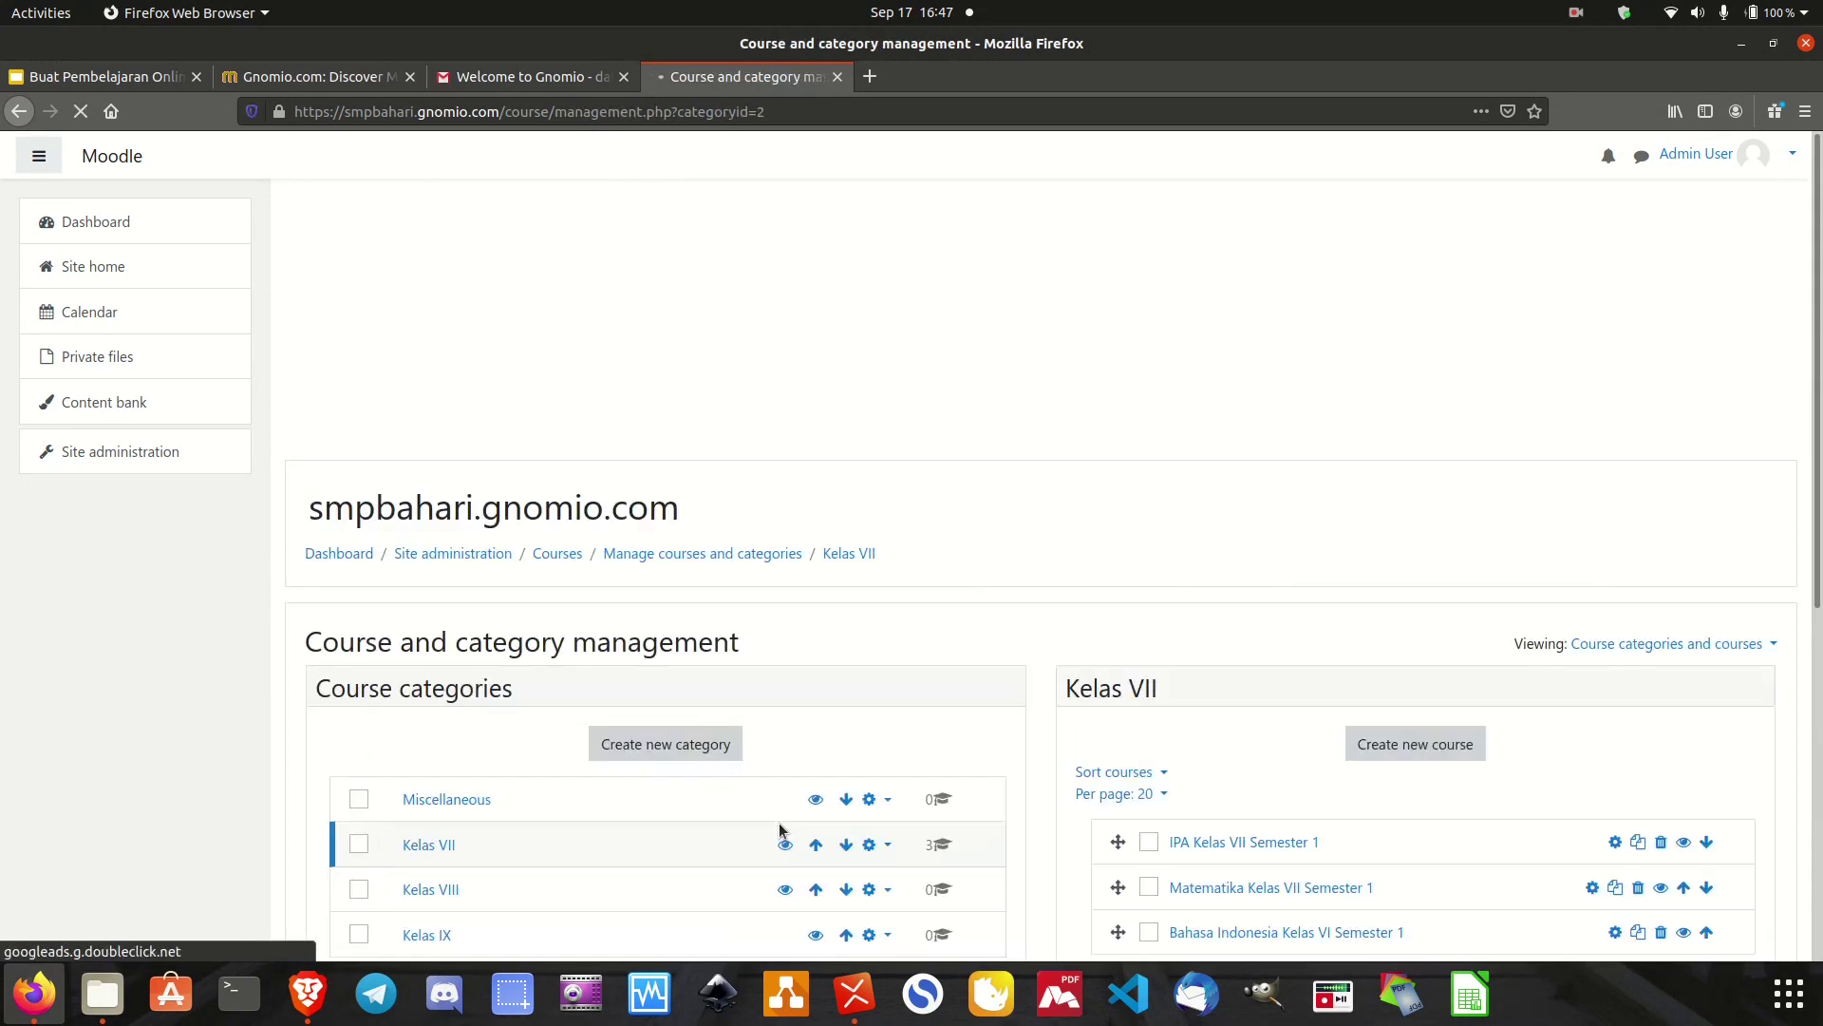
{"action": "scroll", "coordinate": [914, 704], "scroll_direction": "down", "scroll_amount": 5}
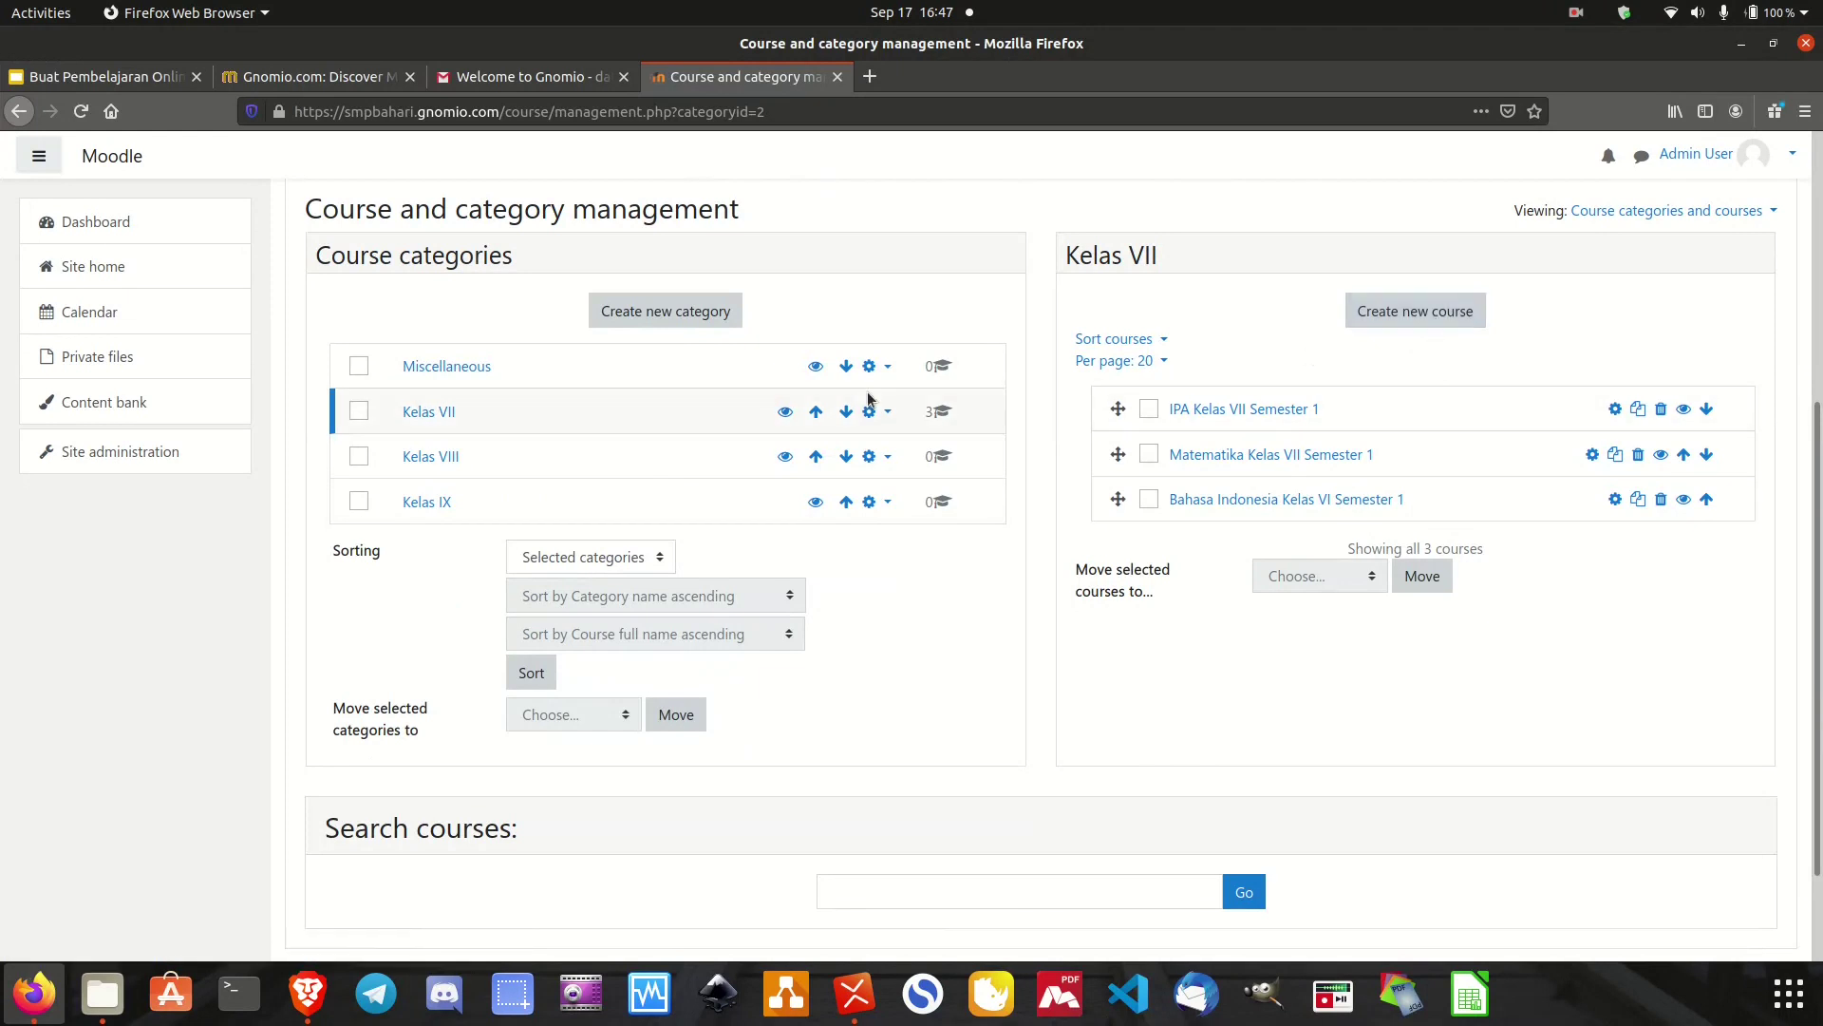
{"action": "scroll", "coordinate": [868, 398], "scroll_direction": "up", "scroll_amount": 1}
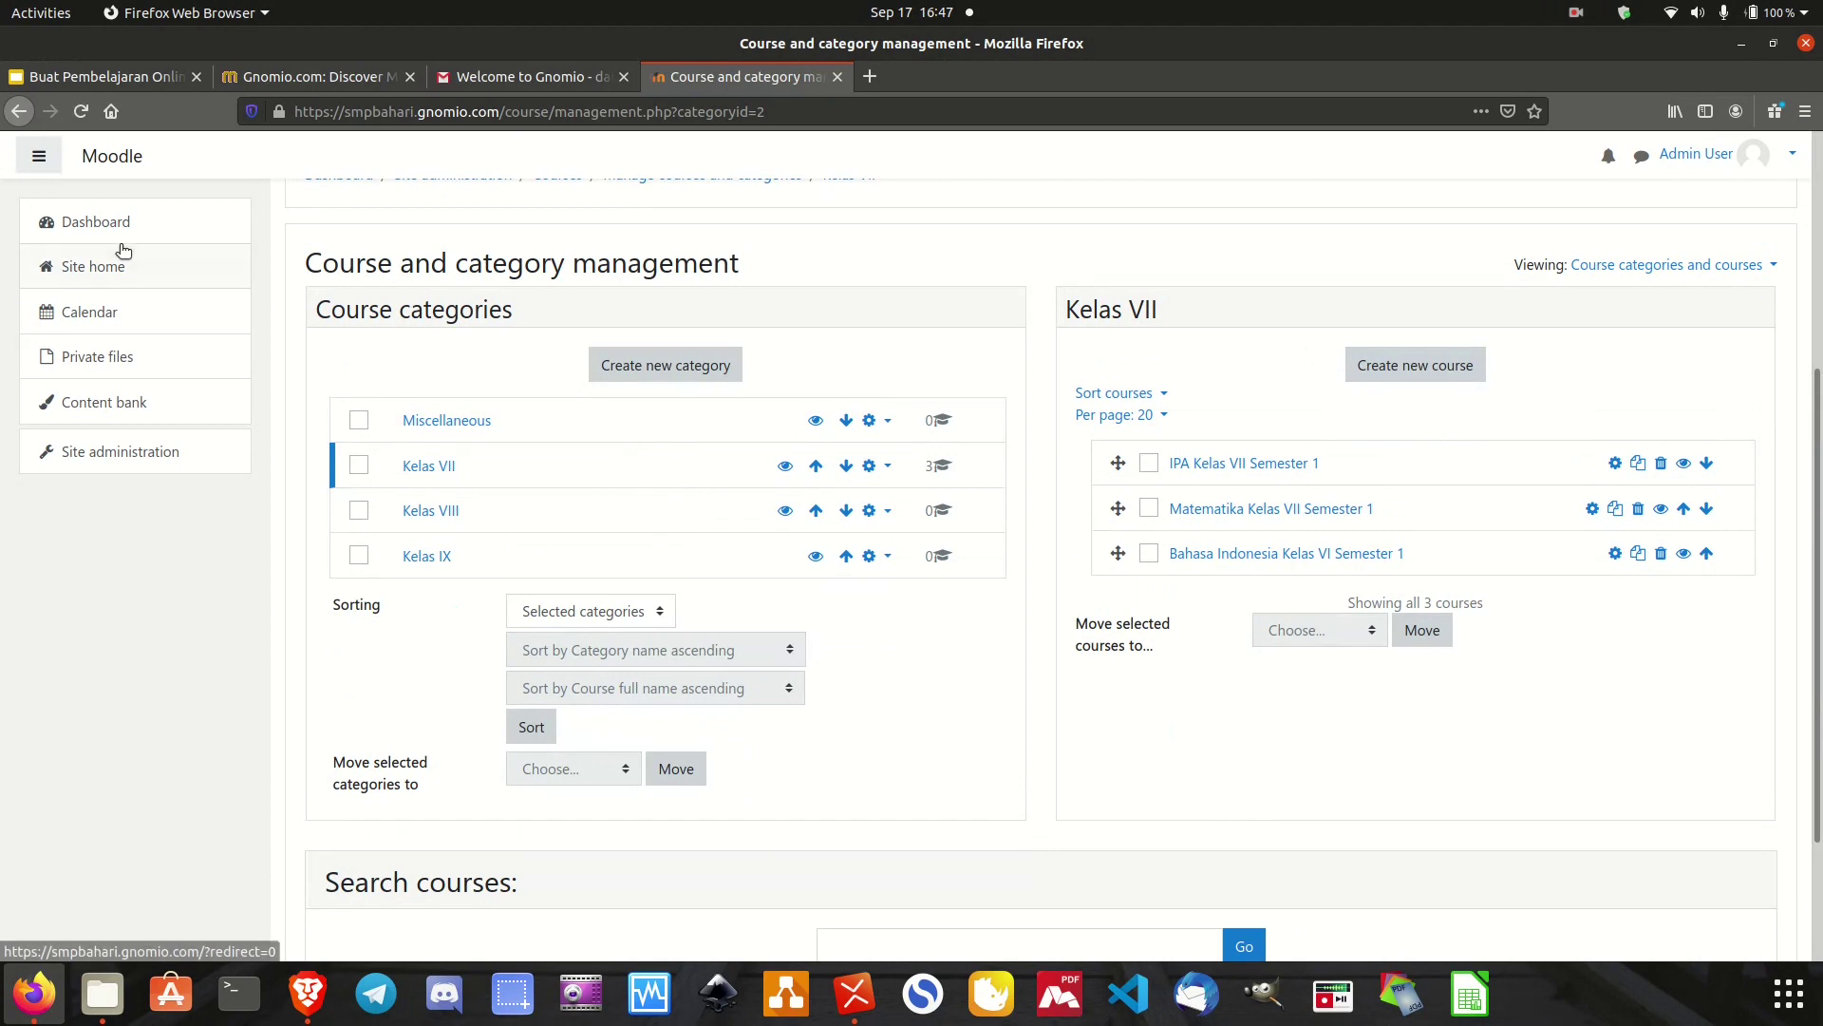
Open Site home and check the three Kelas VII courses under Available courses.
{"action": "left_click", "coordinate": [102, 271]}
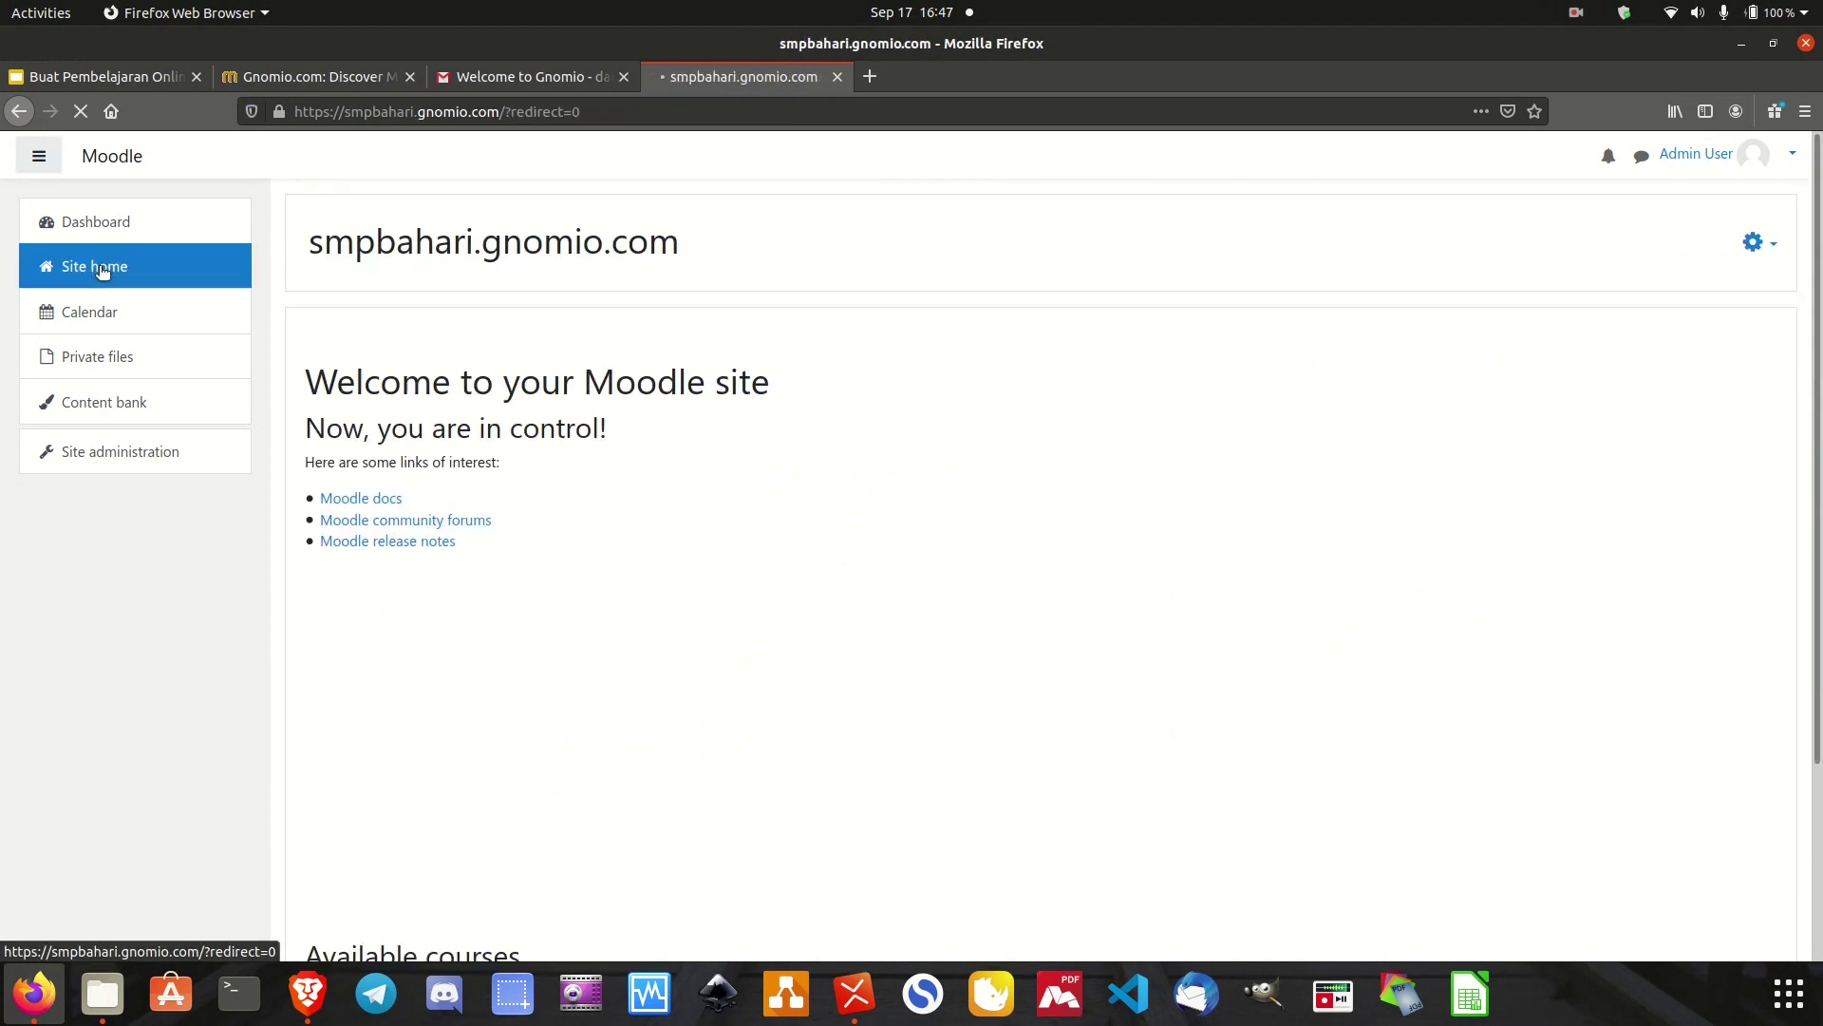
{"action": "scroll", "coordinate": [462, 625], "scroll_direction": "down", "scroll_amount": 5}
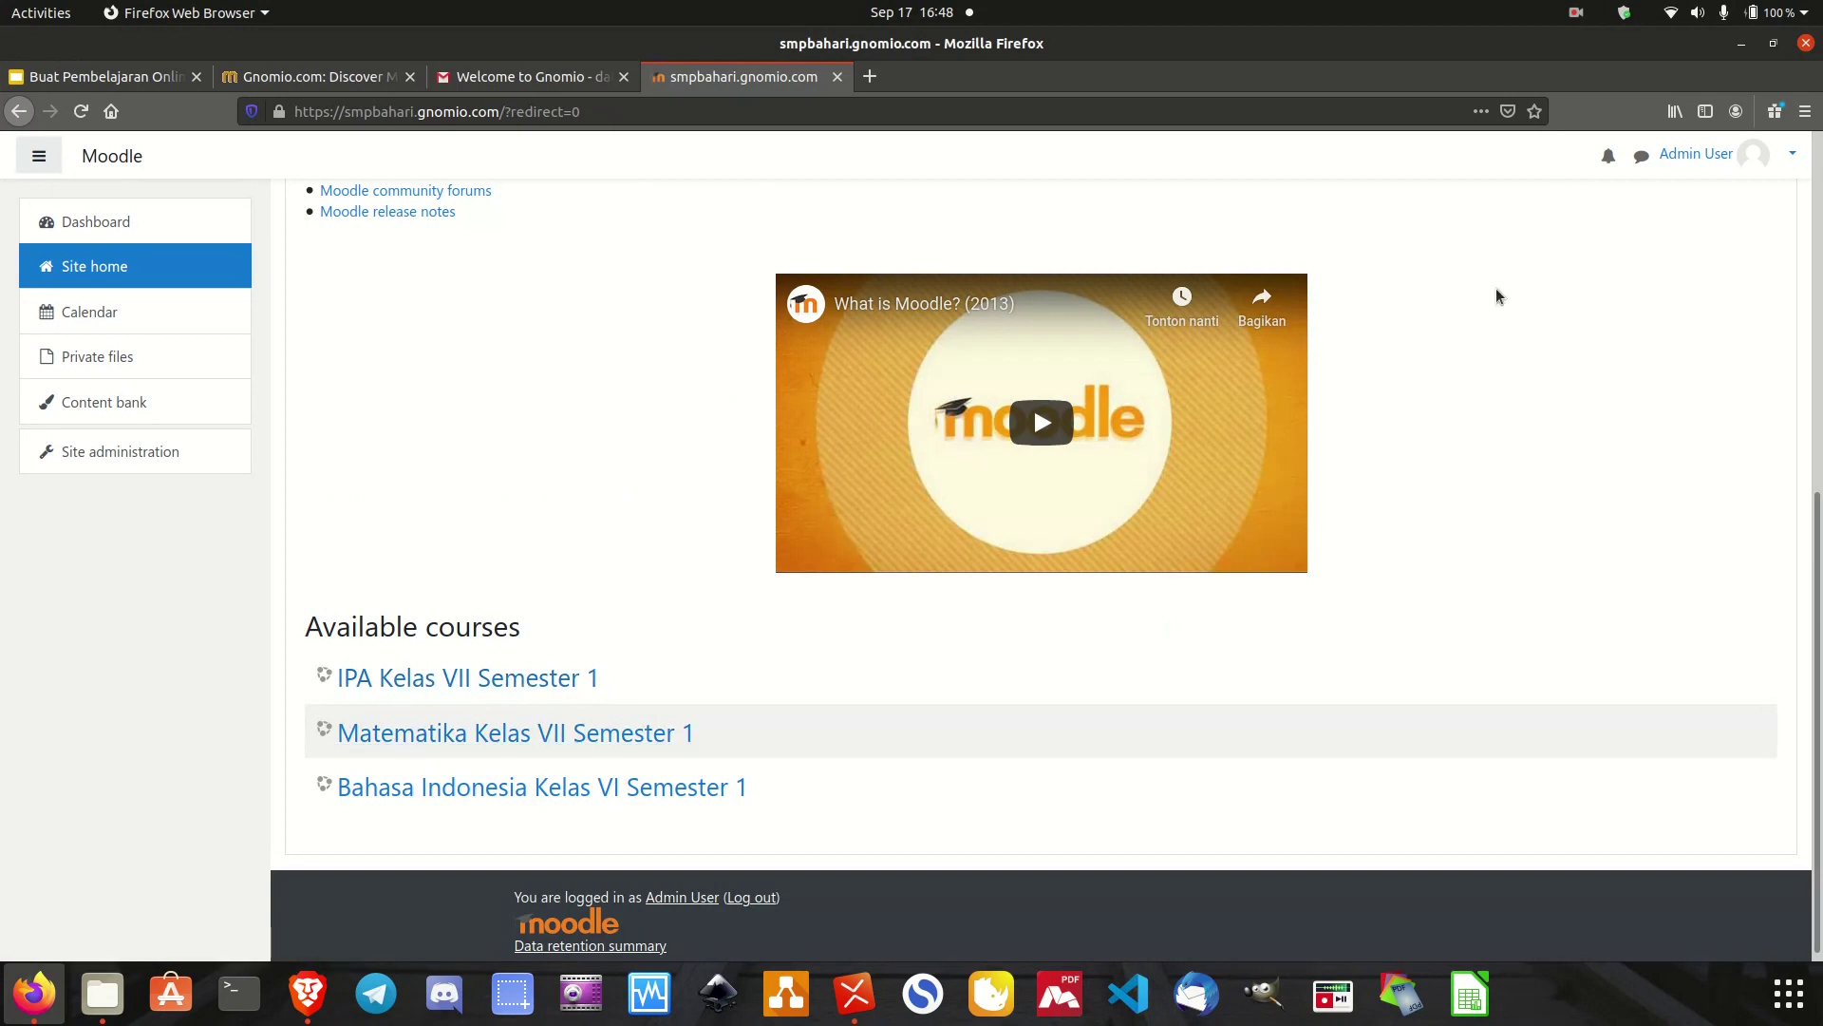
{"action": "scroll", "coordinate": [1496, 296], "scroll_direction": "up", "scroll_amount": 4}
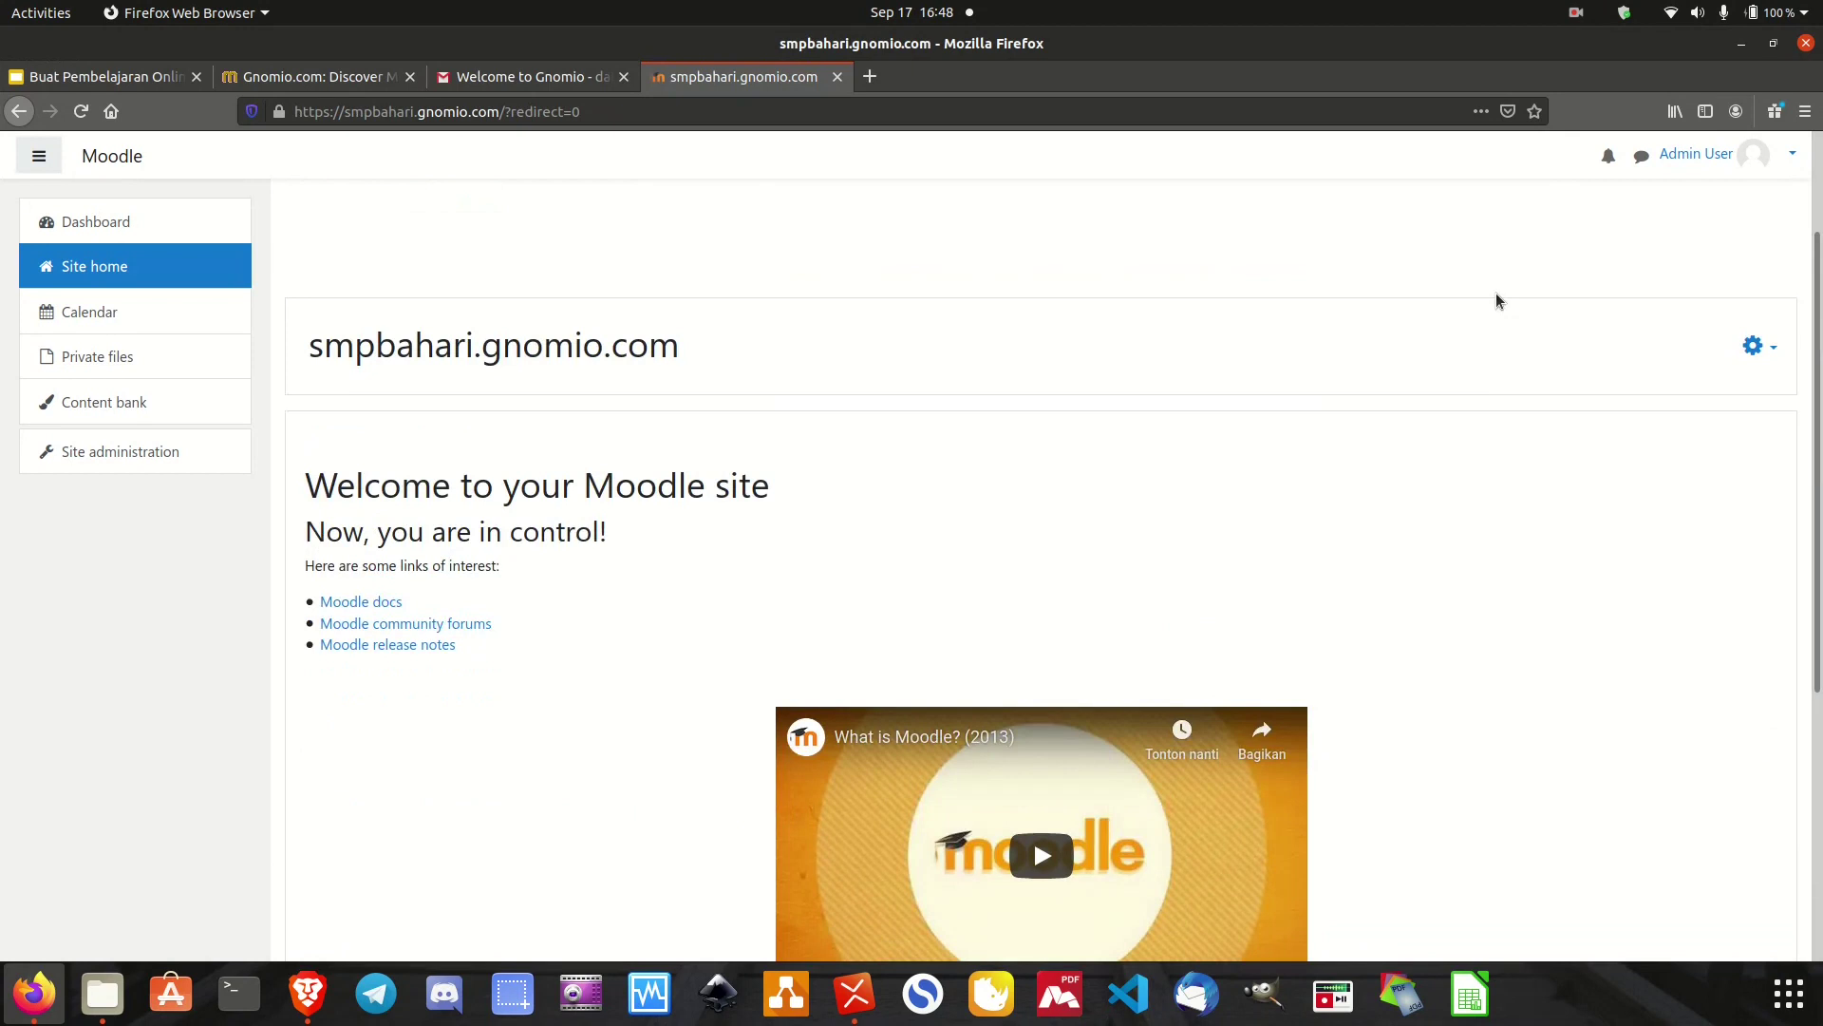
{"action": "scroll", "coordinate": [1496, 301], "scroll_direction": "up", "scroll_amount": 2}
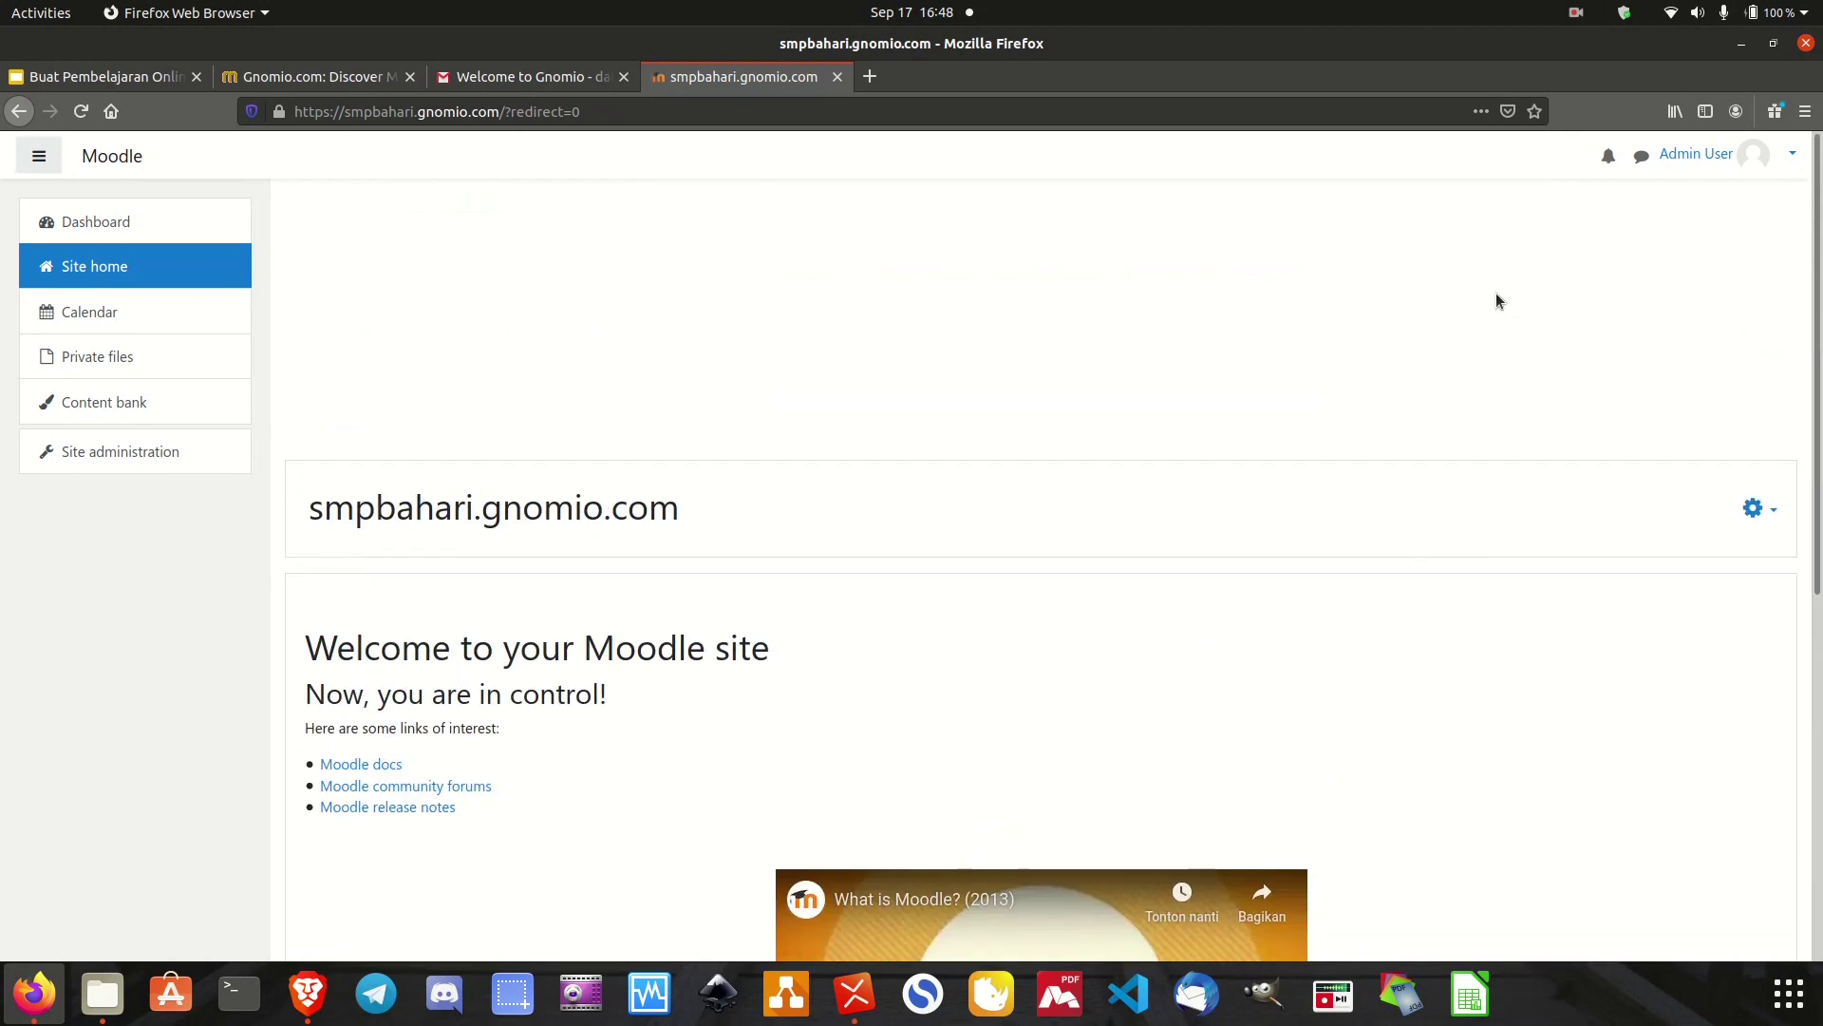